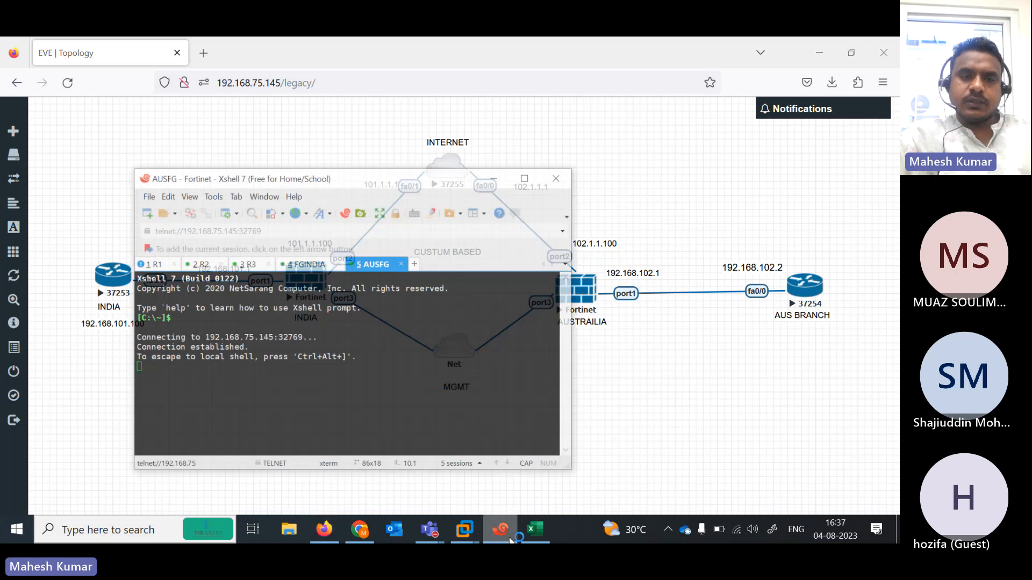
# - On the R1 console, enter global configuration mode and disable DNS domain lookup
pyautogui.moveTo(328, 159); pyautogui.dragTo(727, 93)
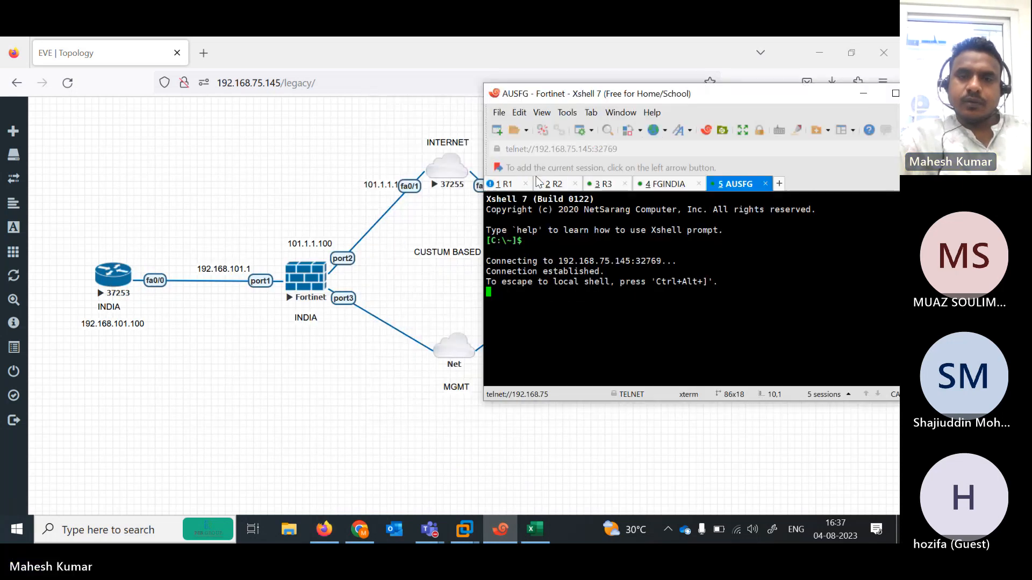
pyautogui.click(511, 184)
pyautogui.press('Return')
pyautogui.press('Return')
pyautogui.press('Return')
pyautogui.press('Return')
pyautogui.press('Return')
pyautogui.press('Return')
pyautogui.press('Return')
pyautogui.press('Return')
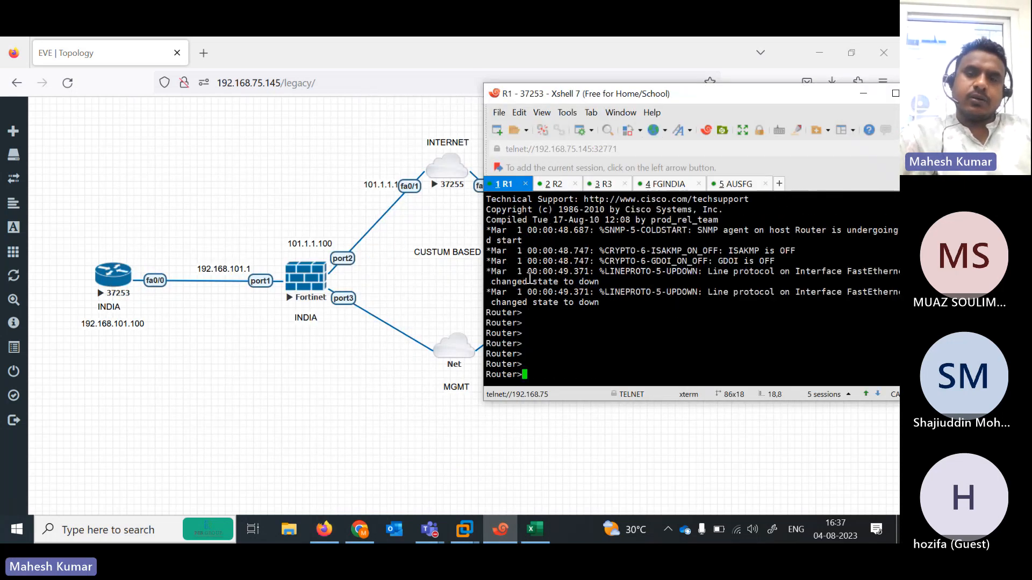
pyautogui.write('f')
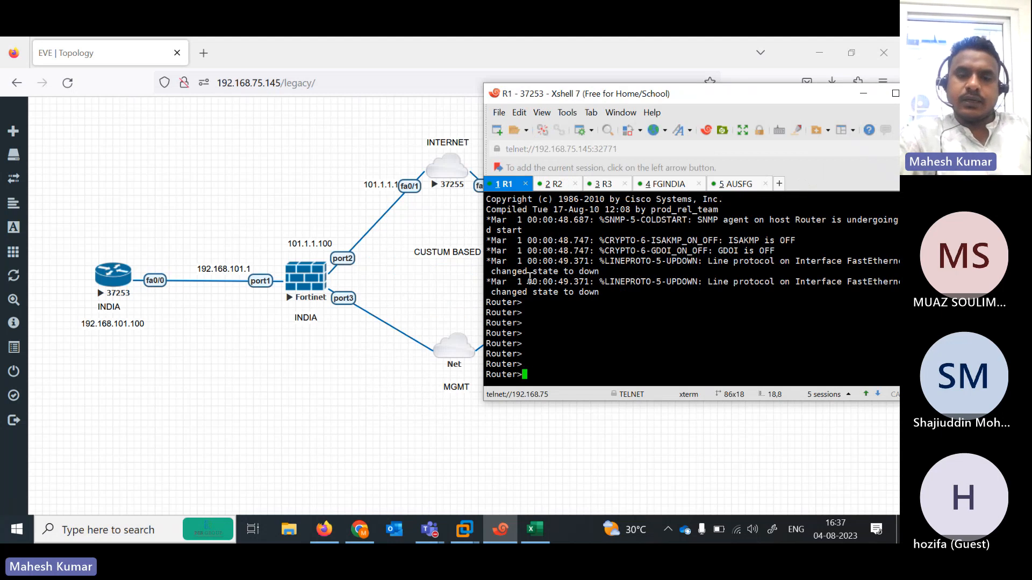
pyautogui.write('en')
pyautogui.press('Return')
pyautogui.write('conf ter')
pyautogui.press('Return')
pyautogui.write('no i')
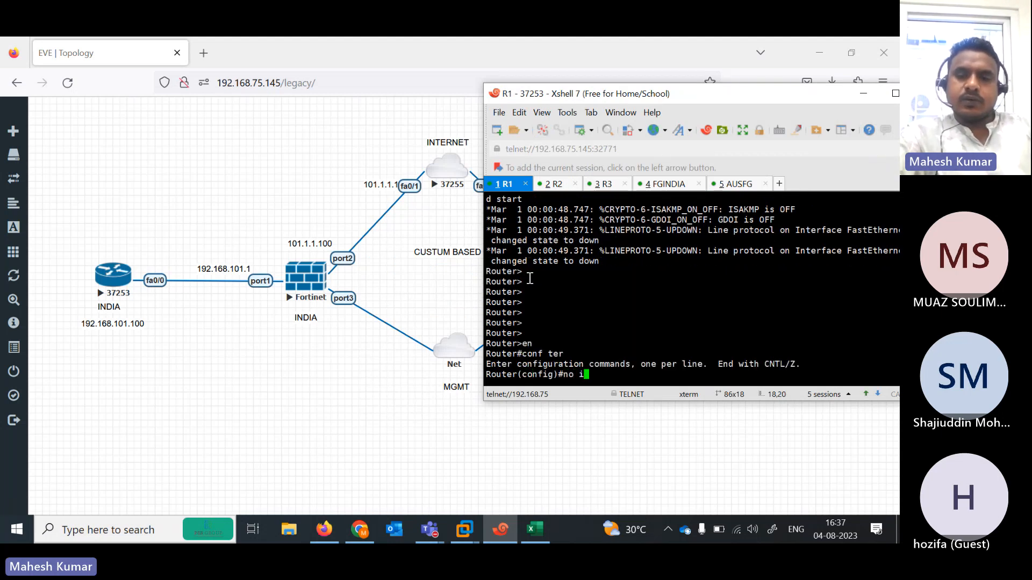
pyautogui.write('p domain loo')
pyautogui.press('Tab')
pyautogui.press('Return')
pyautogui.press('Return')
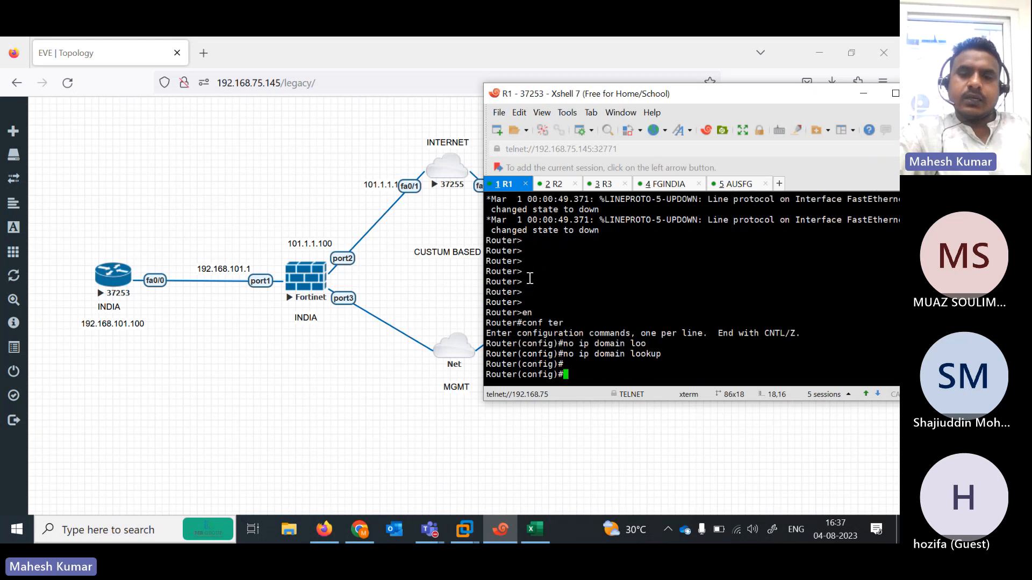
pyautogui.press('Return')
pyautogui.press('Return')
pyautogui.press('Return')
# - Enter interface FastEthernet 0/0 and type the address 192.168.101.100 255.255.255.0
pyautogui.write('n')
pyautogui.press('BackSpace')
pyautogui.write('in')
pyautogui.press('Tab')
pyautogui.write('face')
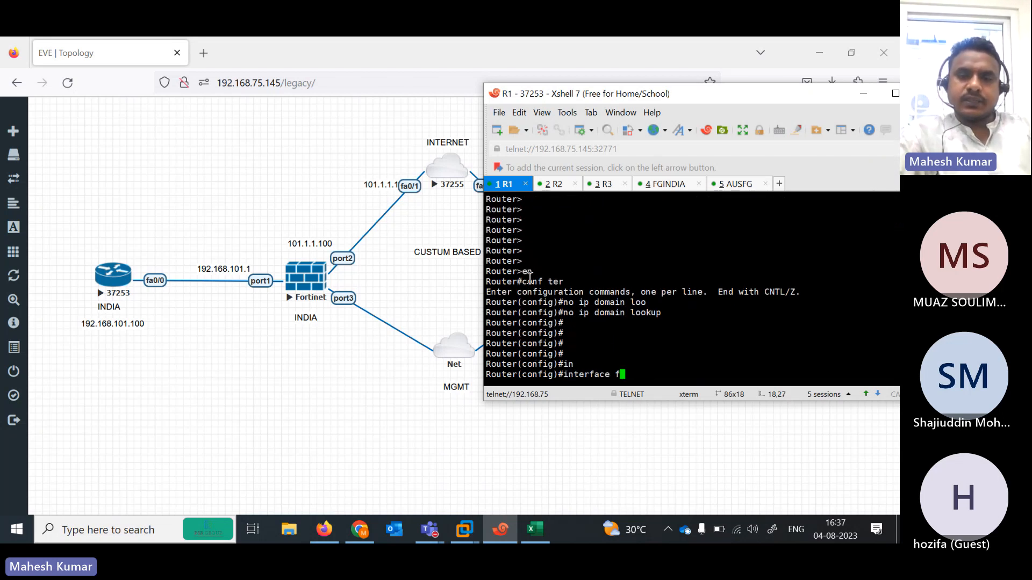
pyautogui.write('  fas')
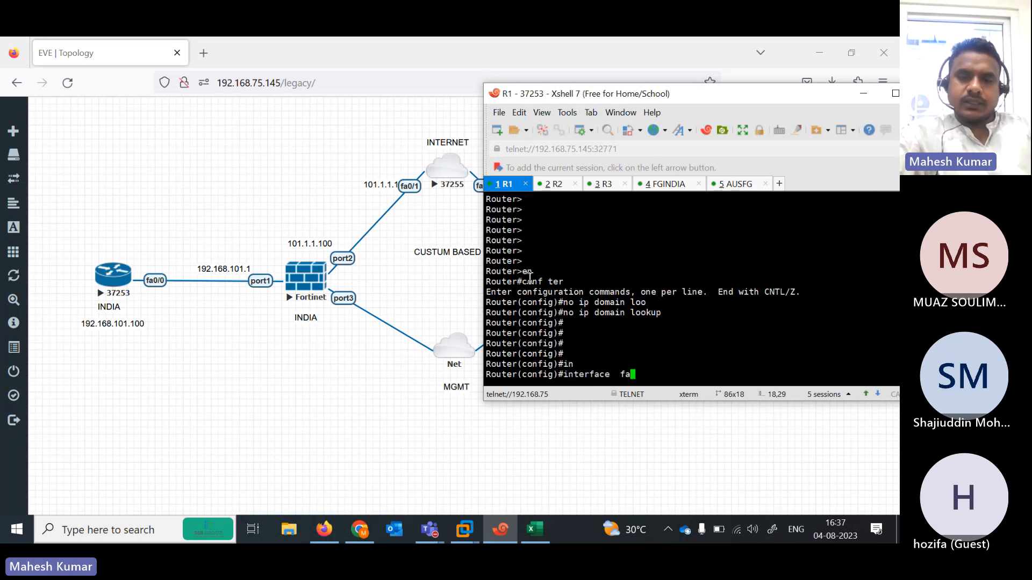
pyautogui.press('Tab')
pyautogui.write('0/0')
pyautogui.press('Return')
pyautogui.write('ip add 192.168.')
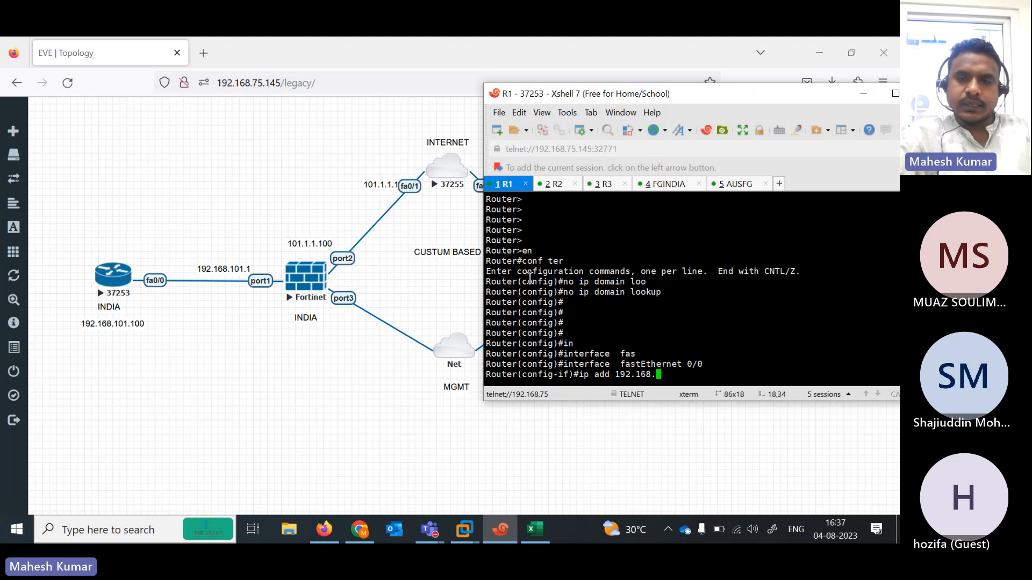
pyautogui.write('101.100 25')
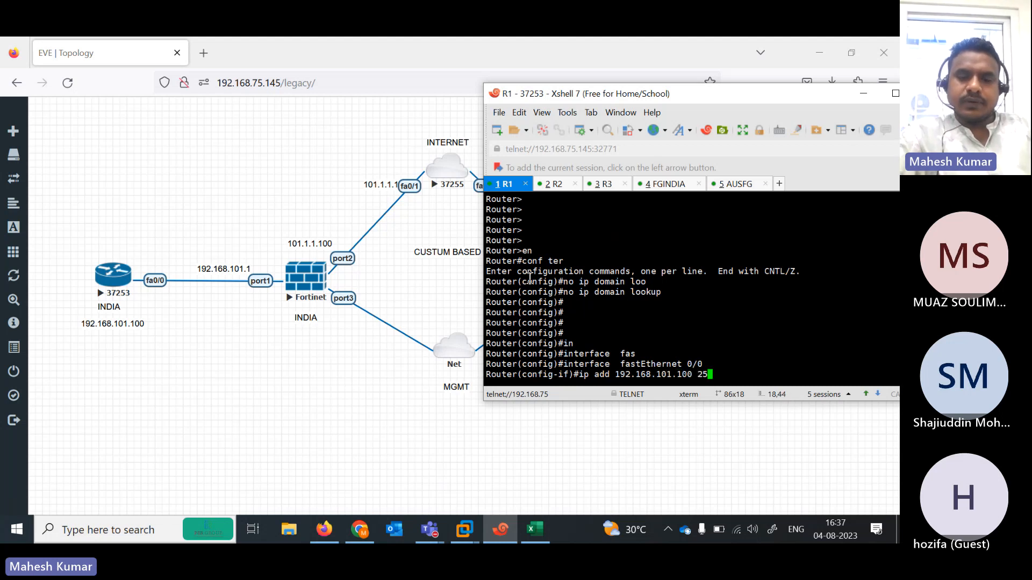
pyautogui.write('5.255.255.0')
# - Apply 192.168.101.100 to FastEthernet 0/0 and bring the interface up
pyautogui.press('Return')
pyautogui.write('no sh')
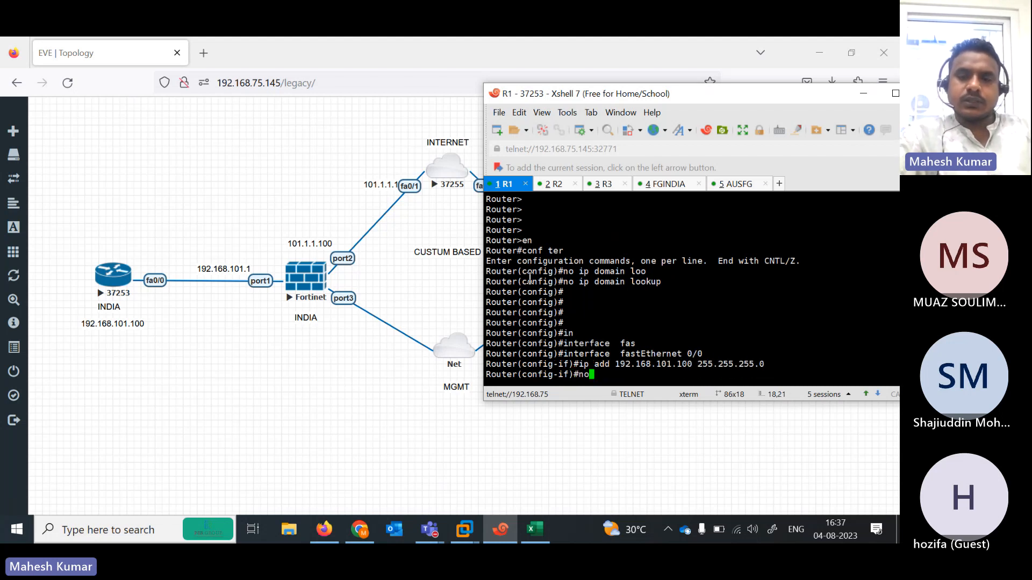
pyautogui.press('Tab')
pyautogui.press('Return')
# - Attempt a default route toward 192.168.101.1 from interface mode, correcting mistyped entries
pyautogui.write('ip route')
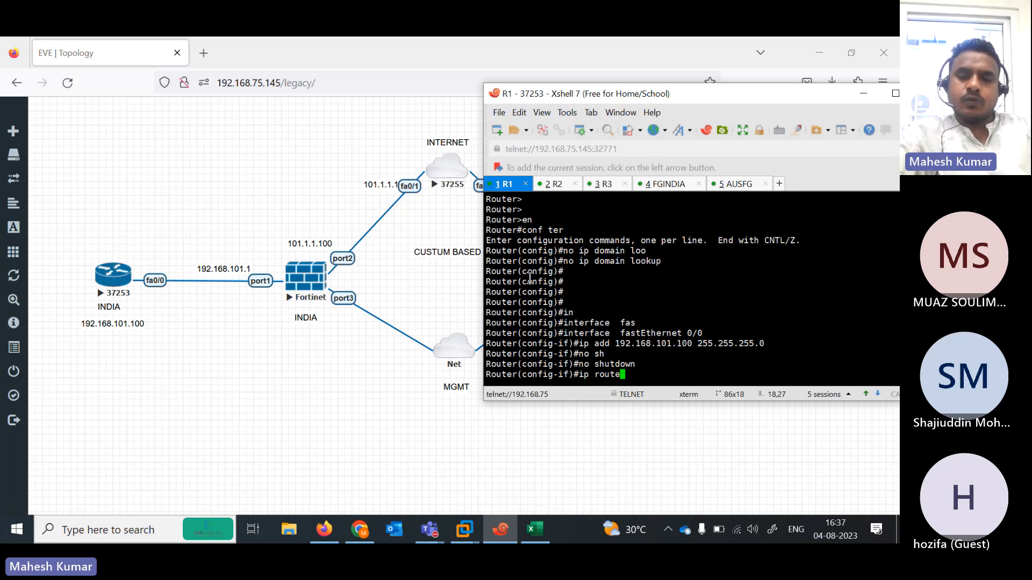
pyautogui.press('Tab')
pyautogui.write('0.0.0.0')
pyautogui.press('Tab')
pyautogui.write('0.0')
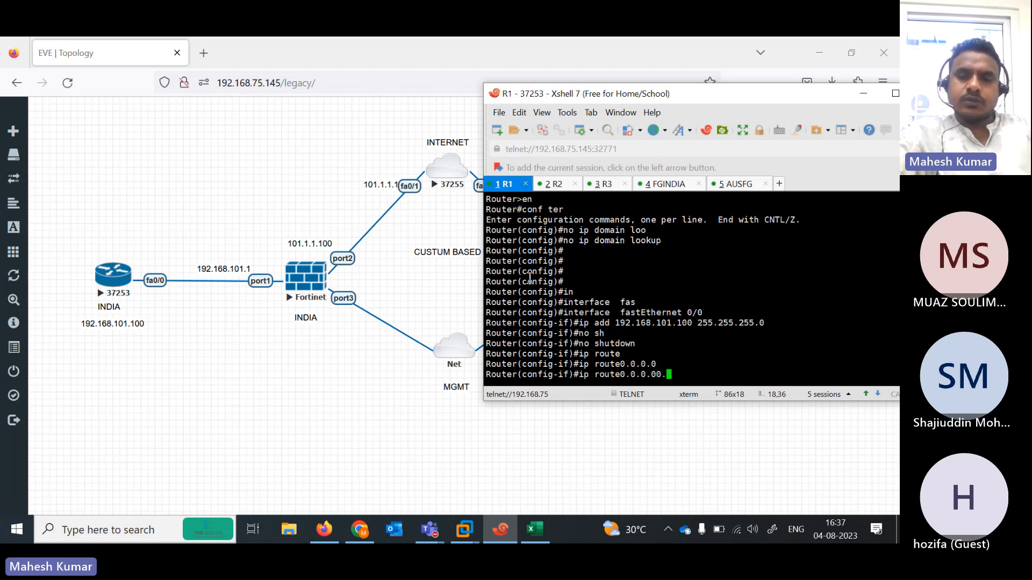
pyautogui.press('BackSpace')
pyautogui.press('BackSpace')
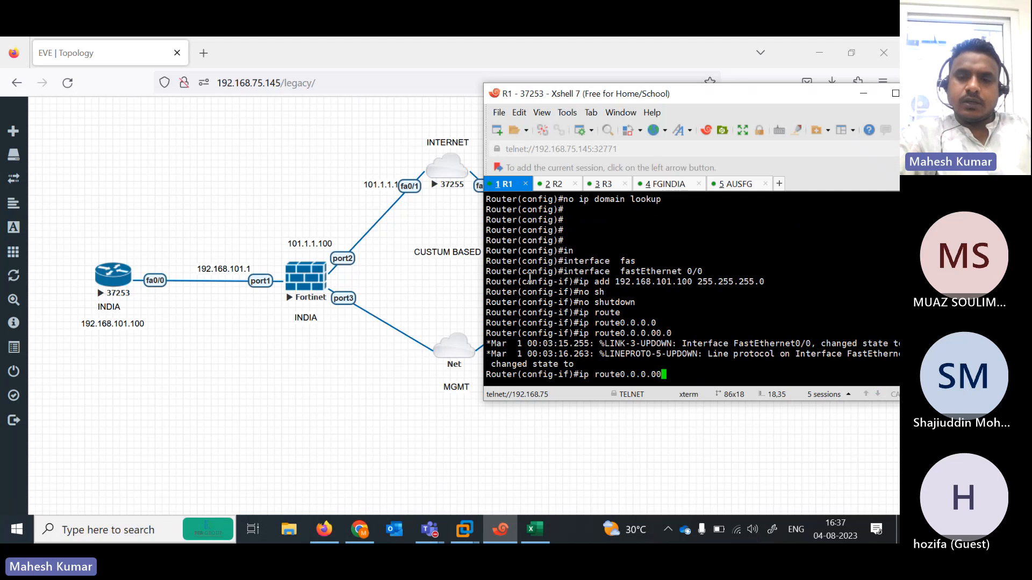
pyautogui.press('BackSpace')
pyautogui.press('BackSpace')
pyautogui.press('BackSpace')
pyautogui.press('BackSpace')
pyautogui.press('BackSpace')
pyautogui.press('BackSpace')
pyautogui.press('BackSpace')
pyautogui.press('BackSpace')
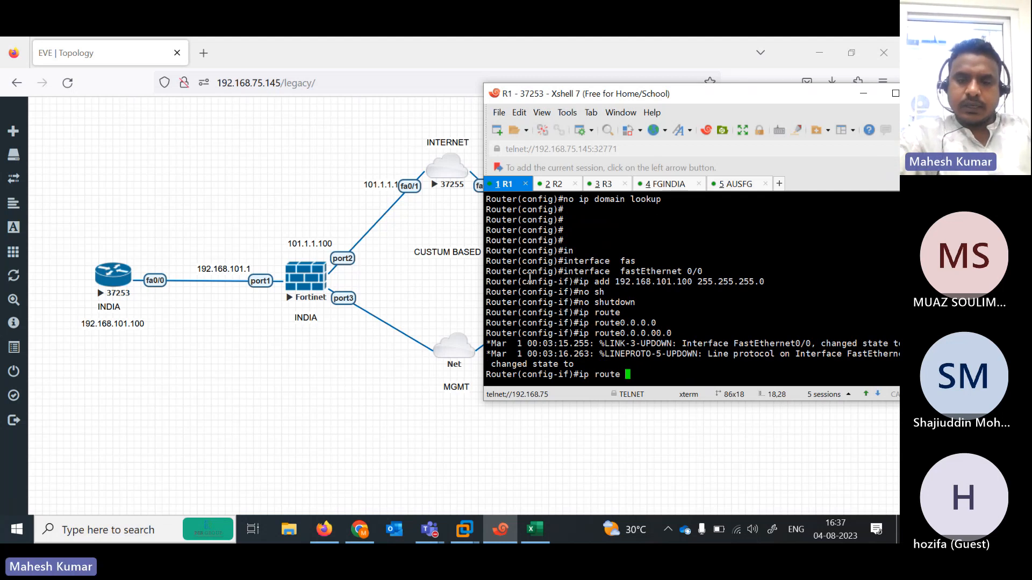
pyautogui.write('0.0.0.0 ?0')
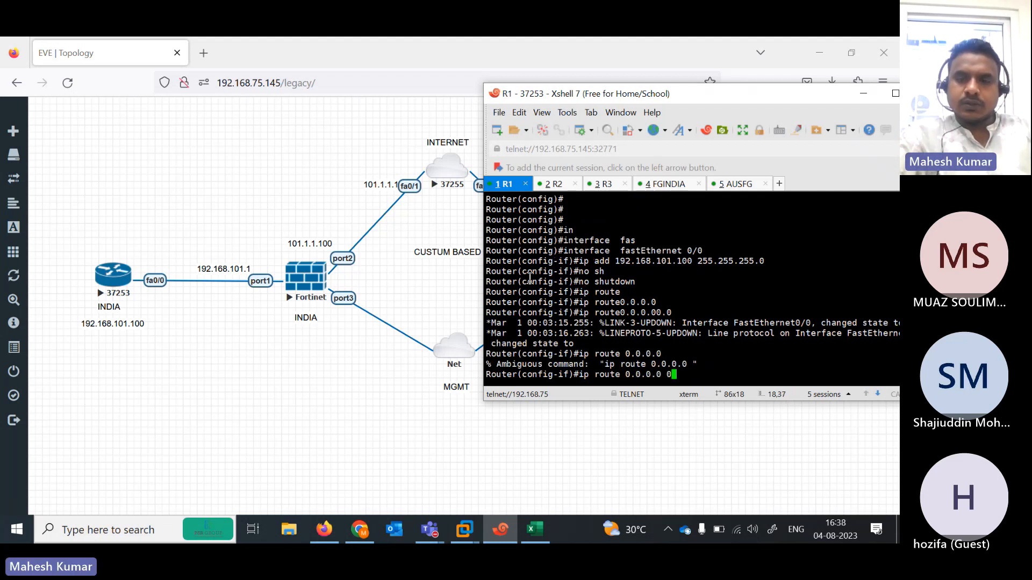
pyautogui.write('.0.0.01')
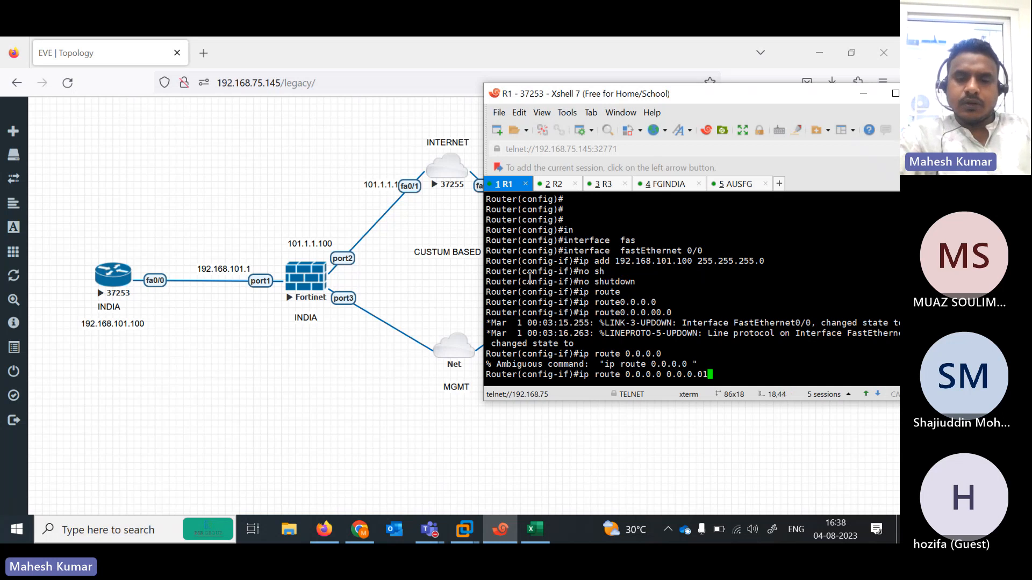
pyautogui.write('92.168.')
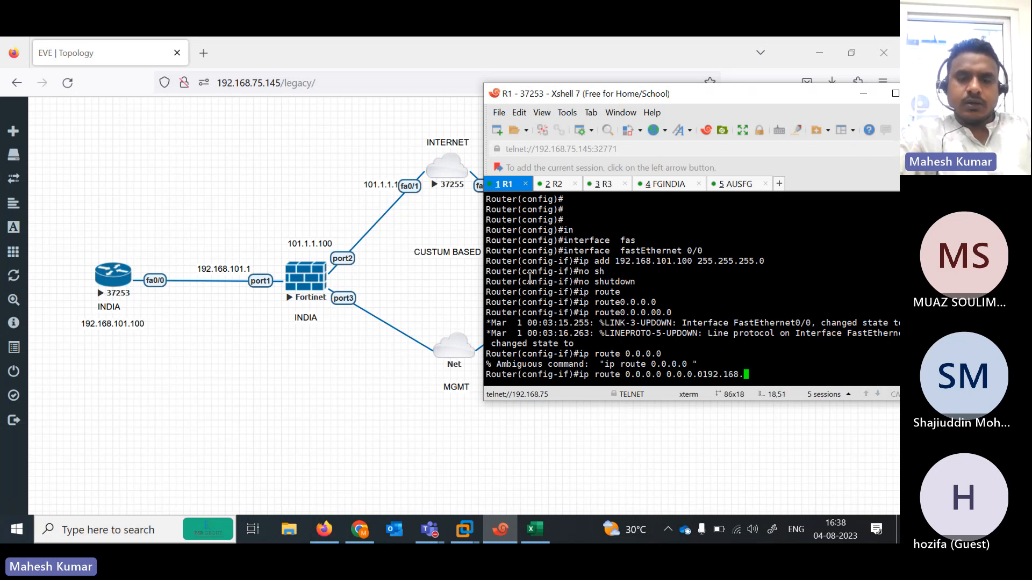
pyautogui.write('10')
pyautogui.press('Return')
pyautogui.press('Return')
pyautogui.press('Return')
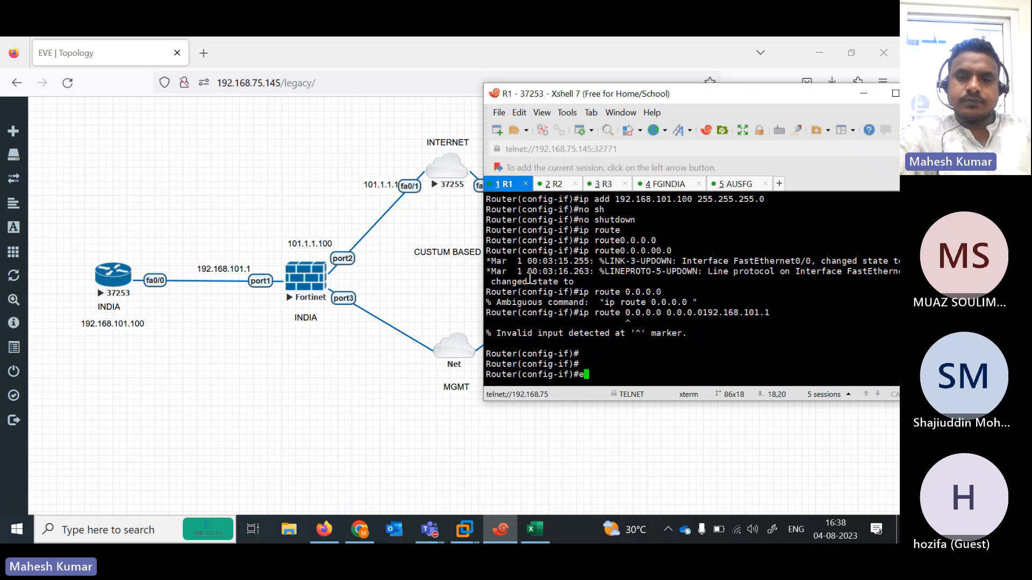
pyautogui.press('BackSpace')
# - Exit to global configuration and add default route 0.0.0.0 0.0.0.0 via 192.168.101.1
pyautogui.write('exit')
pyautogui.press('Return')
pyautogui.write('ip route')
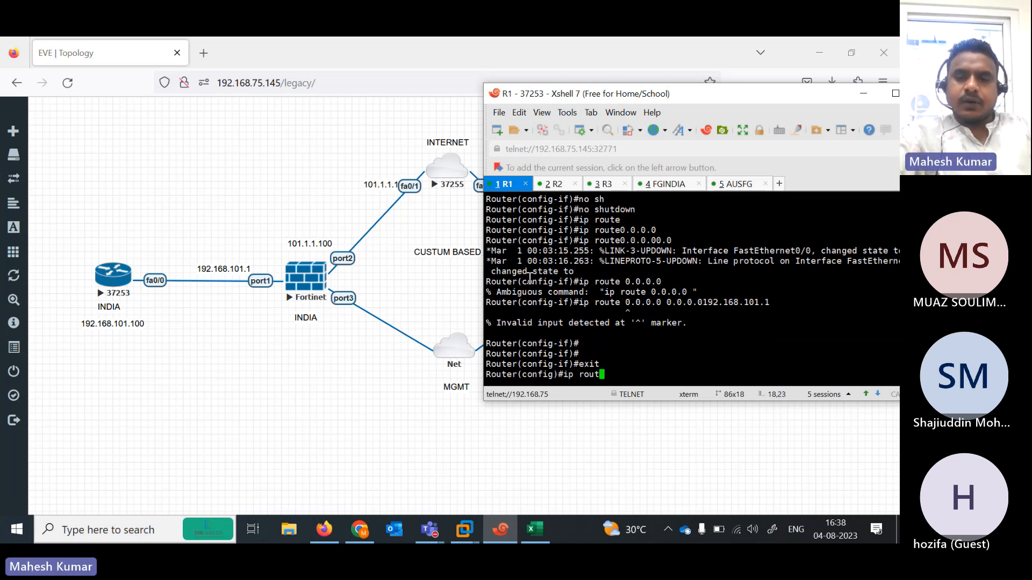
pyautogui.press('Tab')
pyautogui.write('0.0.0.')
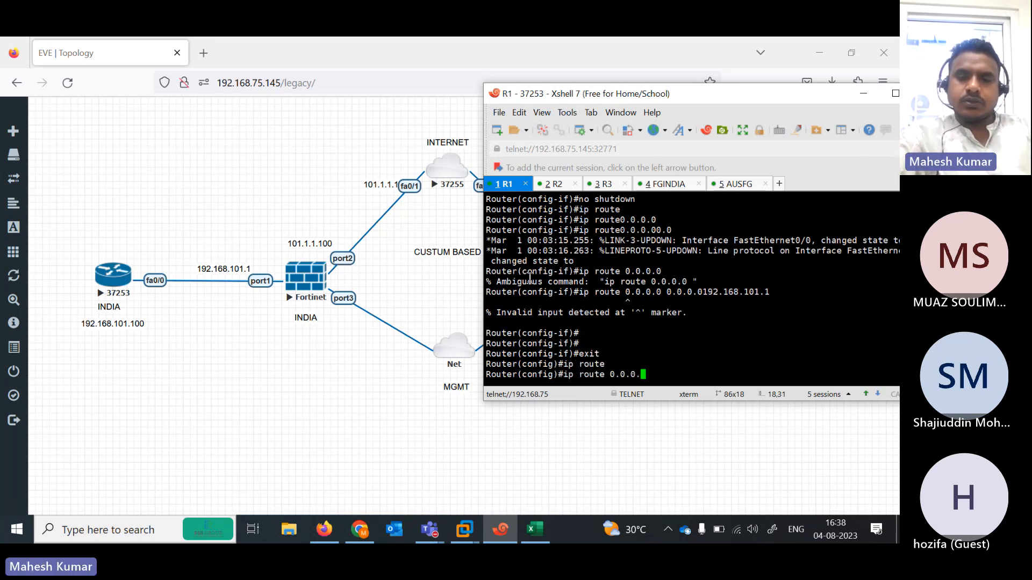
pyautogui.write('0 0.0.0.0 192.168.')
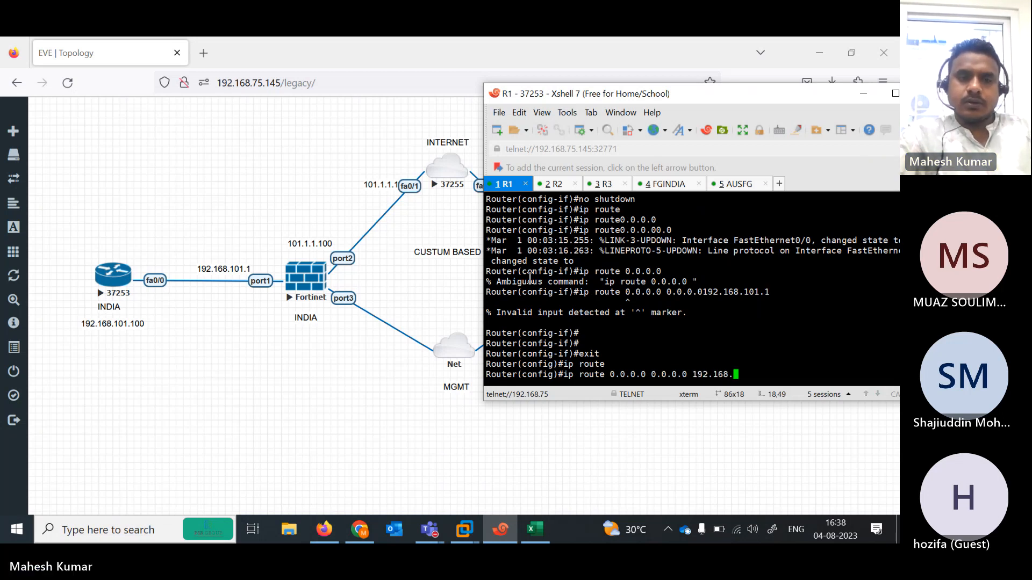
pyautogui.write('101.1')
pyautogui.press('Return')
pyautogui.press('Return')
pyautogui.press('Return')
pyautogui.press('Return')
pyautogui.press('Return')
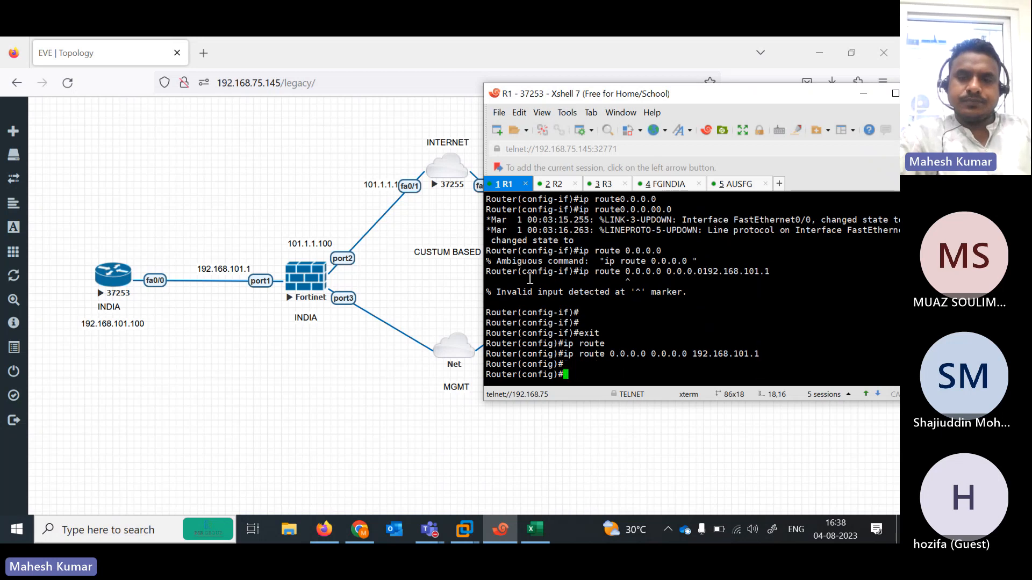
pyautogui.press('Return')
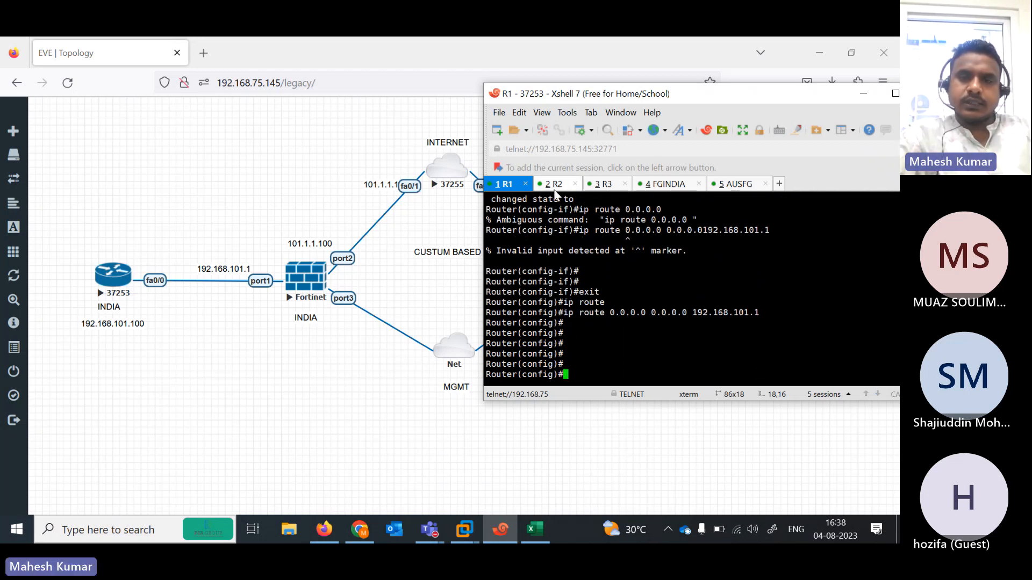
# - Rename the R2 Xshell session to 'ISP'
pyautogui.click(555, 190)
pyautogui.rightClick(556, 191)
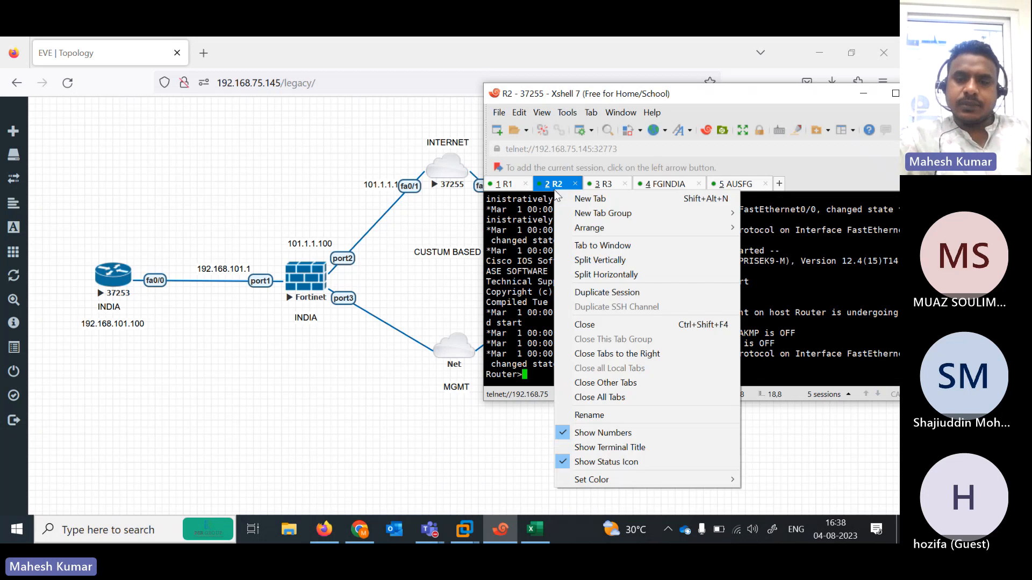
pyautogui.click(598, 415)
pyautogui.write('is')
pyautogui.press('BackSpace')
pyautogui.press('BackSpace')
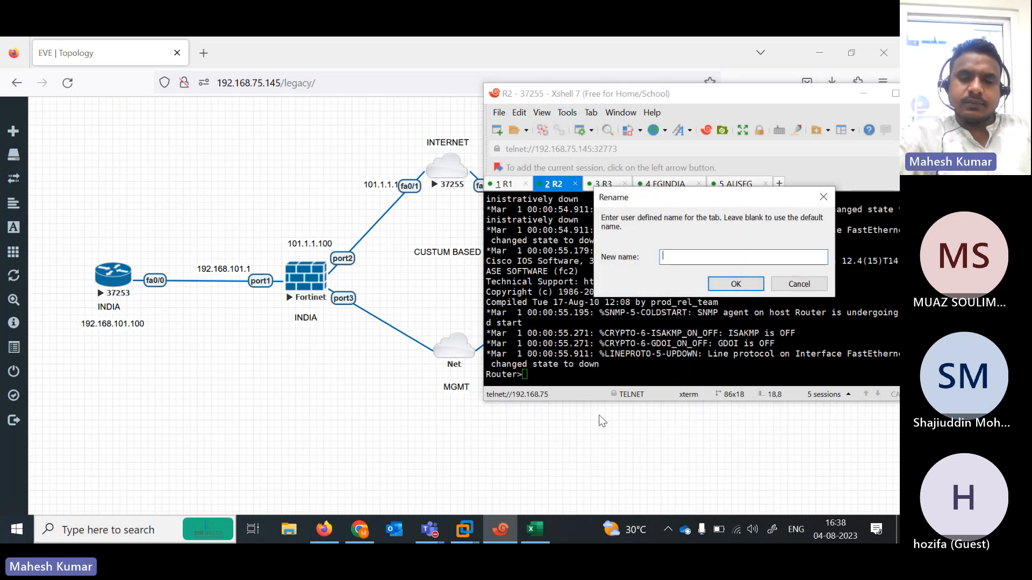
pyautogui.write('ISP')
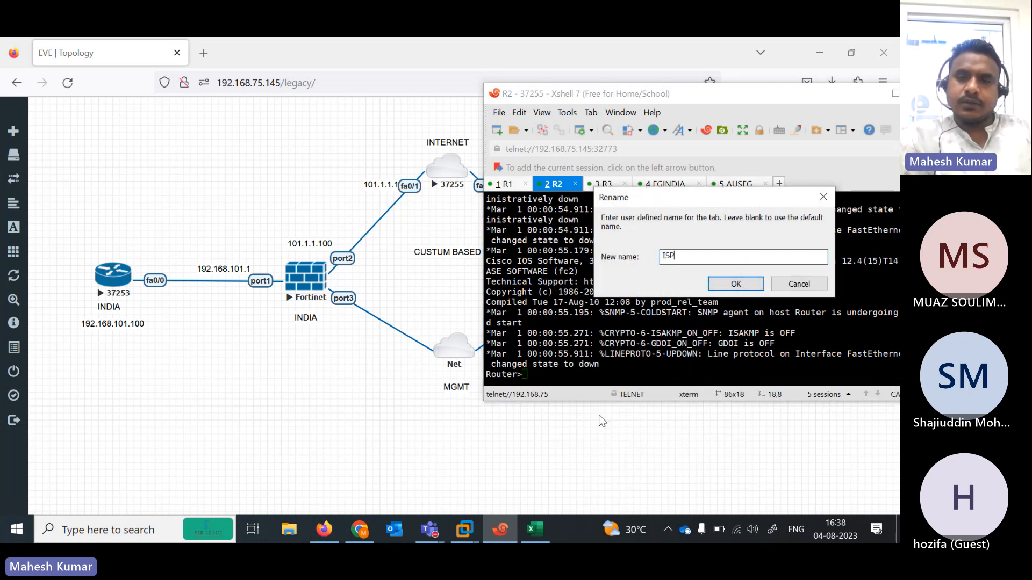
pyautogui.click(735, 282)
# - On the ISP router, enter global configuration and open interface FastEthernet0/1
pyautogui.press('Return')
pyautogui.press('Return')
pyautogui.press('Return')
pyautogui.press('Return')
pyautogui.press('Return')
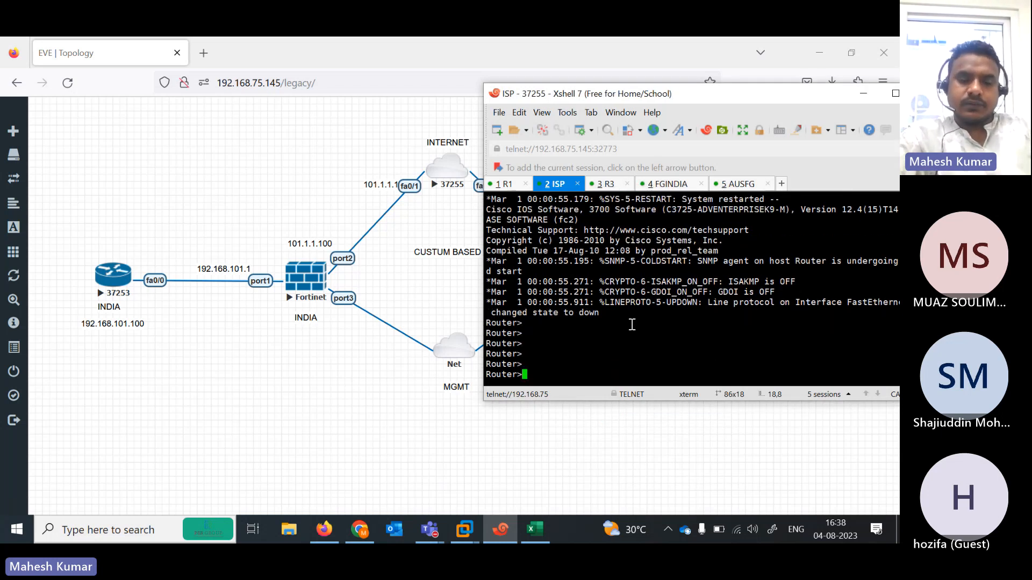
pyautogui.write('en')
pyautogui.press('Return')
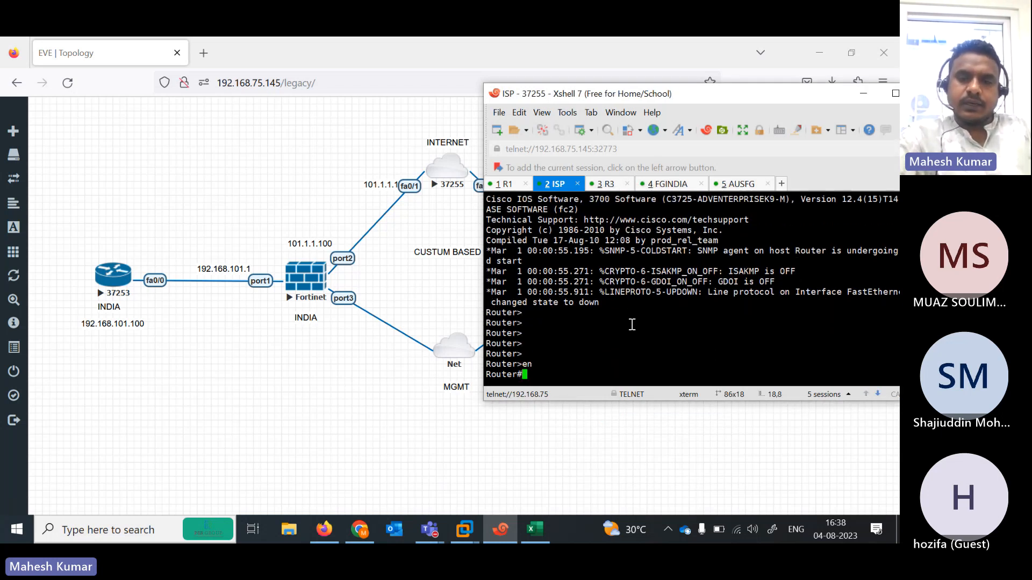
pyautogui.write('conf ter')
pyautogui.press('Return')
pyautogui.write('ip rou')
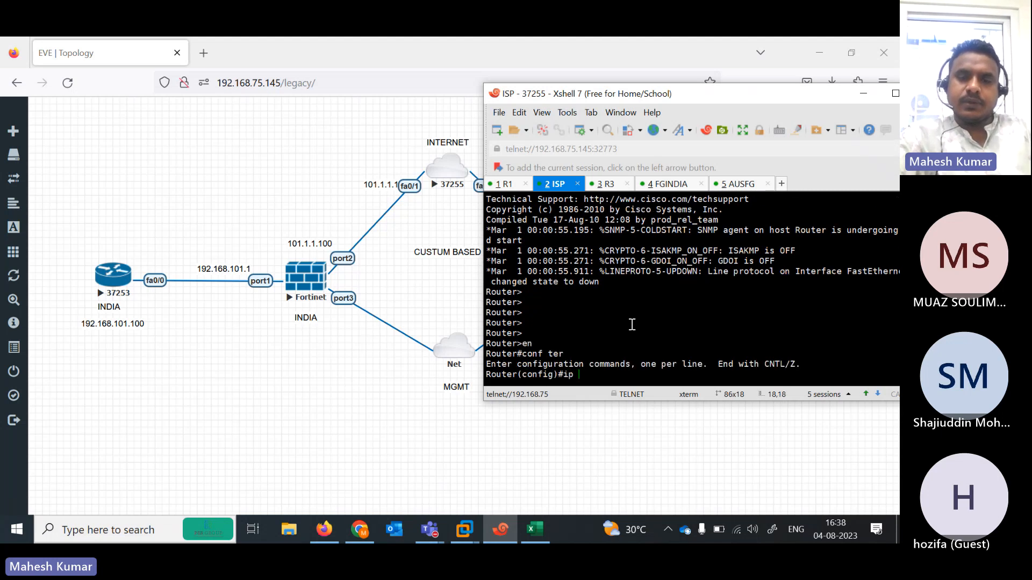
pyautogui.press('BackSpace')
pyautogui.press('BackSpace')
pyautogui.press('BackSpace')
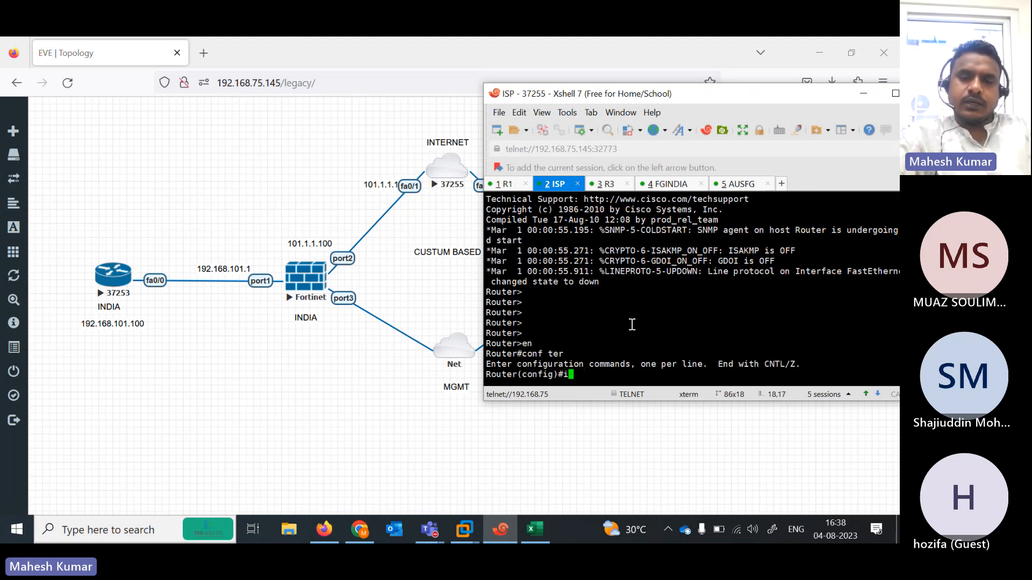
pyautogui.press('Tab')
pyautogui.write('fas')
pyautogui.press('Tab')
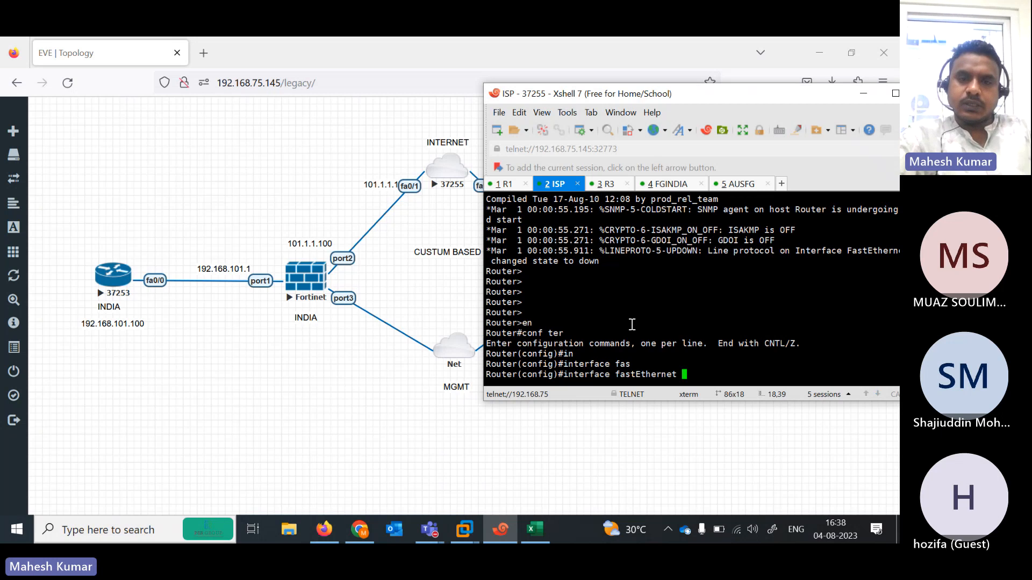
pyautogui.write('0/1')
pyautogui.press('Return')
# - Assign 101.1.1.1 255.255.255.0 to FastEthernet0/1 and enable it
pyautogui.write('ip a')
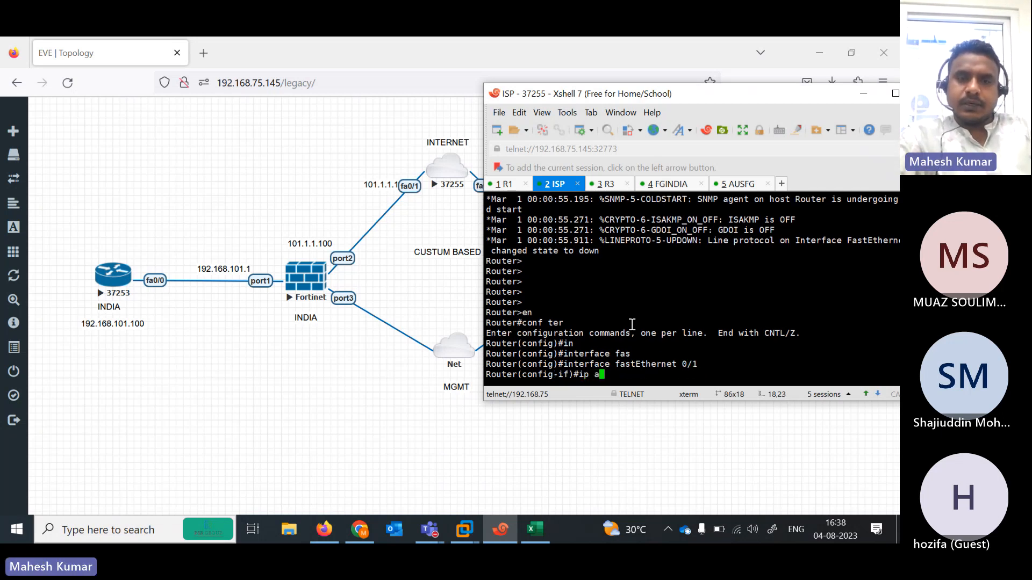
pyautogui.write('dd 101.1.1.1')
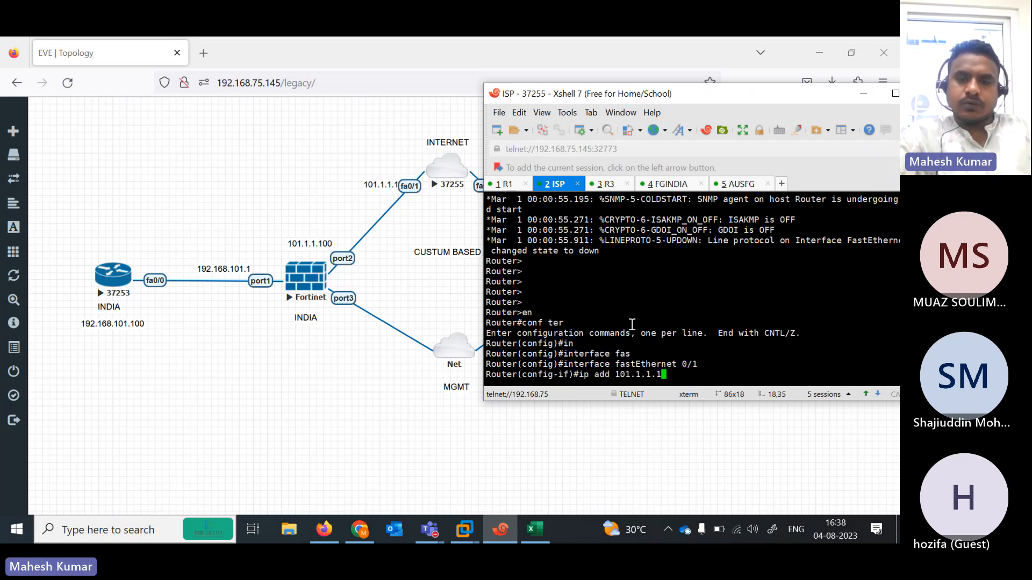
pyautogui.write(' 255.255.255.0')
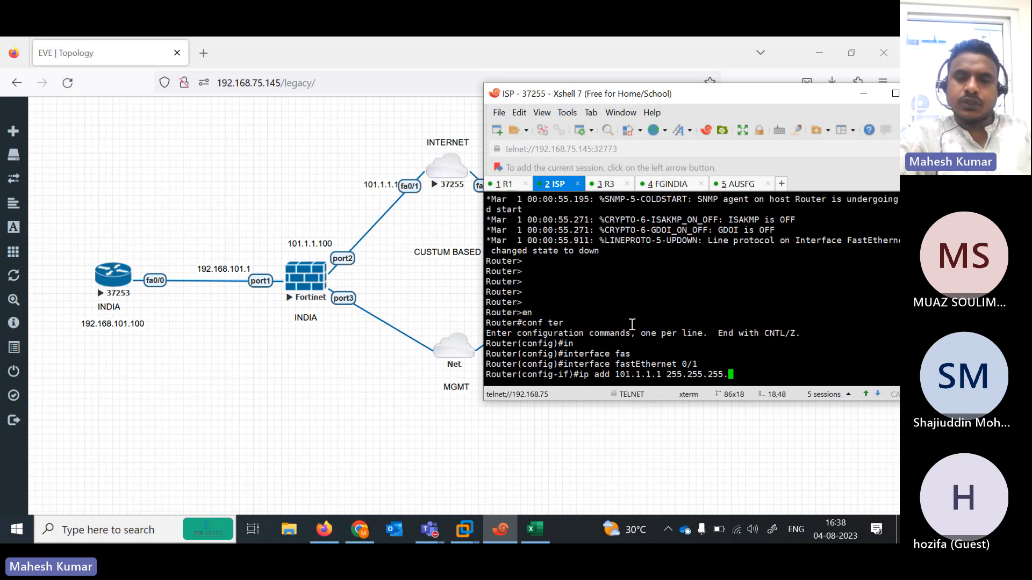
pyautogui.press('Return')
pyautogui.write('no sh')
pyautogui.press('Tab')
pyautogui.press('Return')
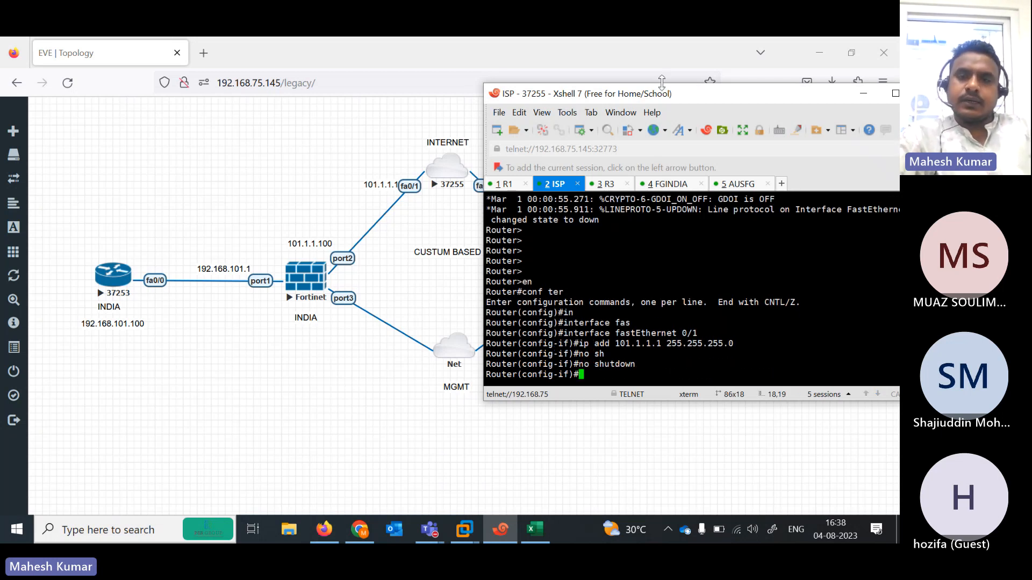
# - Enter interface FastEthernet0/0 on the ISP router
pyautogui.moveTo(646, 96); pyautogui.dragTo(687, 94)
pyautogui.write('i')
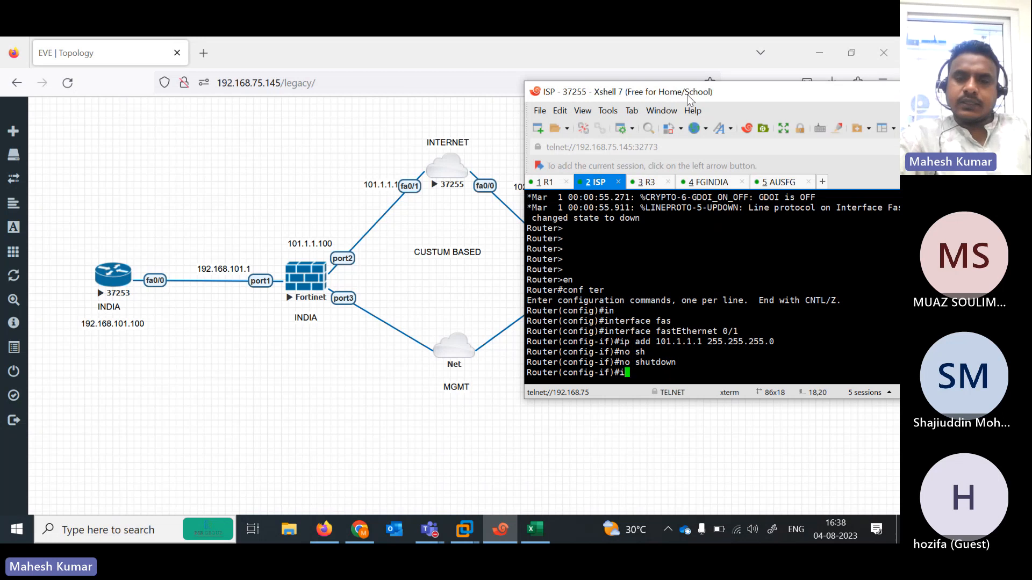
pyautogui.write('nte')
pyautogui.press('Return')
pyautogui.press('Return')
pyautogui.press('Return')
pyautogui.write('ig)#i')
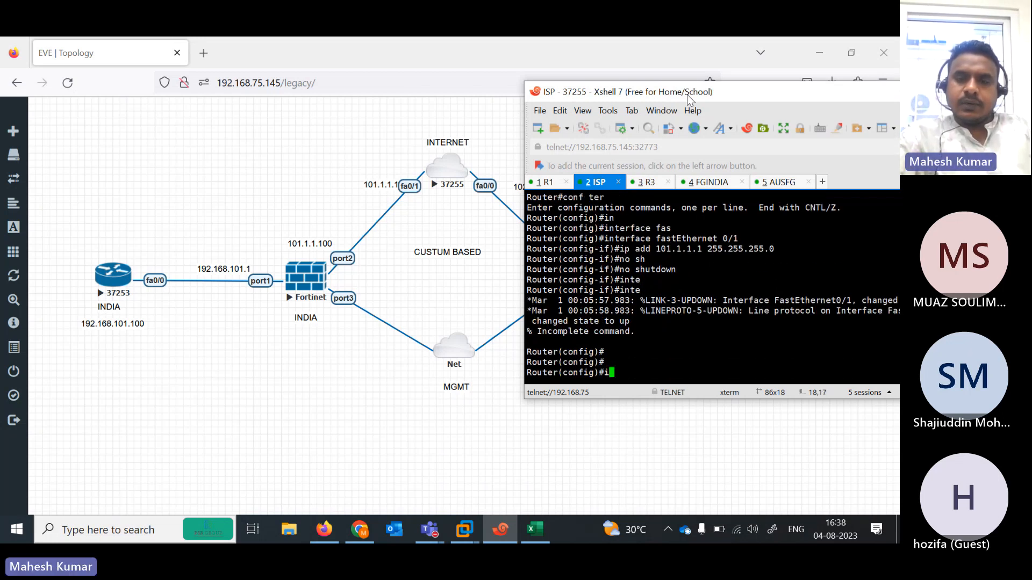
pyautogui.write('nt fa0')
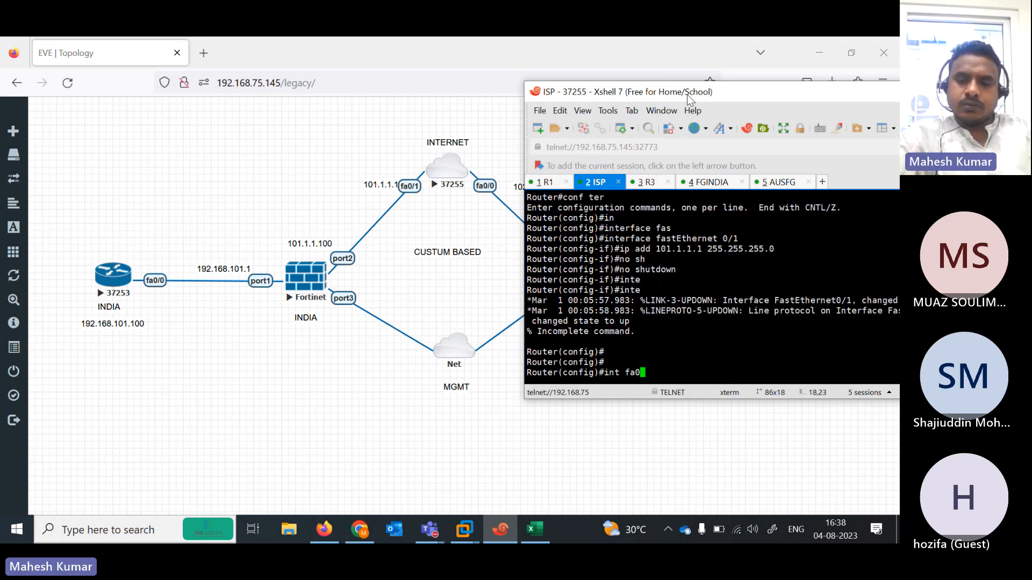
pyautogui.write('/0')
pyautogui.press('Return')
# - Give FastEthernet0/0 address 102.1.1.1 255.255.255.0, enable it, and switch to the R3 session
pyautogui.write('ip add')
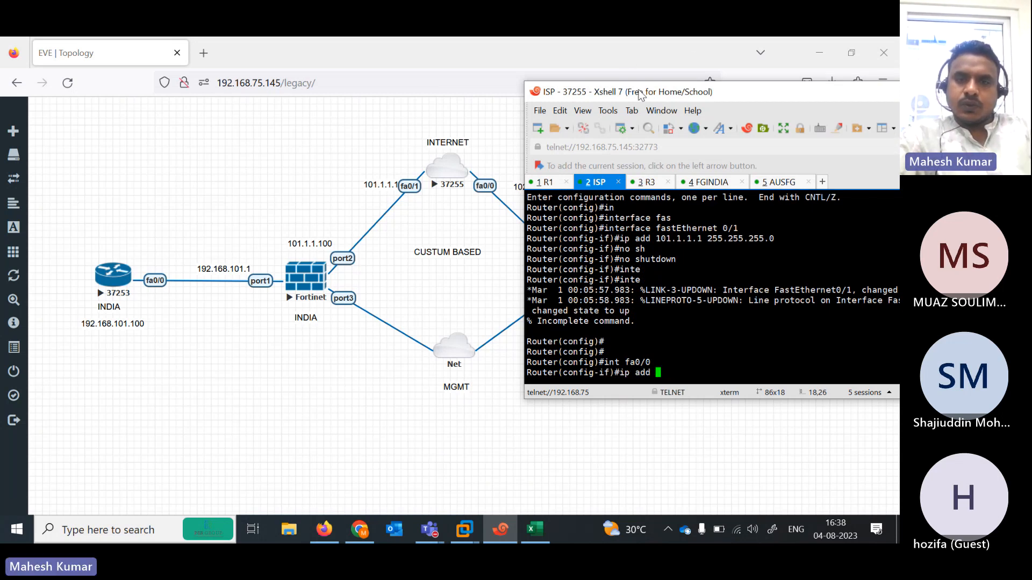
pyautogui.moveTo(640, 96); pyautogui.dragTo(499, 119)
pyautogui.write('102')
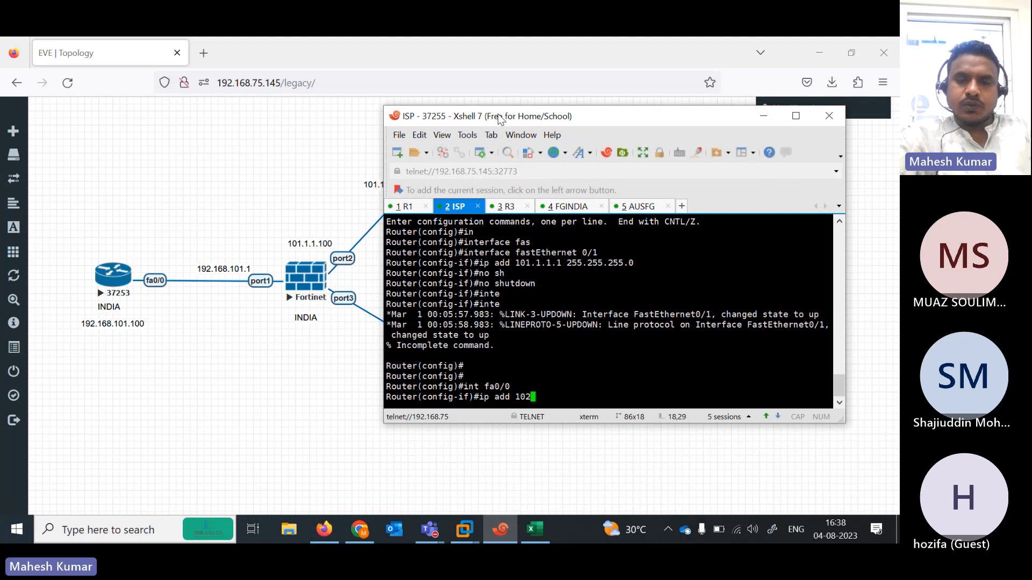
pyautogui.write('.1.1.1 255')
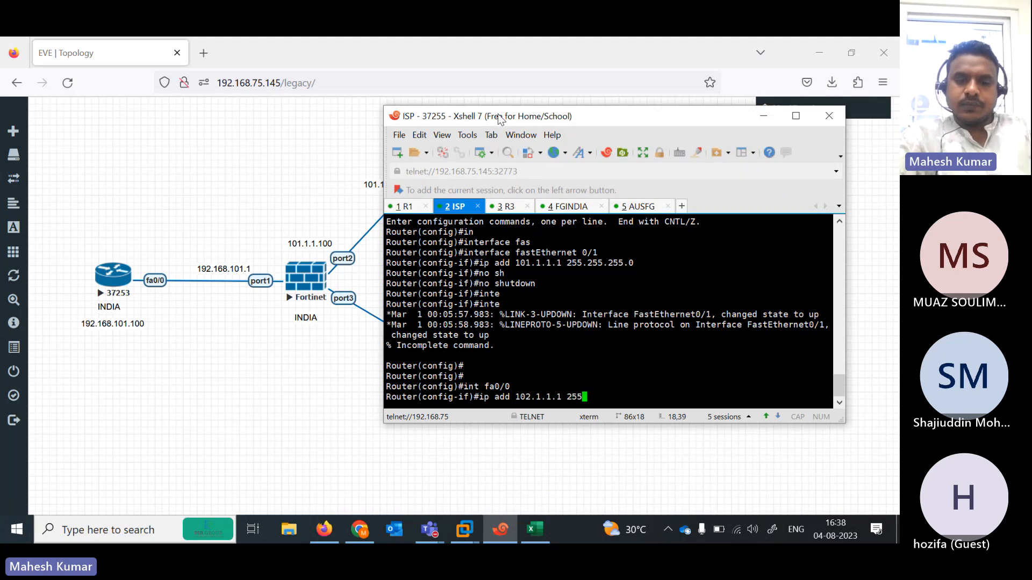
pyautogui.write('.255.255.255.0')
pyautogui.press('Return')
pyautogui.write('no sh')
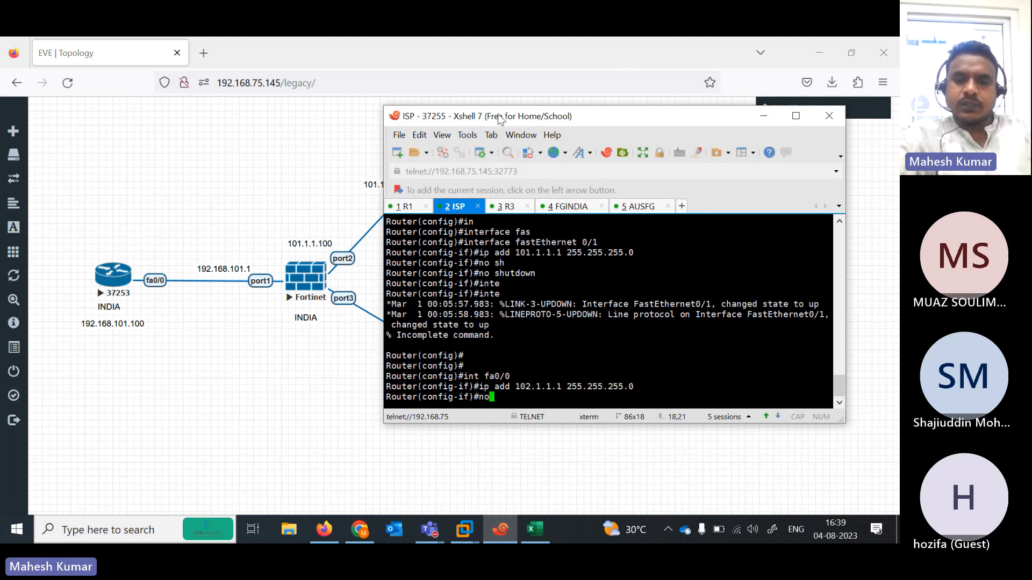
pyautogui.press('Tab')
pyautogui.press('Return')
pyautogui.press('Return')
pyautogui.press('Return')
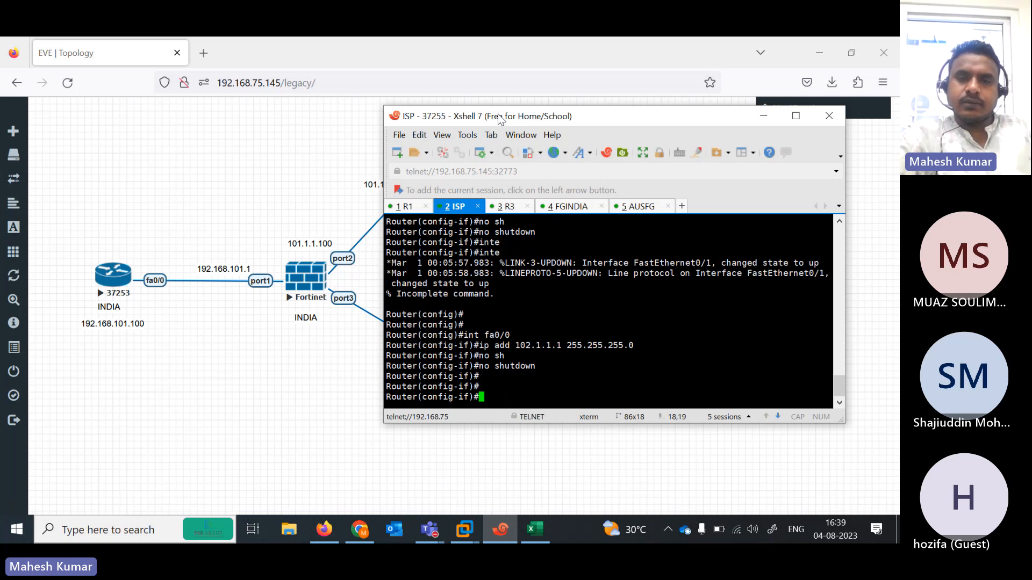
pyautogui.click(506, 207)
# - On R3, enter global configuration and open interface FastEthernet0/0
pyautogui.moveTo(586, 117); pyautogui.dragTo(283, 145)
pyautogui.press('Return')
pyautogui.press('Return')
pyautogui.press('Return')
pyautogui.press('Return')
pyautogui.press('Return')
pyautogui.press('Return')
pyautogui.press('Return')
pyautogui.press('Return')
pyautogui.press('Return')
pyautogui.press('Return')
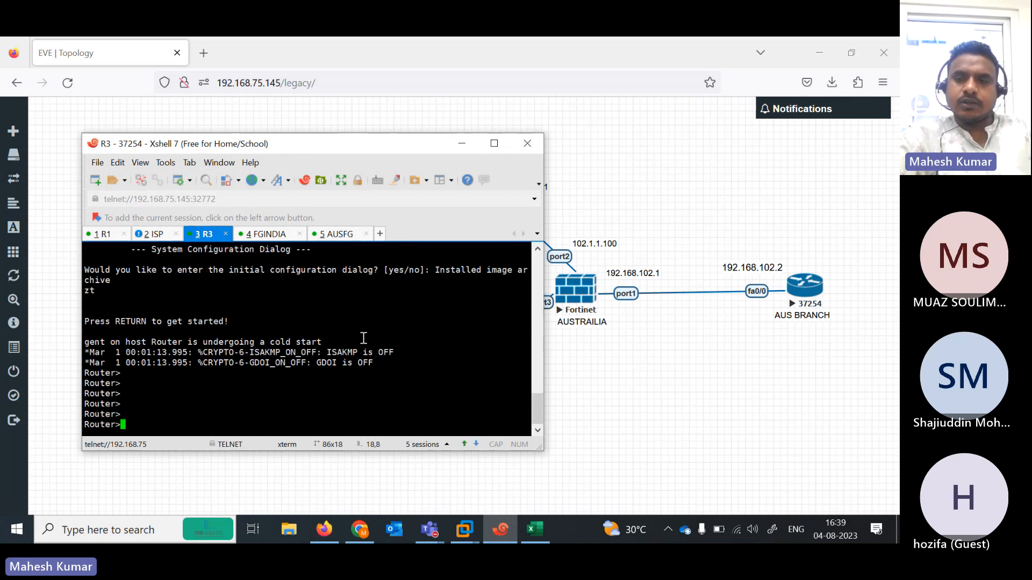
pyautogui.write('en')
pyautogui.press('Return')
pyautogui.write('conf ter')
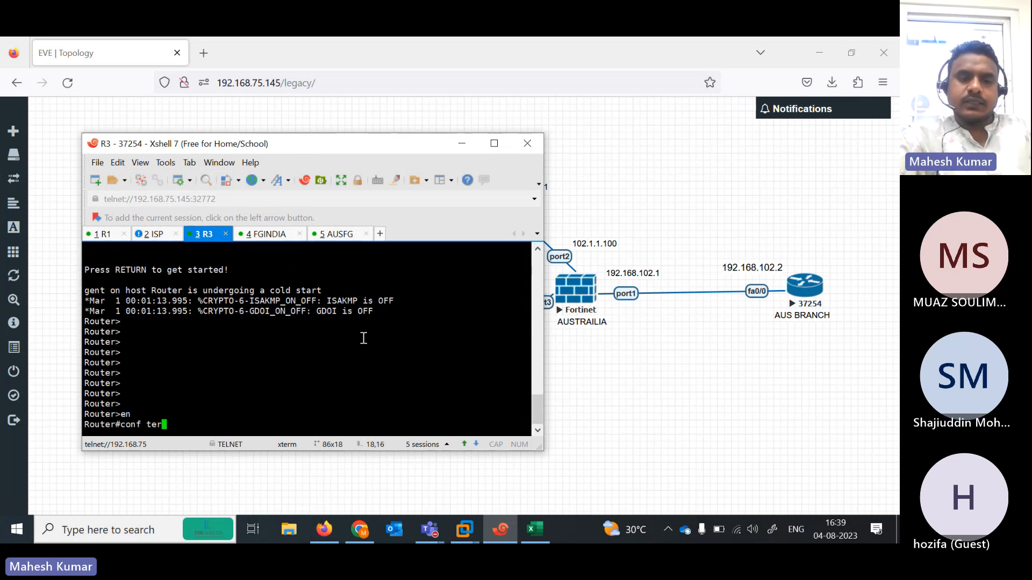
pyautogui.press('Return')
pyautogui.write('in')
pyautogui.press('Tab')
pyautogui.write('fas')
pyautogui.press('Tab')
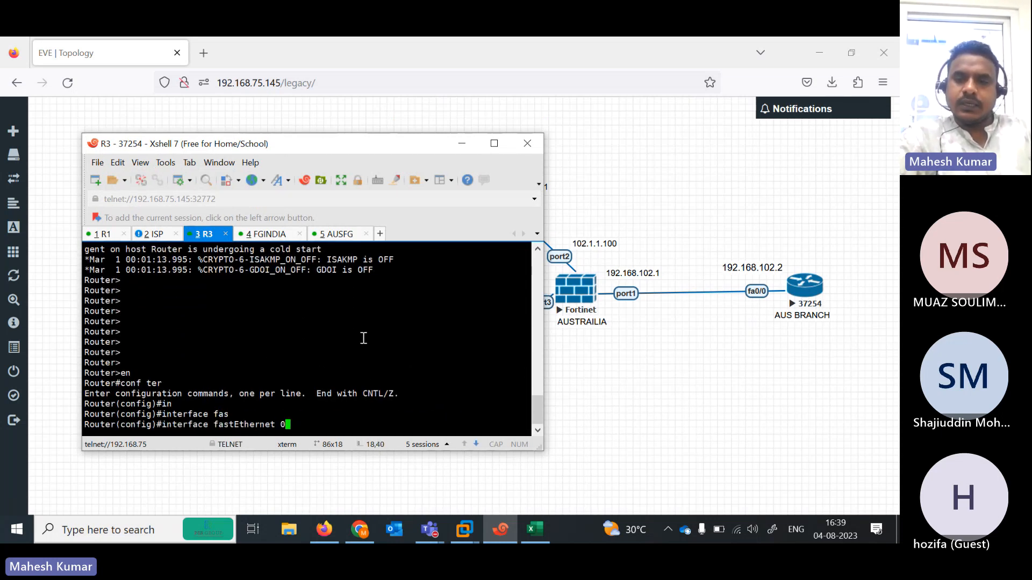
pyautogui.write('0/0')
pyautogui.press('Return')
# - Assign 192.168.102.2 255.255.255.0 to FastEthernet0/0; the mistyped 'nos h' is rejected
pyautogui.write('ip a')
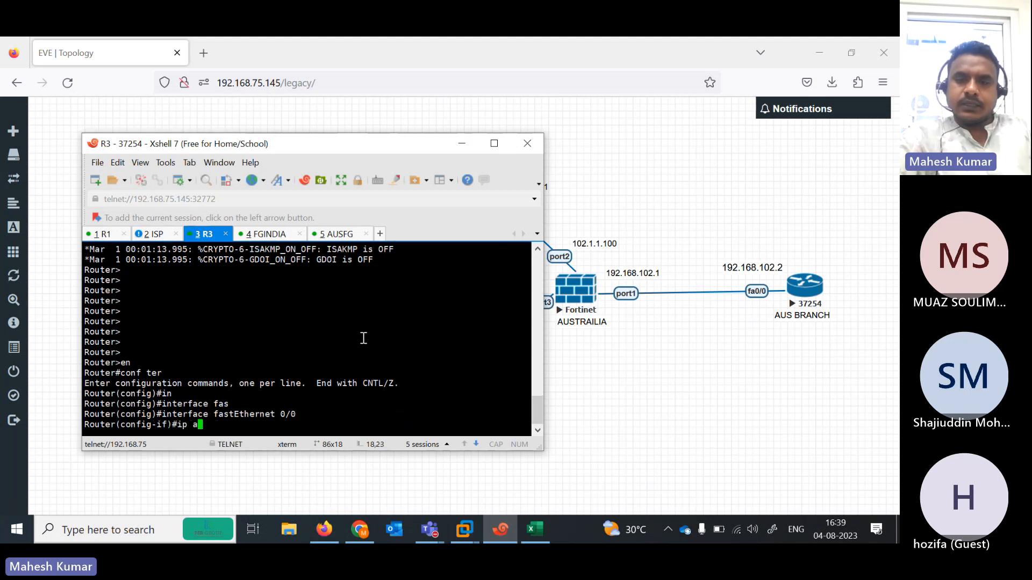
pyautogui.write('dd 192.168.1092.')
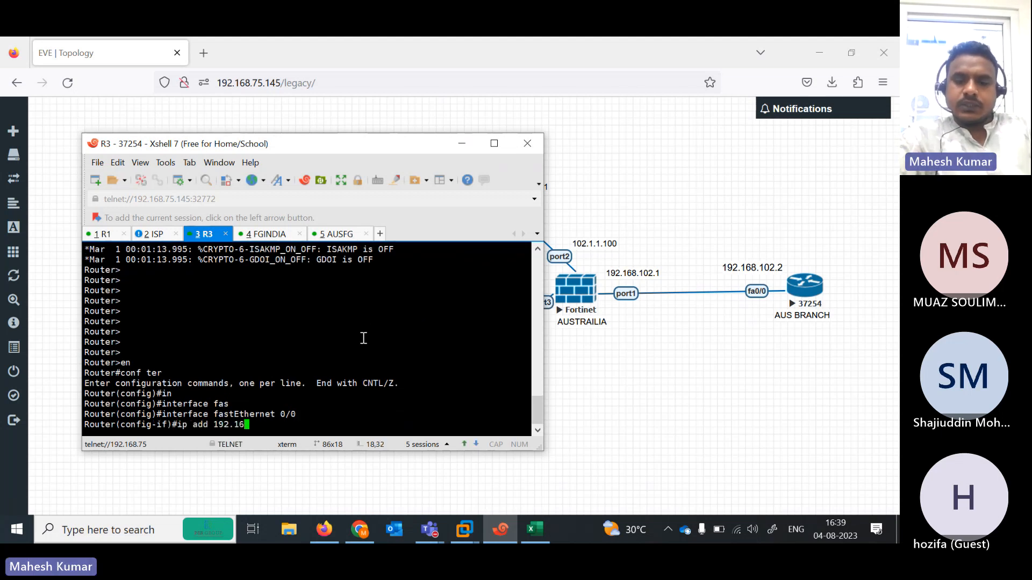
pyautogui.press('BackSpace')
pyautogui.press('BackSpace')
pyautogui.press('BackSpace')
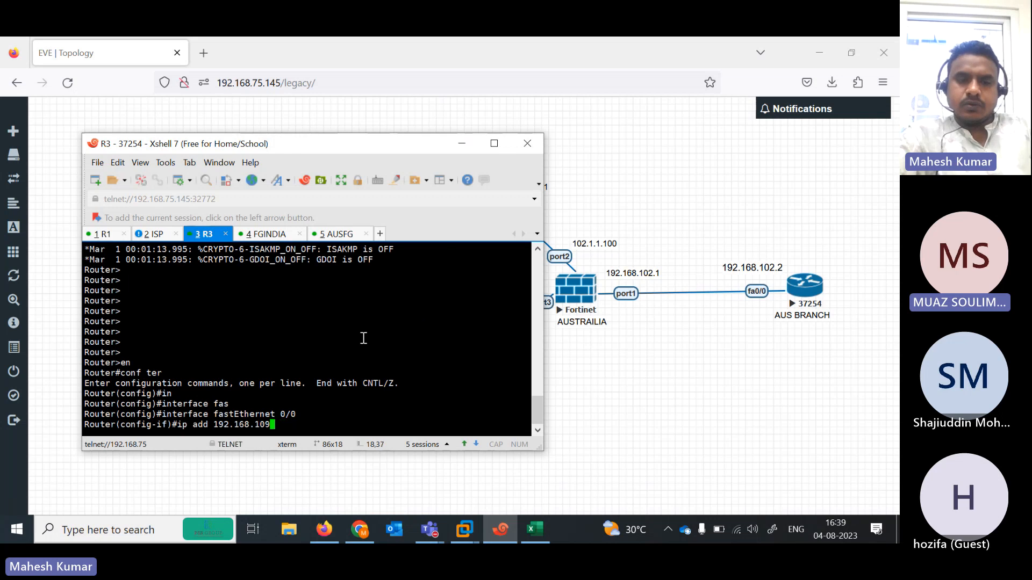
pyautogui.write('2.2 2')
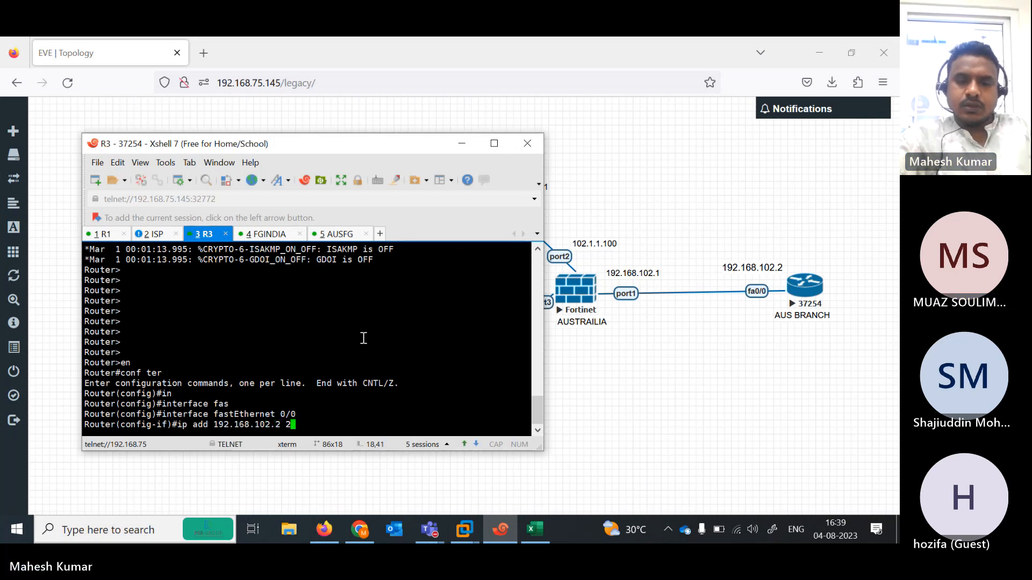
pyautogui.write('55.255.255.0')
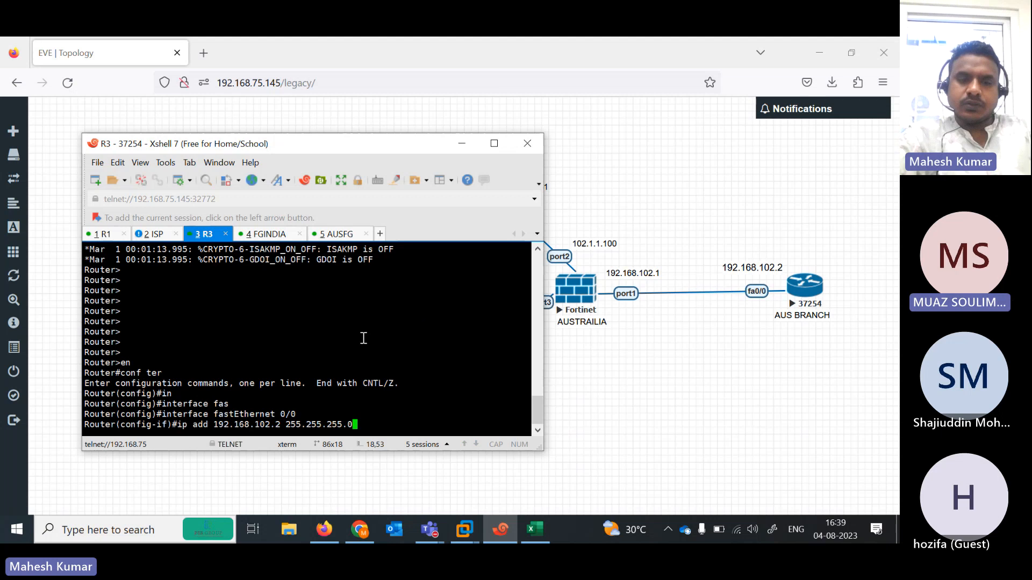
pyautogui.press('Return')
pyautogui.write('nos h')
pyautogui.press('Return')
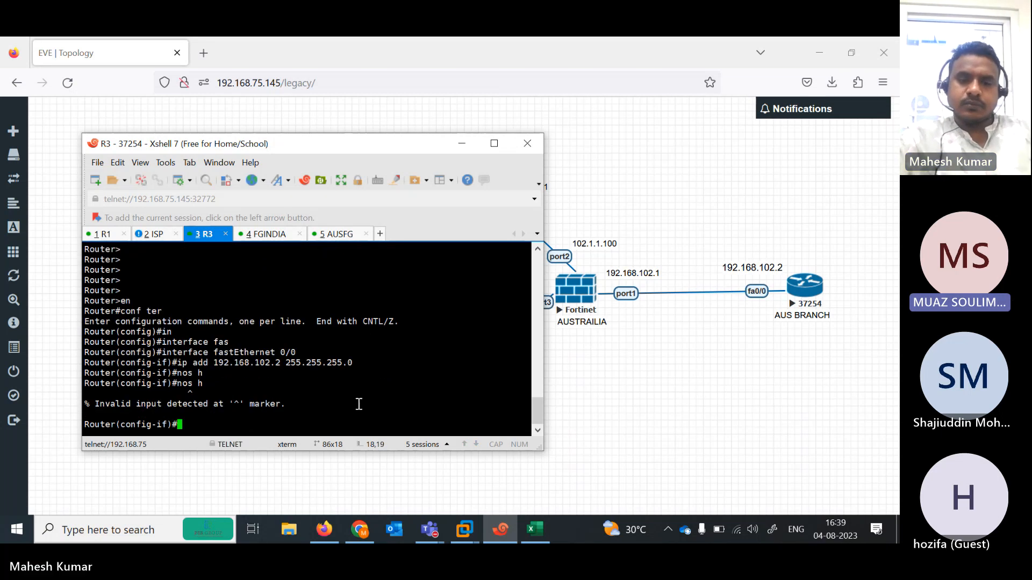
# - Bring up the Teams meeting, close the share panel, mute the guest, and minimize it
pyautogui.click(429, 529)
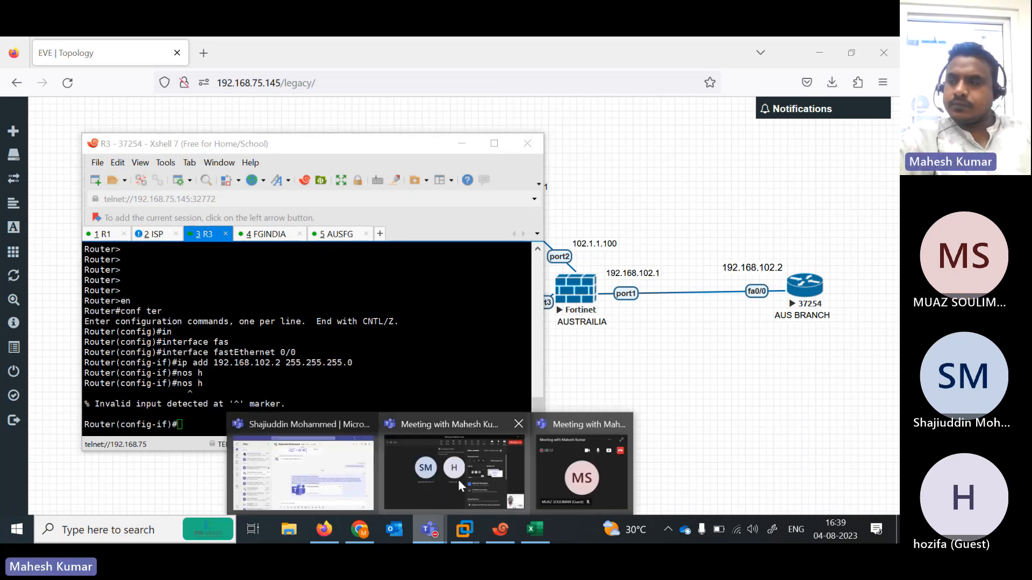
pyautogui.moveTo(483, 475)
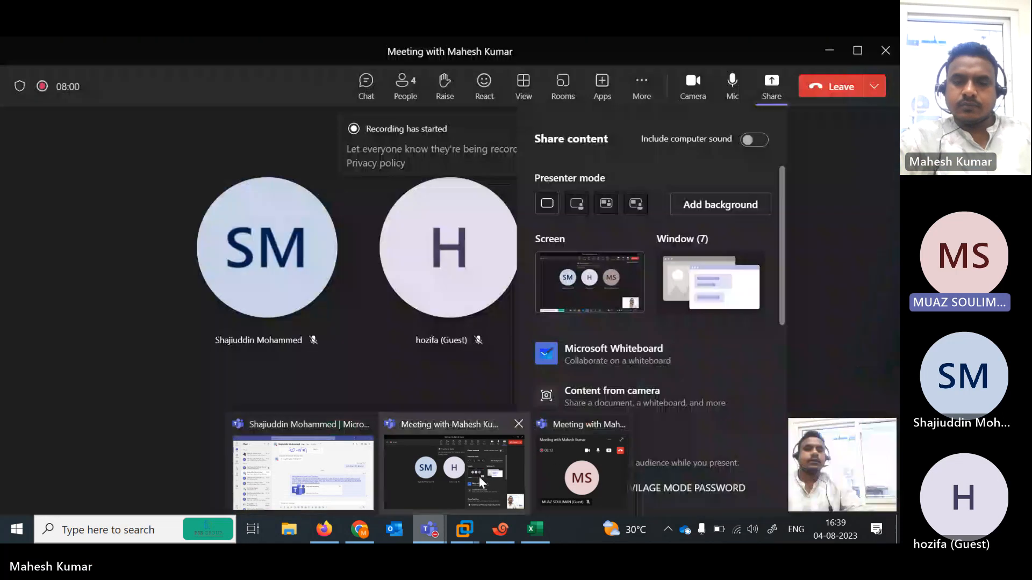
pyautogui.click(479, 476)
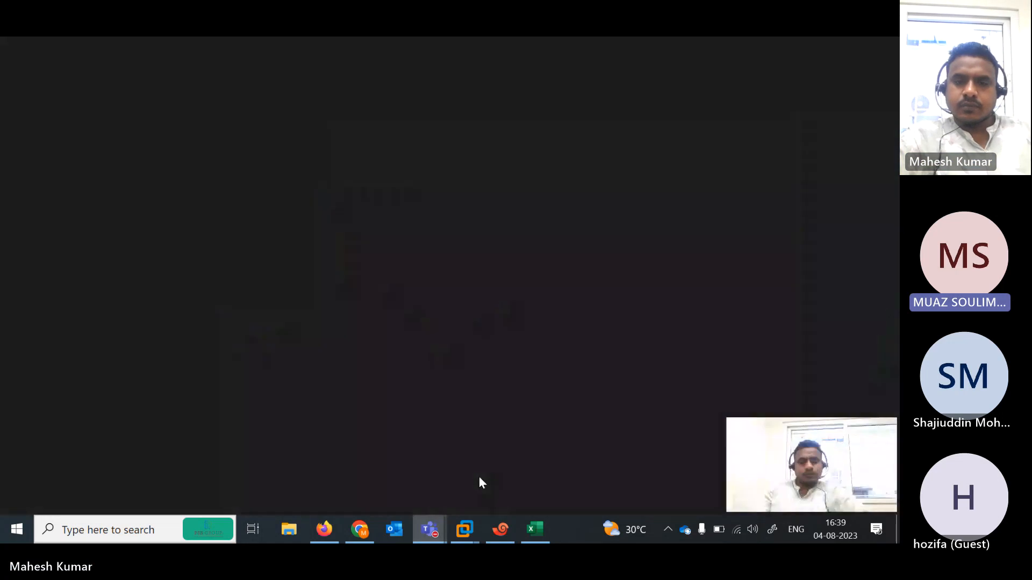
pyautogui.click(424, 372)
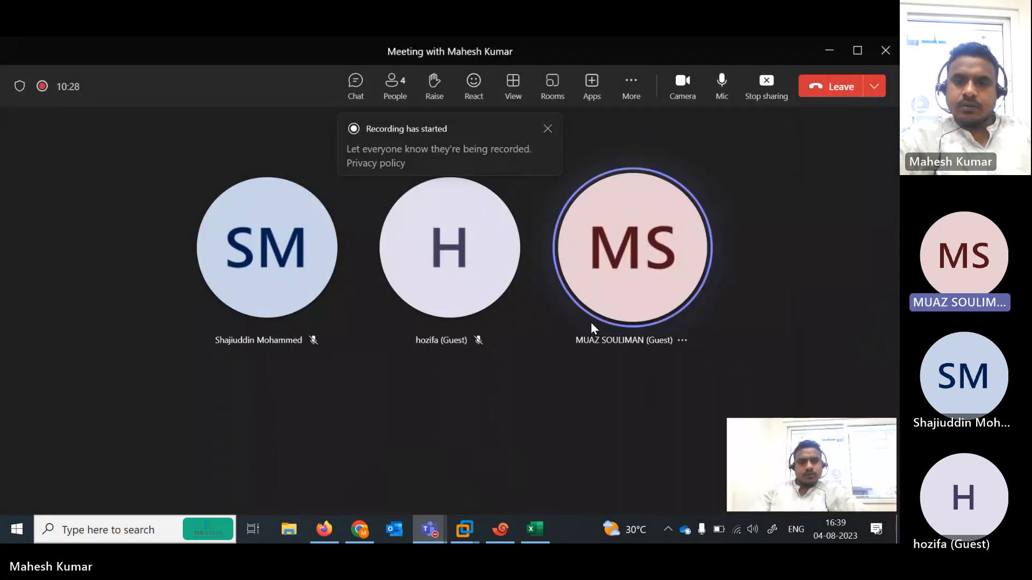
pyautogui.click(682, 340)
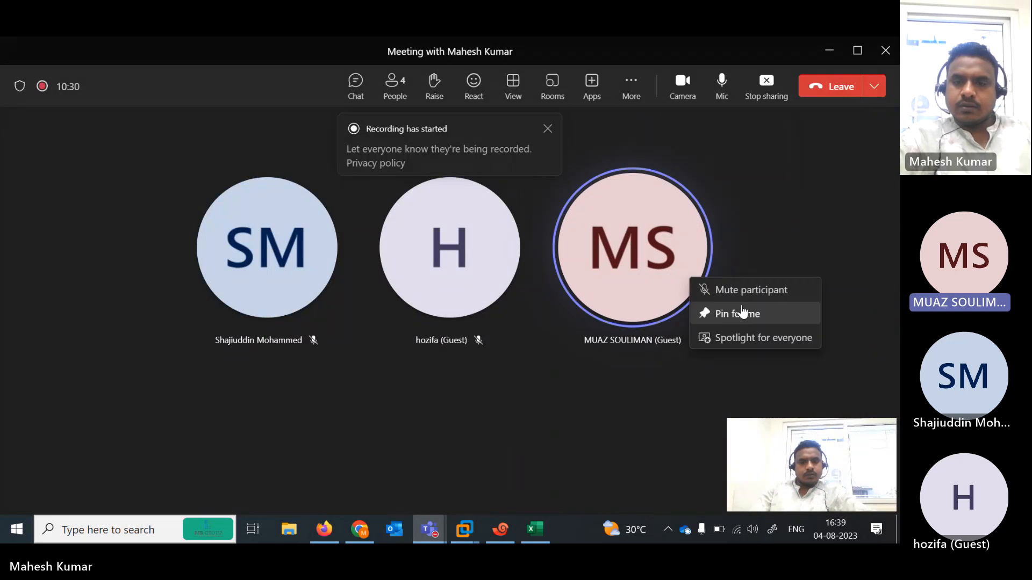
pyautogui.click(750, 291)
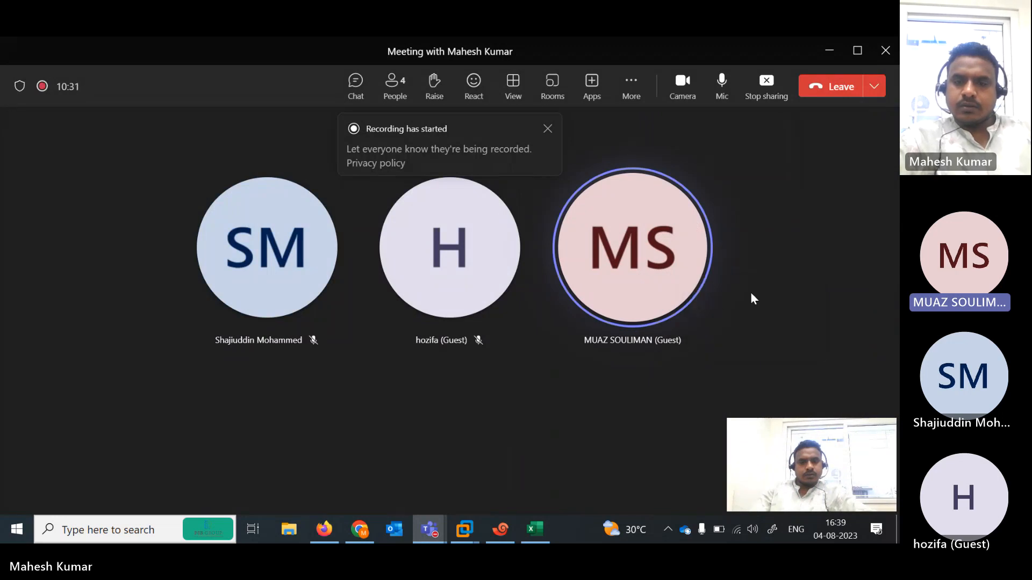
pyautogui.click(829, 52)
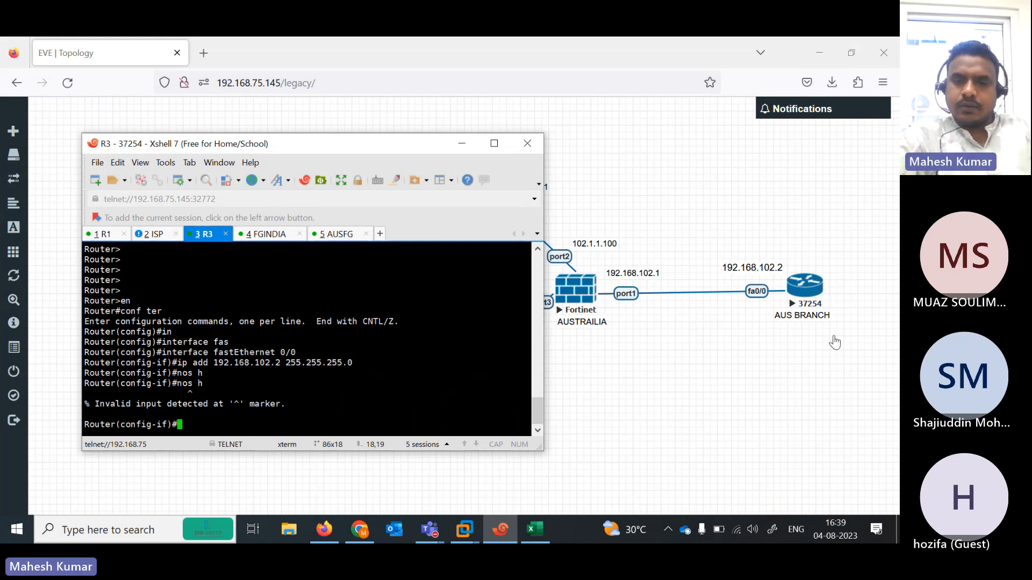
# - Assign 192.168.102.2 255.255.255.0 to R3's FastEthernet0/0 and bring it up
pyautogui.click(462, 338)
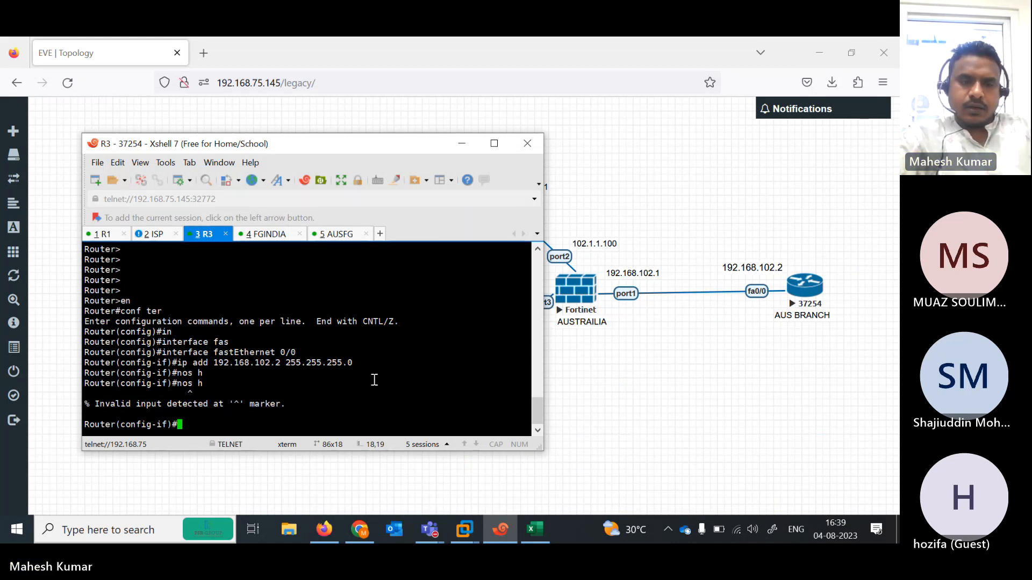
pyautogui.write('ip add')
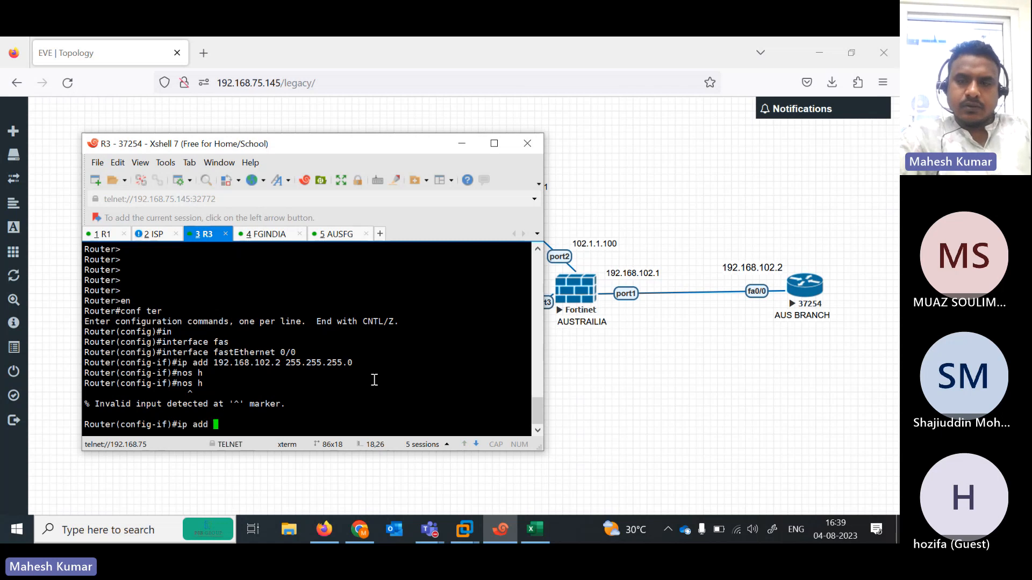
pyautogui.write(' 192.168.')
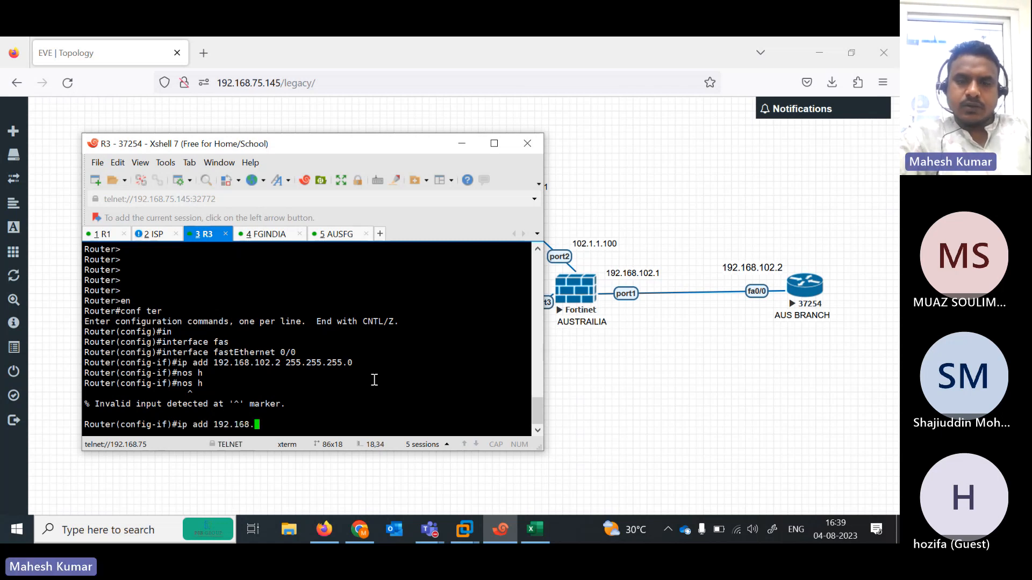
pyautogui.write('102.2 25')
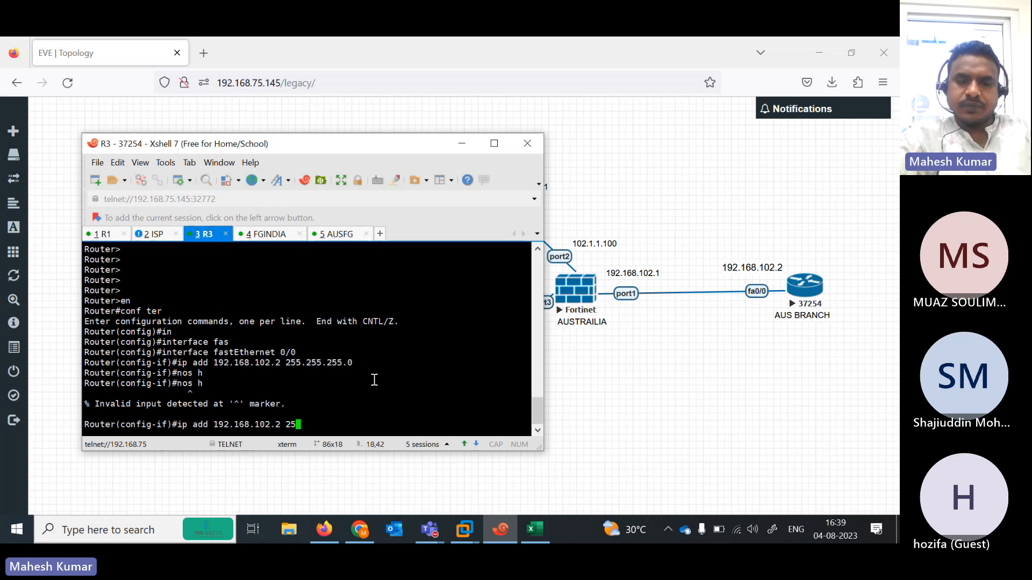
pyautogui.write('5.255.255.0')
pyautogui.press('Return')
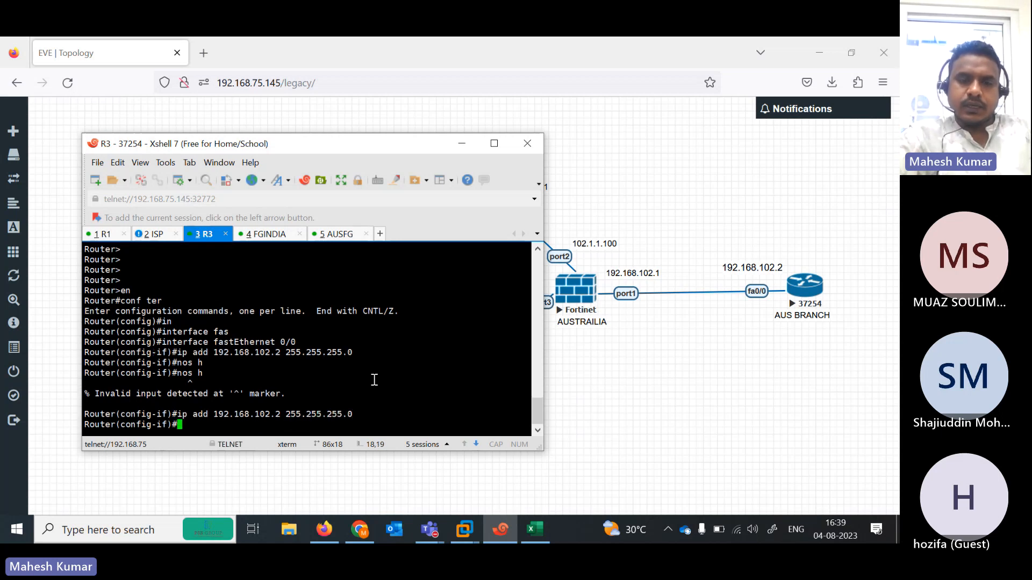
pyautogui.write('no sh')
pyautogui.press('Tab')
pyautogui.press('Return')
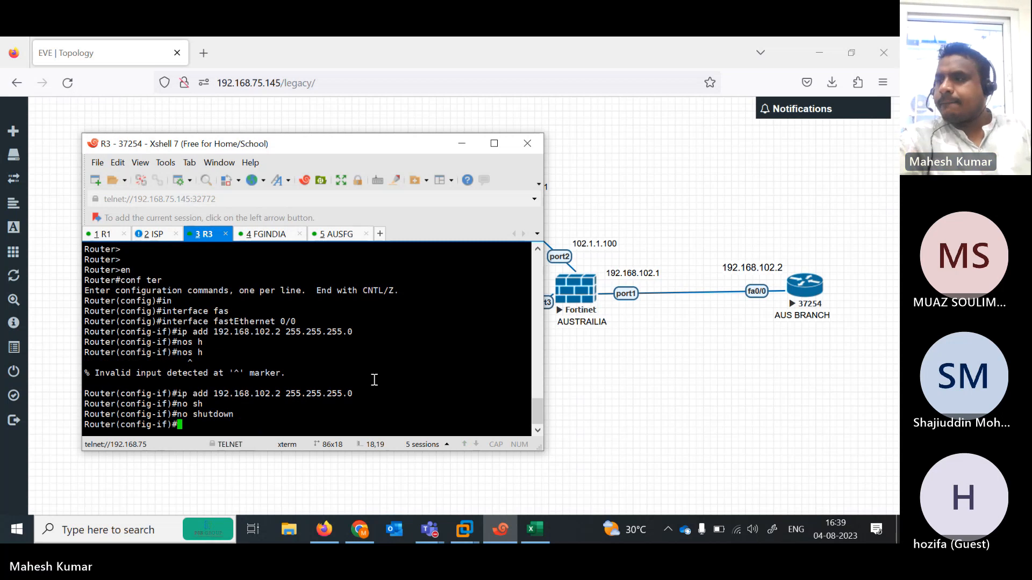
# - Add default route 0.0.0.0 0.0.0.0 via 192.168.102.1 and exit configuration mode
pyautogui.press('Return')
pyautogui.press('Return')
pyautogui.press('Return')
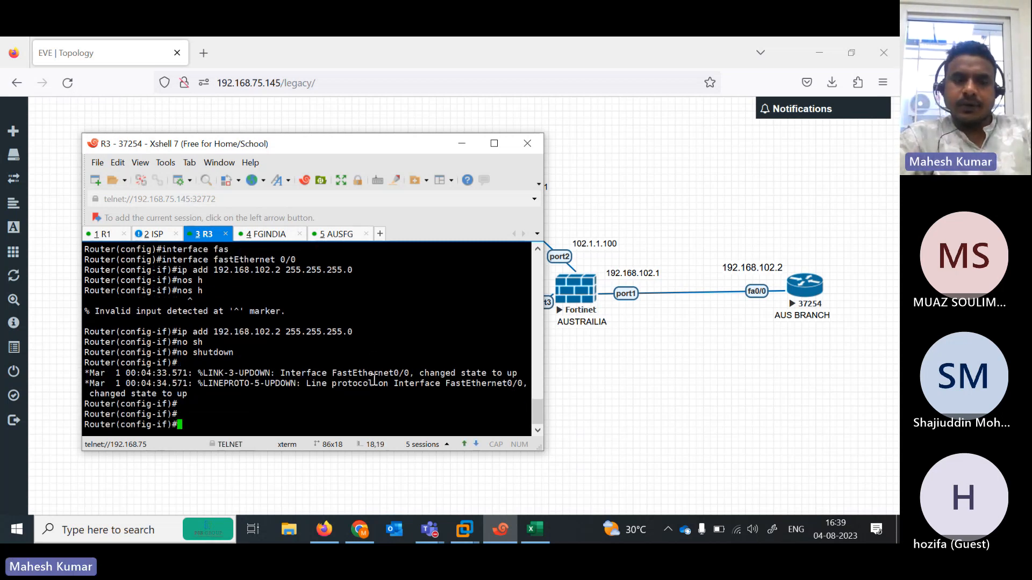
pyautogui.write('ip route')
pyautogui.press('Tab')
pyautogui.write('0.0')
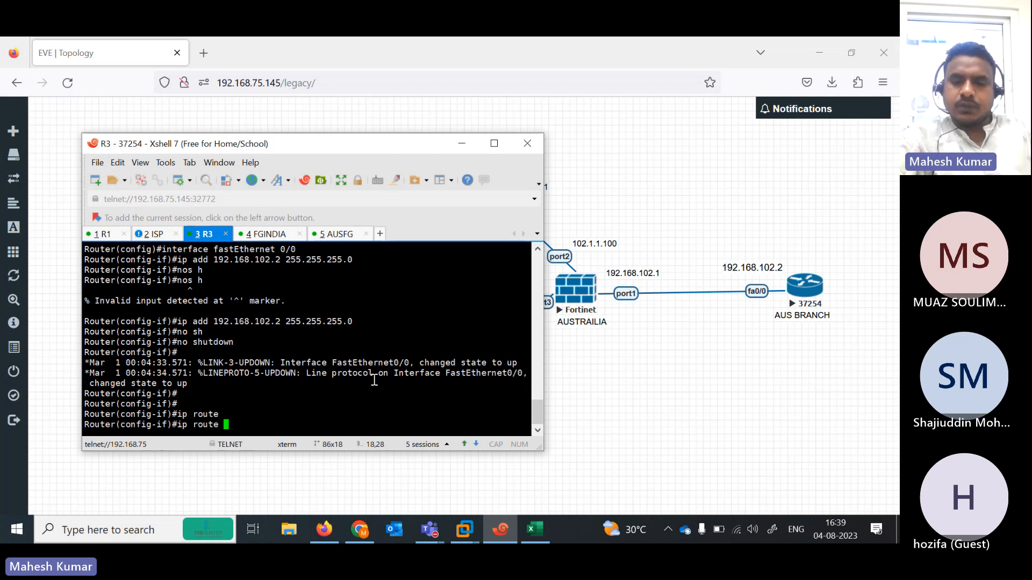
pyautogui.write('.0.0 0.0')
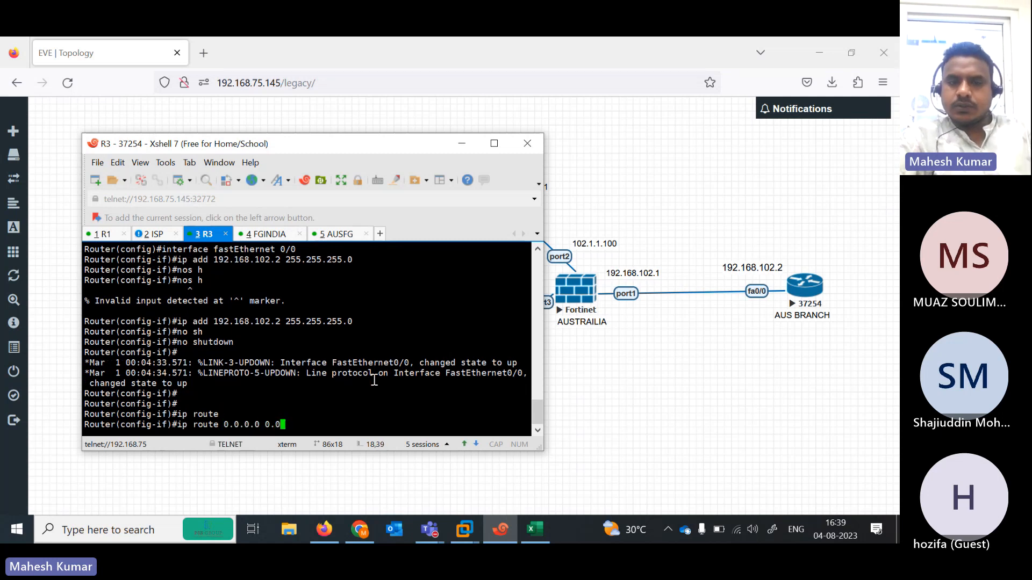
pyautogui.write('.0.0 192.1')
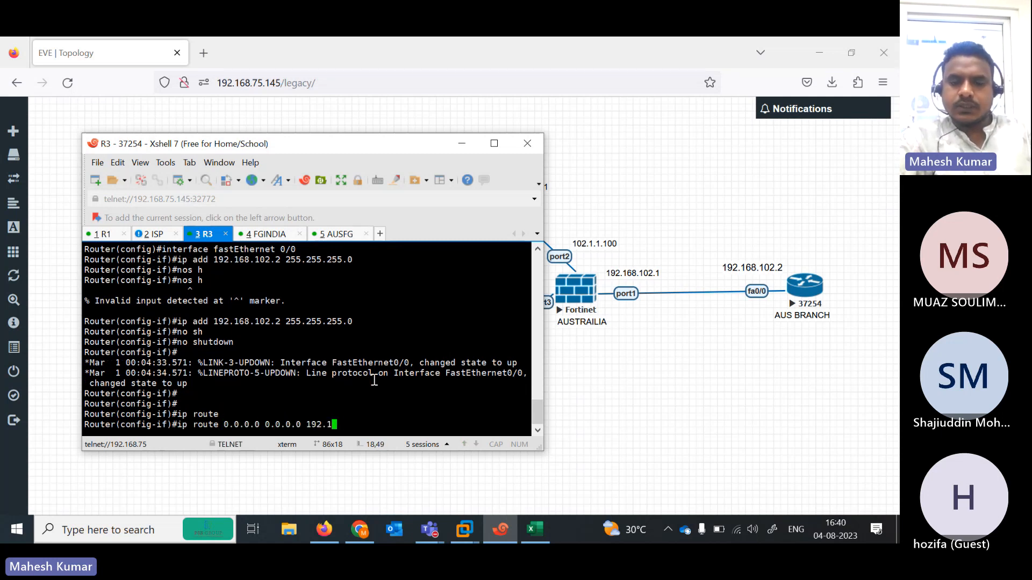
pyautogui.write('68.')
pyautogui.write('102.1')
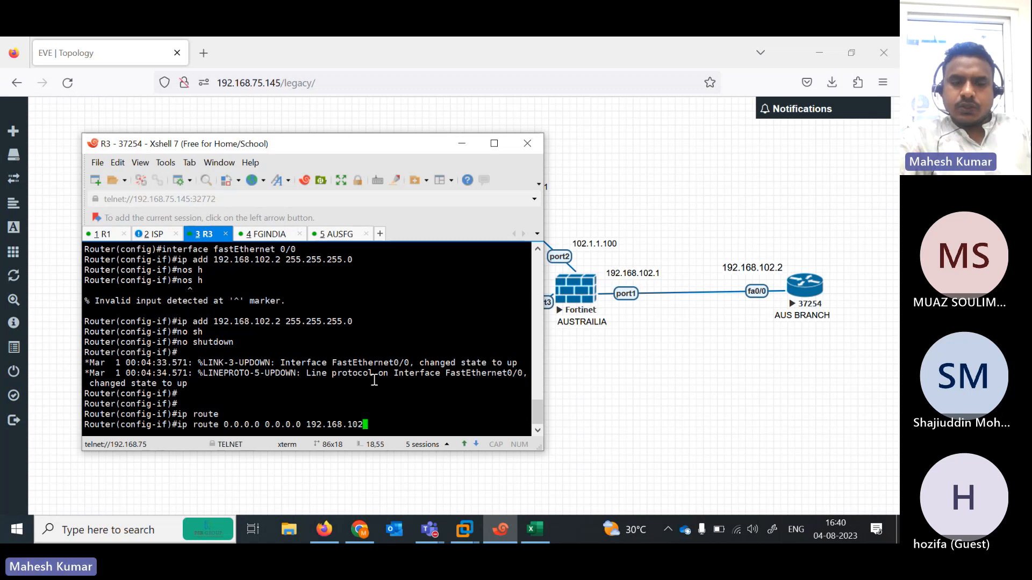
pyautogui.press('Return')
pyautogui.press('Return')
pyautogui.write('end')
pyautogui.press('Return')
pyautogui.write('sho')
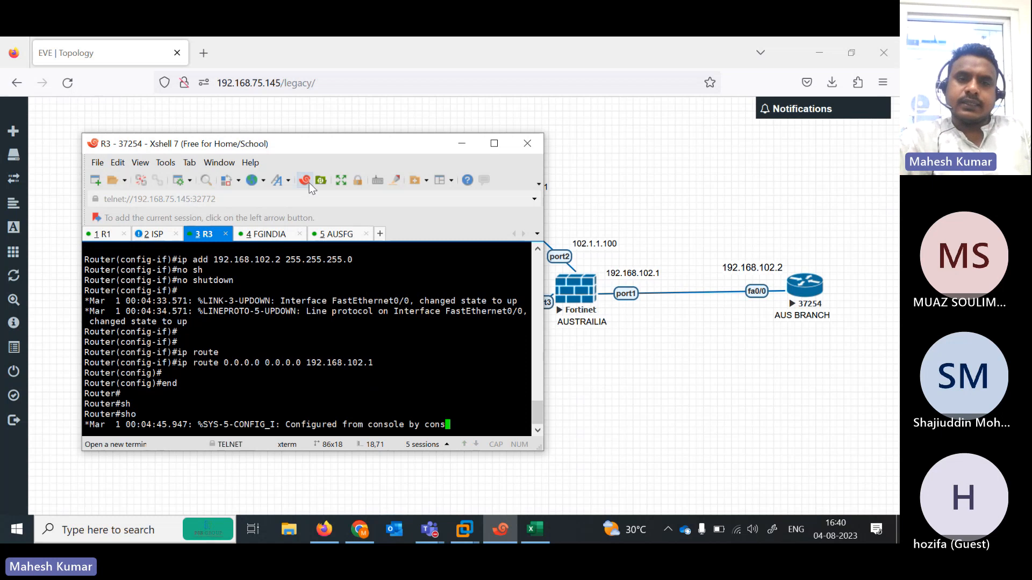
pyautogui.moveTo(285, 152); pyautogui.dragTo(268, 399)
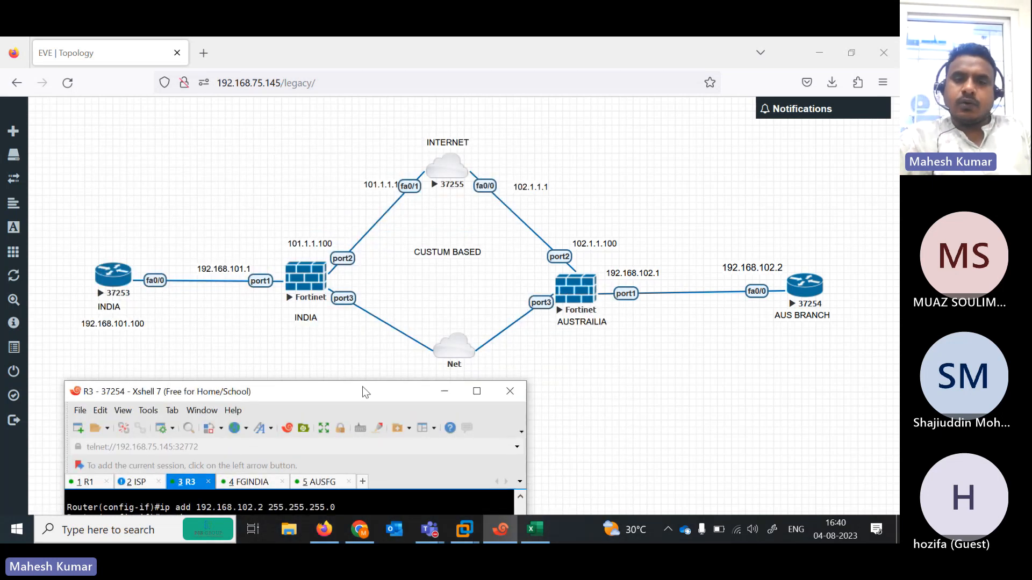
pyautogui.moveTo(362, 387); pyautogui.dragTo(724, 132)
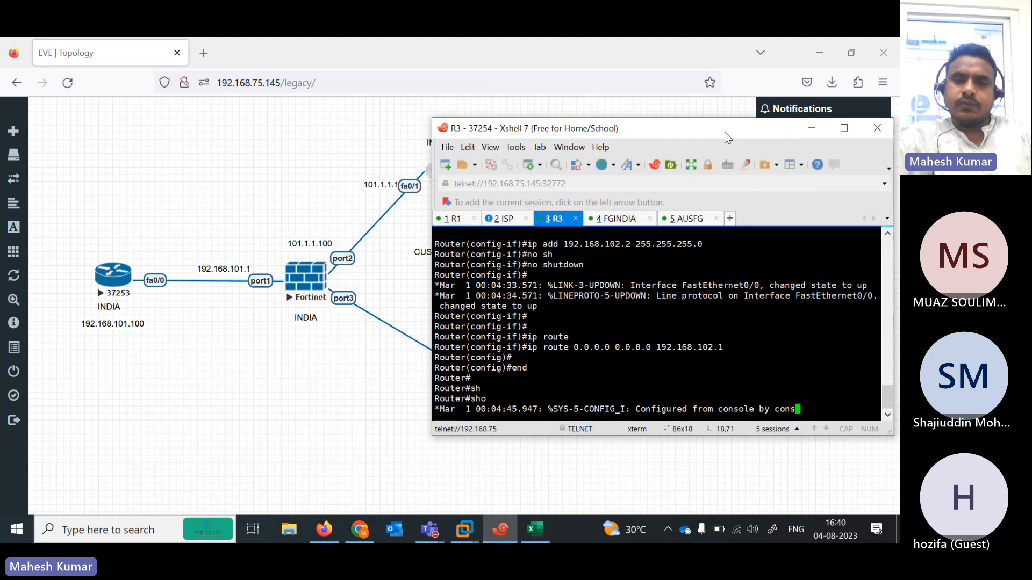
# - Log in to the FGINDIA console as admin with a new password and enter config system interface
pyautogui.click(613, 224)
pyautogui.write('admin')
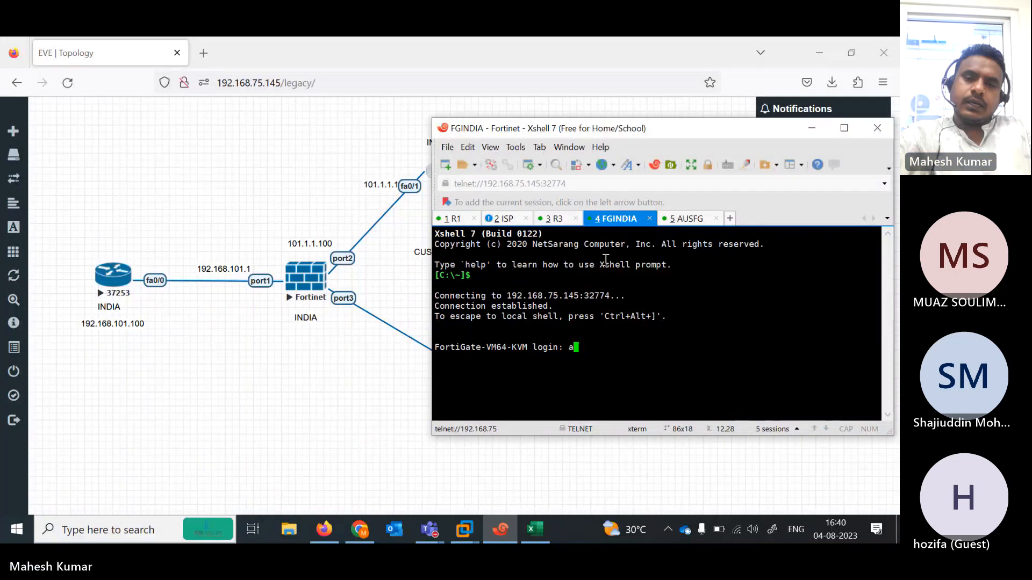
pyautogui.press('Return')
pyautogui.press('Return')
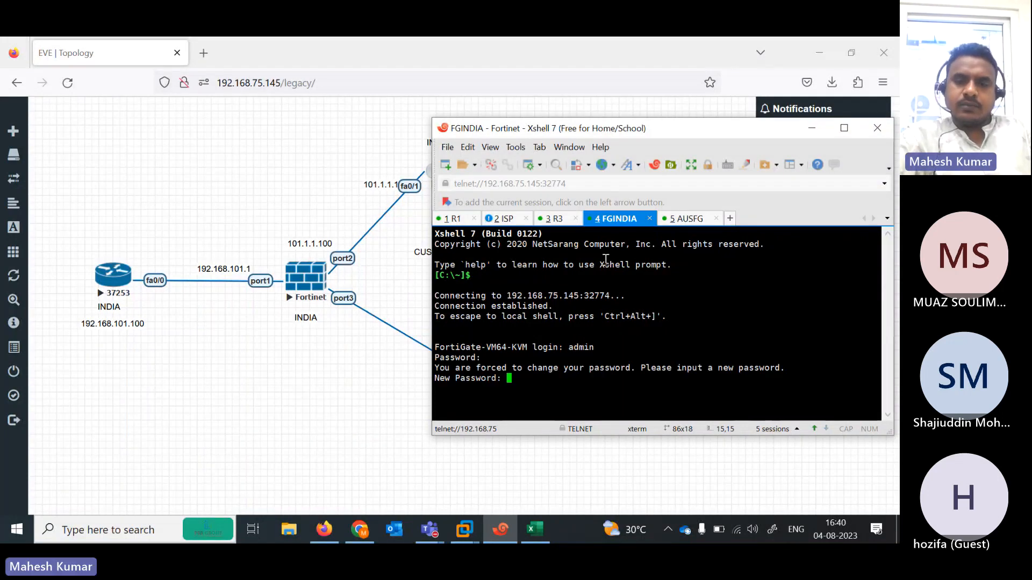
pyautogui.press('Return')
pyautogui.press('Return')
pyautogui.write('config system interface')
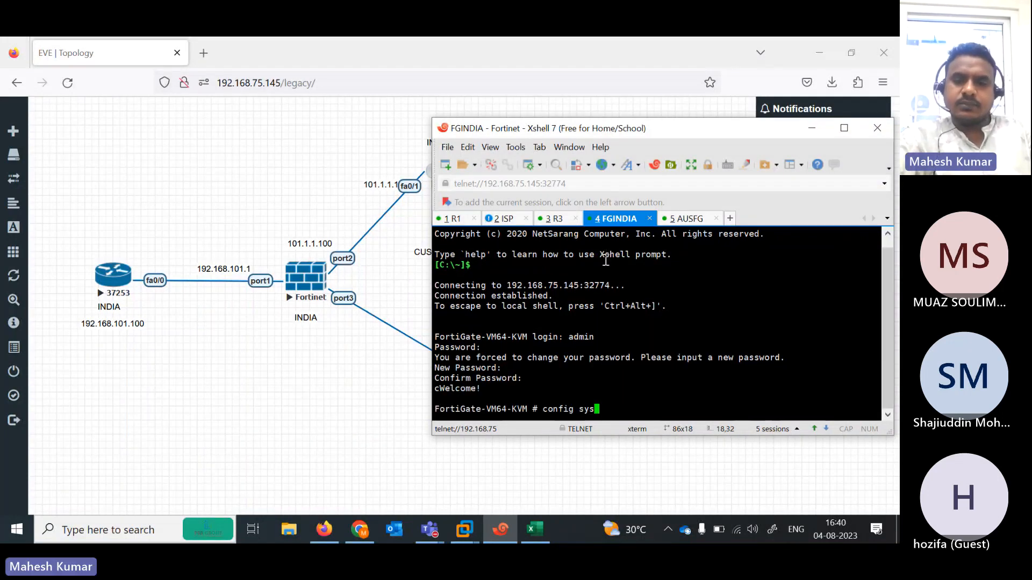
pyautogui.press('Return')
# - Make port1 static at 192.168.101.1/24 allowing ping
pyautogui.write('edit port1')
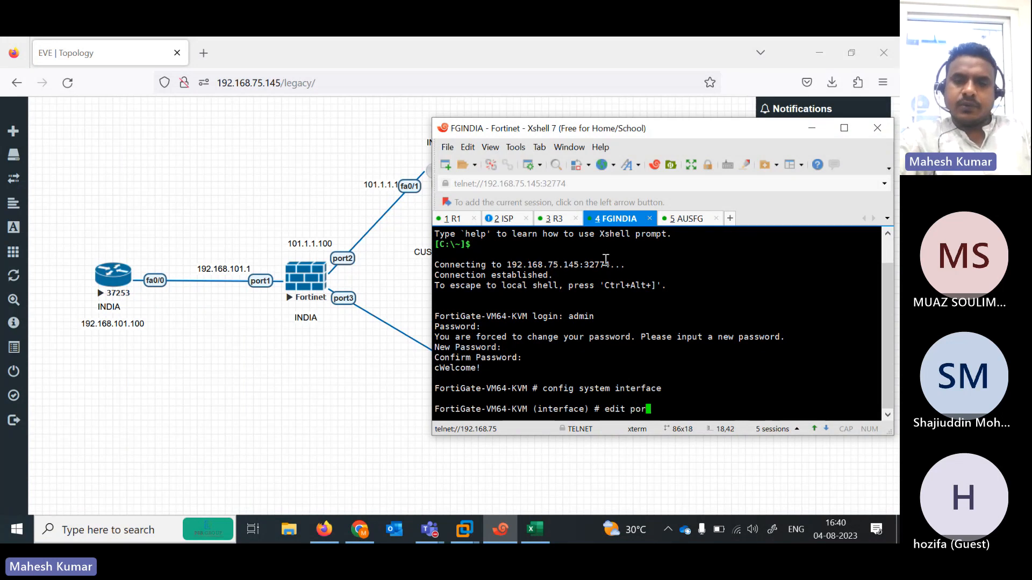
pyautogui.press('Return')
pyautogui.press('Return')
pyautogui.write('set mo')
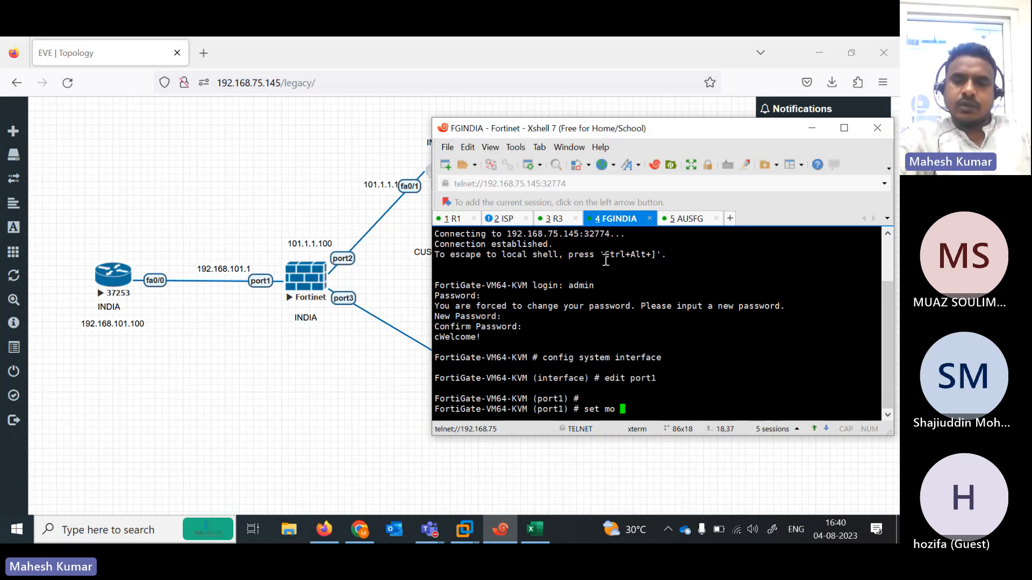
pyautogui.press('BackSpace')
pyautogui.press('BackSpace')
pyautogui.press('BackSpace')
pyautogui.write('de  ')
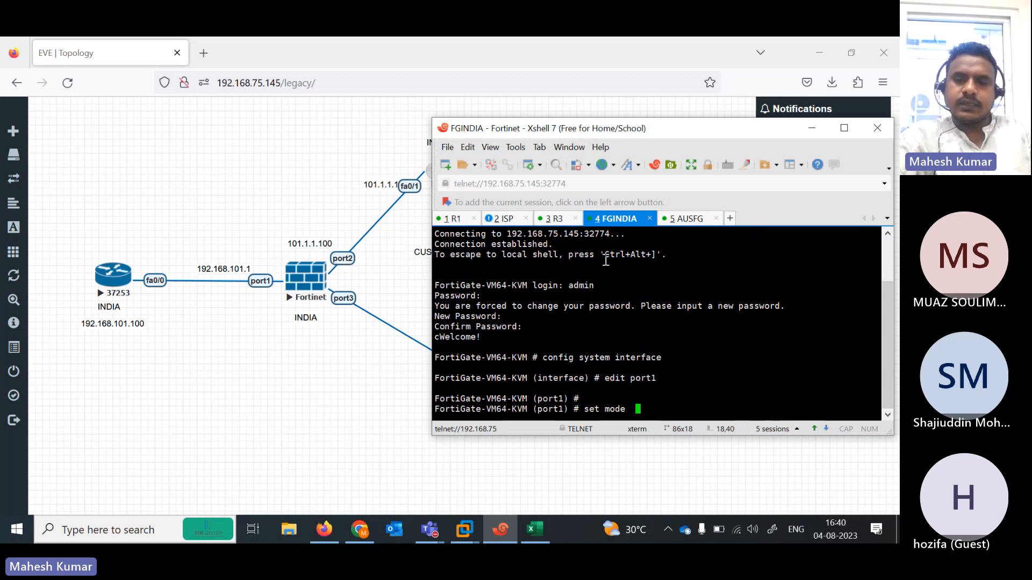
pyautogui.write('static')
pyautogui.press('Return')
pyautogui.press('Return')
pyautogui.write('set ip ')
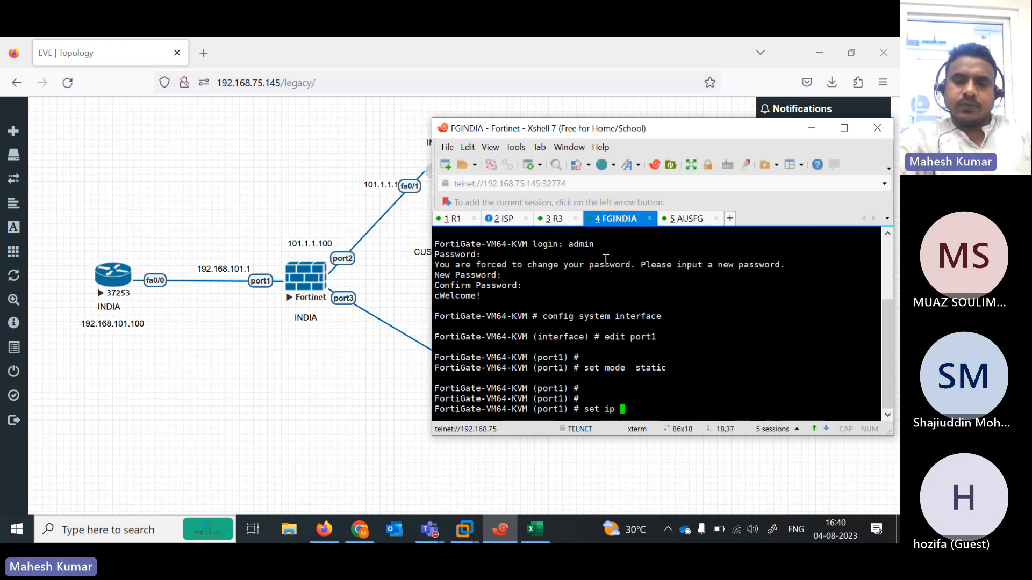
pyautogui.write('192.168')
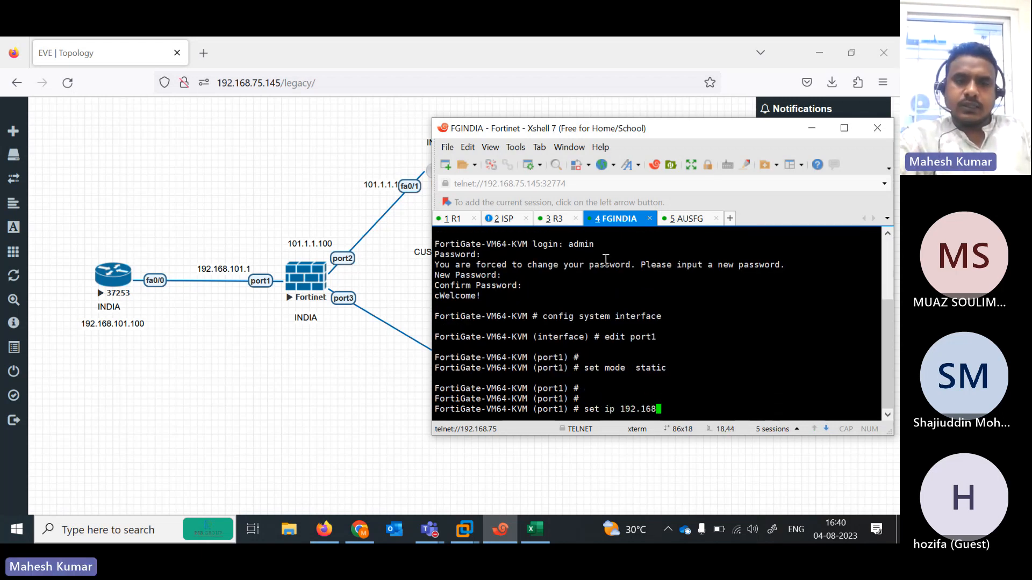
pyautogui.write('.101.1')
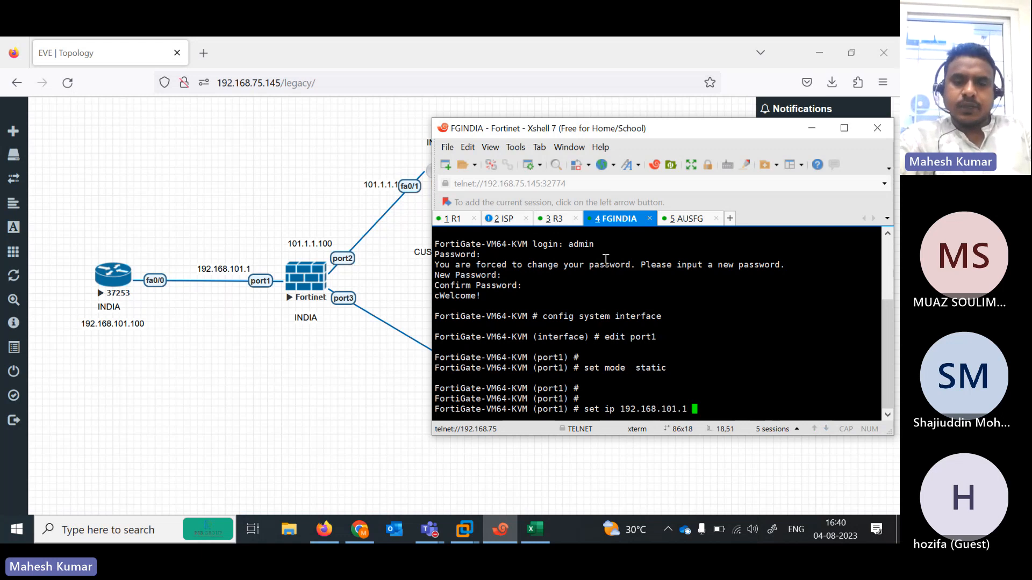
pyautogui.write('/24')
pyautogui.press('Return')
pyautogui.write('se')
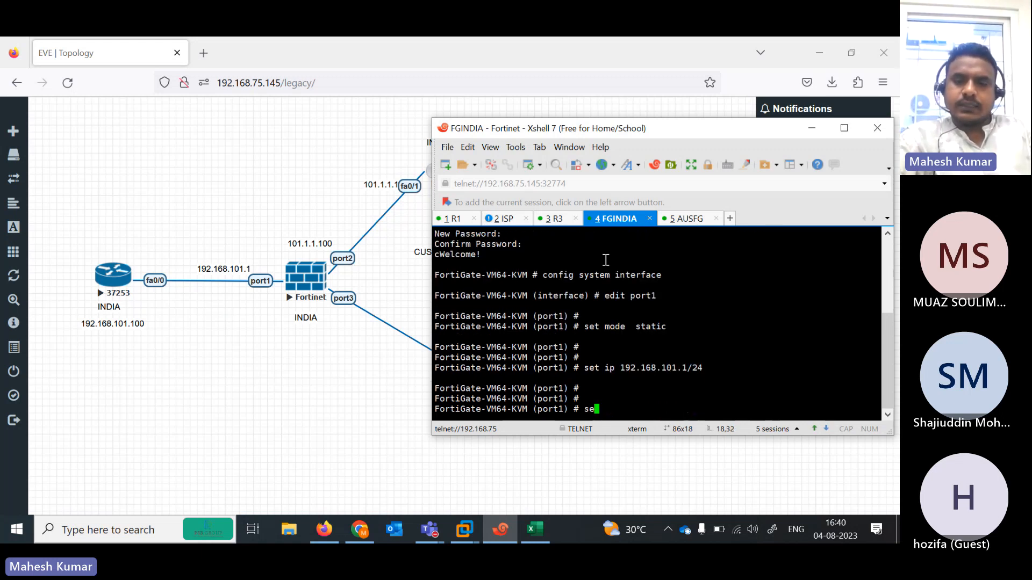
pyautogui.write('se')
pyautogui.press('Tab')
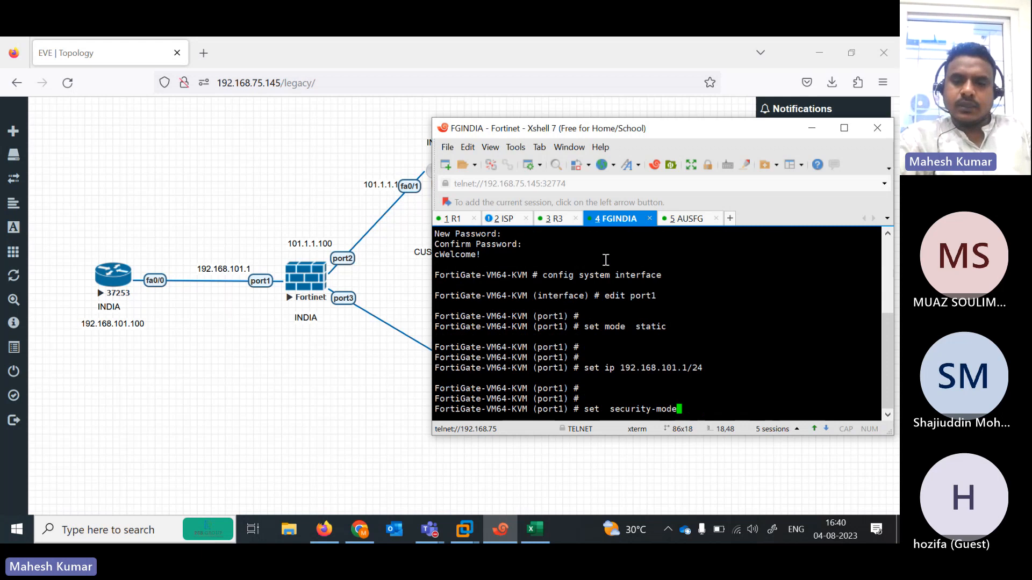
pyautogui.press('BackSpace')
pyautogui.press('BackSpace')
pyautogui.press('BackSpace')
pyautogui.press('BackSpace')
pyautogui.press('BackSpace')
pyautogui.press('BackSpace')
pyautogui.press('BackSpace')
pyautogui.press('BackSpace')
pyautogui.press('BackSpace')
pyautogui.press('BackSpace')
pyautogui.press('BackSpace')
pyautogui.press('BackSpace')
pyautogui.press('BackSpace')
pyautogui.write('allowaccess ping')
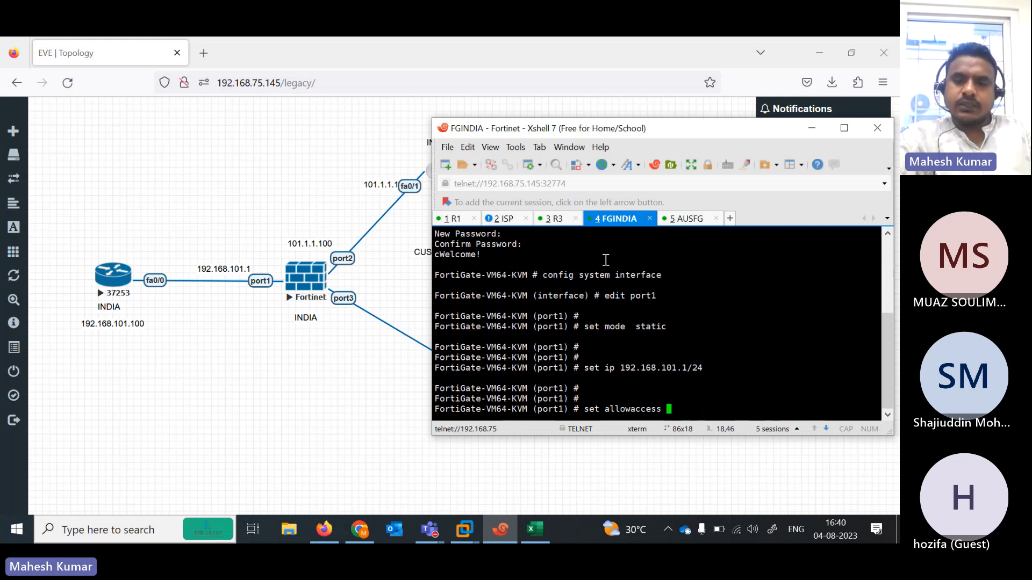
pyautogui.press('Return')
pyautogui.write('next')
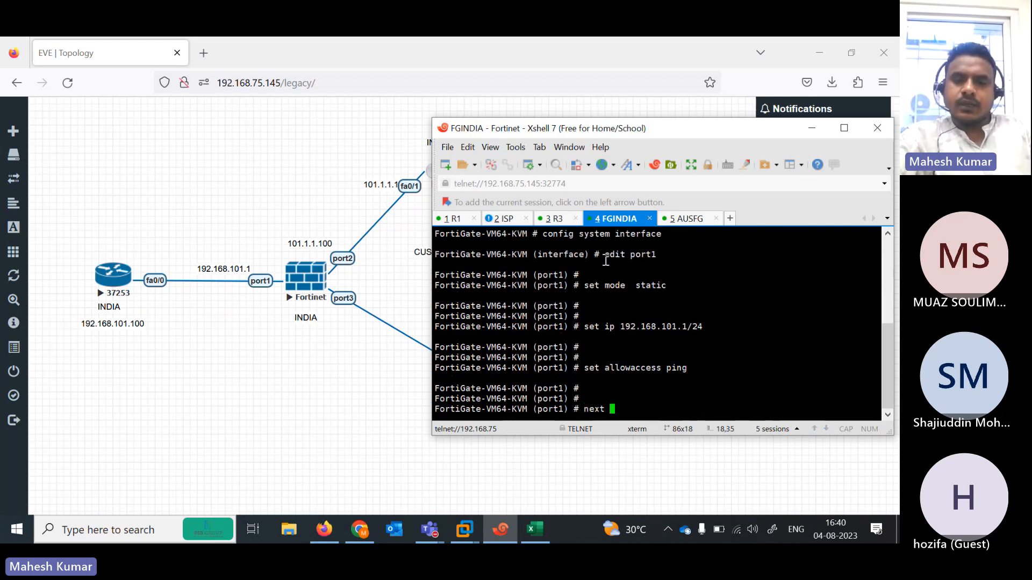
pyautogui.press('Return')
# - Make port2 static at 101.1.1.100/24 allowing ping, HTTPS and HTTP
pyautogui.write('edit port2')
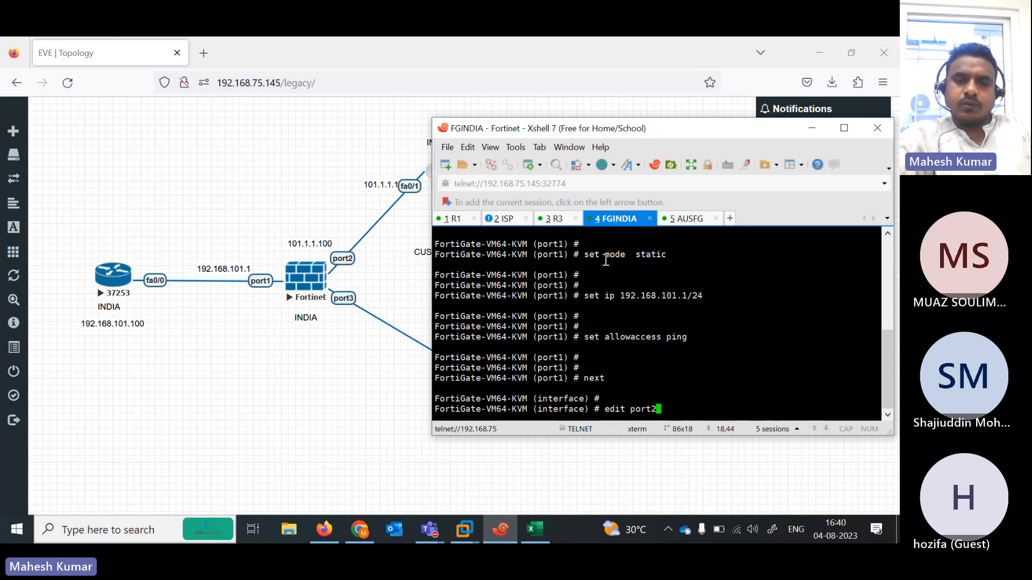
pyautogui.press('Return')
pyautogui.write('set mo')
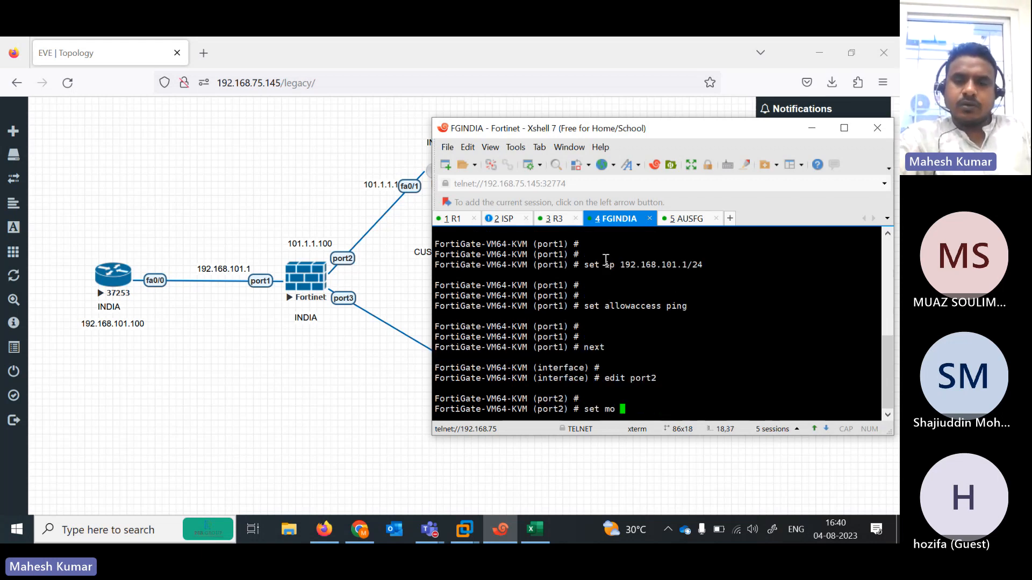
pyautogui.write('de s')
pyautogui.write('atic')
pyautogui.press('Return')
pyautogui.press('Return')
pyautogui.press('Return')
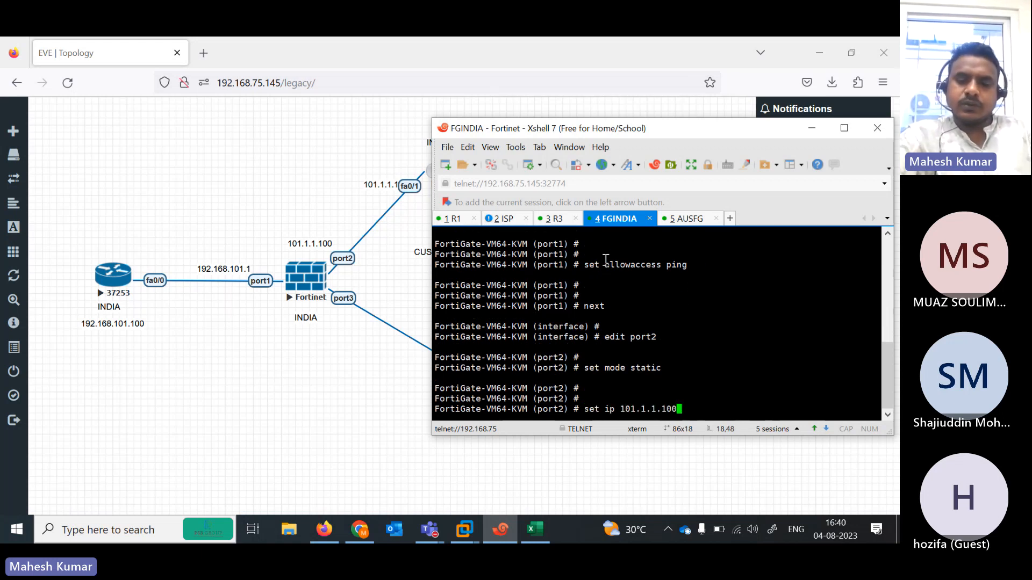
pyautogui.write('4')
pyautogui.press('Return')
pyautogui.press('Return')
pyautogui.press('Return')
pyautogui.write('set se')
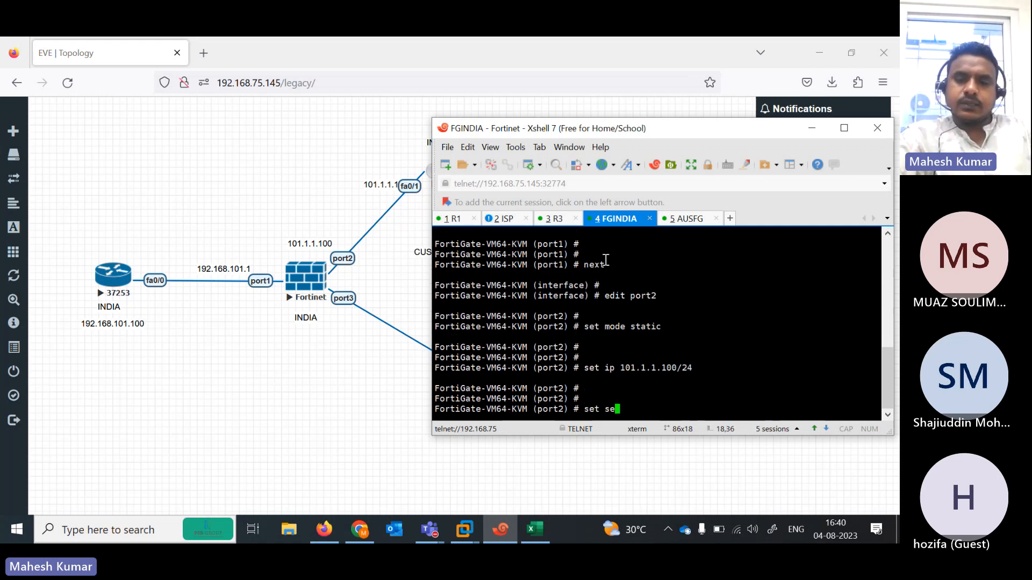
pyautogui.press('BackSpace')
pyautogui.press('BackSpace')
pyautogui.write('allowaccess  ping  https http')
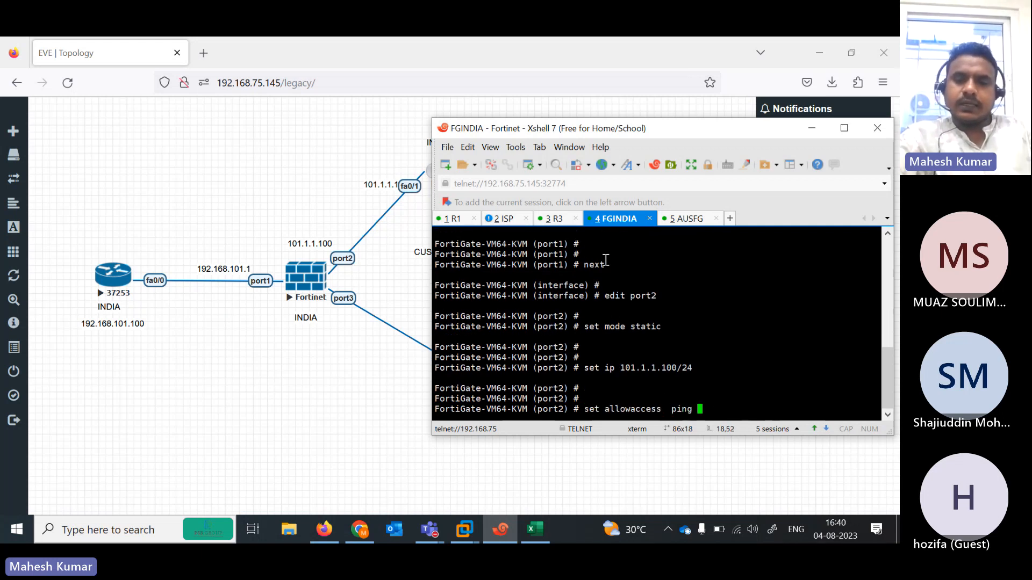
pyautogui.press('Return')
pyautogui.press('Return')
pyautogui.press('Return')
pyautogui.write('next')
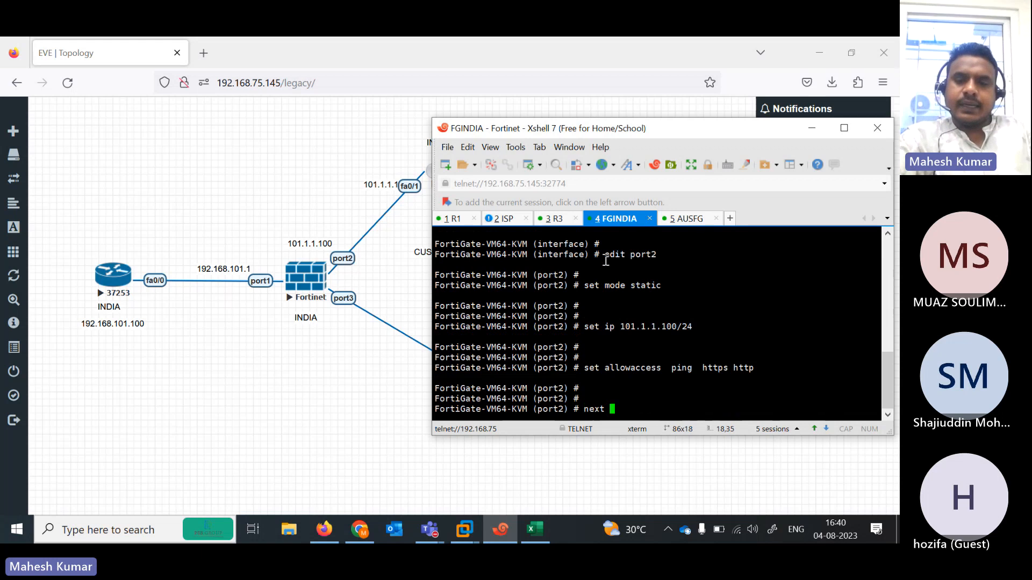
pyautogui.press('Return')
pyautogui.press('Return')
# - Set port3 to DHCP allowing ping, HTTPS and HTTP, and save with end
pyautogui.write('edit port3')
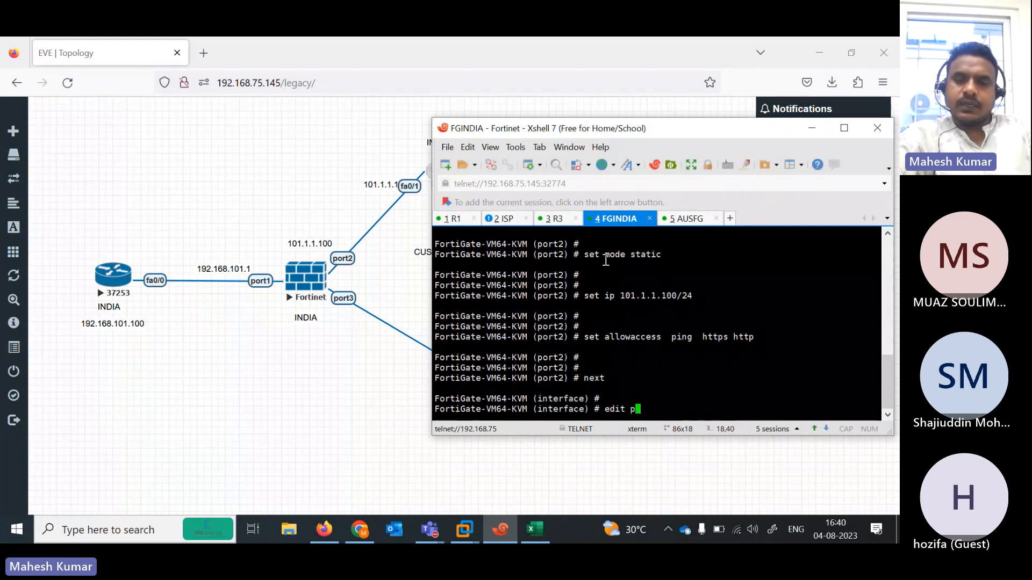
pyautogui.press('Return')
pyautogui.press('Return')
pyautogui.write('set m')
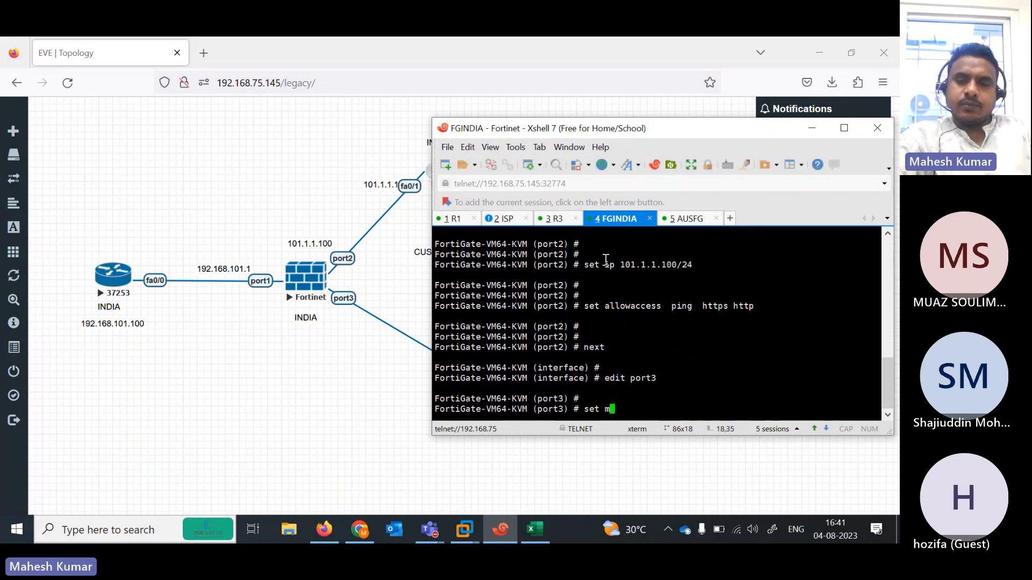
pyautogui.write('ode dhcp')
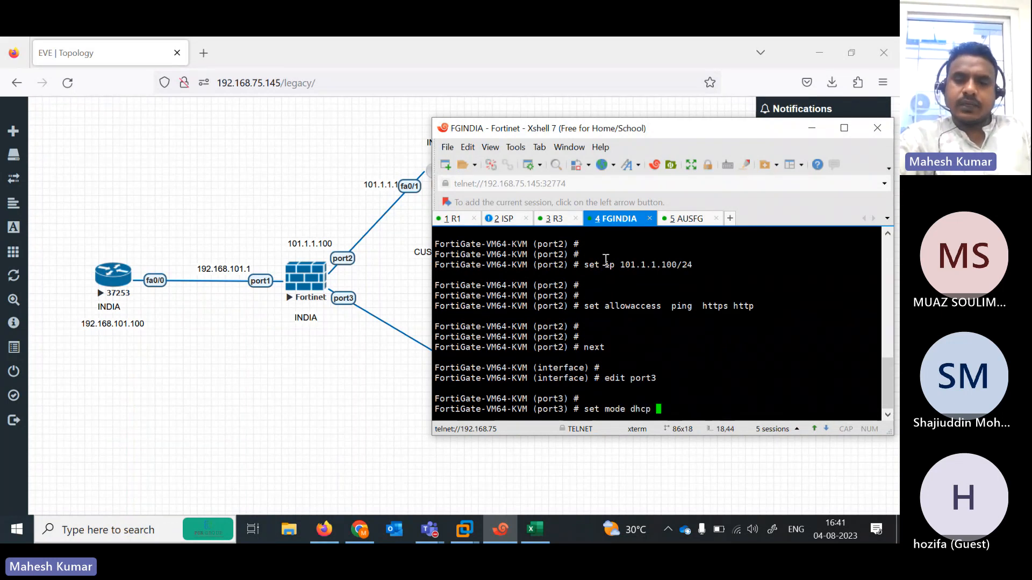
pyautogui.press('Return')
pyautogui.press('Return')
pyautogui.press('Return')
pyautogui.press('Return')
pyautogui.write('set  ')
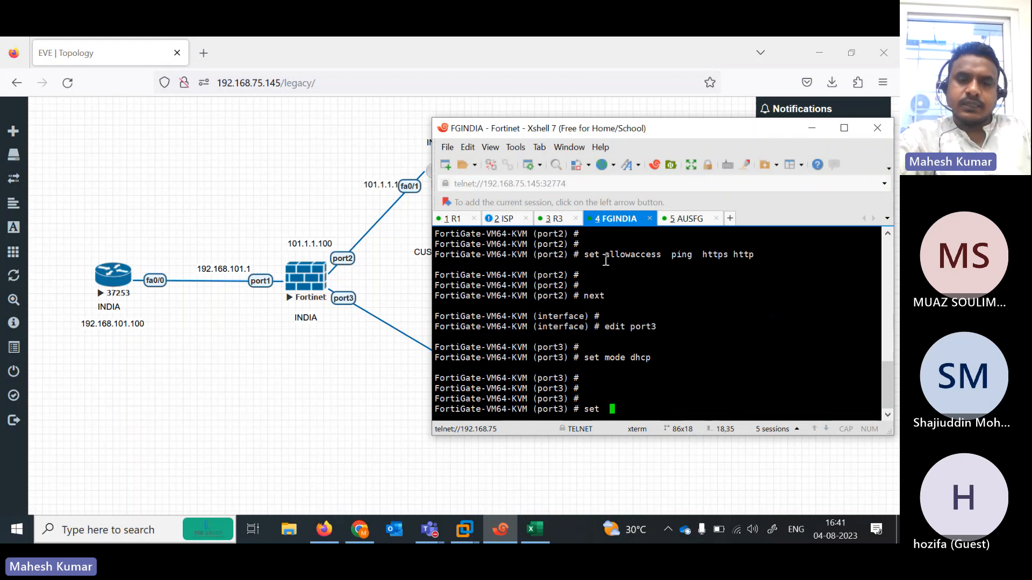
pyautogui.write('s')
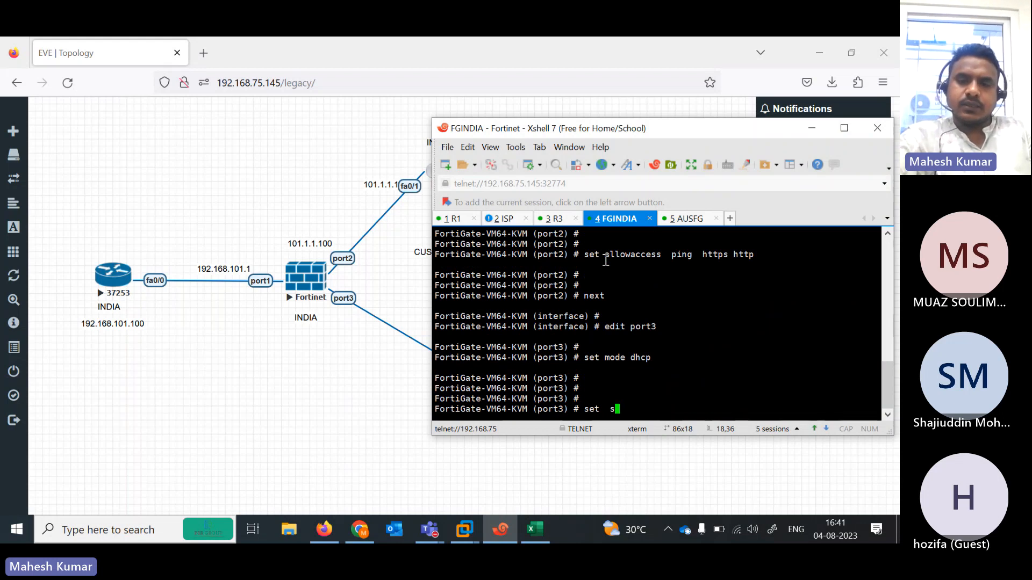
pyautogui.write('erlowaccess  ping  ')
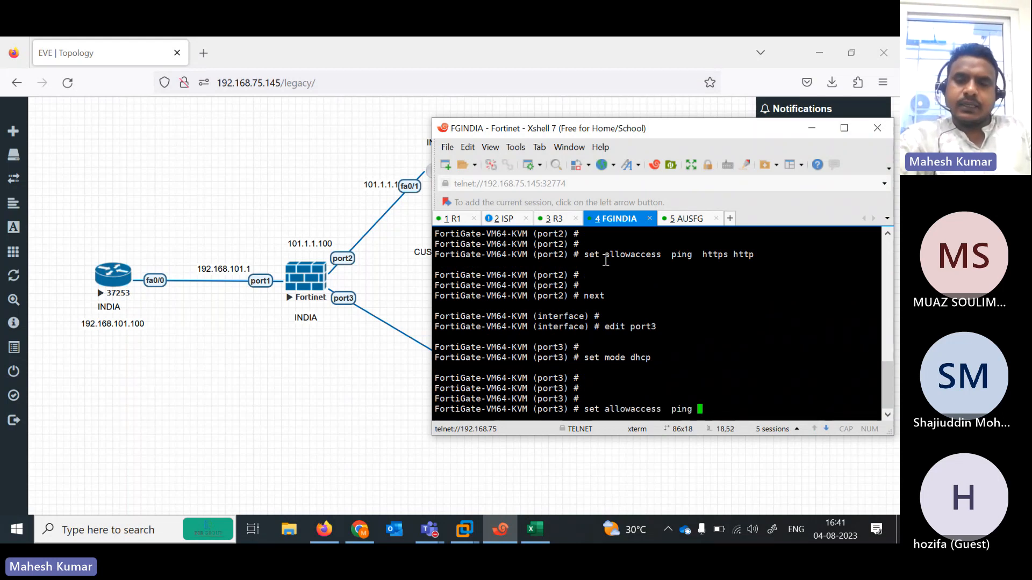
pyautogui.write('https http')
pyautogui.press('Return')
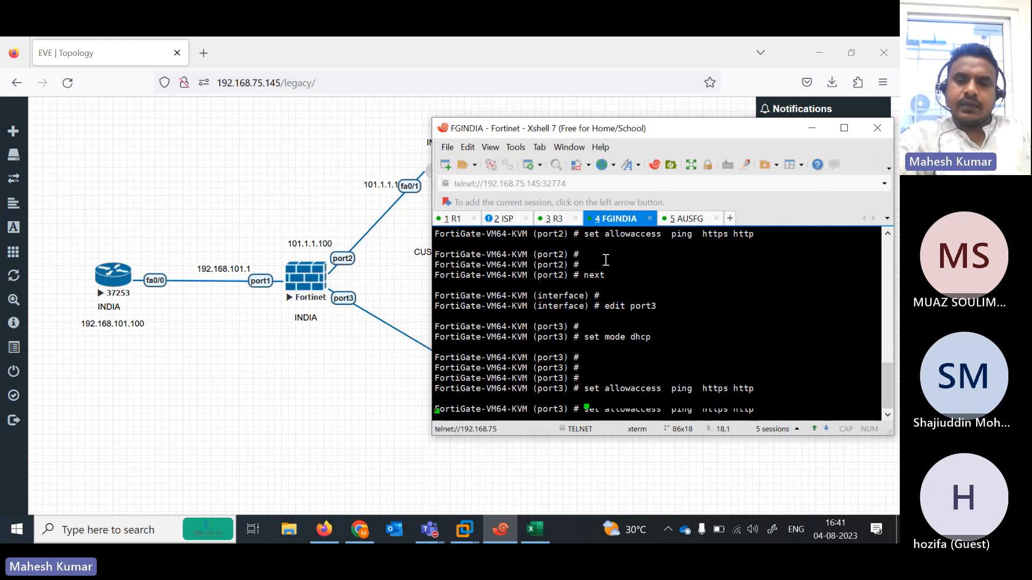
pyautogui.write('end')
pyautogui.press('Return')
pyautogui.press('Return')
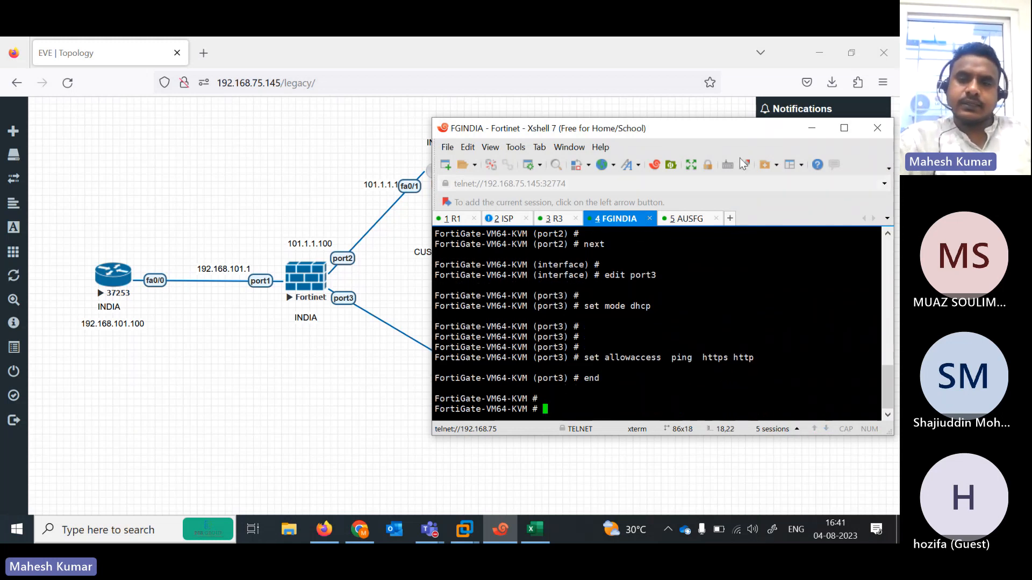
# - Log in to the AUSFG console as admin with a new password and enter config system interface
pyautogui.click(693, 219)
pyautogui.moveTo(623, 129); pyautogui.dragTo(213, 135)
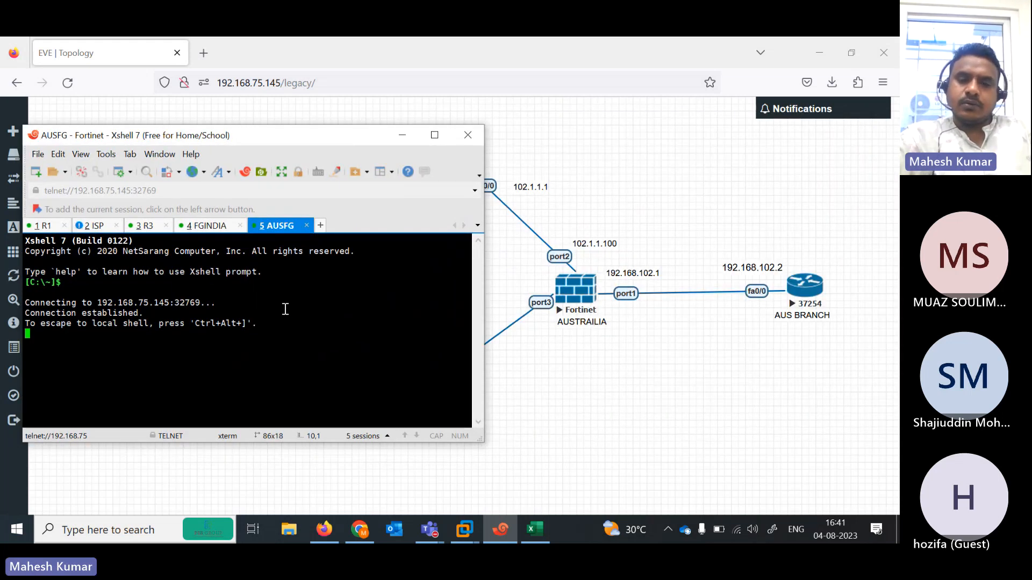
pyautogui.press('Return')
pyautogui.press('Return')
pyautogui.press('Return')
pyautogui.press('Return')
pyautogui.write('admin')
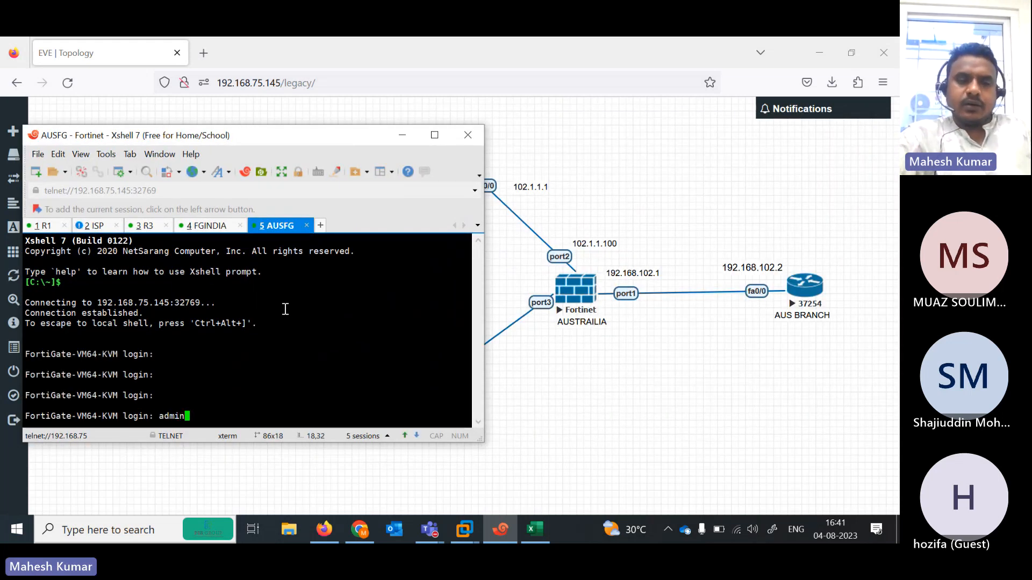
pyautogui.press('Return')
pyautogui.press('Return')
pyautogui.press('Return')
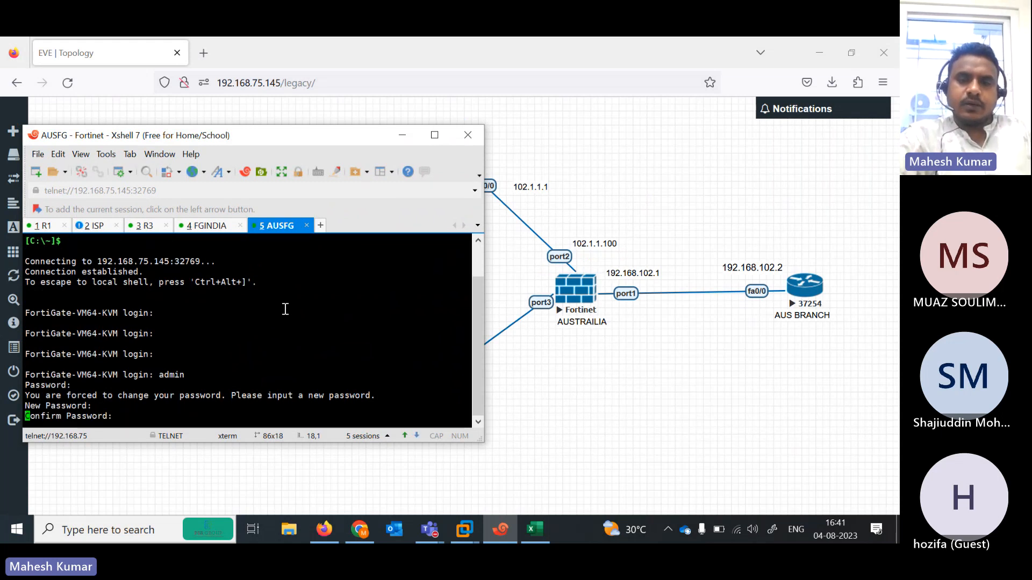
pyautogui.press('Return')
pyautogui.write('config system interface')
pyautogui.press('Return')
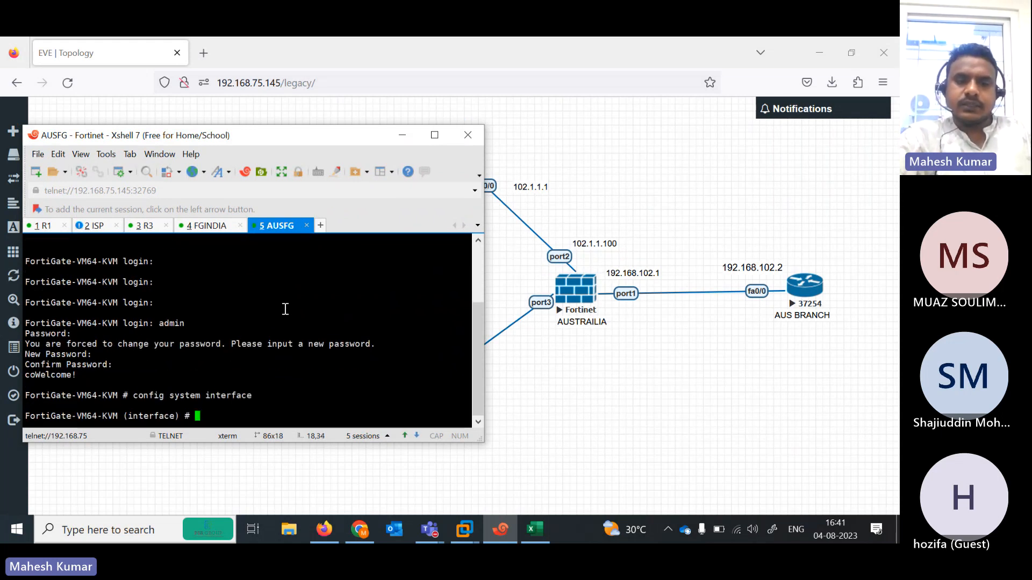
# - Edit port1 and set its addressing mode to static
pyautogui.write('edit port1')
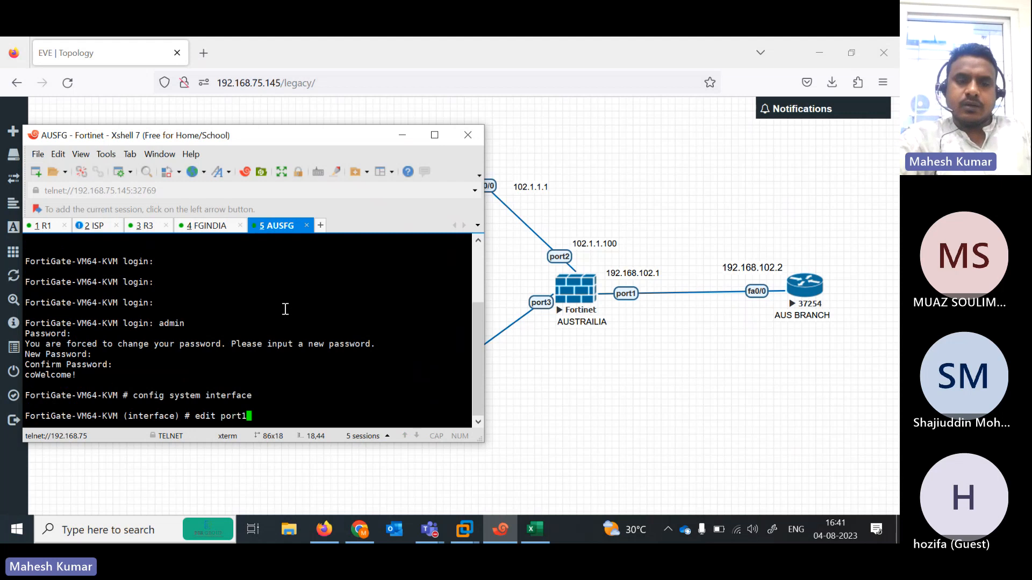
pyautogui.press('Return')
pyautogui.press('Return')
pyautogui.write('set ip')
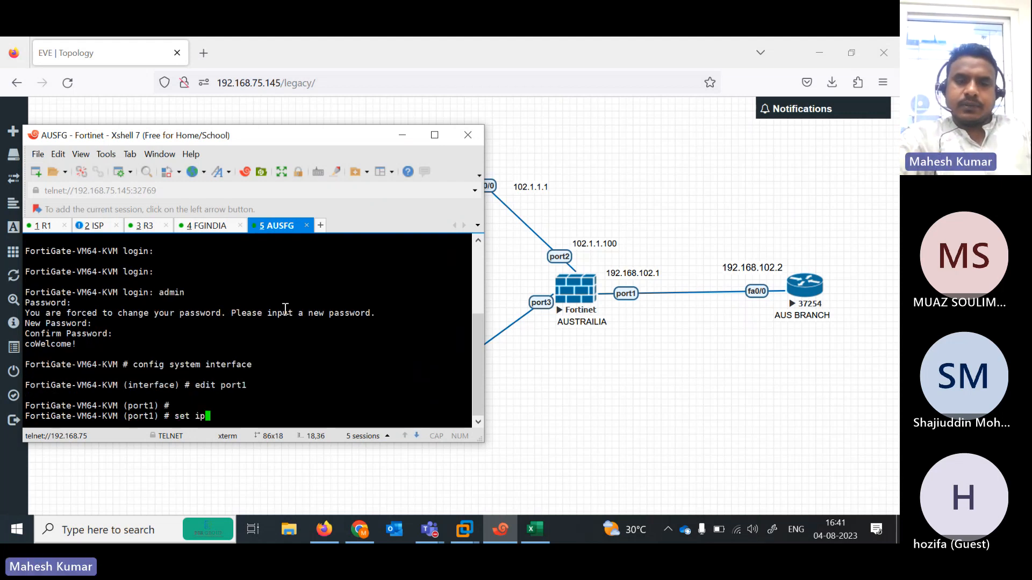
pyautogui.press('BackSpace')
pyautogui.press('BackSpace')
pyautogui.write('mode ')
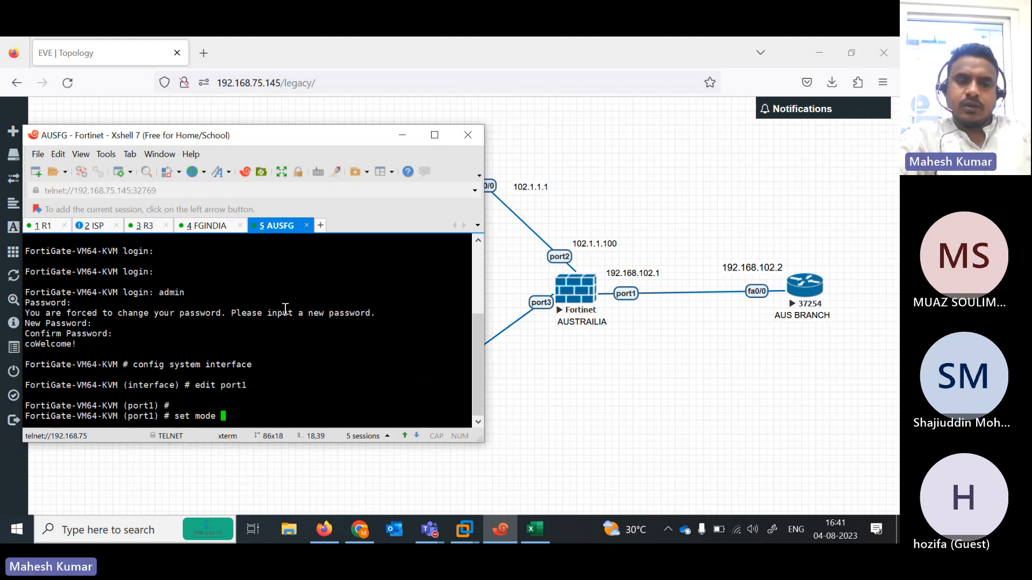
pyautogui.write('192.168.102.1')
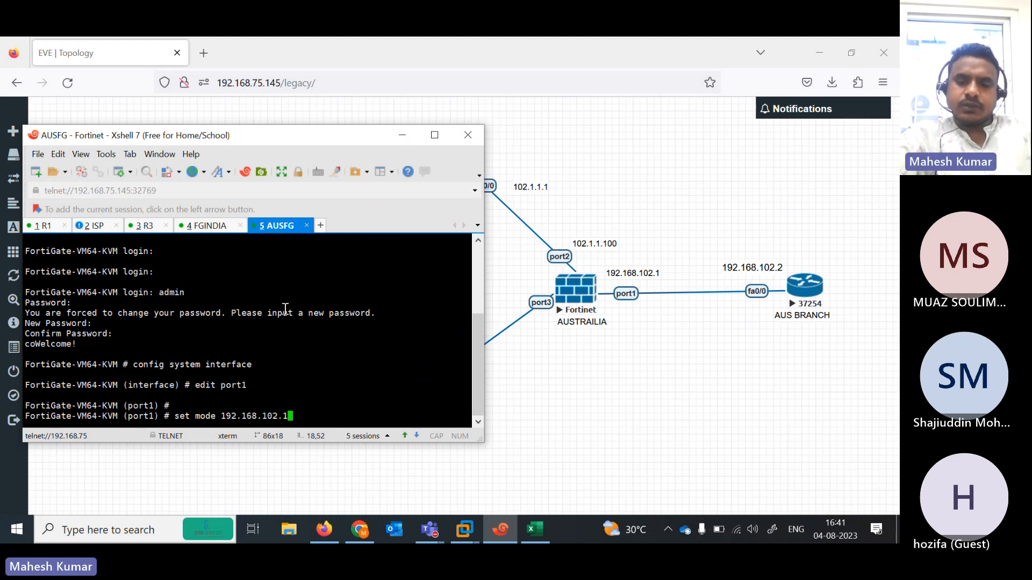
pyautogui.write('4')
pyautogui.press('Return')
pyautogui.press('Return')
pyautogui.press('Up')
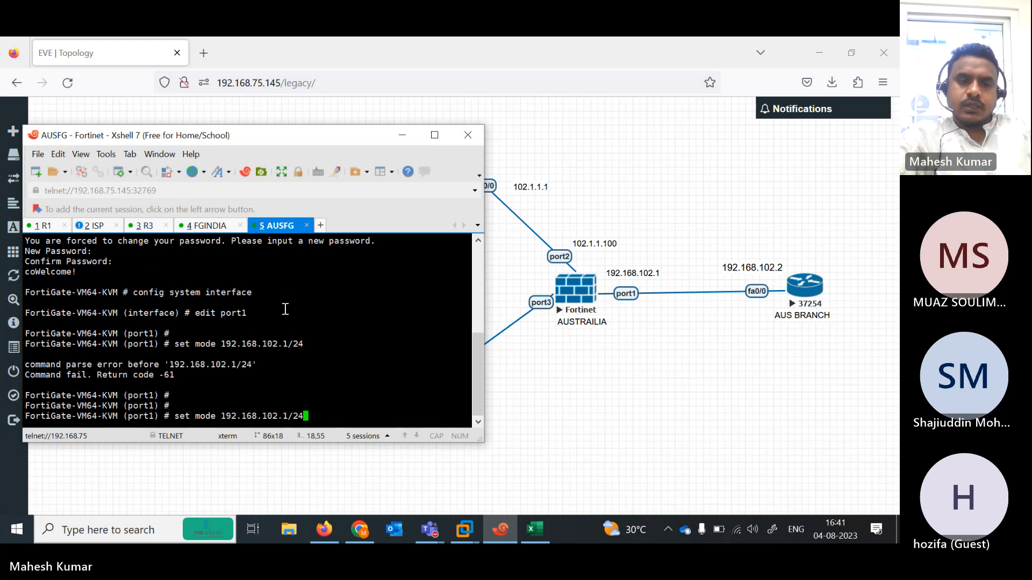
pyautogui.press('BackSpace')
pyautogui.press('BackSpace')
pyautogui.press('BackSpace')
pyautogui.press('BackSpace')
pyautogui.press('BackSpace')
pyautogui.press('BackSpace')
pyautogui.press('BackSpace')
pyautogui.press('BackSpace')
pyautogui.press('BackSpace')
pyautogui.press('BackSpace')
pyautogui.press('BackSpace')
pyautogui.press('BackSpace')
pyautogui.press('BackSpace')
pyautogui.press('BackSpace')
pyautogui.press('BackSpace')
pyautogui.press('BackSpace')
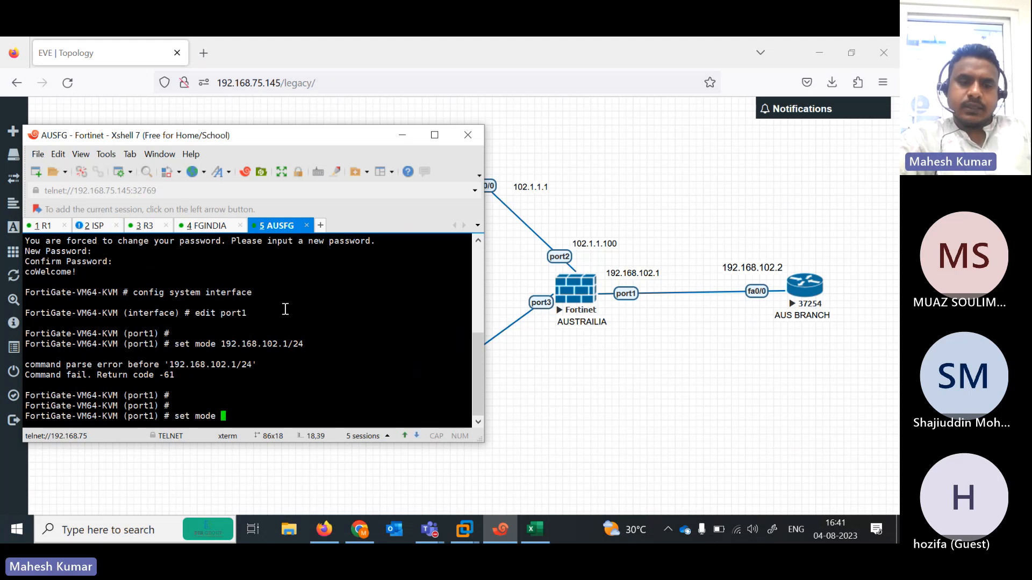
pyautogui.write('as')
pyautogui.press('BackSpace')
pyautogui.press('BackSpace')
pyautogui.write('static')
pyautogui.press('Return')
pyautogui.press('Return')
pyautogui.press('Return')
# - Give port1 the address 192.168.102.2/24 with ping and HTTPS access, then finish it with next
pyautogui.write('s')
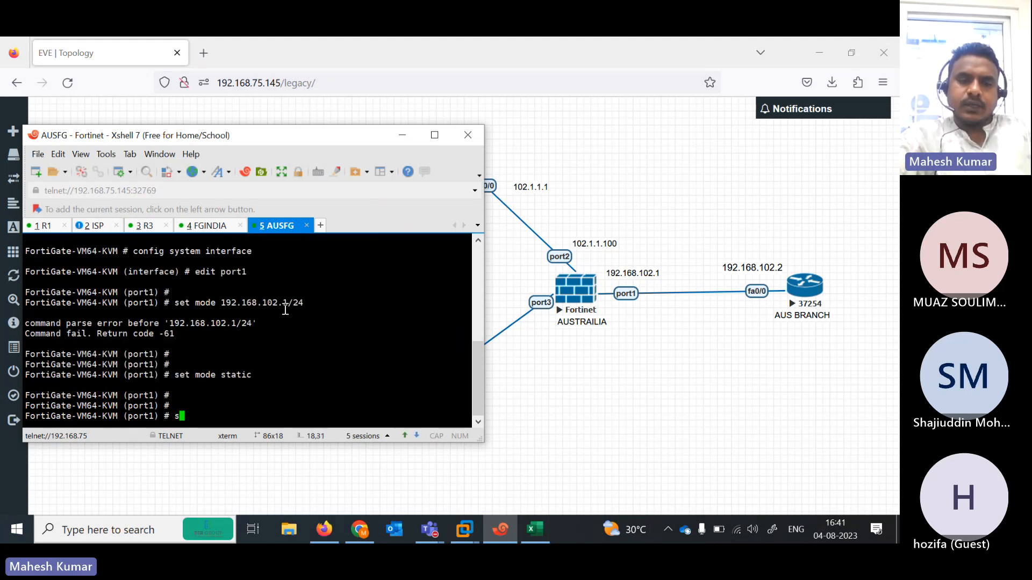
pyautogui.write('et ip 19')
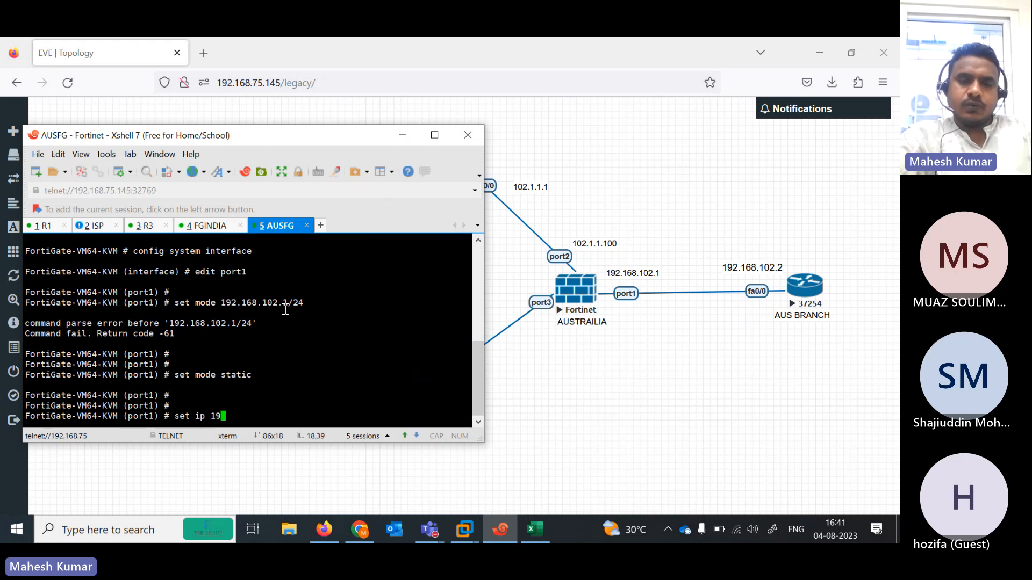
pyautogui.write('82.1689.')
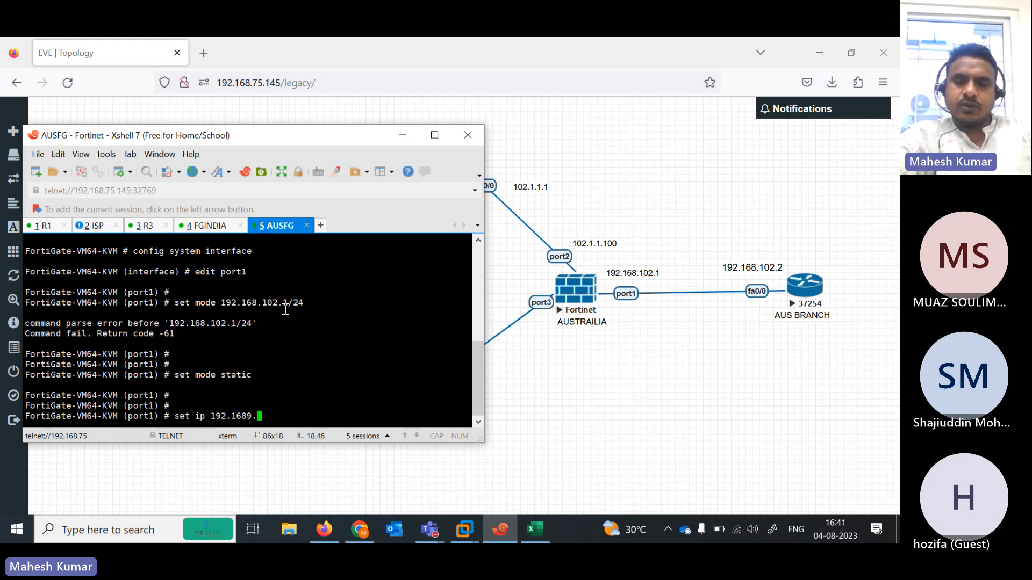
pyautogui.write('102.2/2')
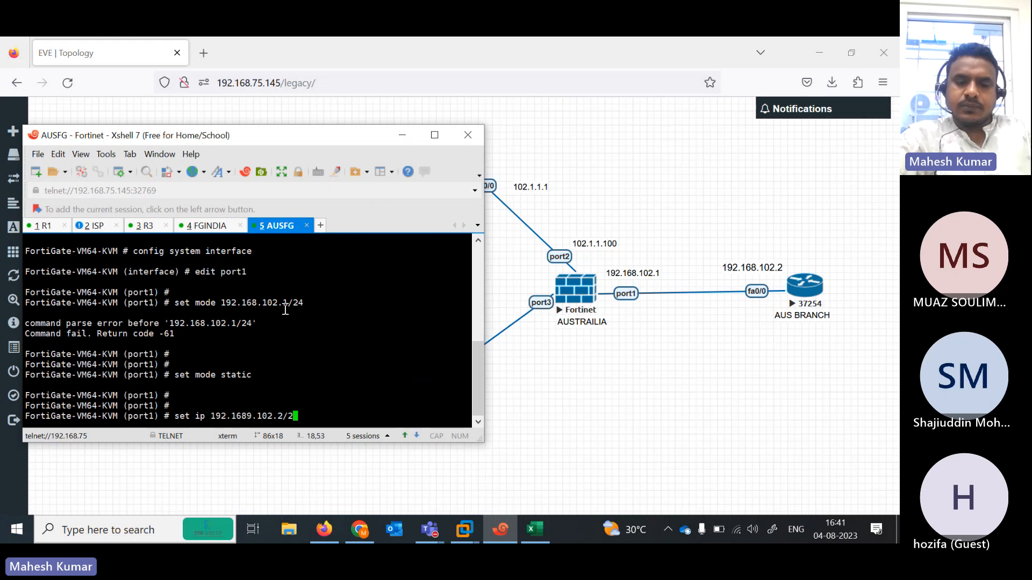
pyautogui.write('4')
pyautogui.press('Return')
pyautogui.press('Return')
pyautogui.press('Return')
pyautogui.press('Return')
pyautogui.press('Up')
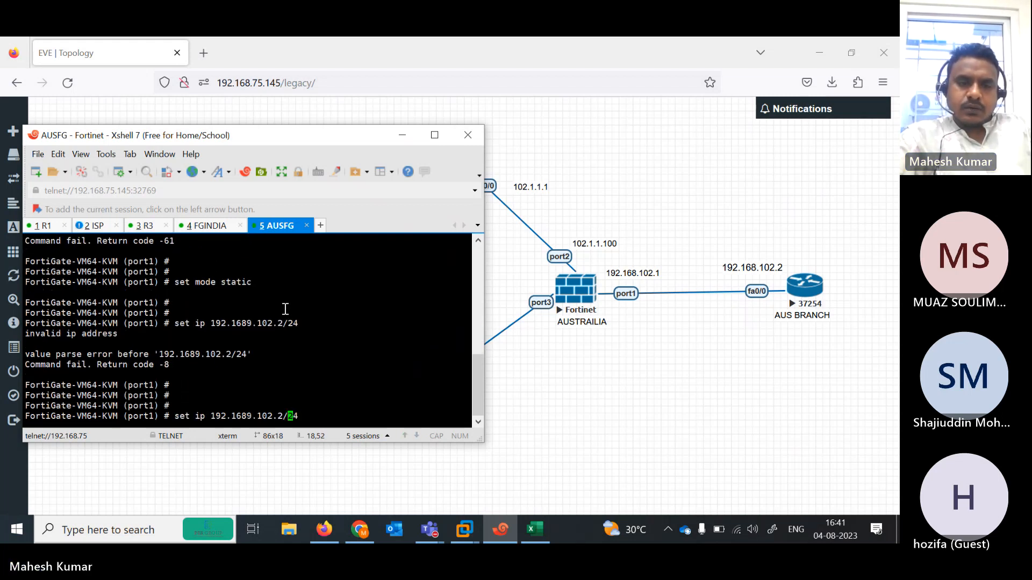
pyautogui.press('Left')
pyautogui.press('Left')
pyautogui.press('Left')
pyautogui.press('BackSpace')
pyautogui.press('BackSpace')
pyautogui.press('BackSpace')
pyautogui.press('BackSpace')
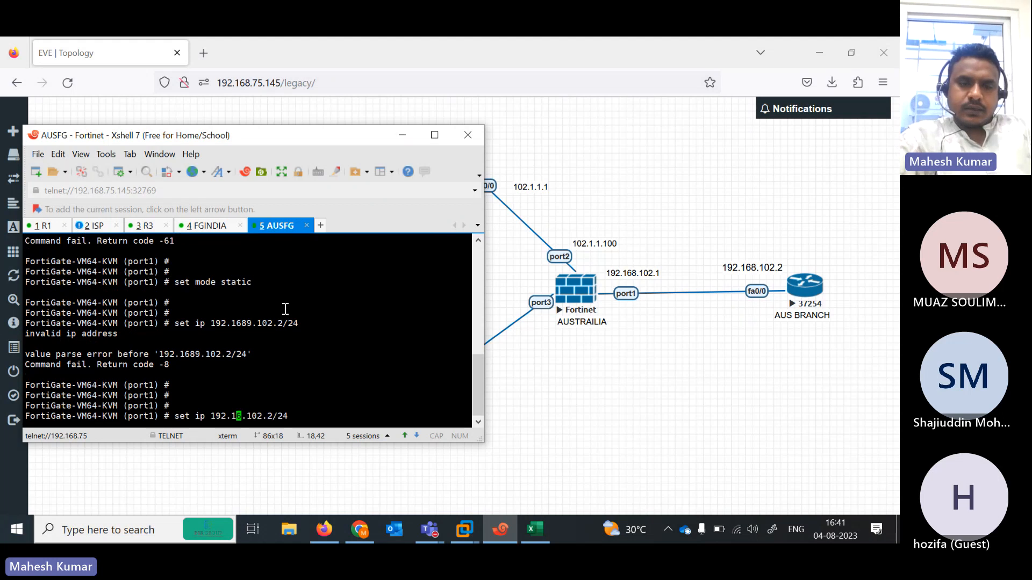
pyautogui.write('1')
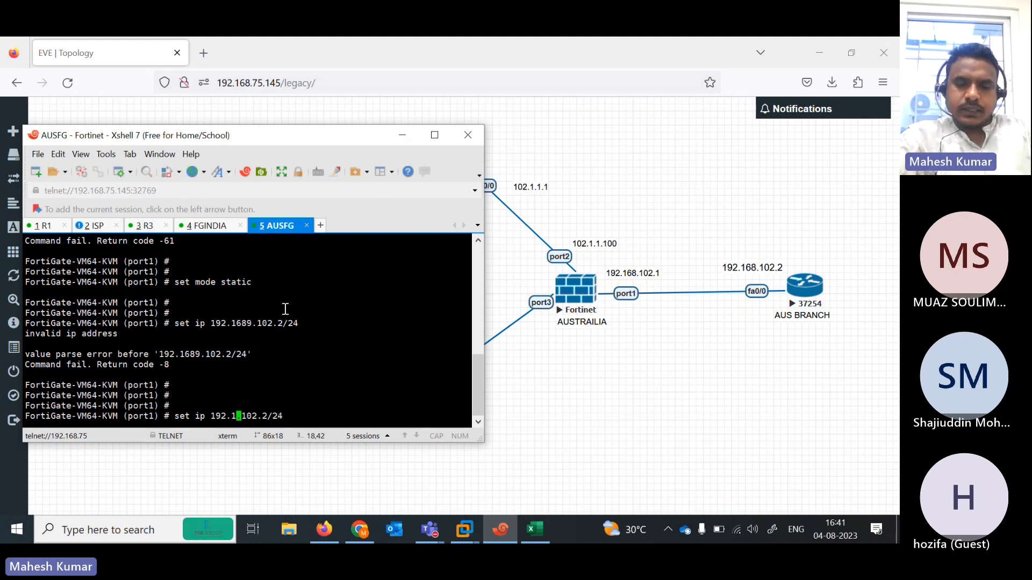
pyautogui.write('68')
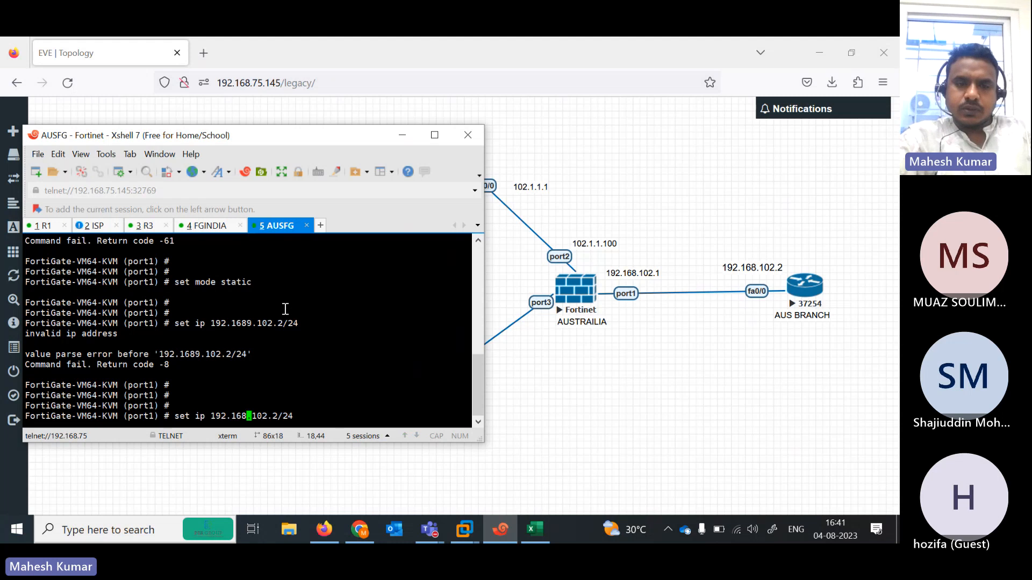
pyautogui.press('Return')
pyautogui.press('Return')
pyautogui.press('Return')
pyautogui.press('Return')
pyautogui.write('set a')
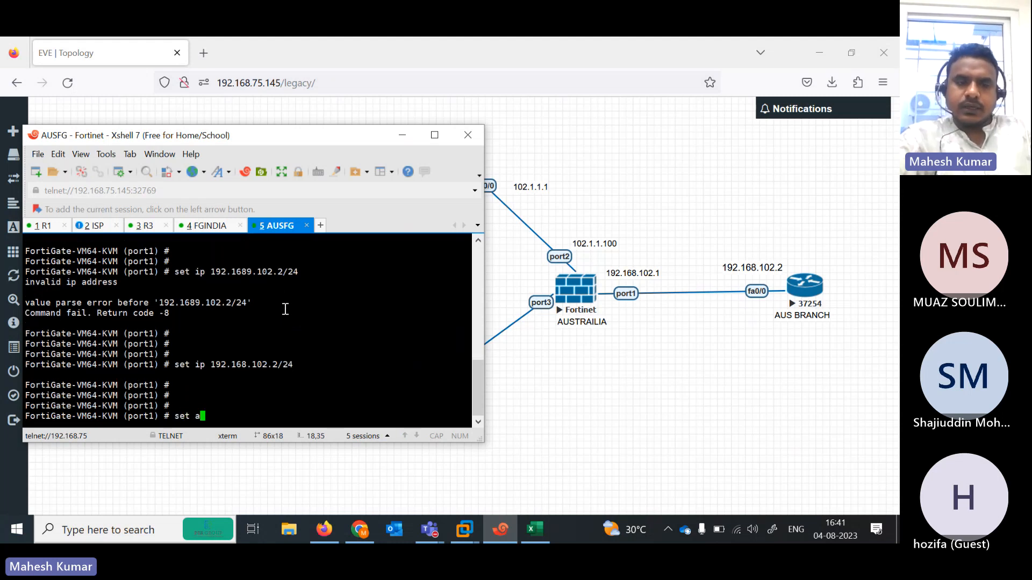
pyautogui.write('llowaccess ping  https')
pyautogui.press('Return')
pyautogui.press('Return')
pyautogui.press('Return')
pyautogui.press('Return')
pyautogui.press('Return')
pyautogui.press('Return')
pyautogui.press('Return')
pyautogui.press('Return')
pyautogui.press('Return')
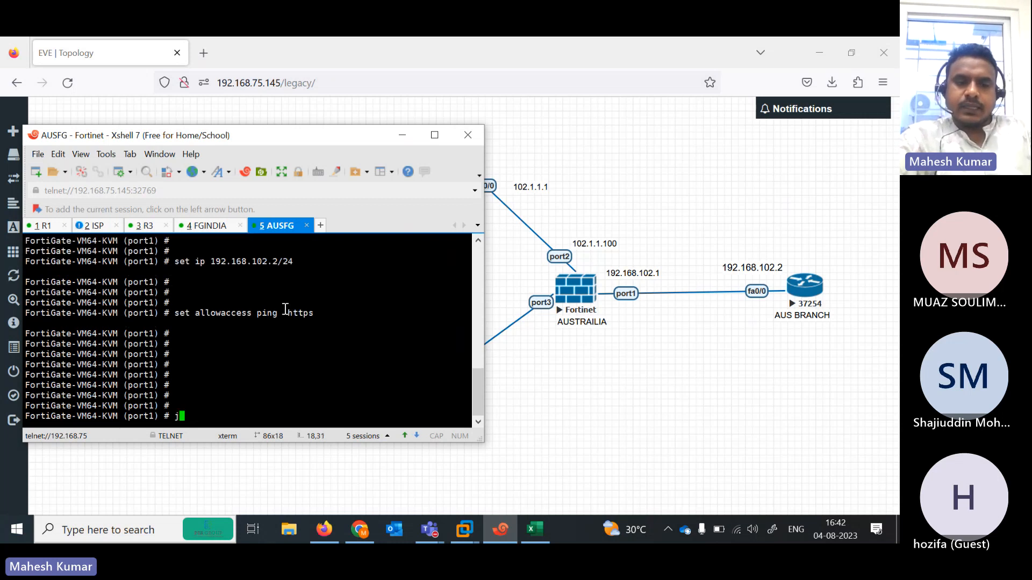
pyautogui.write('next')
pyautogui.press('Return')
# - Make port2 static at 102.1.1.100/24 allowing ping
pyautogui.write('edit p')
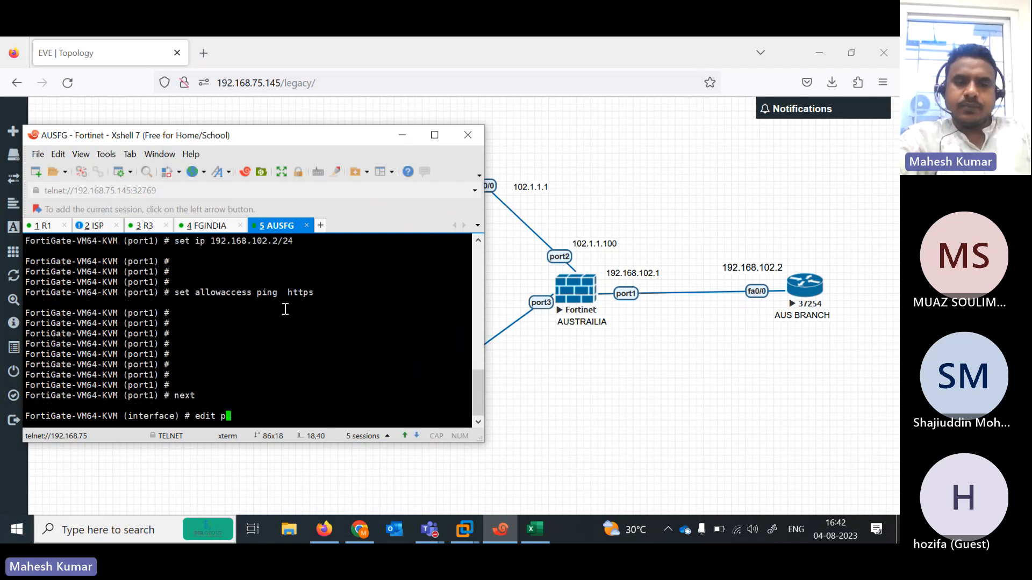
pyautogui.write('ort2')
pyautogui.press('Return')
pyautogui.press('Return')
pyautogui.write('set')
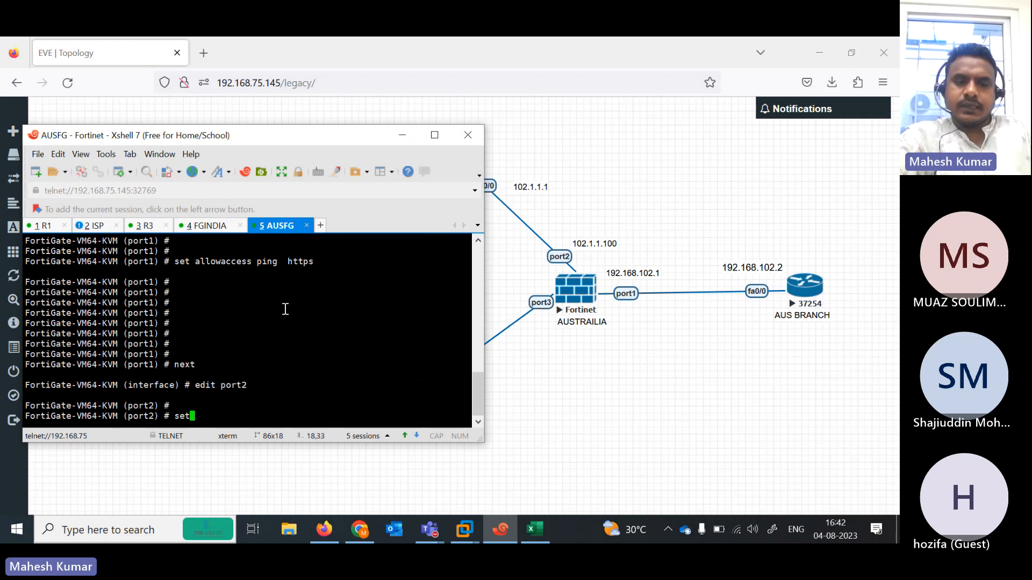
pyautogui.write('mo ')
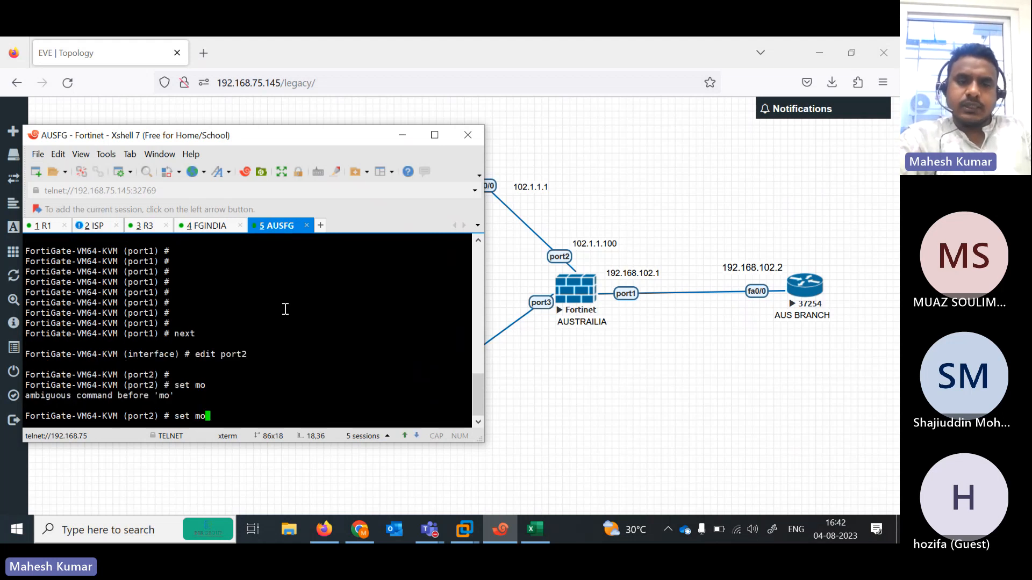
pyautogui.write('de static')
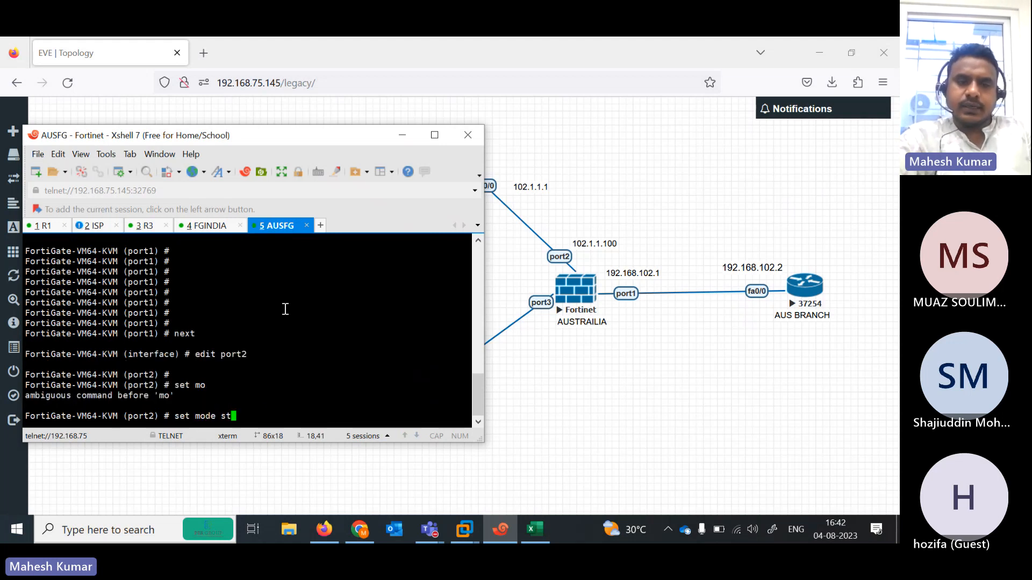
pyautogui.press('Return')
pyautogui.press('Return')
pyautogui.press('Return')
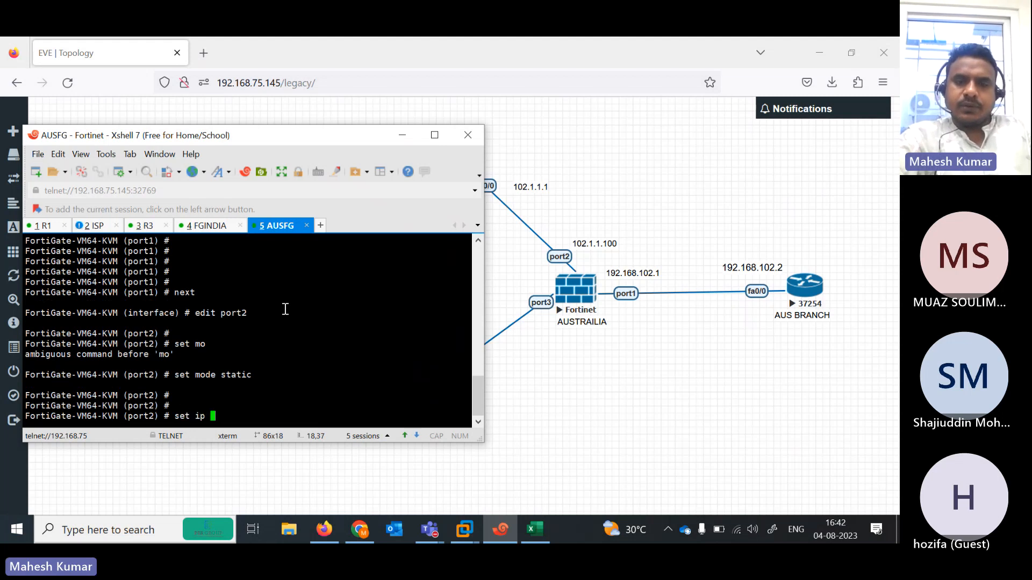
pyautogui.write('set ip 102.1.1.1')
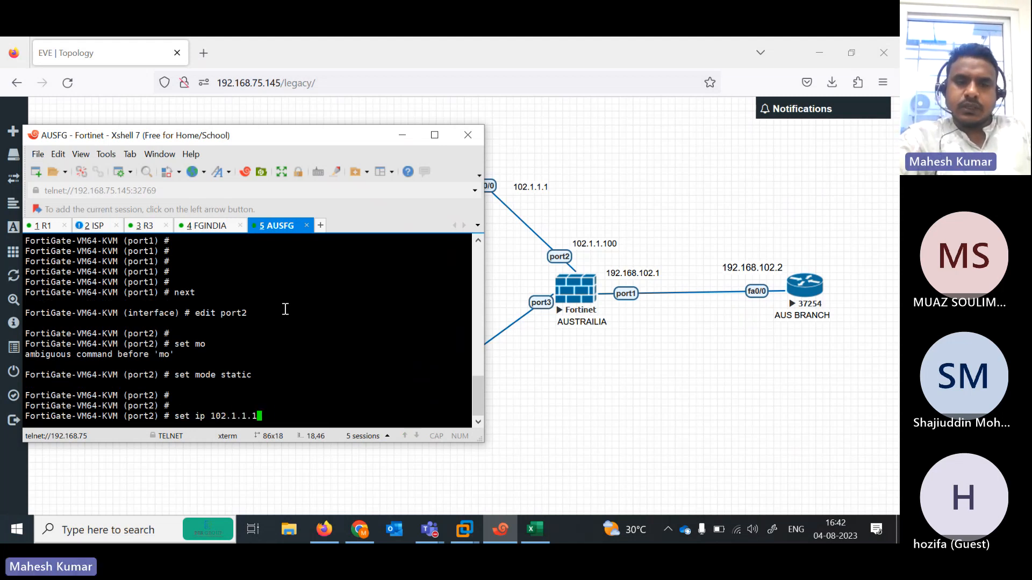
pyautogui.write('00 24')
pyautogui.press('Return')
pyautogui.press('Return')
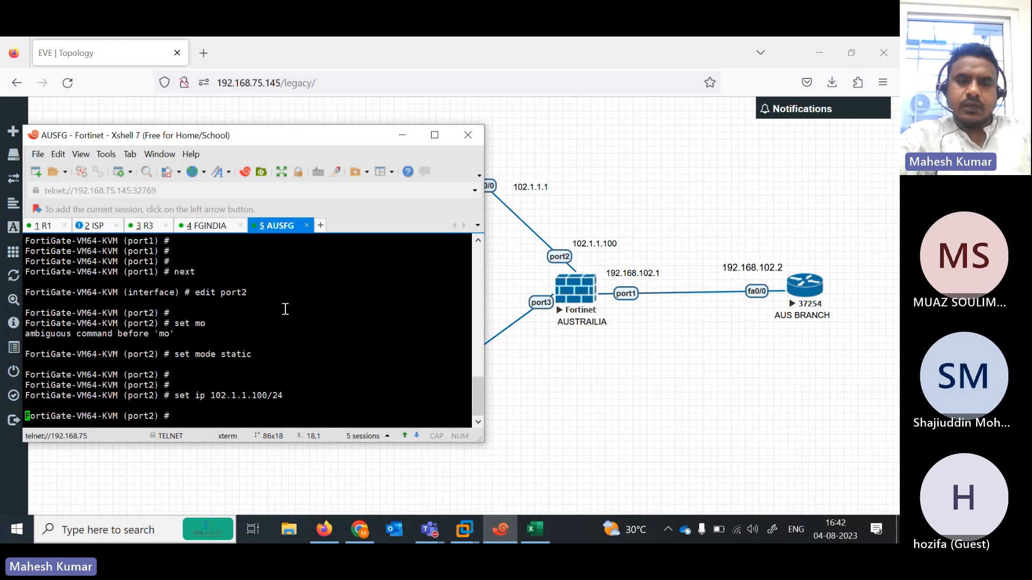
pyautogui.write('set')
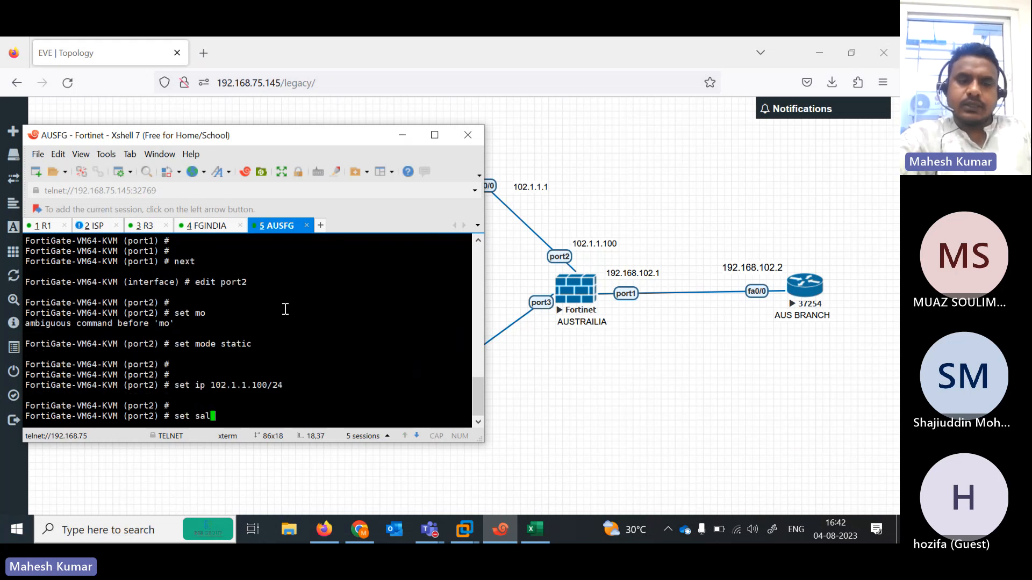
pyautogui.write(' allowaccess ping')
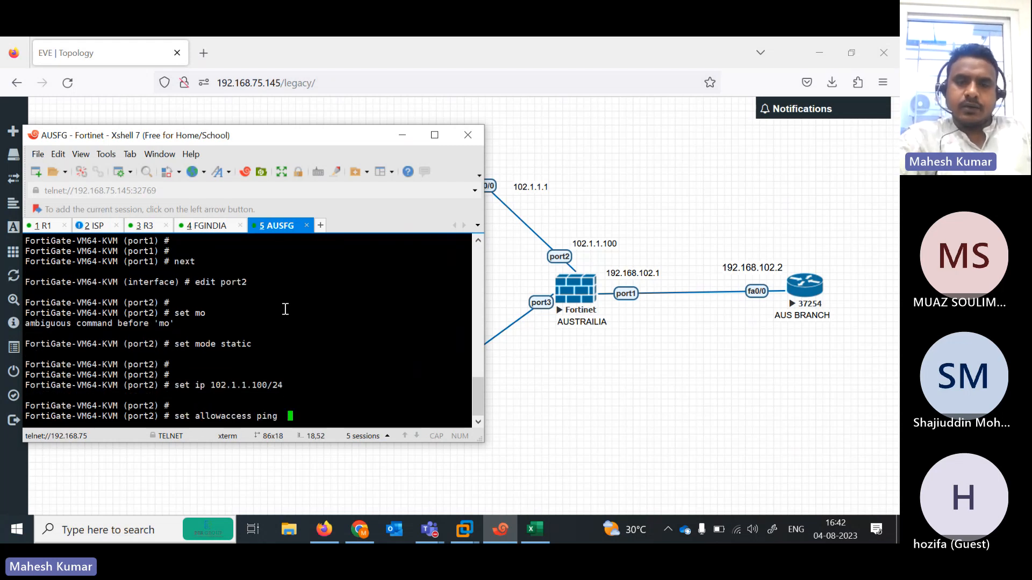
pyautogui.press('Return')
pyautogui.press('Return')
pyautogui.press('Return')
pyautogui.press('Return')
pyautogui.write('set')
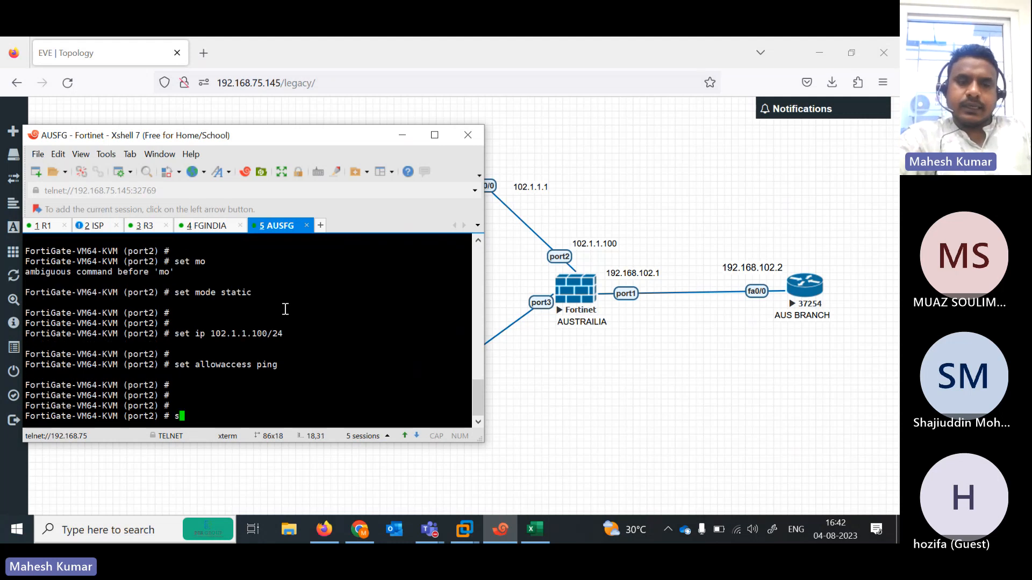
pyautogui.press('Return')
pyautogui.press('Return')
# - Set port3 to DHCP allowing ping, HTTPS and HTTP, and save with end
pyautogui.write('edit port2')
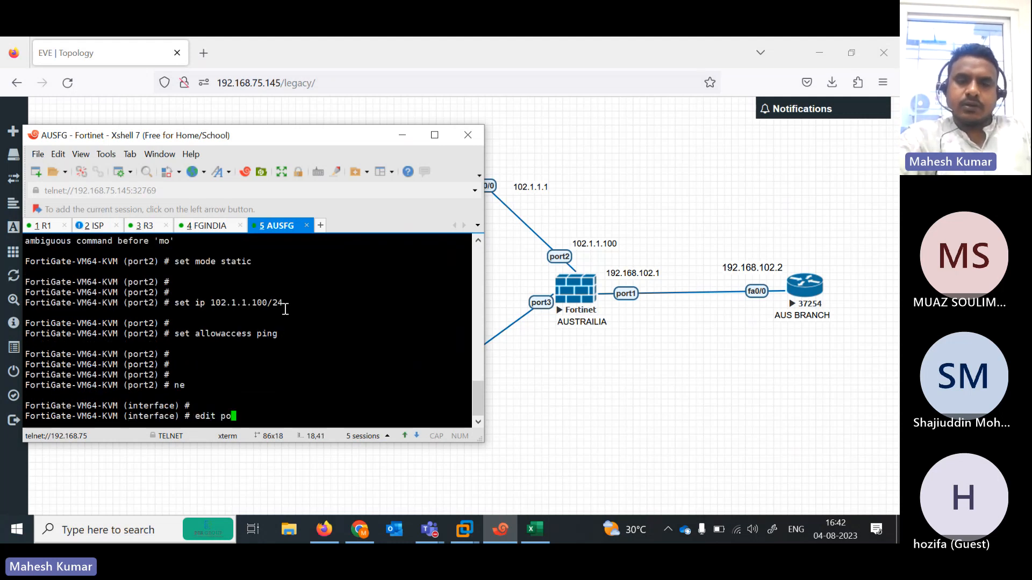
pyautogui.press('Return')
pyautogui.press('Return')
pyautogui.write('set')
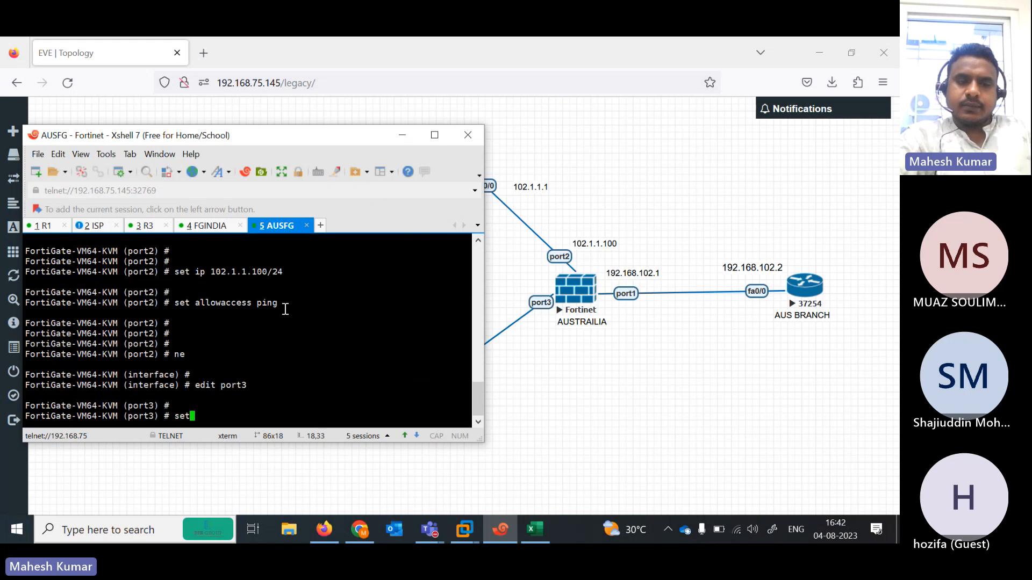
pyautogui.write(' mode  dhcp')
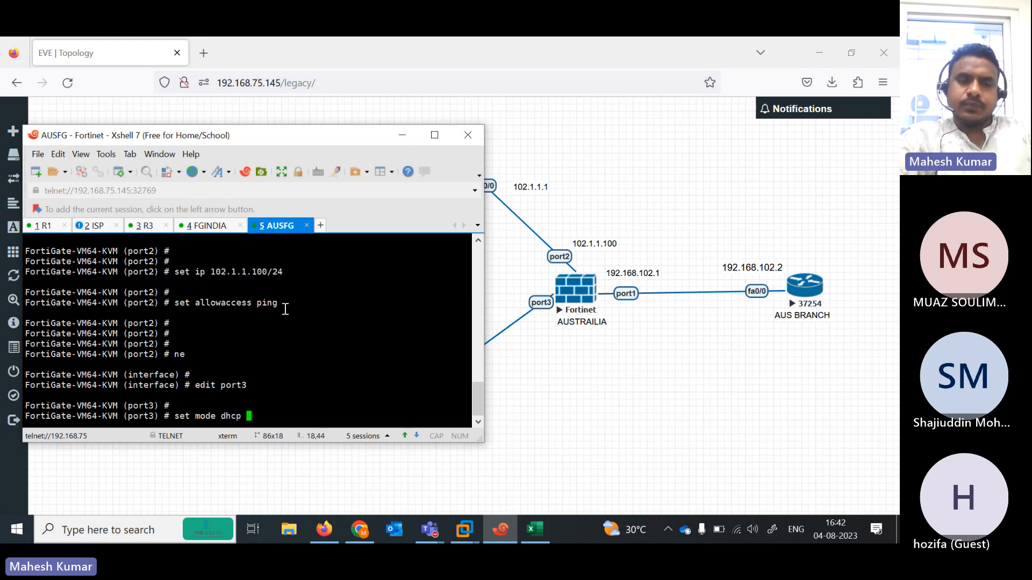
pyautogui.press('Return')
pyautogui.press('Return')
pyautogui.press('Return')
pyautogui.write('set vdoma')
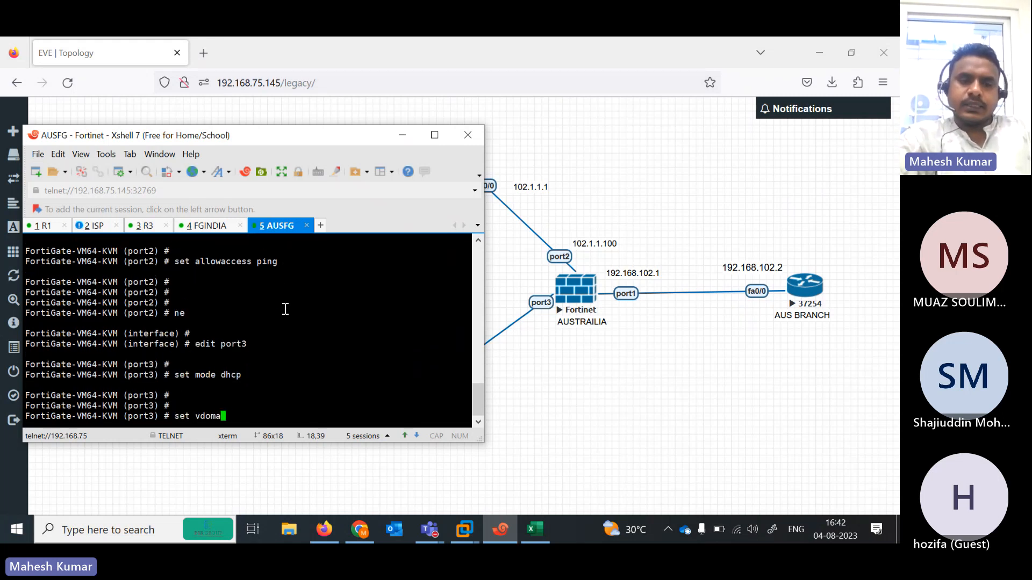
pyautogui.press('Tab')
pyautogui.write('ping  ')
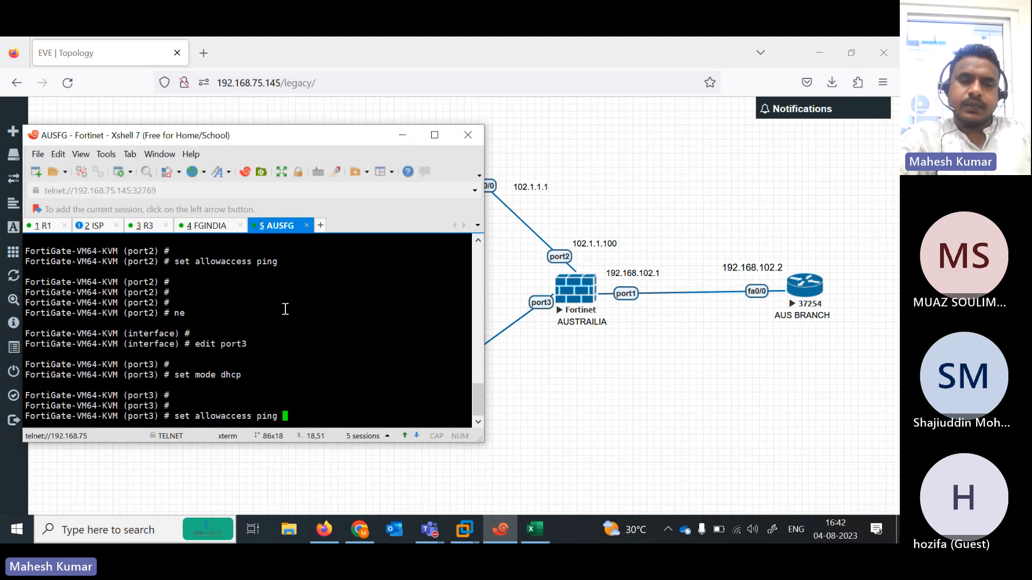
pyautogui.write('https http')
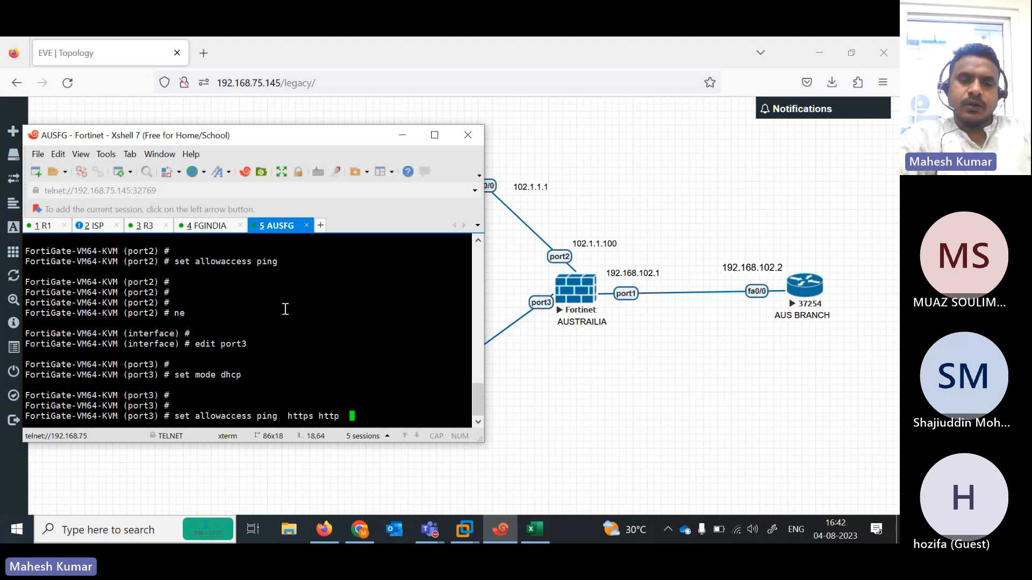
pyautogui.press('Return')
pyautogui.press('Return')
pyautogui.write('end')
pyautogui.press('Return')
pyautogui.press('Return')
pyautogui.press('Return')
pyautogui.press('Return')
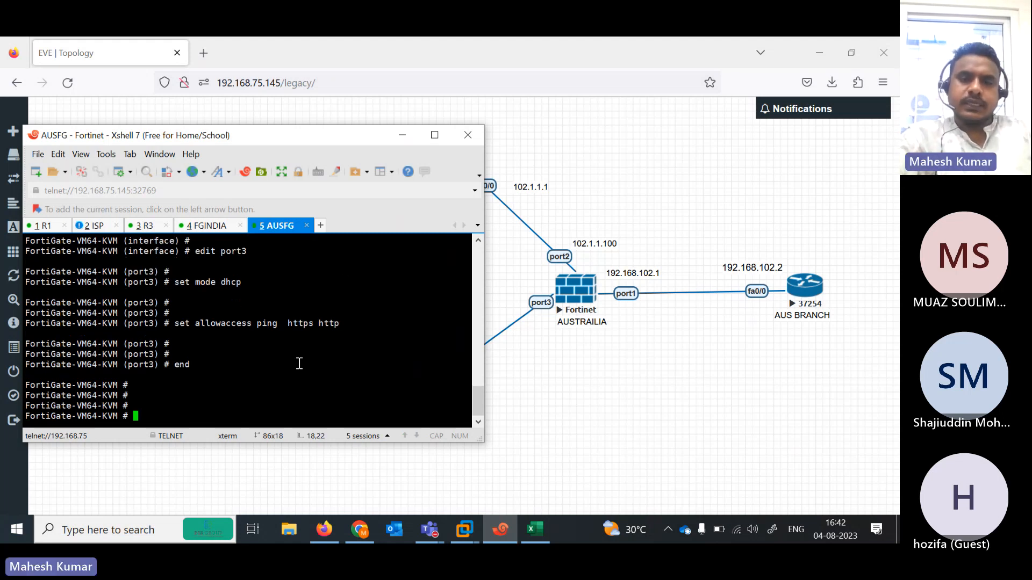
# - Run show system interface on AUSFG, then on FGINDIA to see port3's DHCP address
pyautogui.write('show system interface')
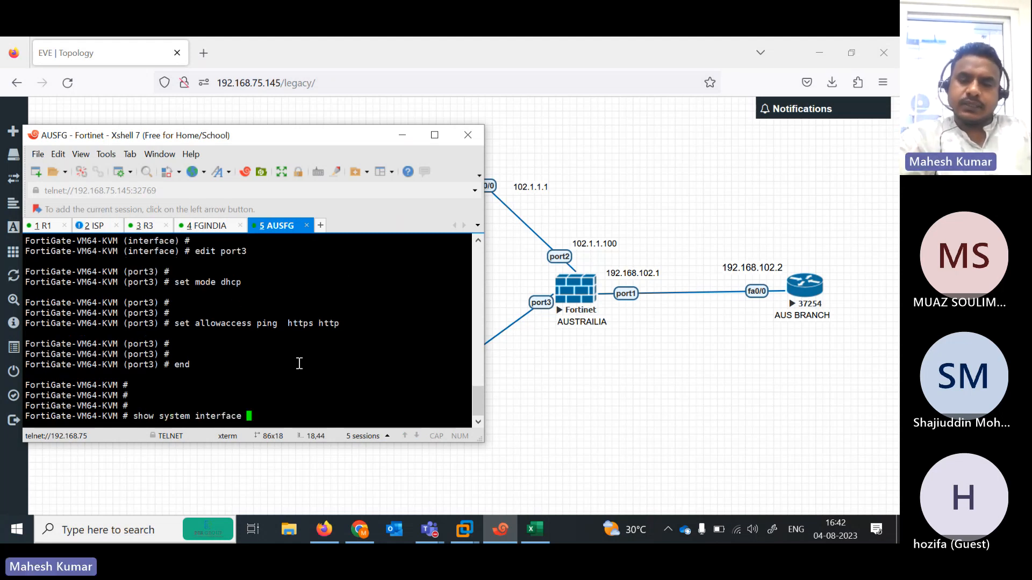
pyautogui.press('?')
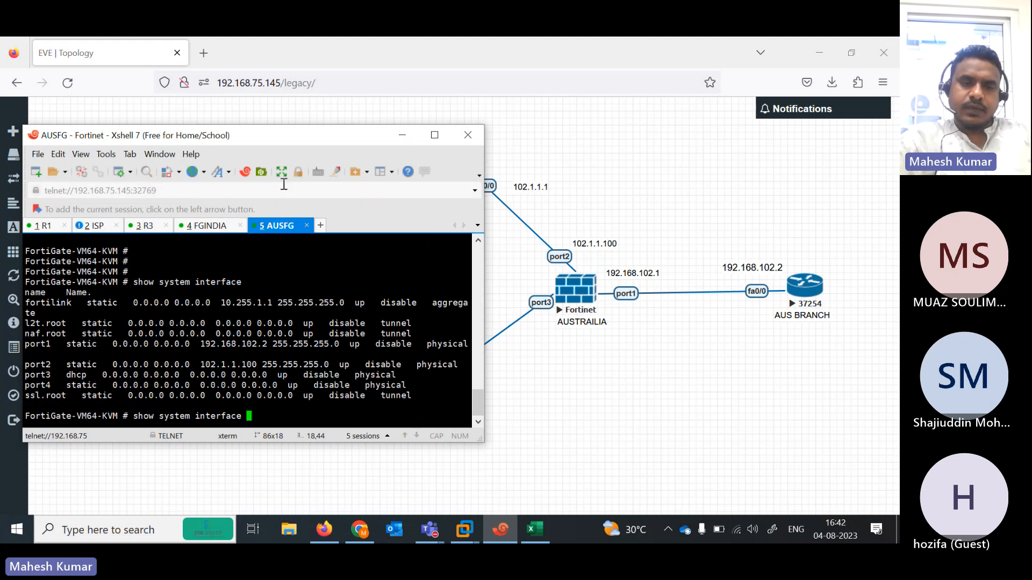
pyautogui.moveTo(226, 137); pyautogui.dragTo(578, 138)
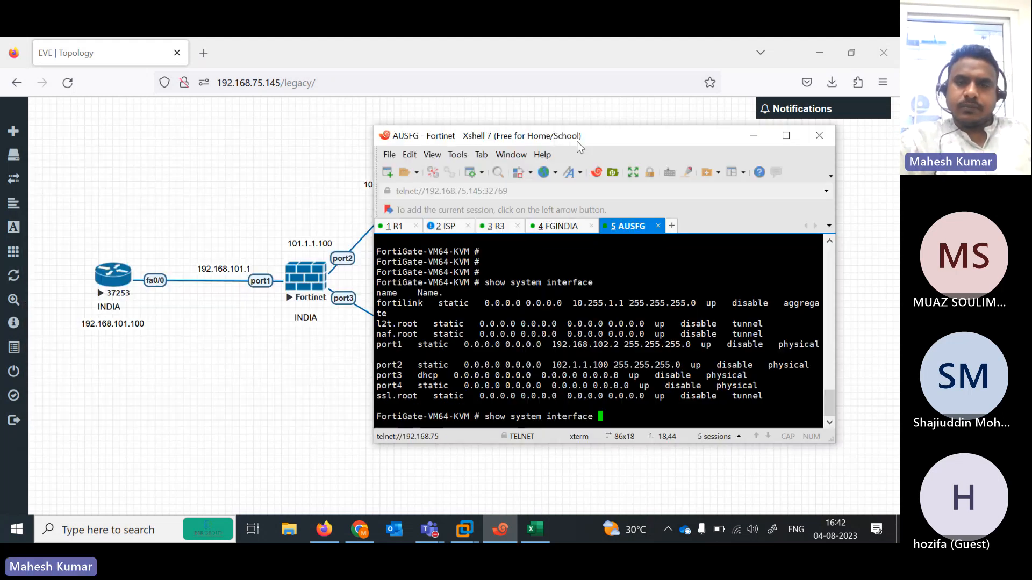
pyautogui.click(557, 227)
pyautogui.write('show ysin')
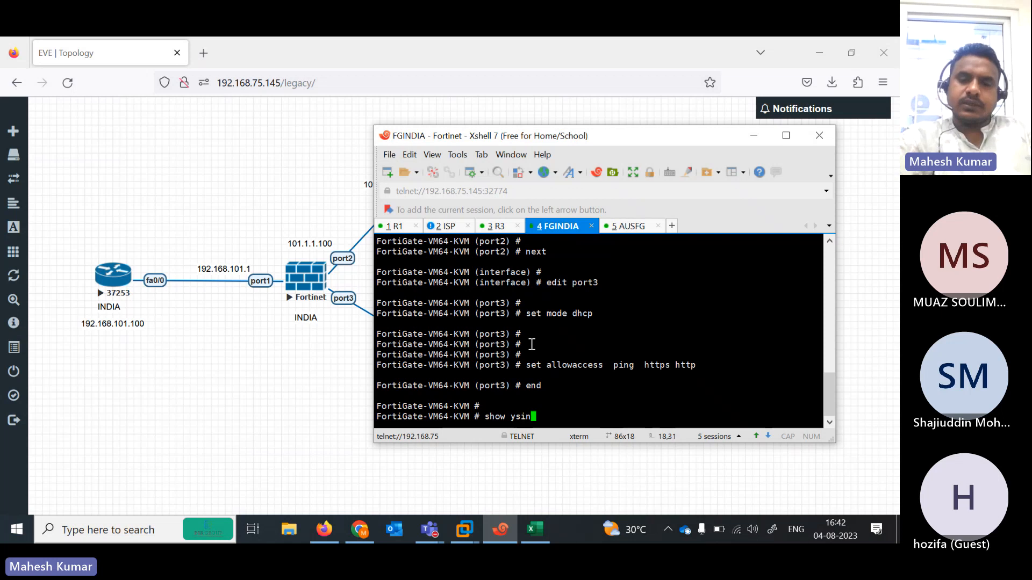
pyautogui.press('BackSpace')
pyautogui.press('BackSpace')
pyautogui.press('BackSpace')
pyautogui.press('BackSpace')
pyautogui.write('system interface')
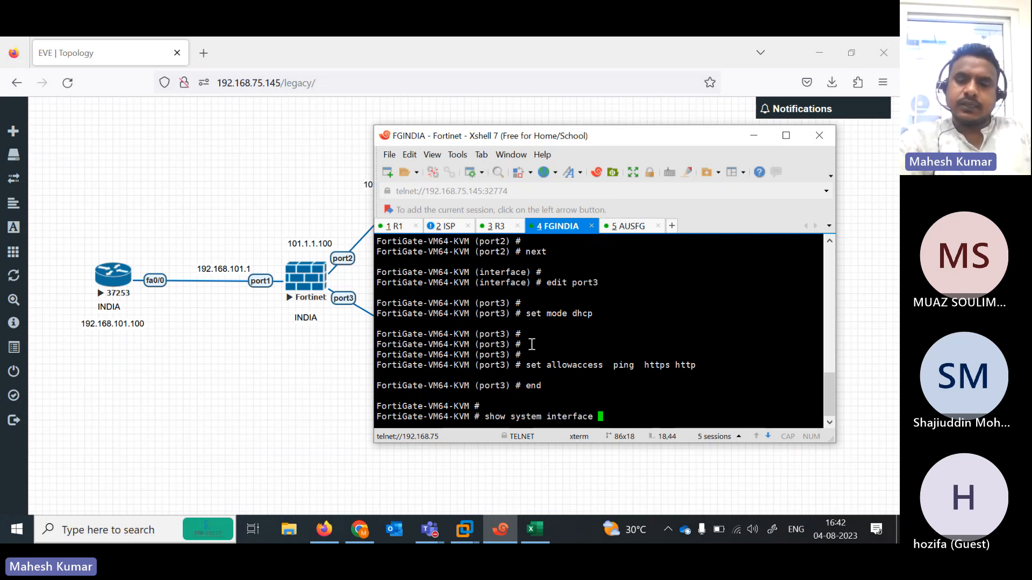
pyautogui.press('?')
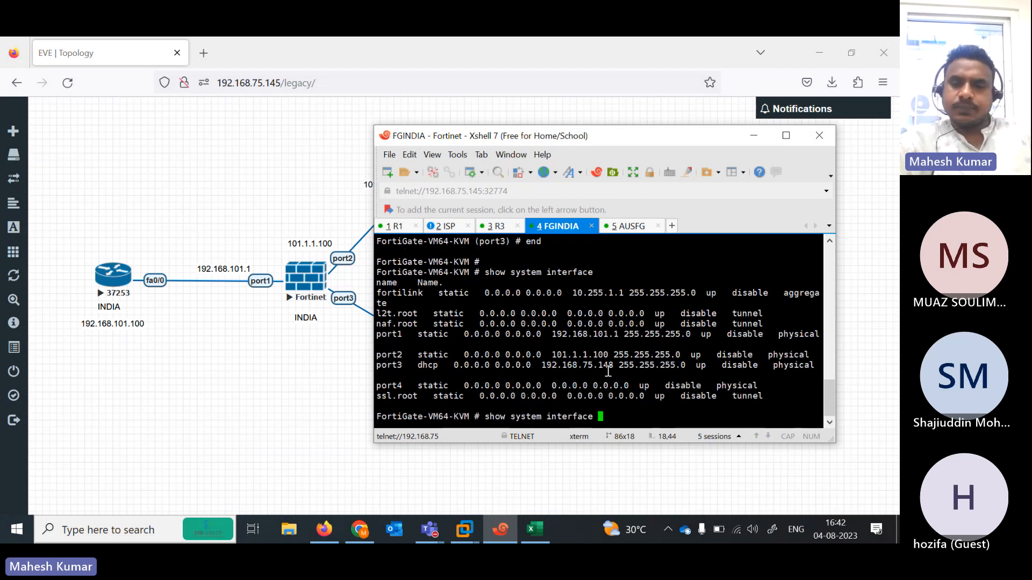
# - Log in to the FortiGate at 192.168.75.148 as admin, skipping setup and the release overview
pyautogui.click(203, 53)
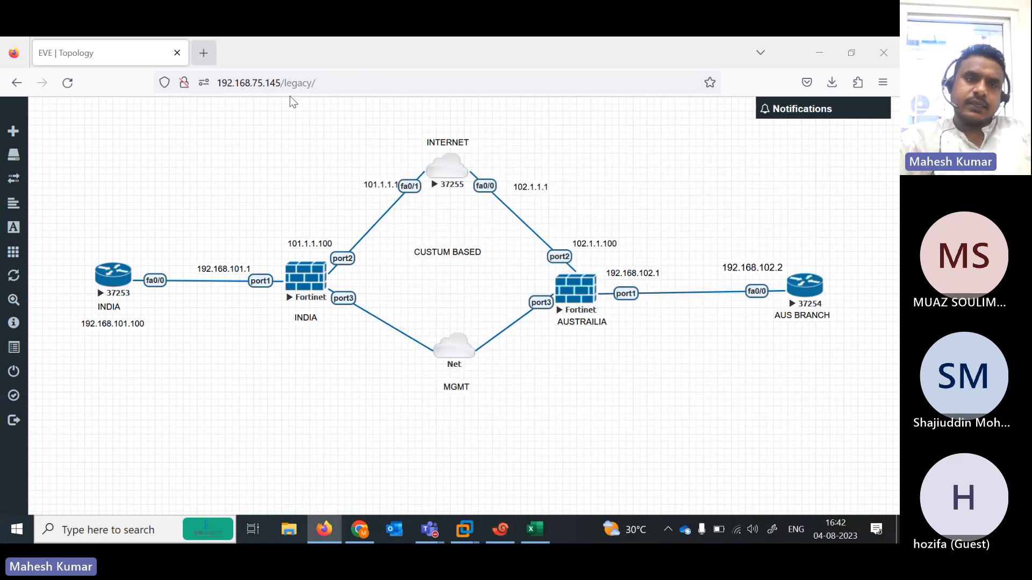
pyautogui.write('192.168.75.148')
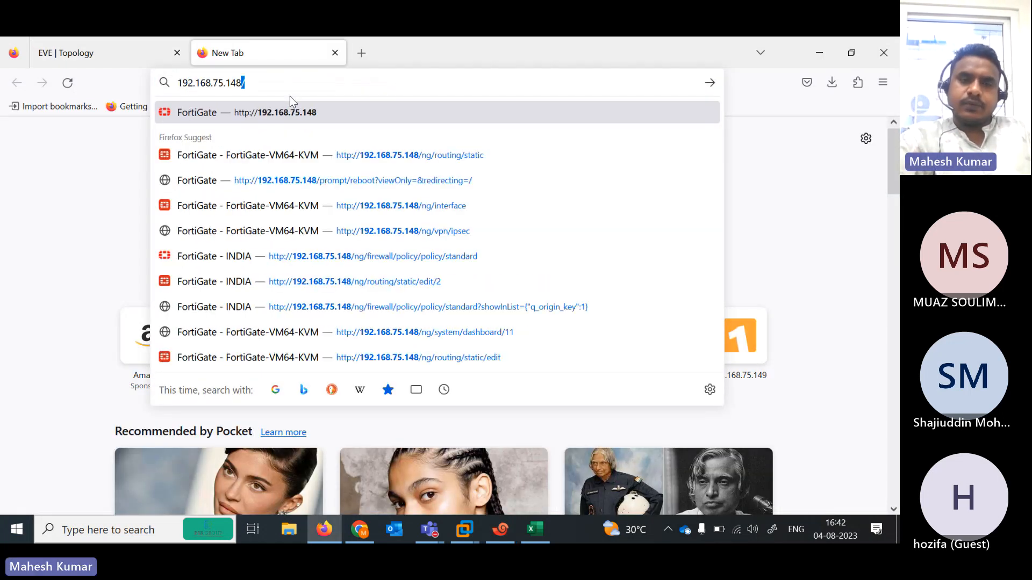
pyautogui.press('Return')
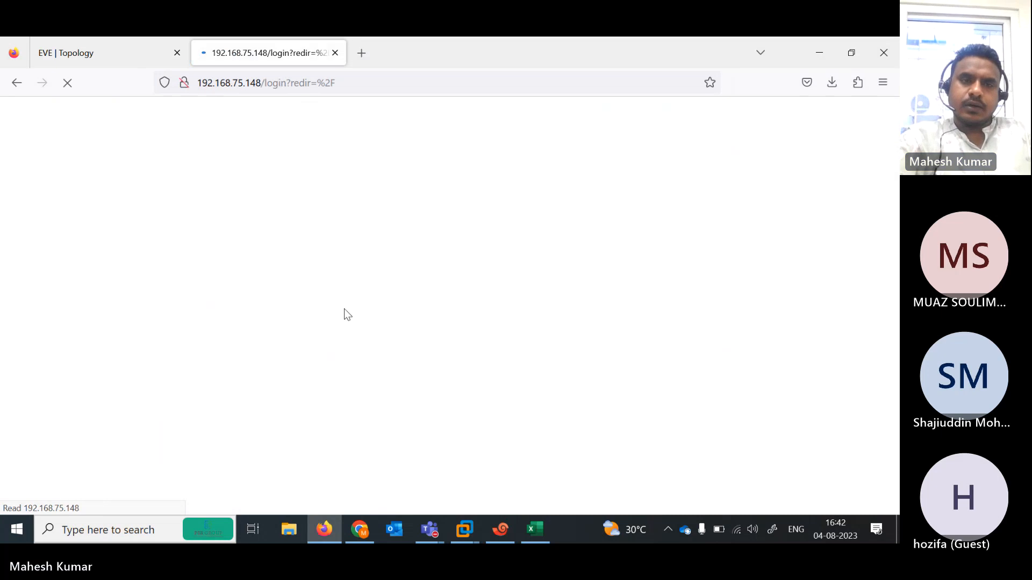
pyautogui.write('admin')
pyautogui.press('Tab')
pyautogui.write('admin')
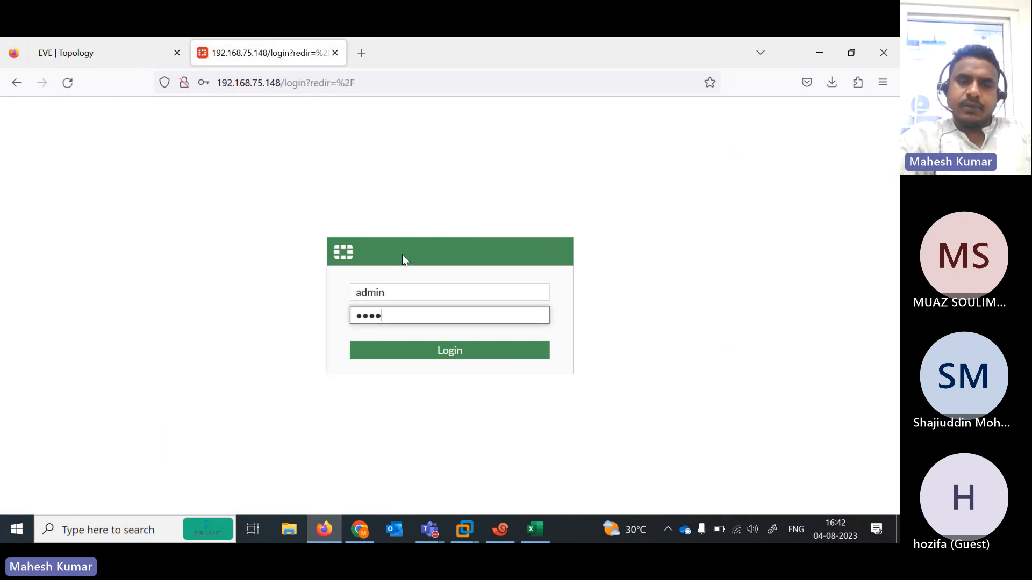
pyautogui.press('Return')
pyautogui.click(383, 259)
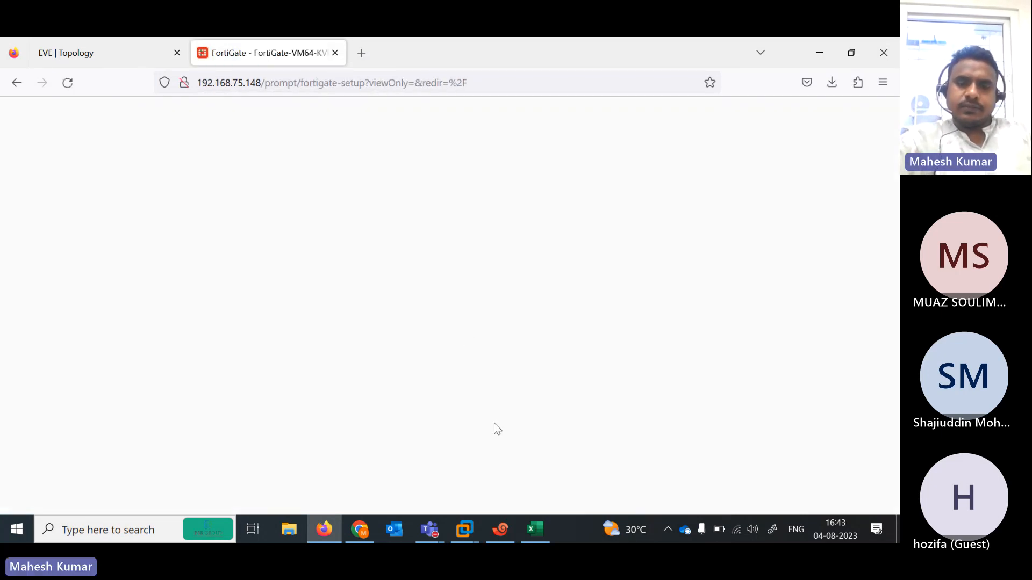
pyautogui.click(492, 379)
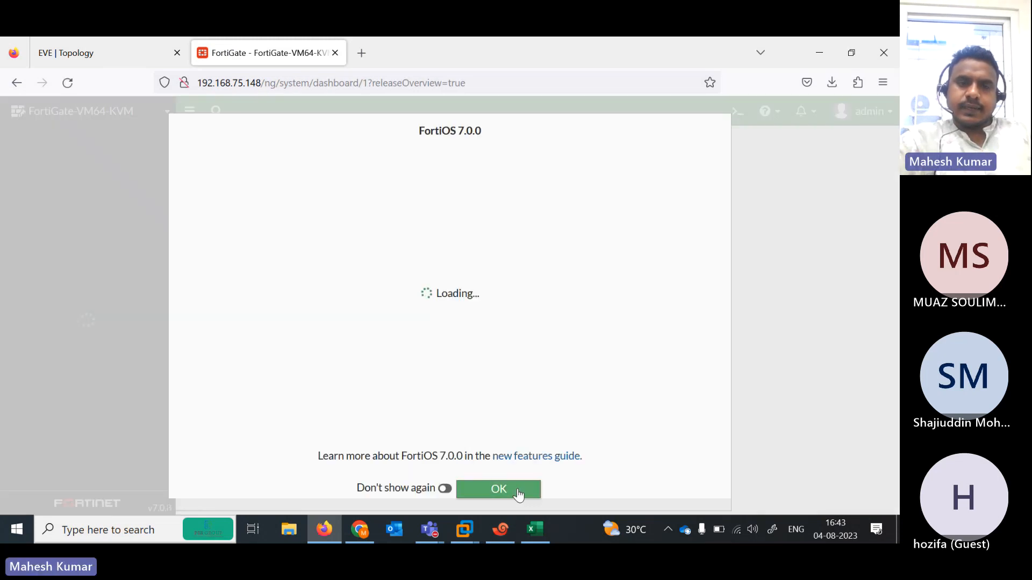
pyautogui.click(520, 488)
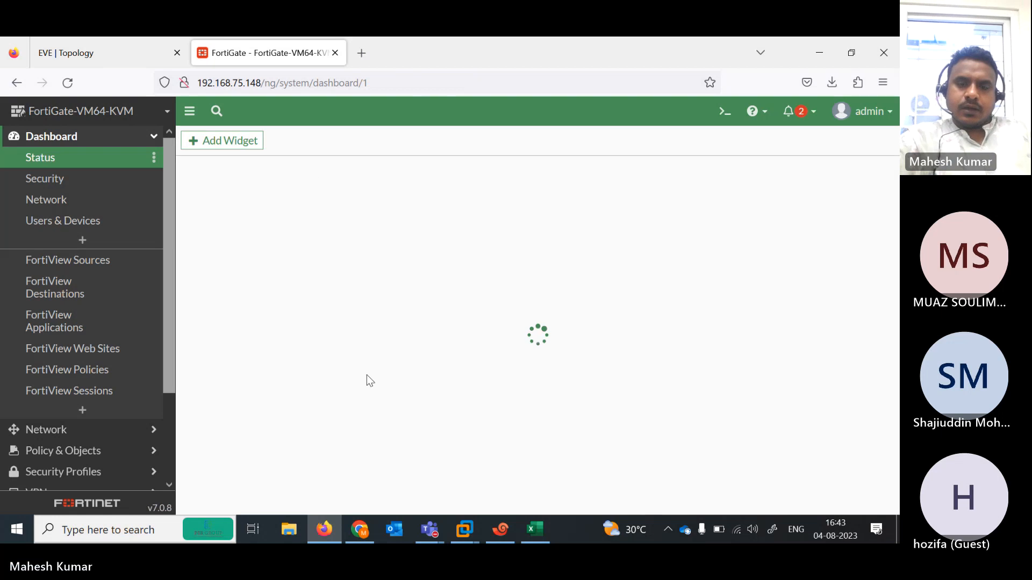
# - Run the interface listing in the AUSFG terminal session
pyautogui.click(500, 529)
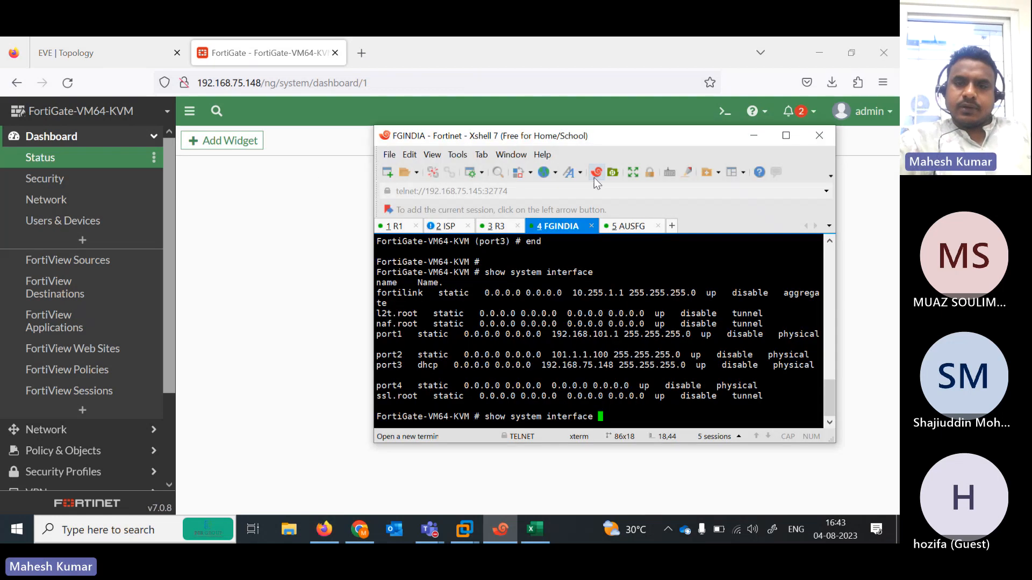
pyautogui.click(627, 226)
pyautogui.press('Return')
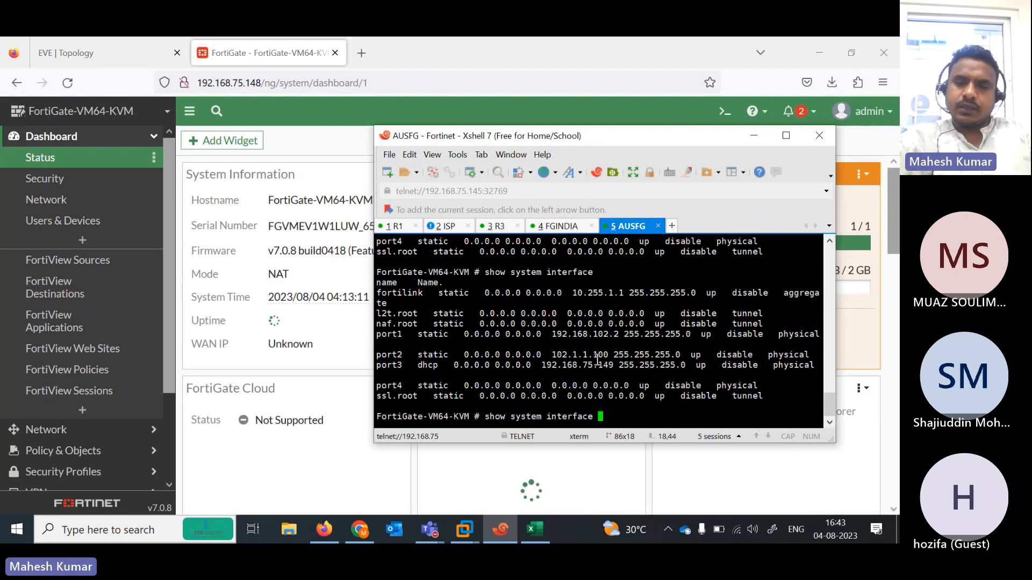
# - Log in to the FortiGate at 192.168.75.149 as admin in a new browser tab
pyautogui.click(355, 56)
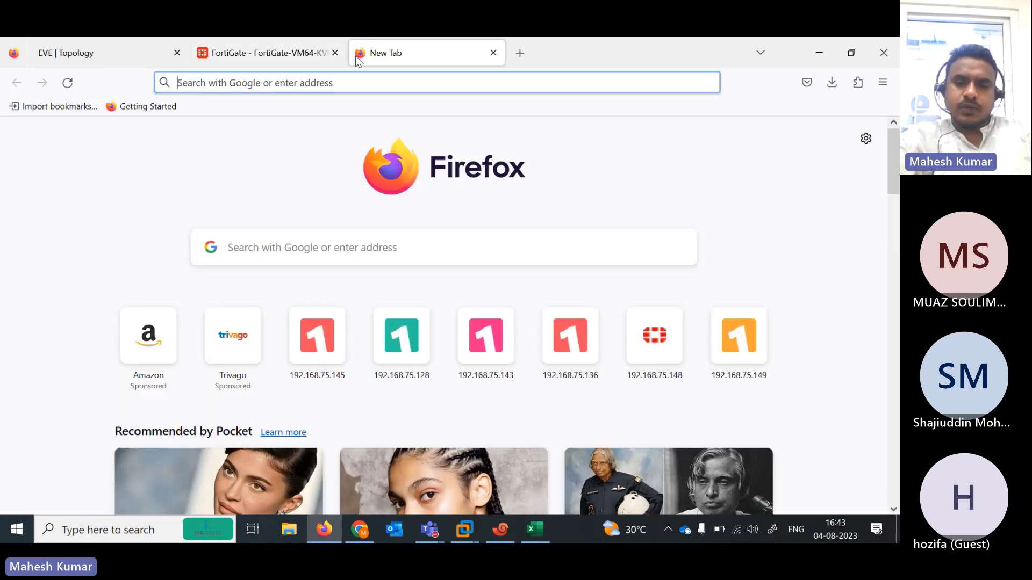
pyautogui.write('192.168.75.149')
pyautogui.press('Return')
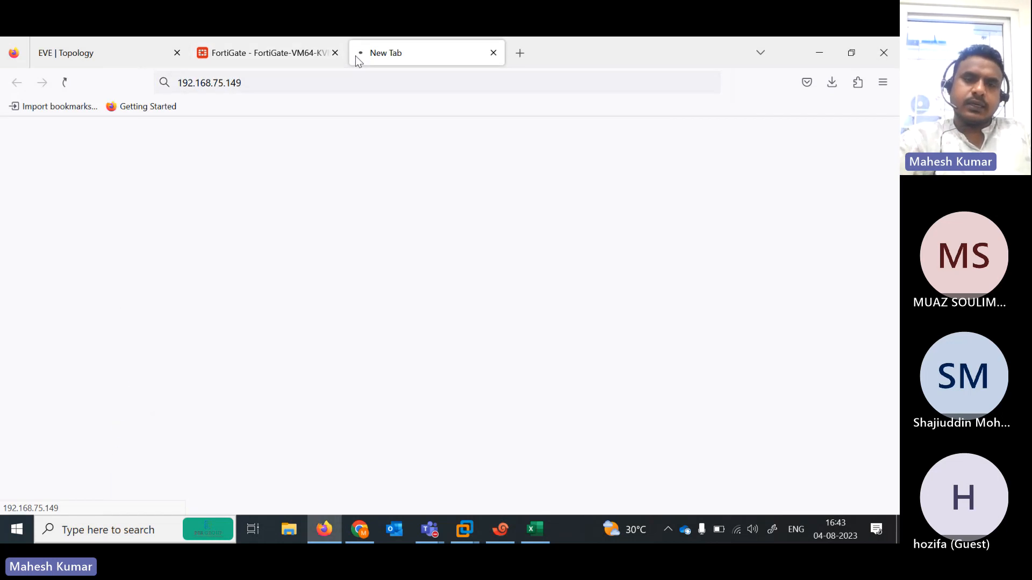
pyautogui.write('admin')
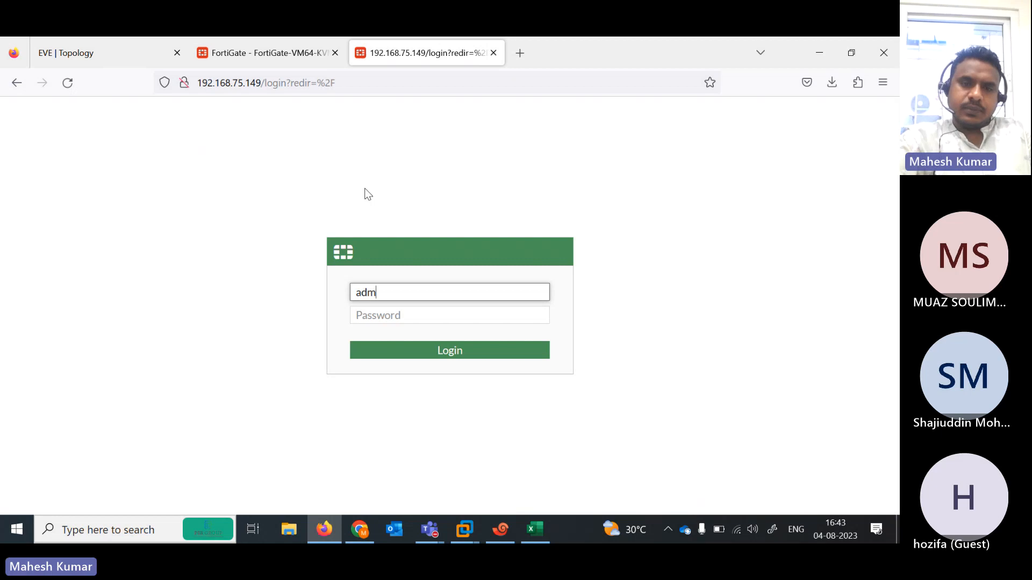
pyautogui.press('Tab')
pyautogui.write('admin')
pyautogui.press('Return')
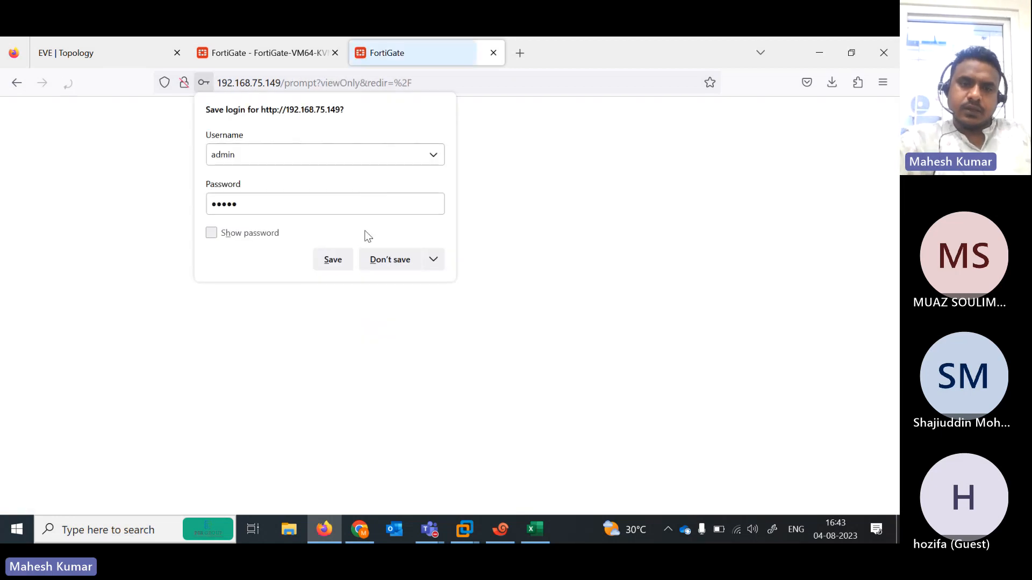
pyautogui.click(378, 260)
# - Postpone the .149 setup prompt and return to the 192.168.75.148 dashboard's system settings
pyautogui.click(289, 47)
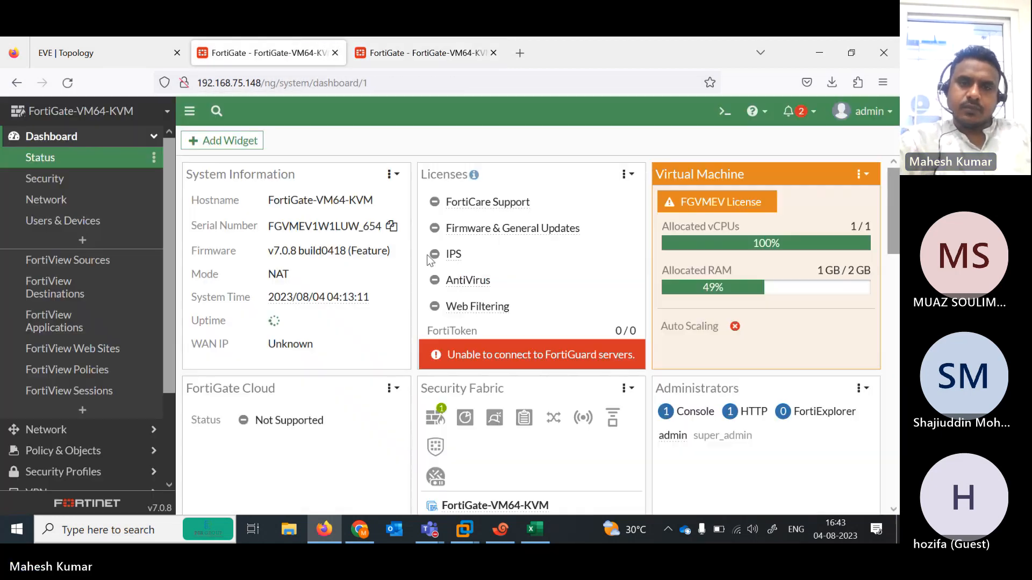
pyautogui.click(435, 49)
pyautogui.click(487, 379)
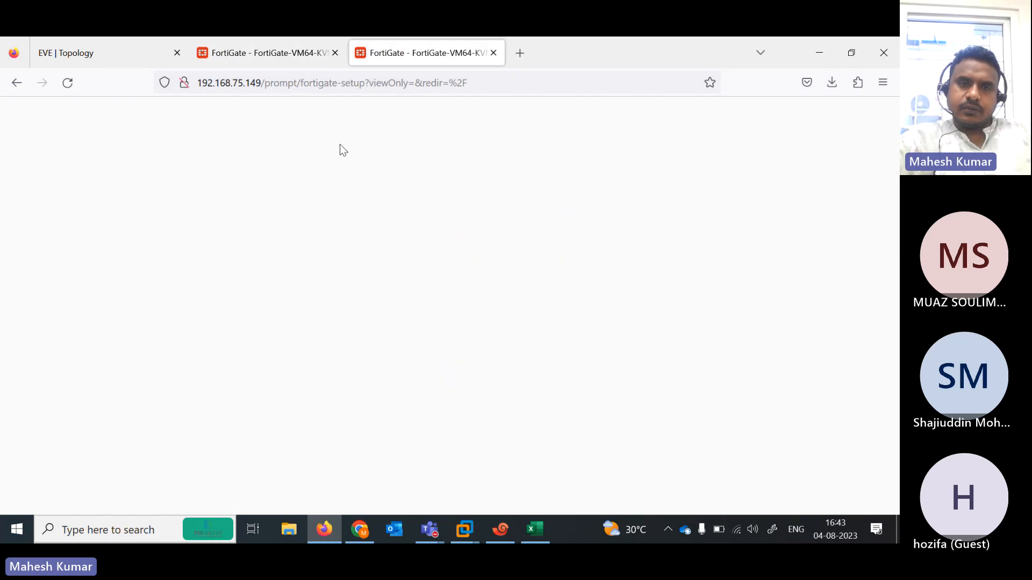
pyautogui.click(279, 53)
pyautogui.click(274, 228)
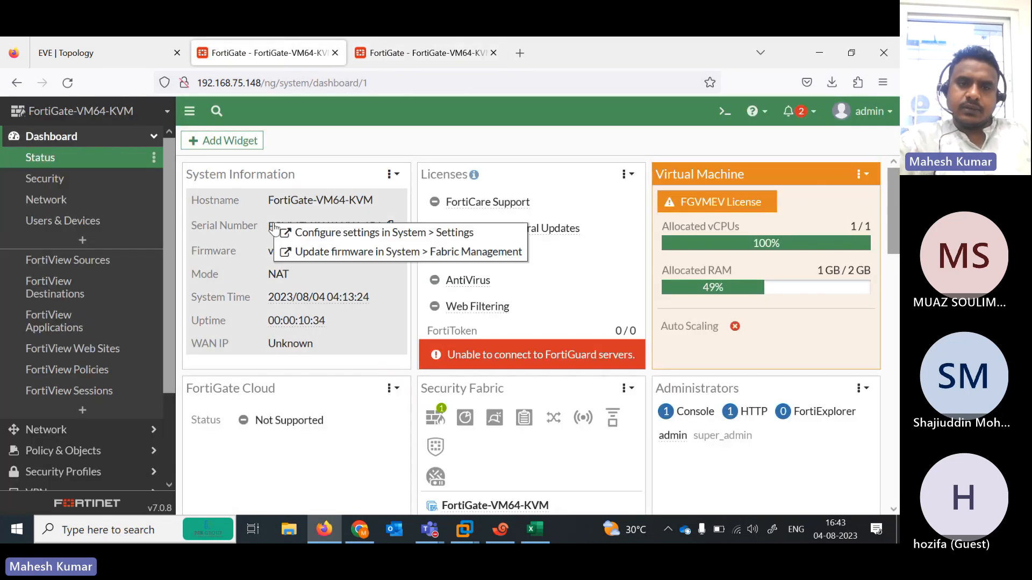
# - Rename the 192.168.75.148 unit's host name to FortiGate-INDIA and apply it
pyautogui.click(293, 230)
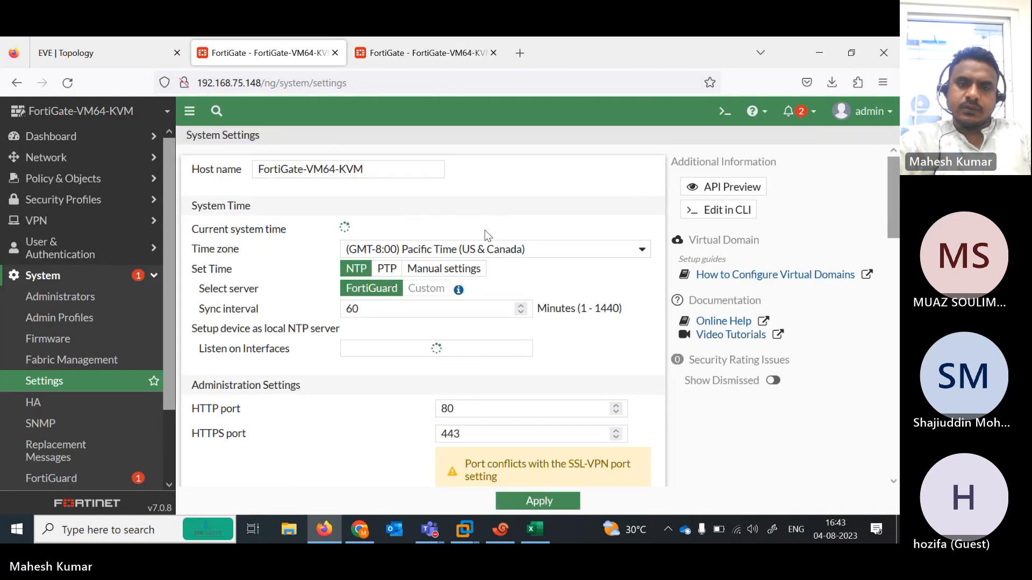
pyautogui.moveTo(374, 169); pyautogui.dragTo(309, 166)
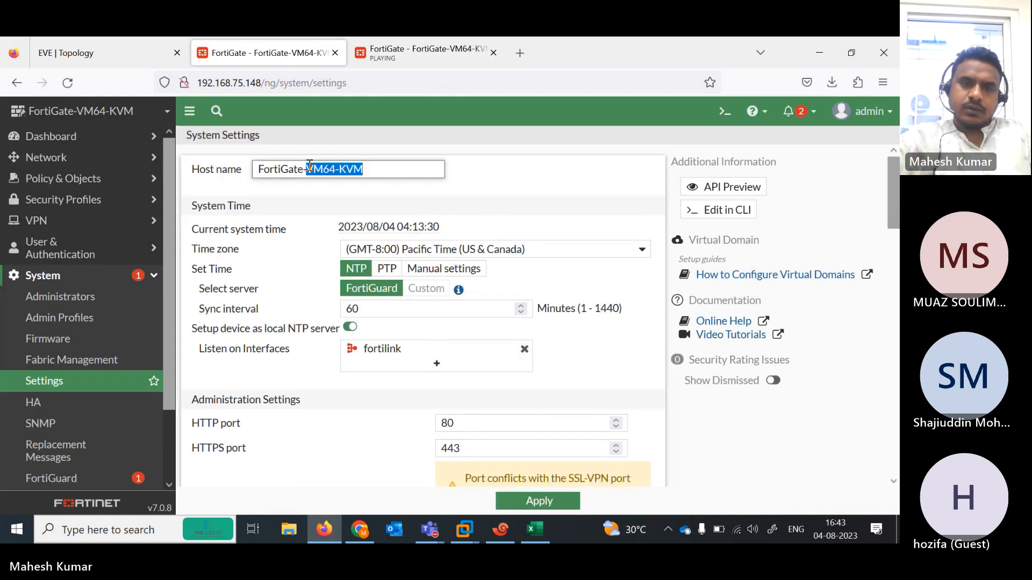
pyautogui.write('indi')
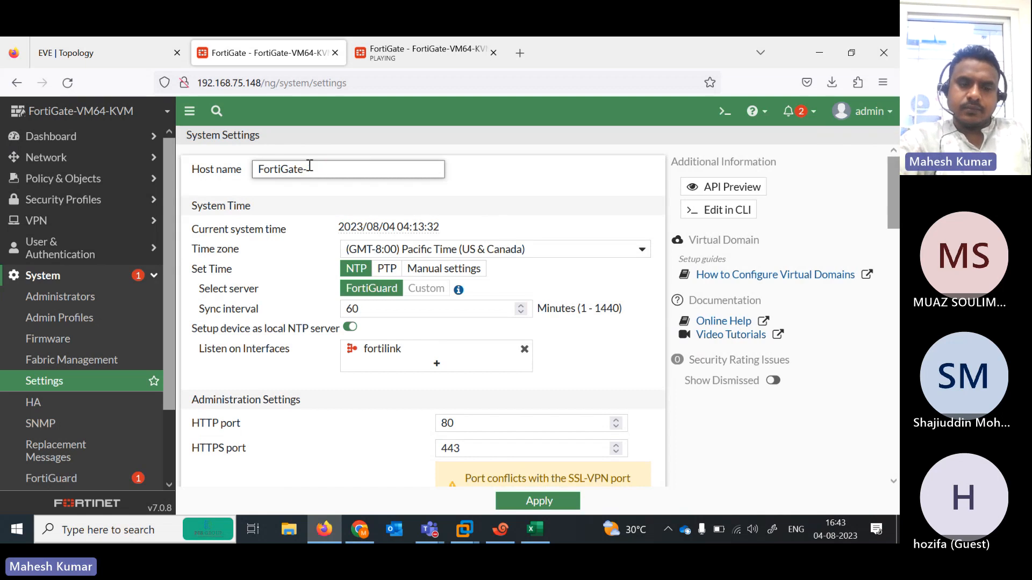
pyautogui.write('INDIA')
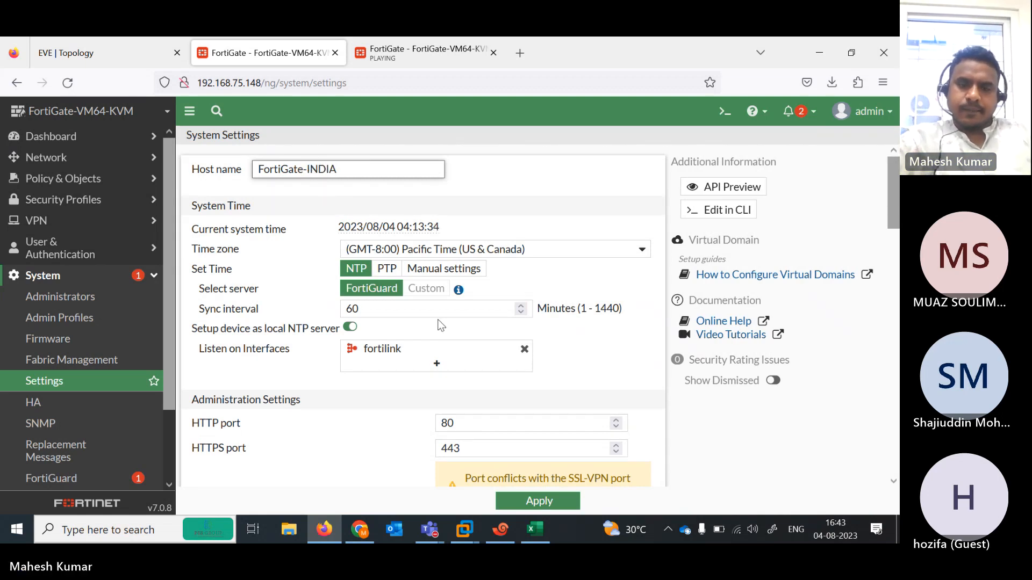
pyautogui.click(530, 500)
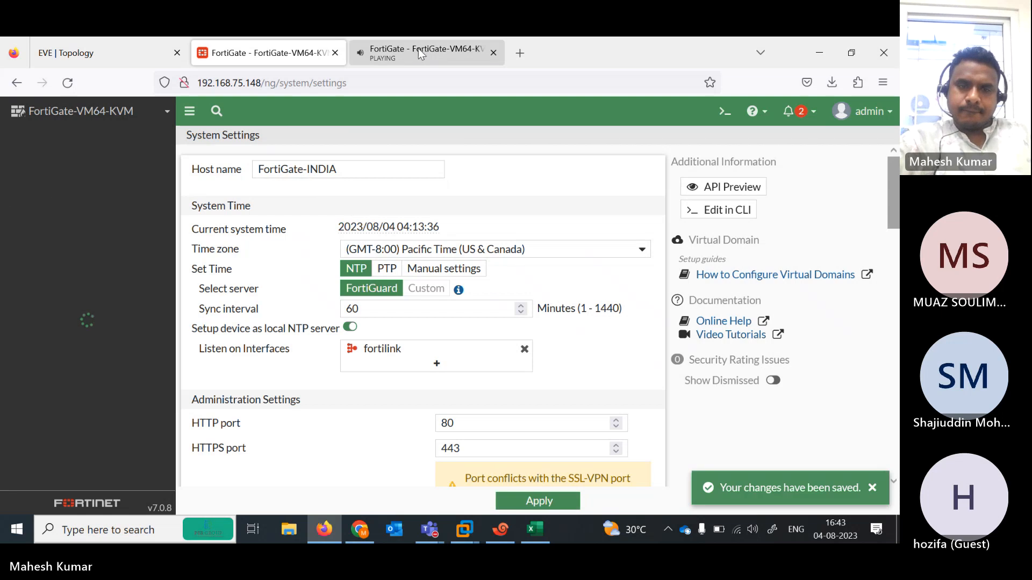
# - Rename the 192.168.75.149 unit's host name to FortiGate-AUS and apply it
pyautogui.hotkey('ctrl', 'Tab')
pyautogui.click(495, 488)
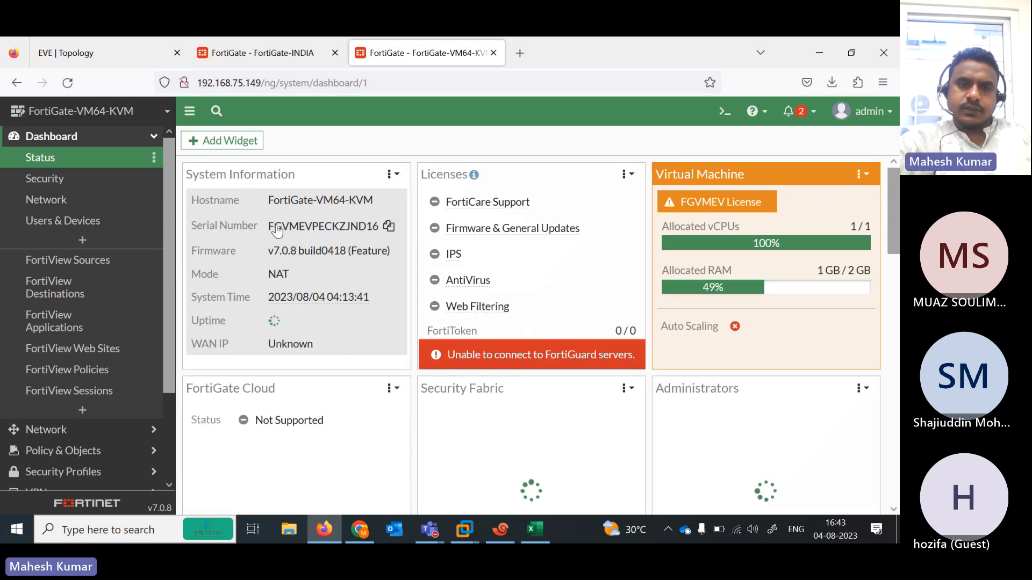
pyautogui.click(338, 225)
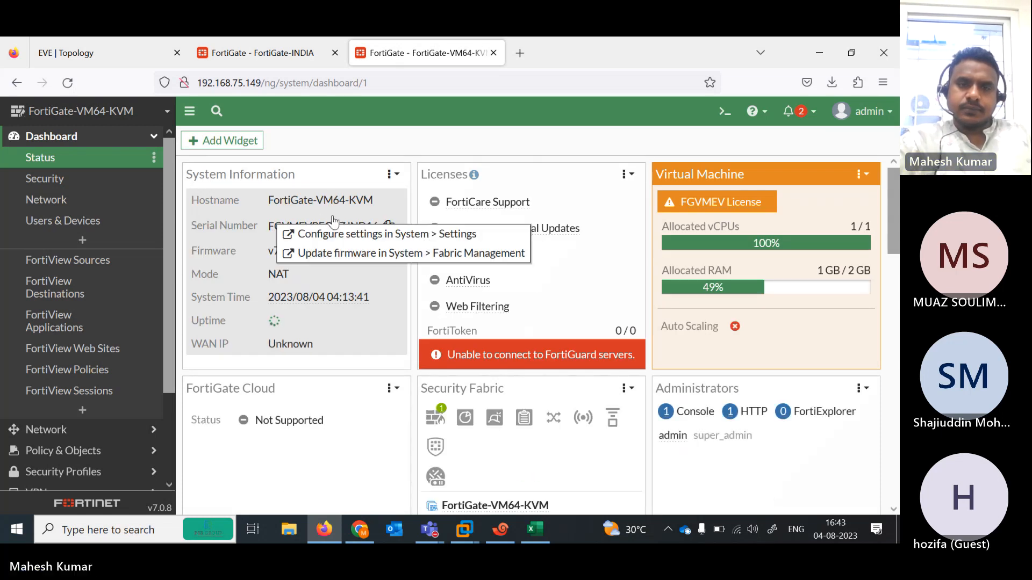
pyautogui.click(370, 228)
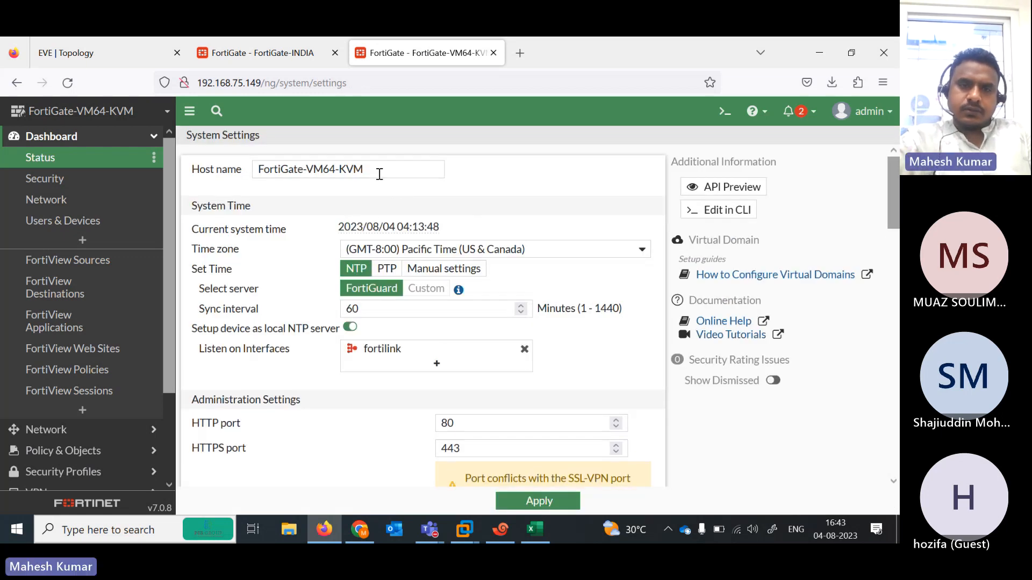
pyautogui.moveTo(376, 169); pyautogui.dragTo(305, 171)
pyautogui.write('-US')
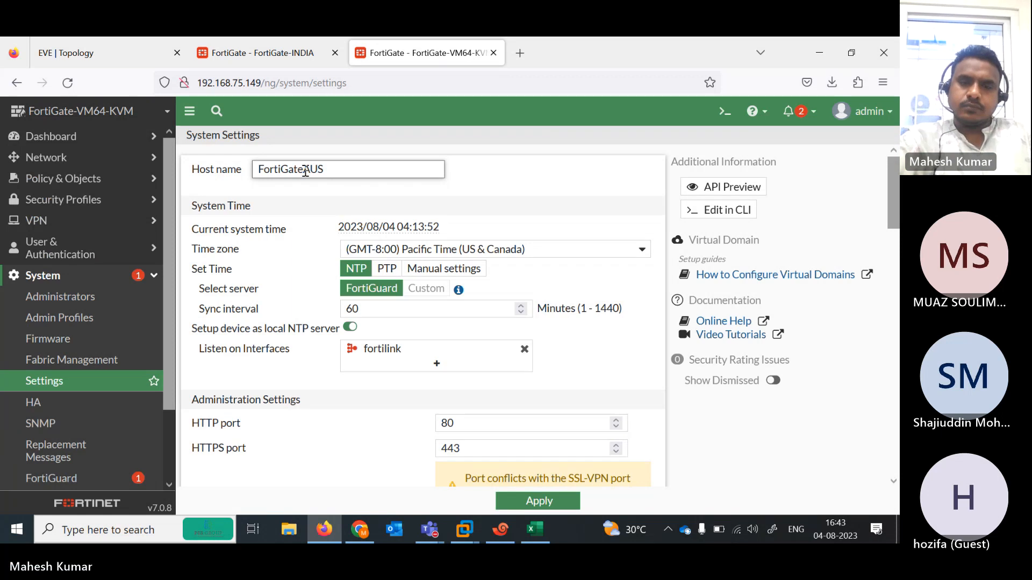
pyautogui.click(305, 171)
pyautogui.write('AUS')
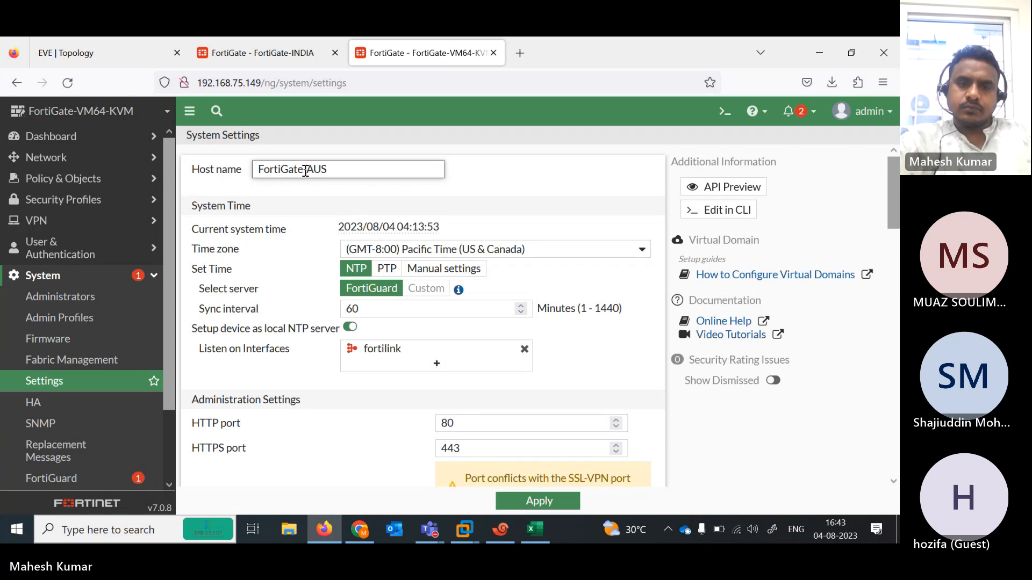
pyautogui.click(539, 502)
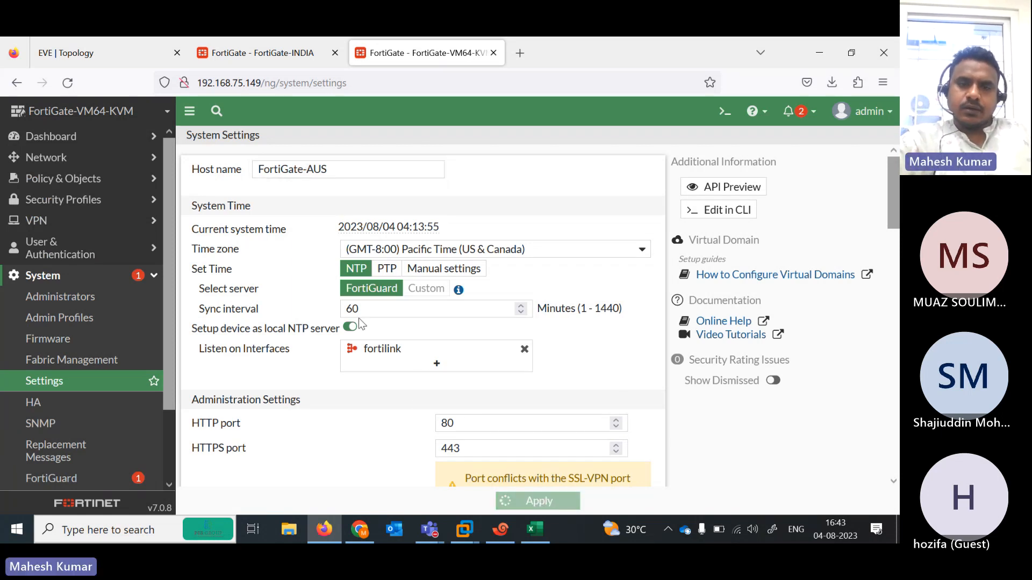
pyautogui.click(237, 56)
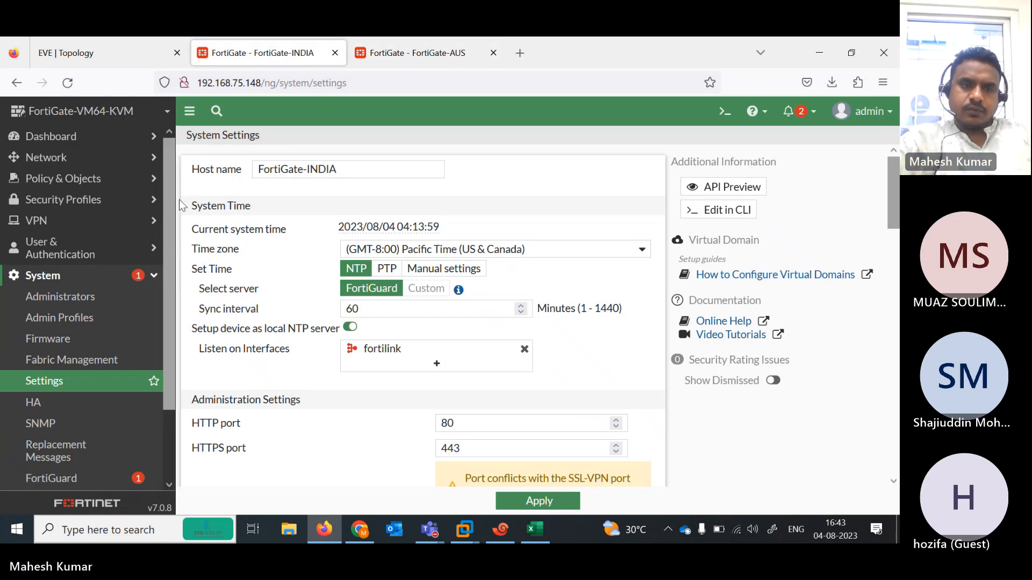
# - Show FortiGate-INDIA's Network > Interfaces list with port1, port2 and port3 addresses
pyautogui.click(80, 157)
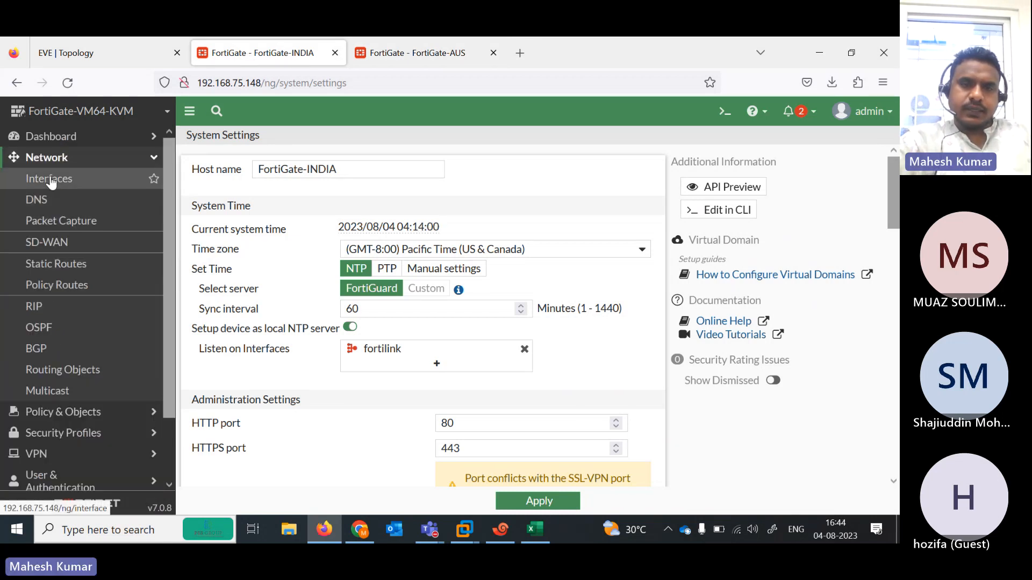
pyautogui.click(59, 178)
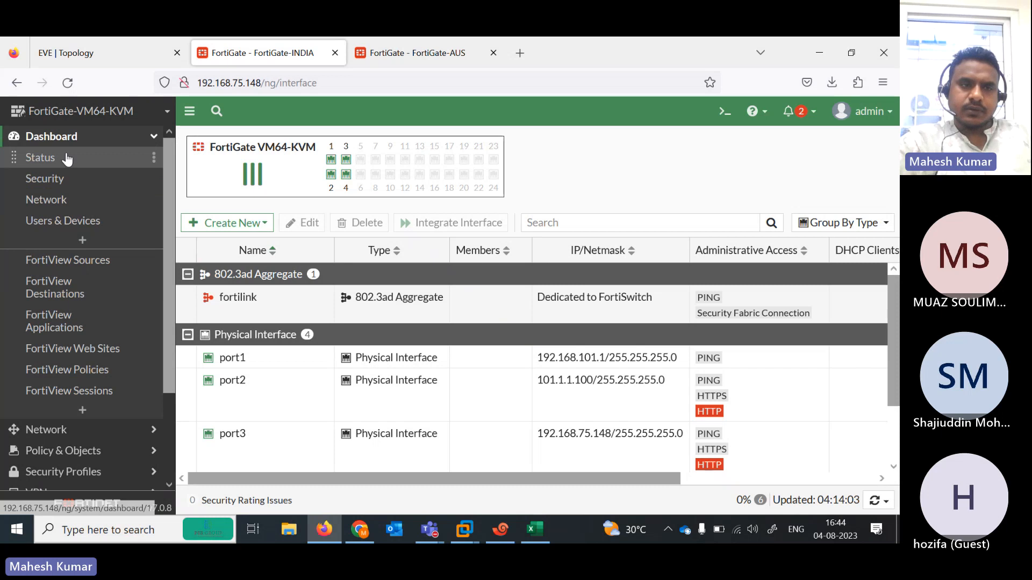
pyautogui.click(64, 158)
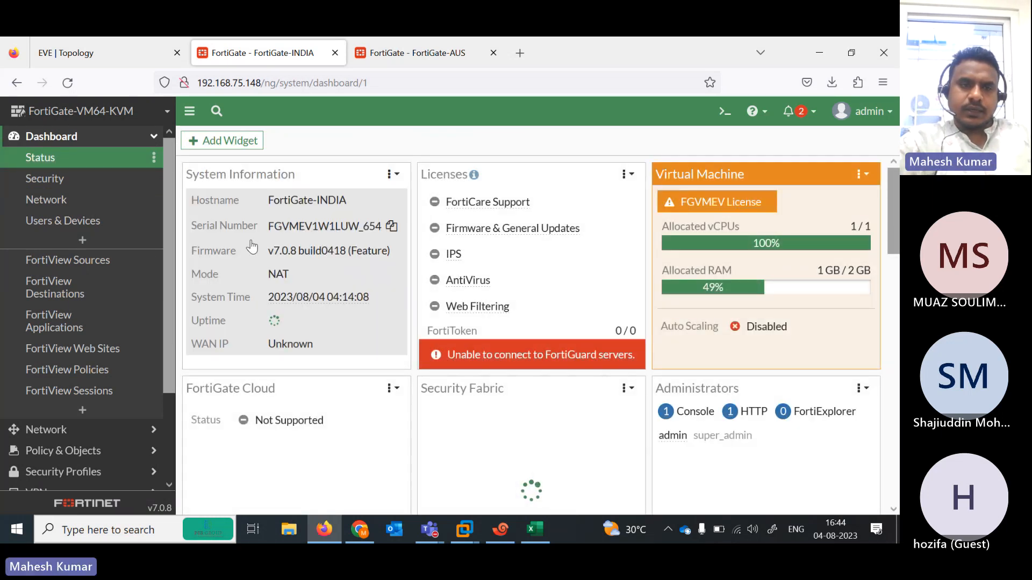
pyautogui.click(85, 429)
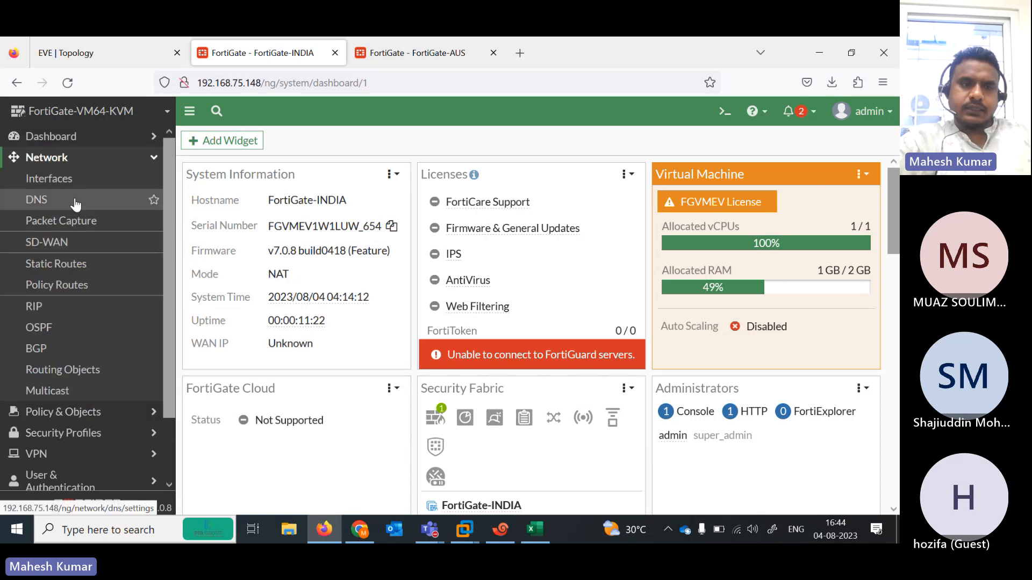
pyautogui.click(77, 179)
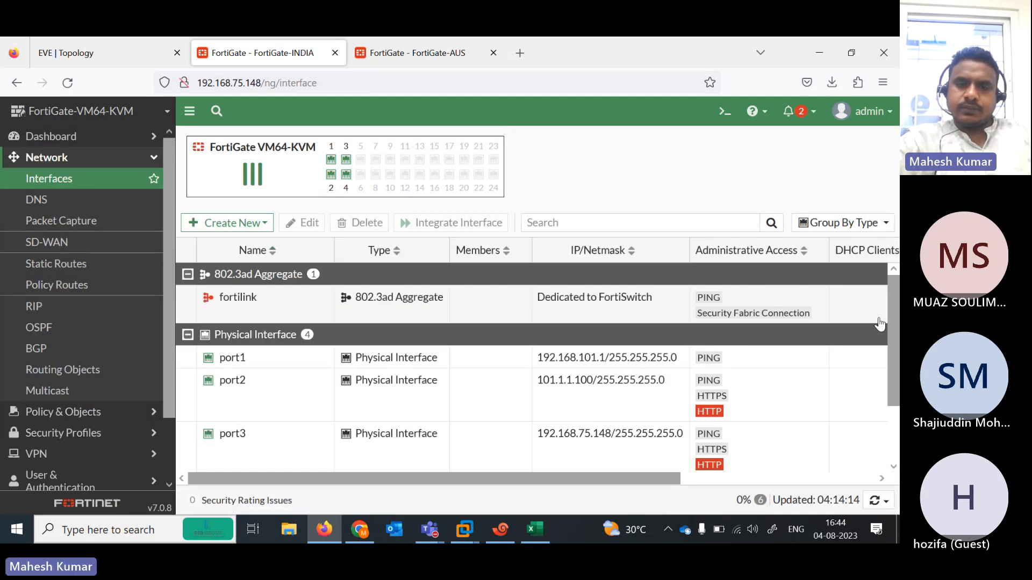
# - Switch India's port3 from DHCP to manual at 192.168.75.148/255.255.255.0 and confirm
pyautogui.scroll(-2, 584, 358)
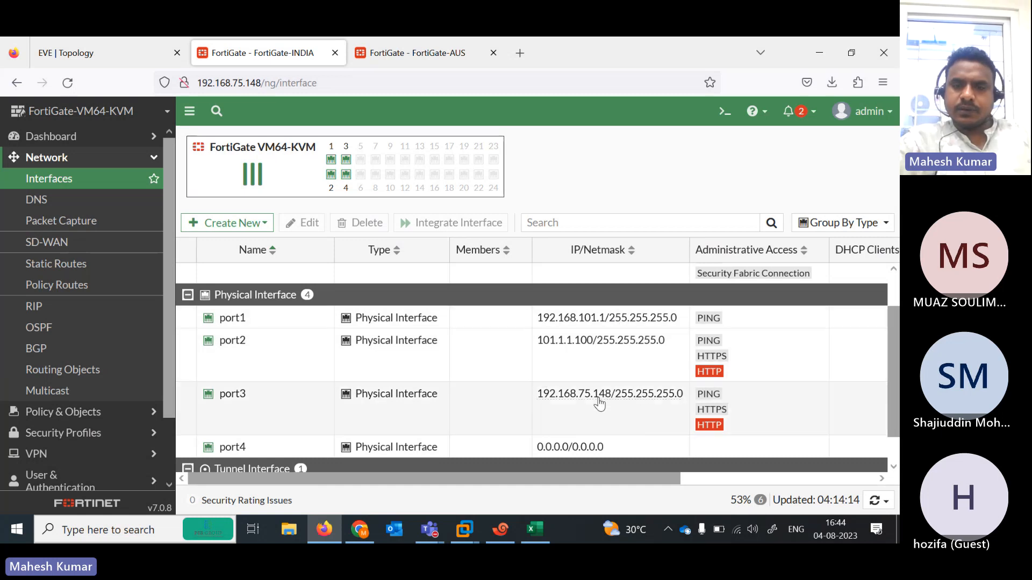
pyautogui.doubleClick(586, 408)
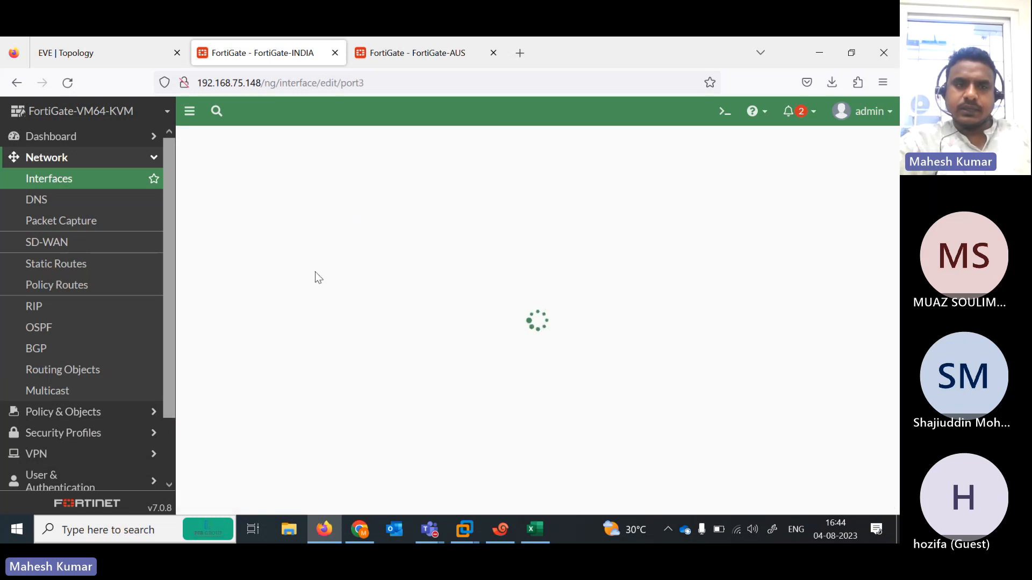
pyautogui.click(99, 57)
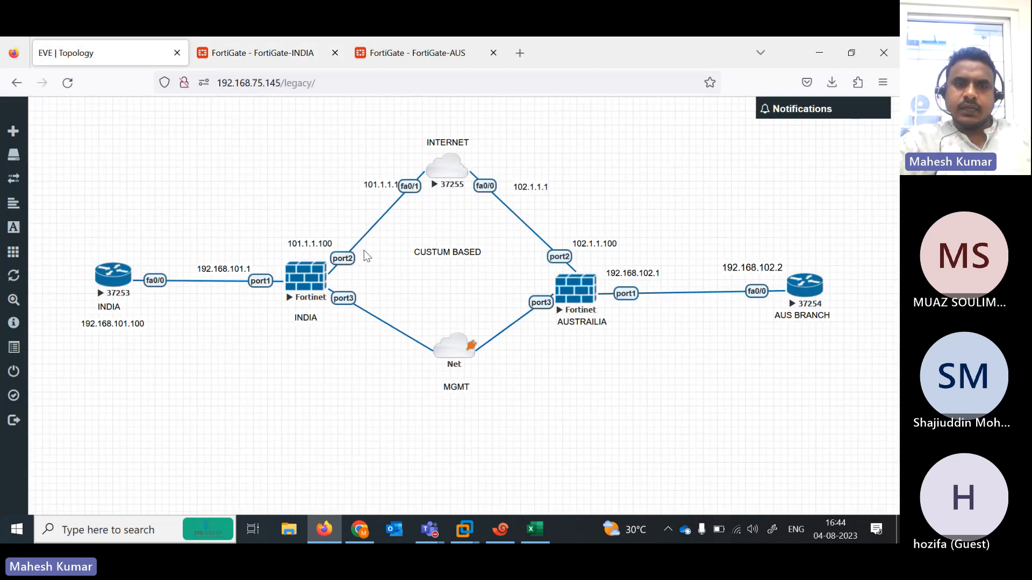
pyautogui.click(242, 38)
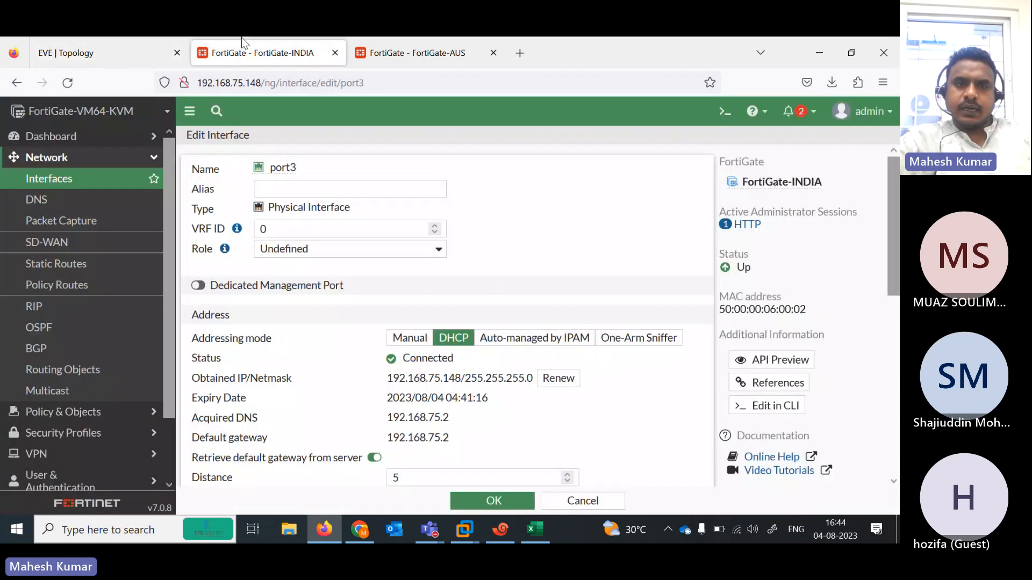
pyautogui.click(409, 339)
pyautogui.click(502, 501)
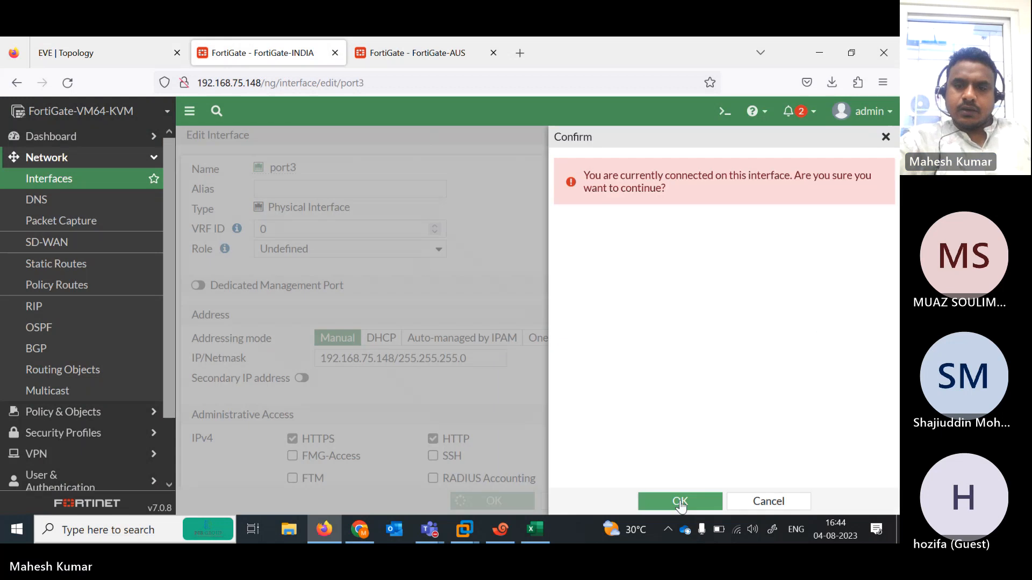
pyautogui.click(681, 499)
pyautogui.click(438, 43)
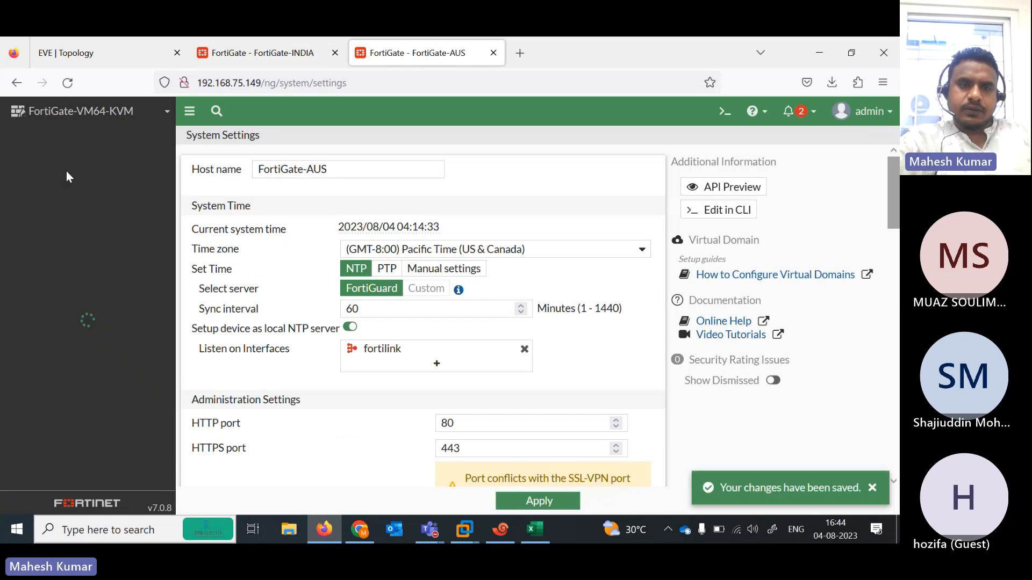
# - Switch FortiGate-AUS port3 from DHCP to manual at 192.168.75.149/255.255.255.0 and confirm
pyautogui.click(63, 157)
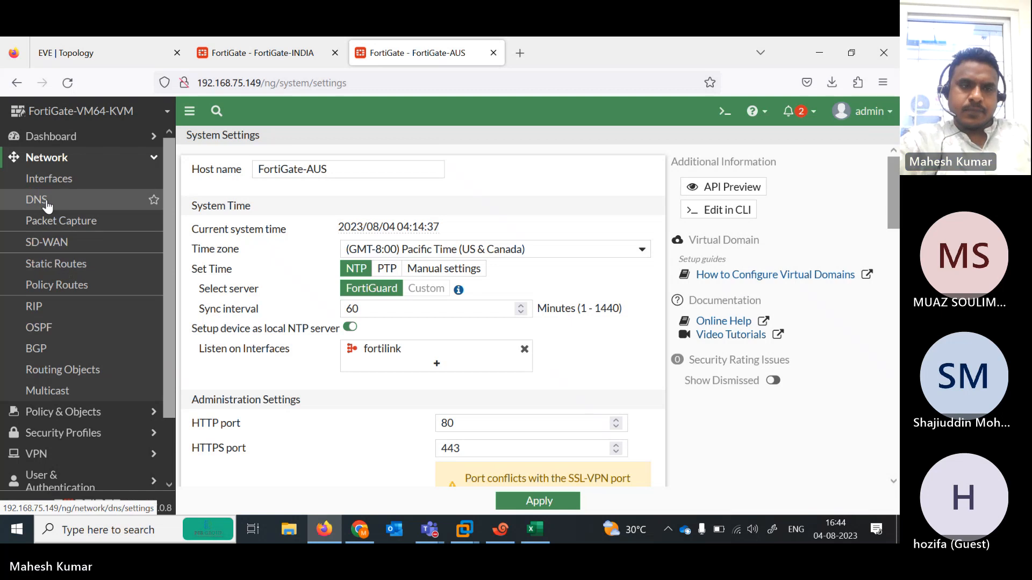
pyautogui.click(49, 179)
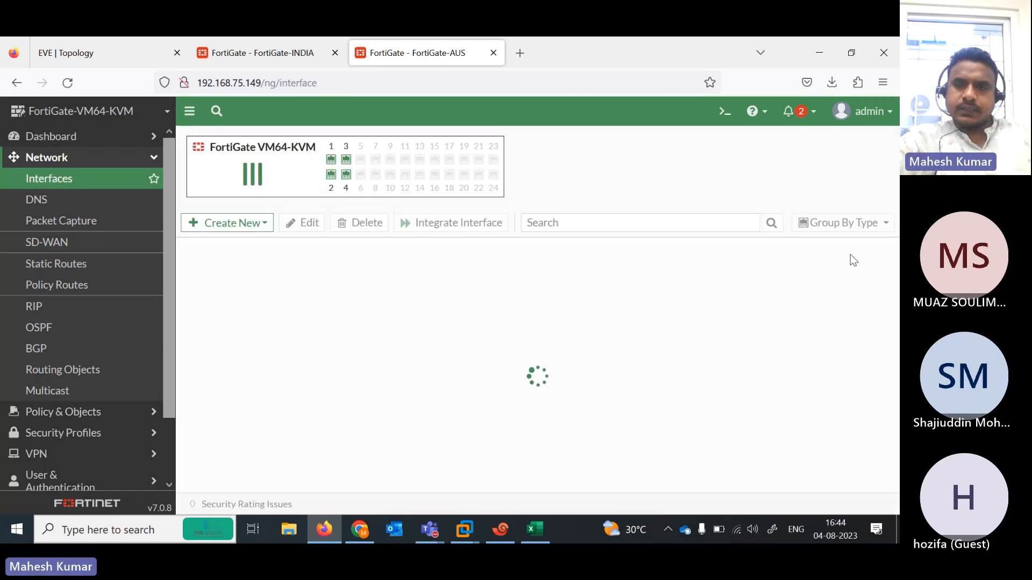
pyautogui.scroll(-2, 891, 357)
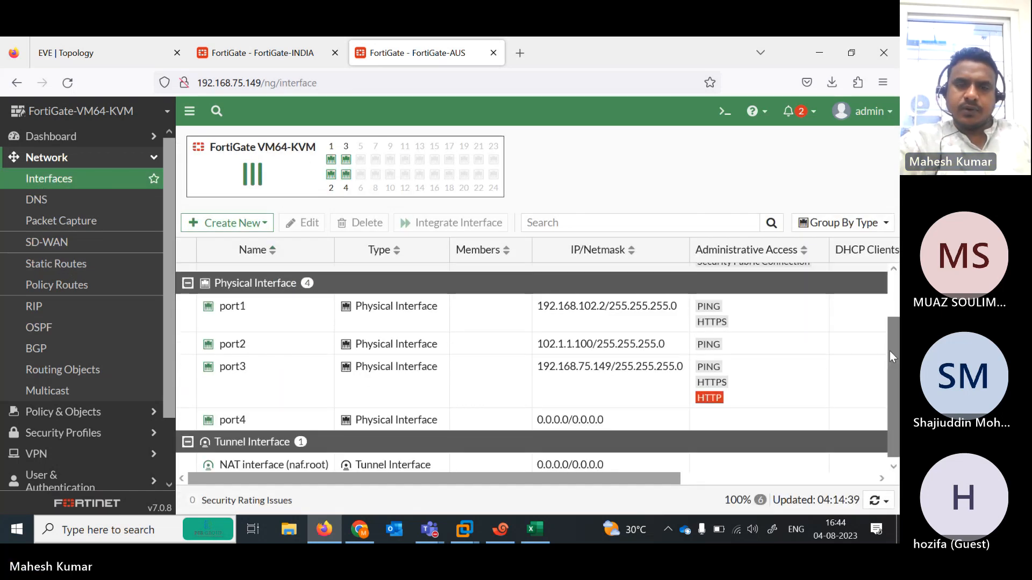
pyautogui.doubleClick(369, 390)
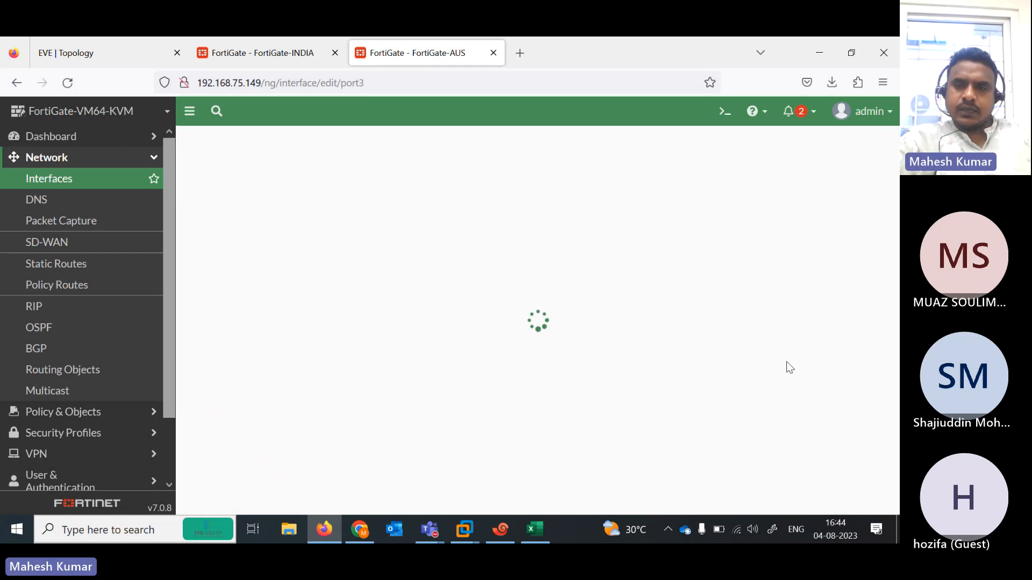
pyautogui.scroll(-1, 643, 297)
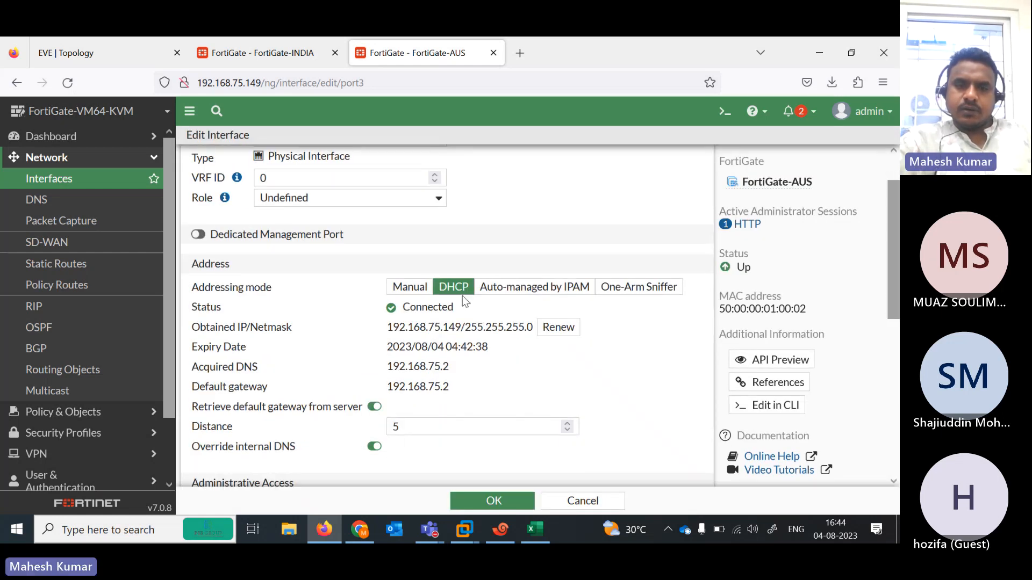
pyautogui.click(410, 287)
pyautogui.click(492, 501)
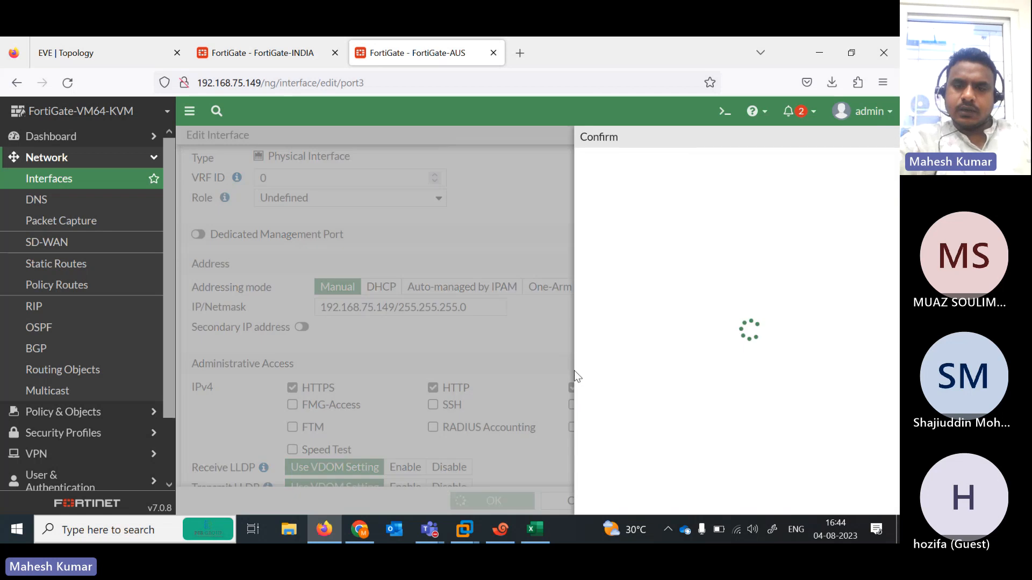
pyautogui.click(679, 501)
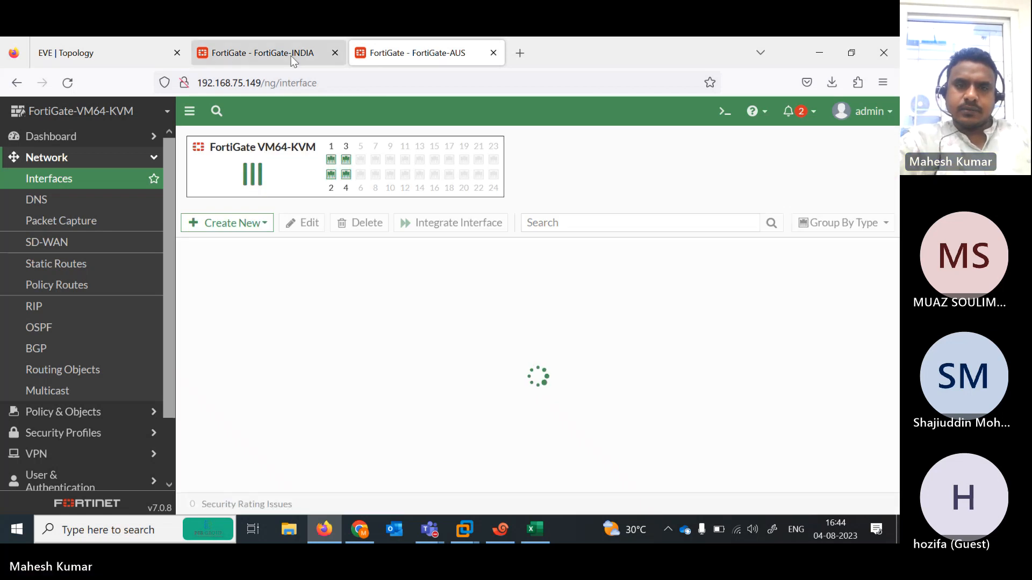
# - Check the gateway addresses in the lab topology and open India's Static Routes list
pyautogui.click(107, 53)
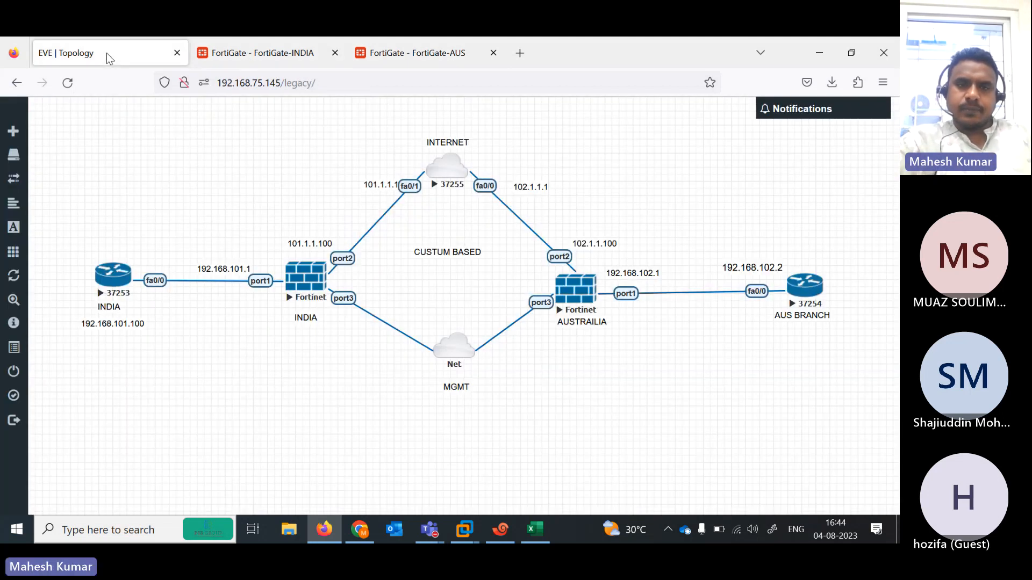
pyautogui.click(263, 53)
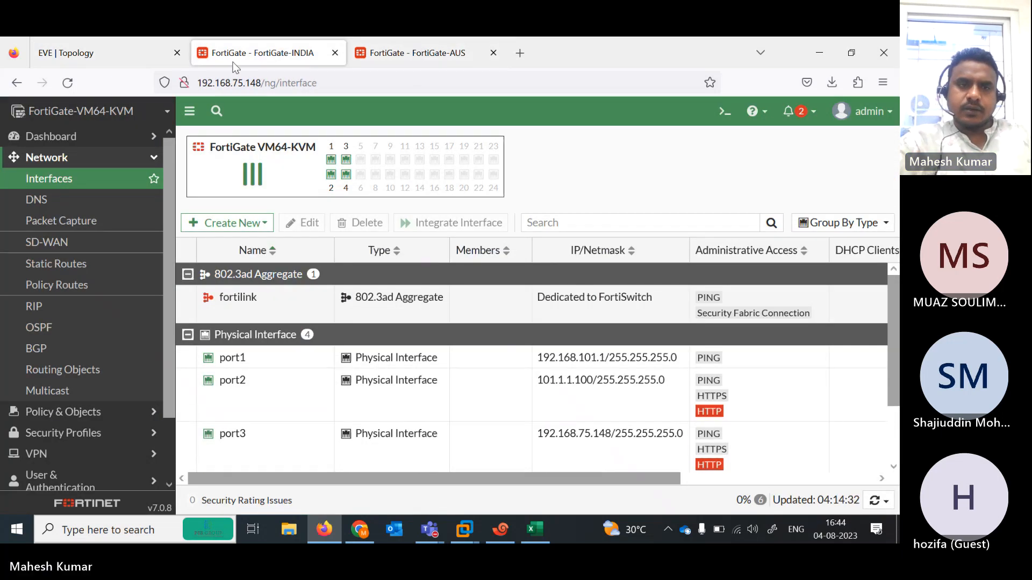
pyautogui.click(149, 50)
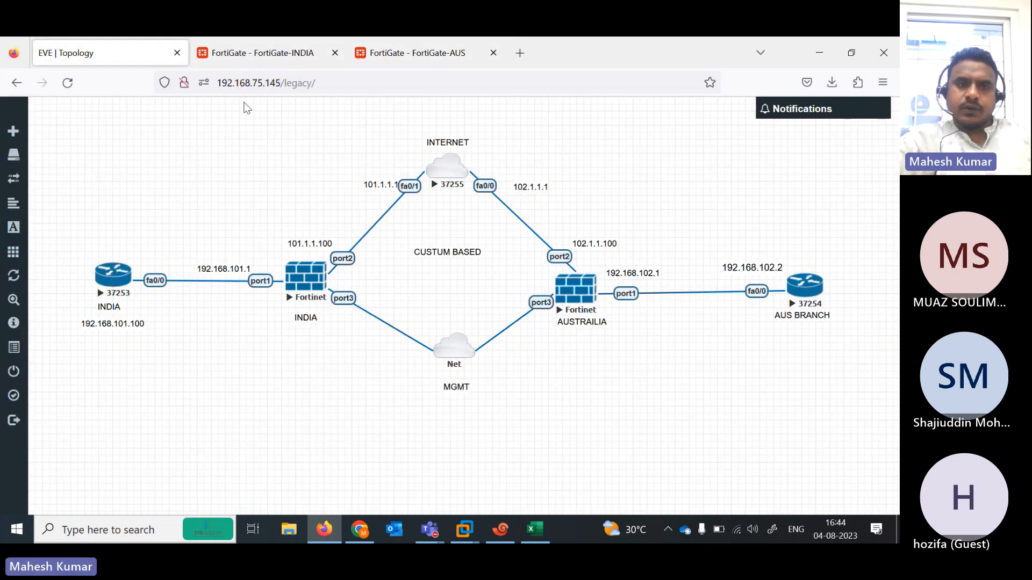
pyautogui.click(238, 60)
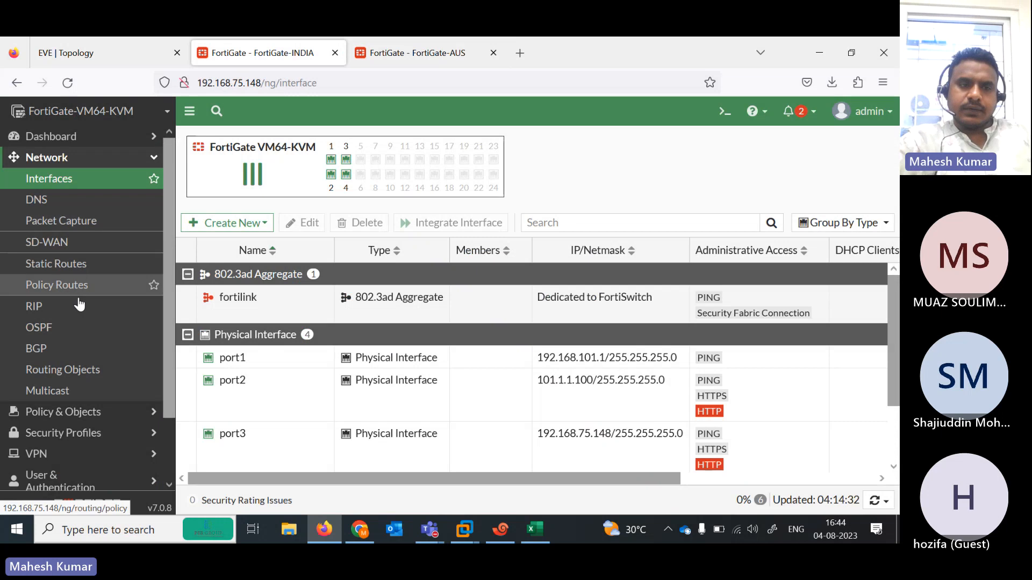
pyautogui.click(78, 60)
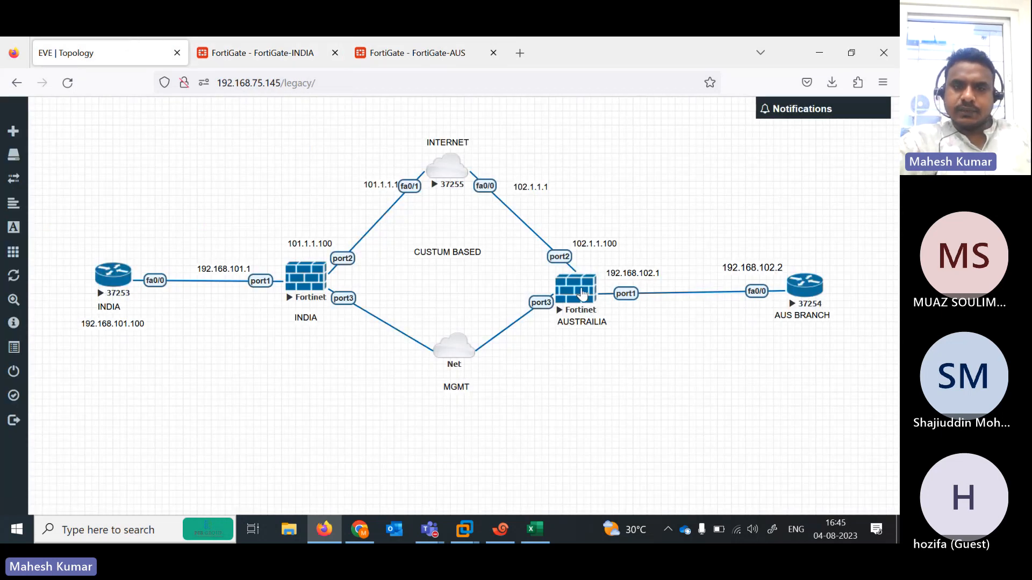
pyautogui.click(261, 52)
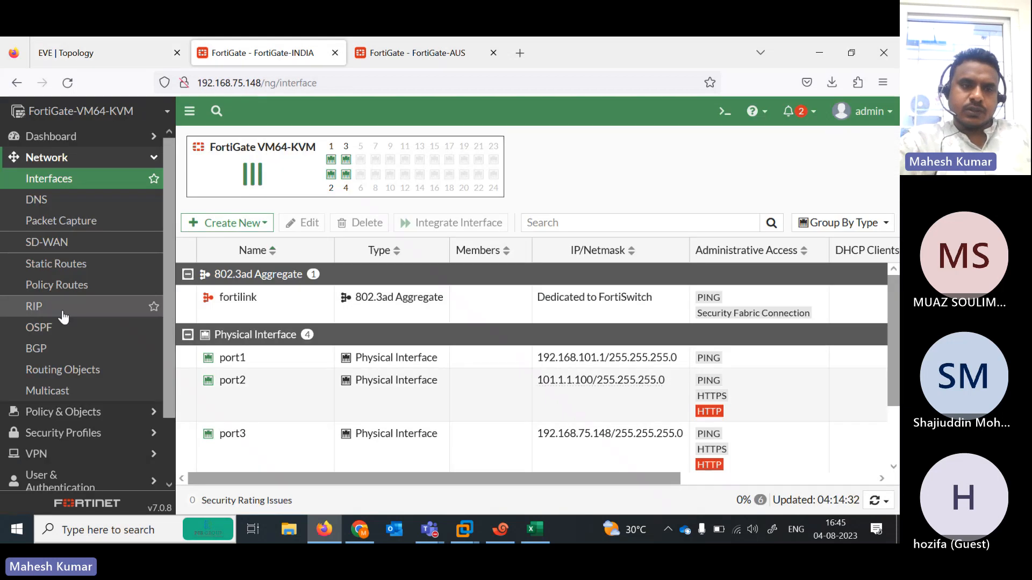
pyautogui.click(54, 263)
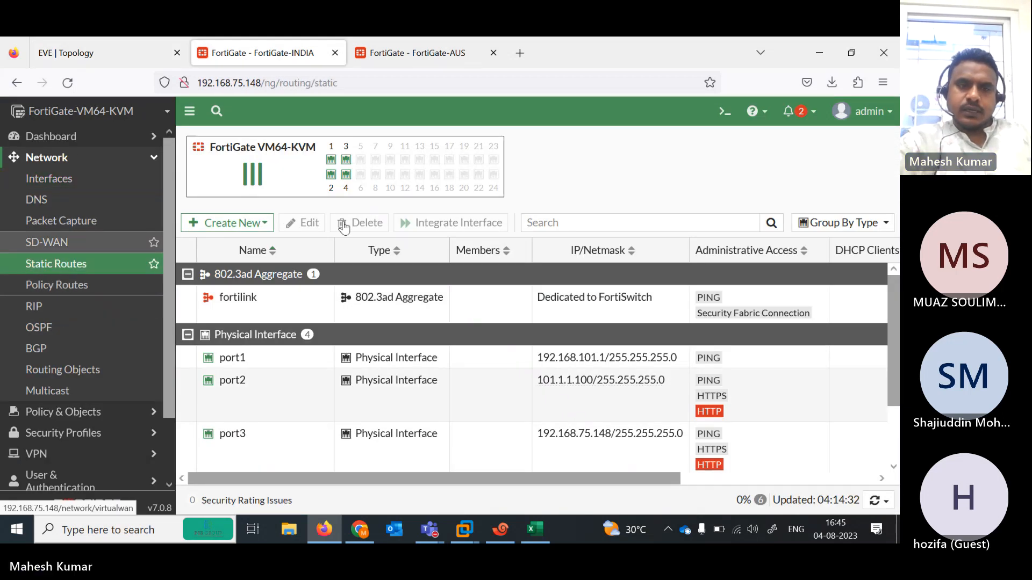
pyautogui.click(111, 49)
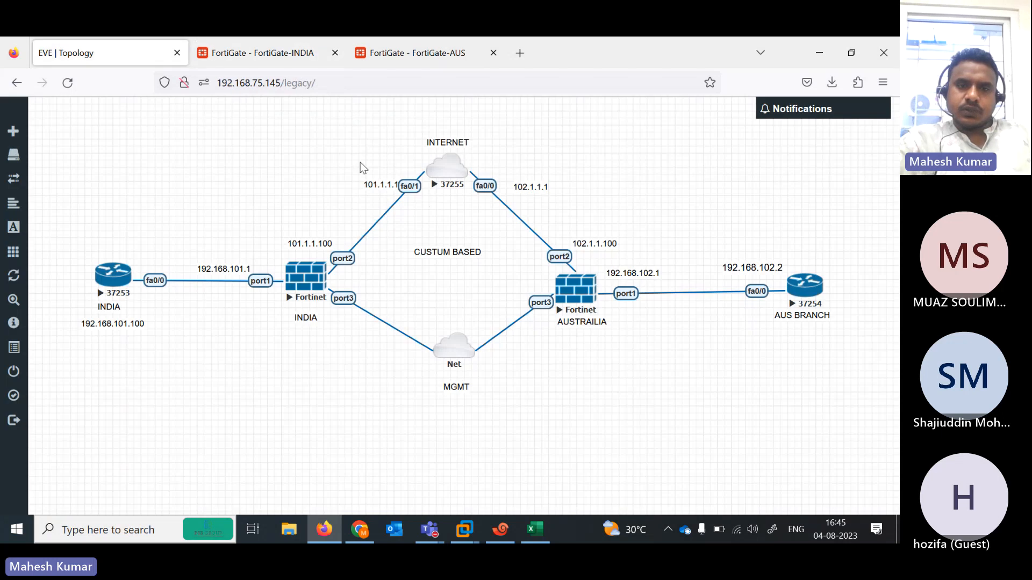
pyautogui.click(263, 53)
# - Create India's default route 0.0.0.0/0 via gateway 101.1.1.1 on port2
pyautogui.click(215, 141)
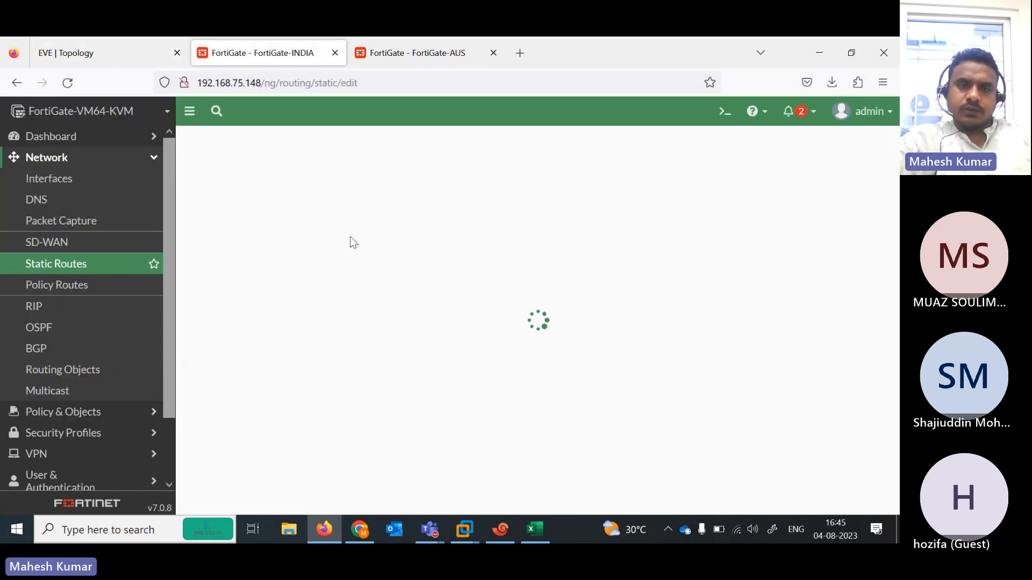
pyautogui.click(382, 214)
pyautogui.write('101.1.1.1')
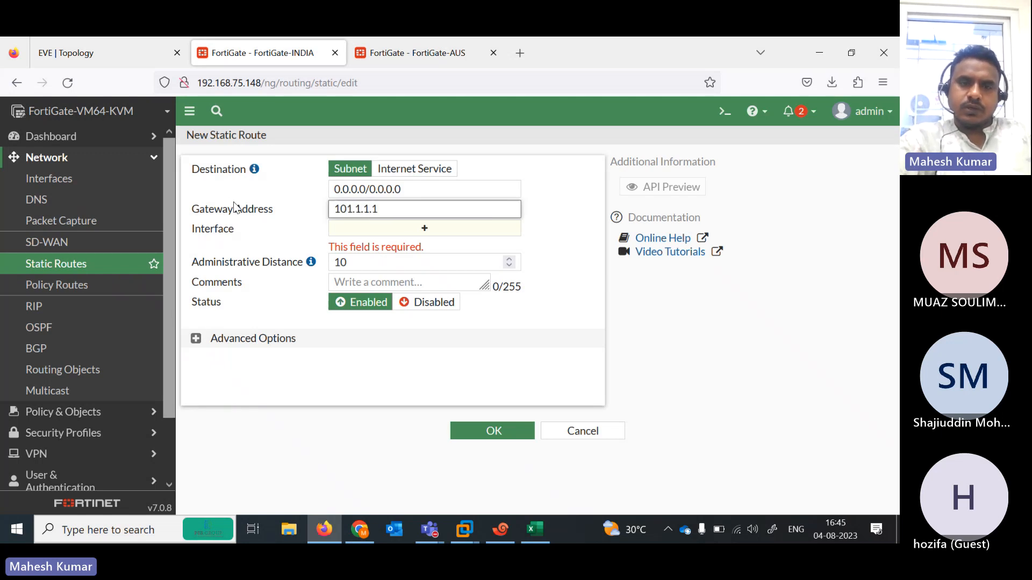
pyautogui.click(235, 207)
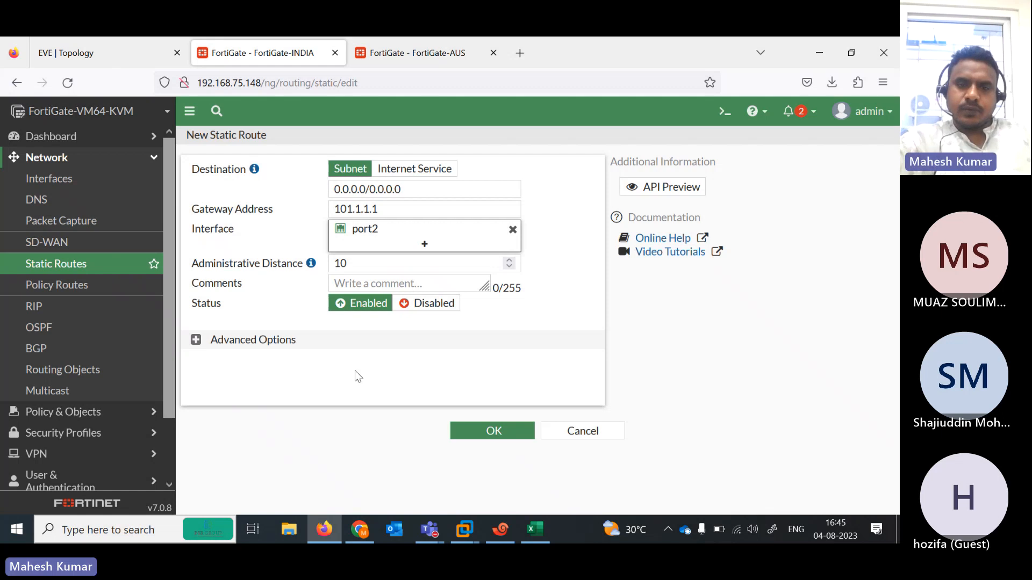
pyautogui.click(453, 422)
pyautogui.click(416, 53)
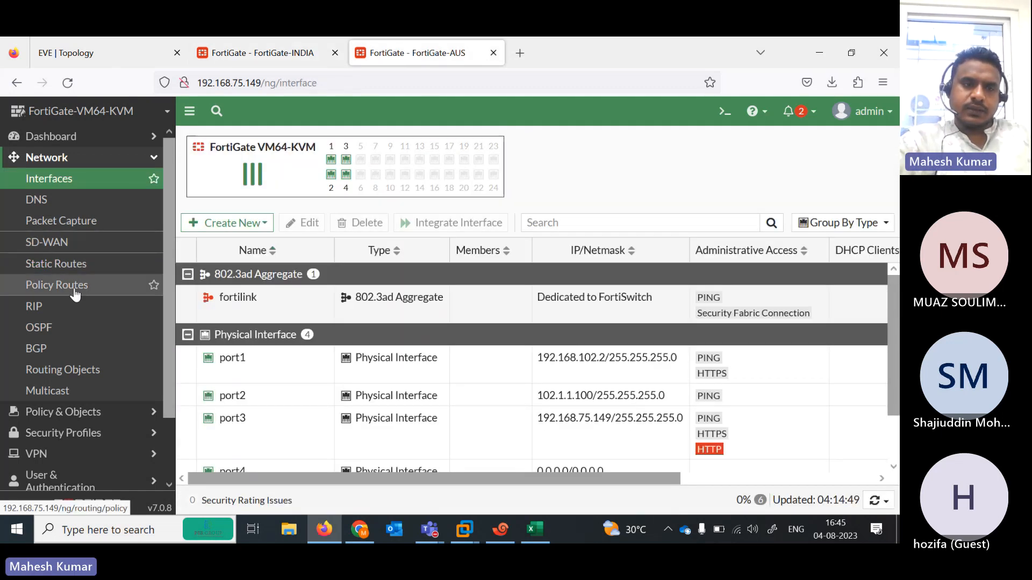
# - Create FortiGate-AUS's default route 0.0.0.0/0 via gateway 102.1.1.1 on port2
pyautogui.click(66, 264)
pyautogui.click(68, 58)
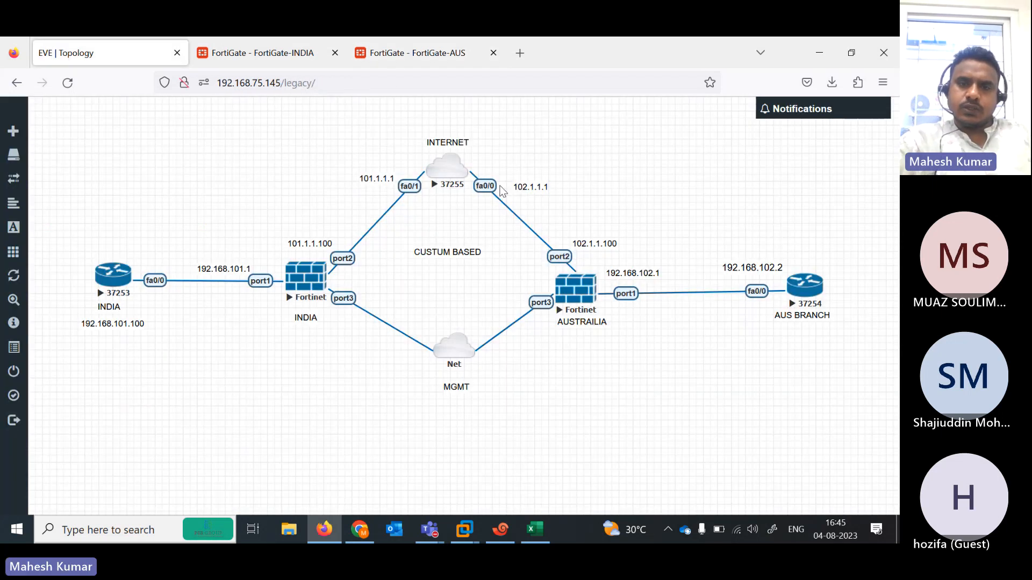
pyautogui.click(382, 54)
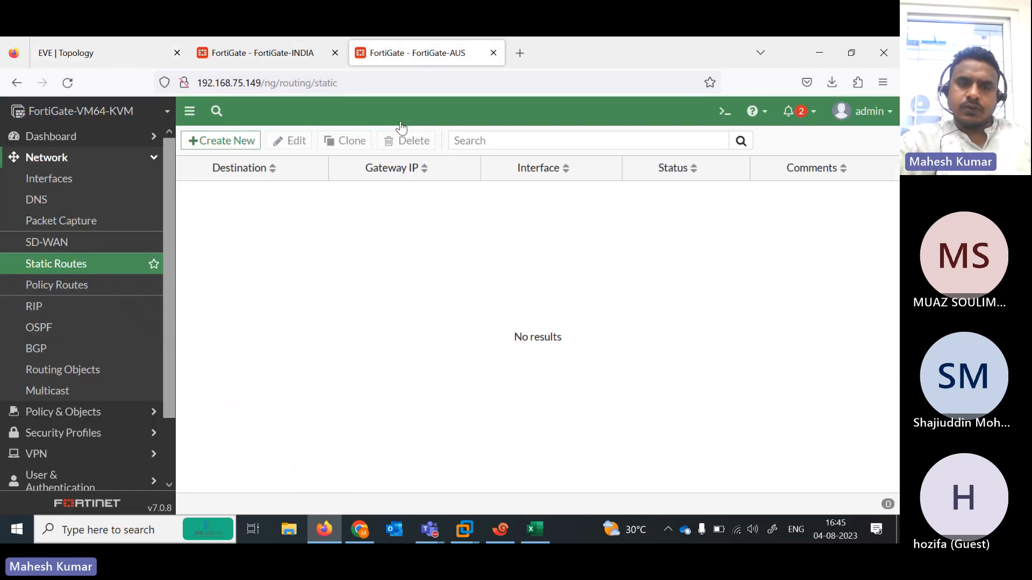
pyautogui.click(232, 150)
pyautogui.click(389, 209)
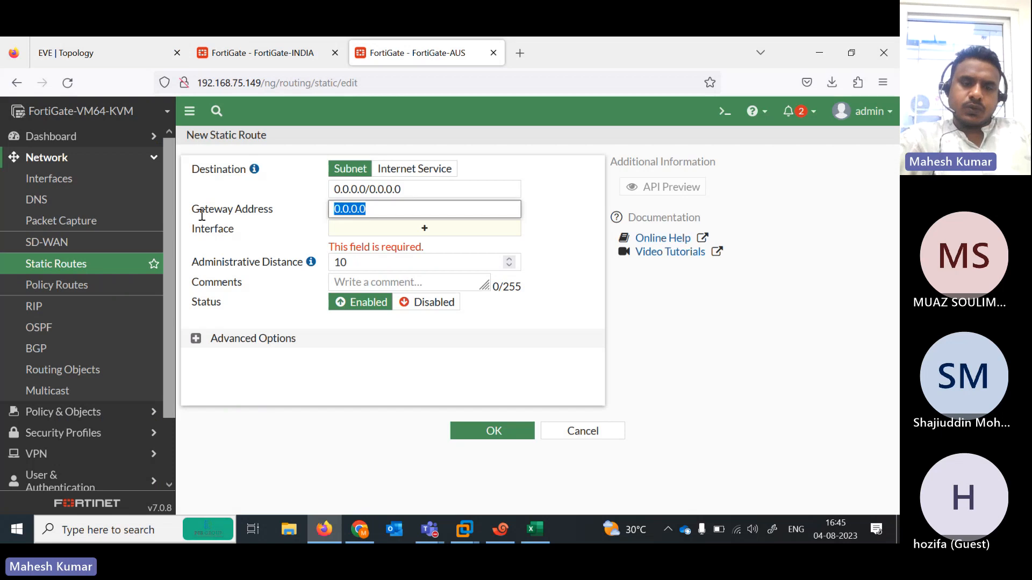
pyautogui.write('102')
pyautogui.click(194, 217)
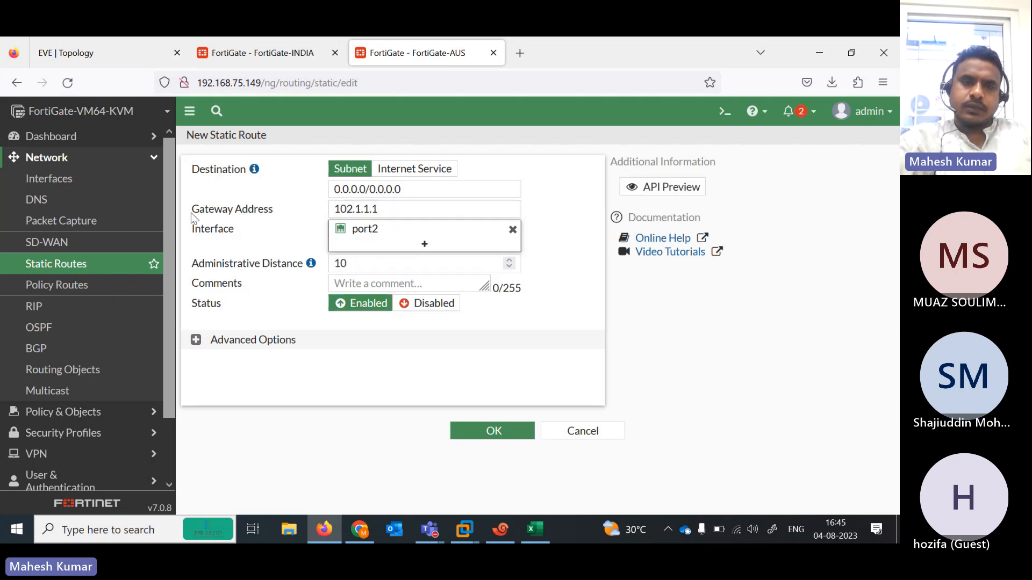
pyautogui.click(498, 432)
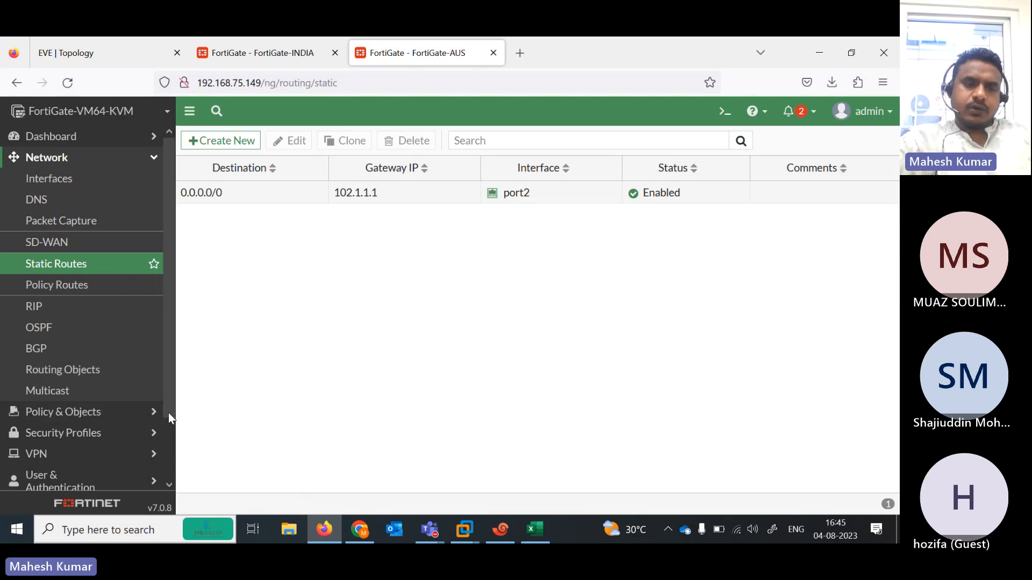
# - Open the VPN > IPsec Wizard on FortiGate-AUS
pyautogui.scroll(-3, 75, 429)
pyautogui.click(35, 382)
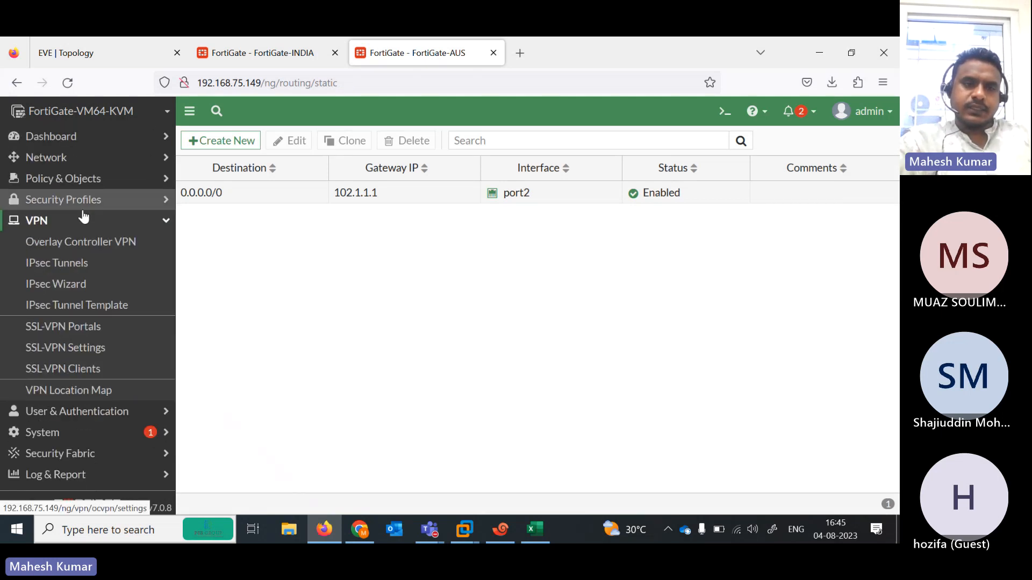
pyautogui.click(65, 282)
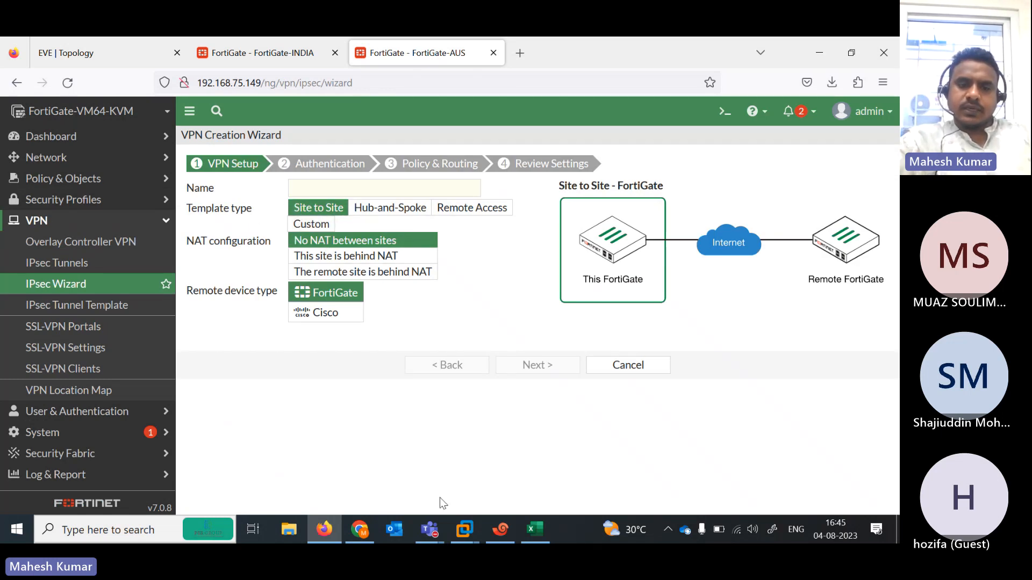
# - Check the 'IPv4 Site-Site VPN With GUI' wizard row in Excel, then minimize Excel
pyautogui.hotkey('alt', 'Tab')
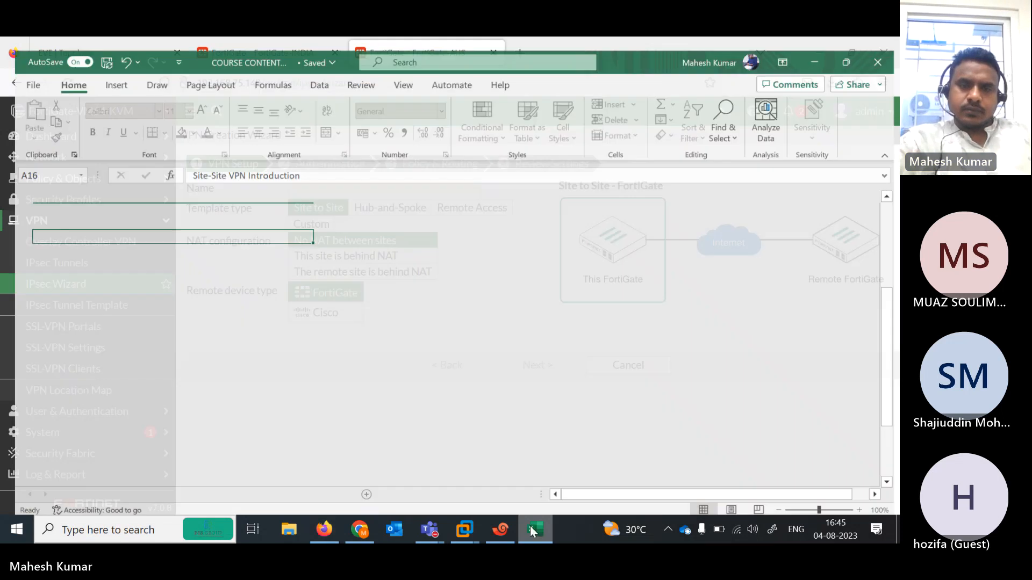
pyautogui.click(83, 247)
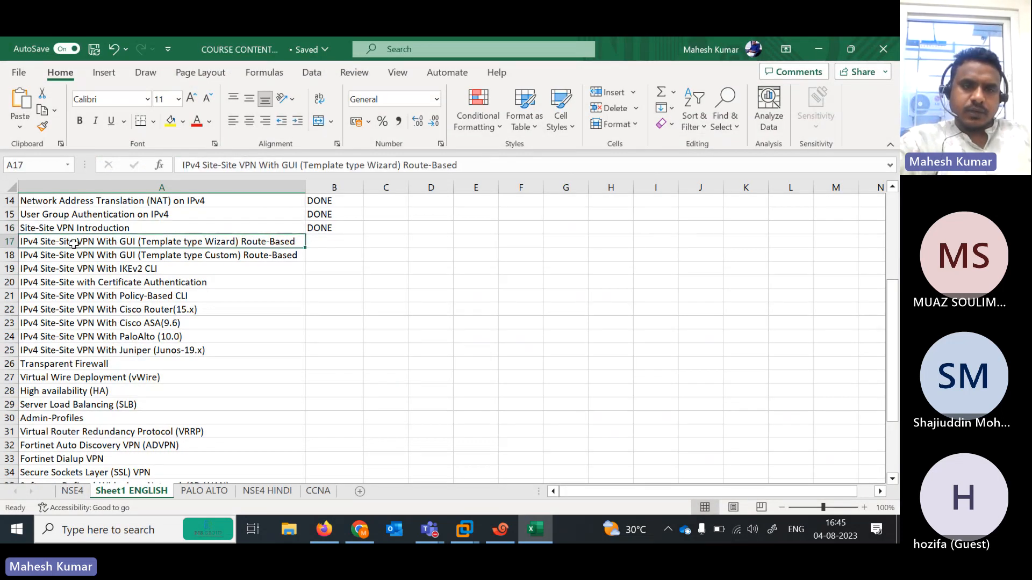
pyautogui.press('Right')
pyautogui.press('Left')
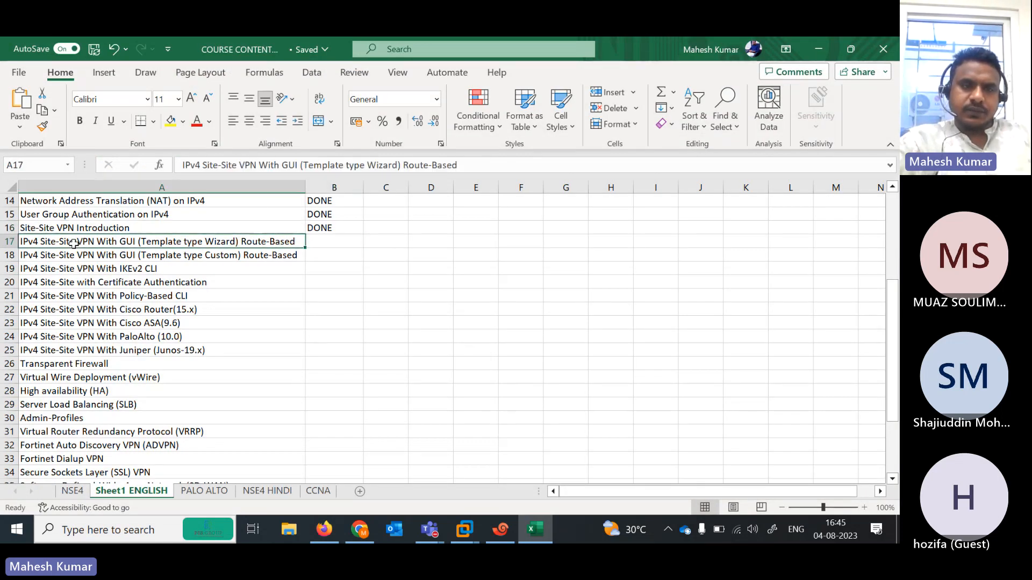
pyautogui.click(830, 48)
pyautogui.click(337, 187)
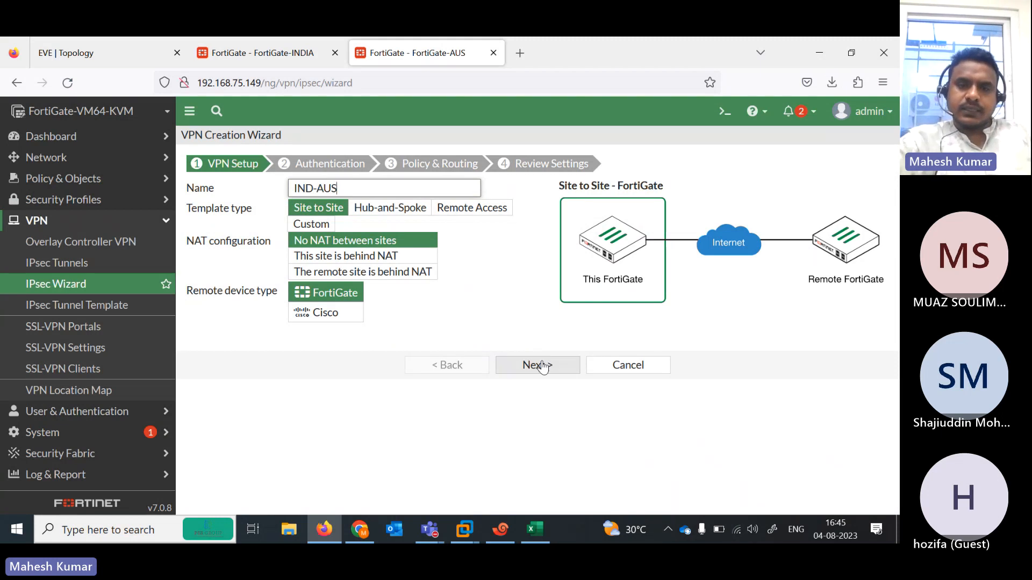
# - Check peer addresses in the topology and abandon the wizard started on FortiGate-AUS
pyautogui.click(537, 363)
pyautogui.click(344, 207)
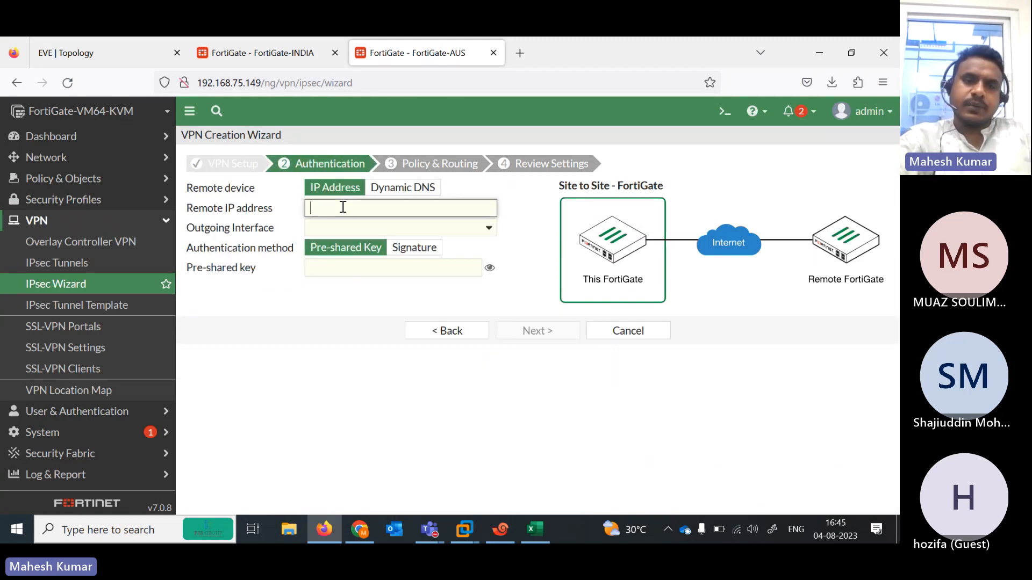
pyautogui.click(73, 54)
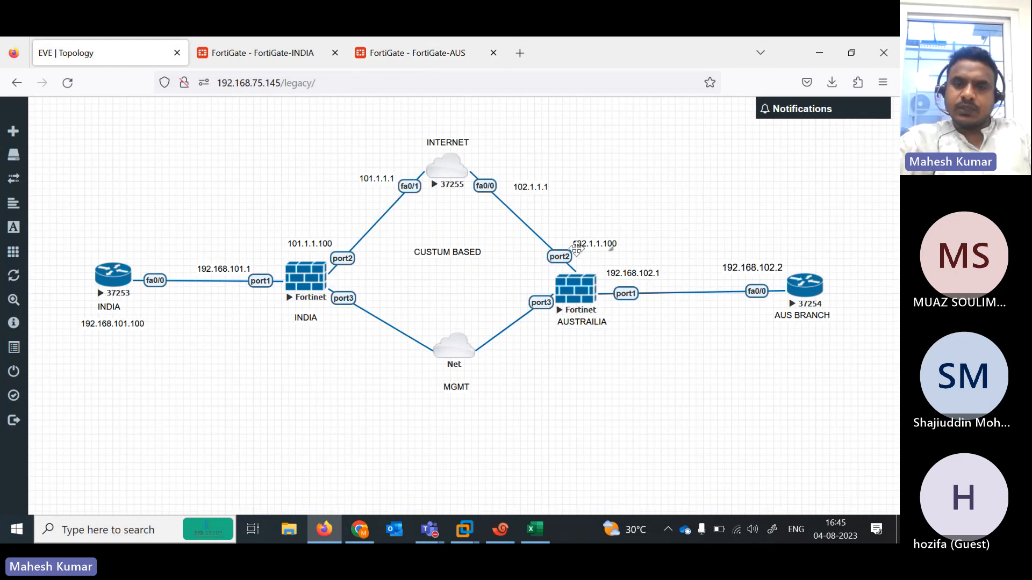
pyautogui.click(283, 50)
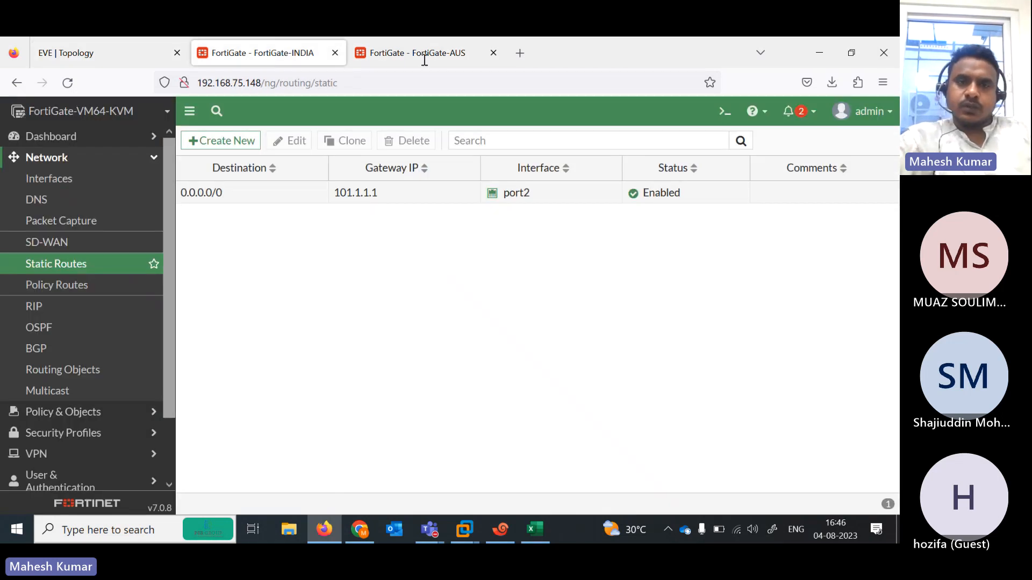
pyautogui.click(365, 43)
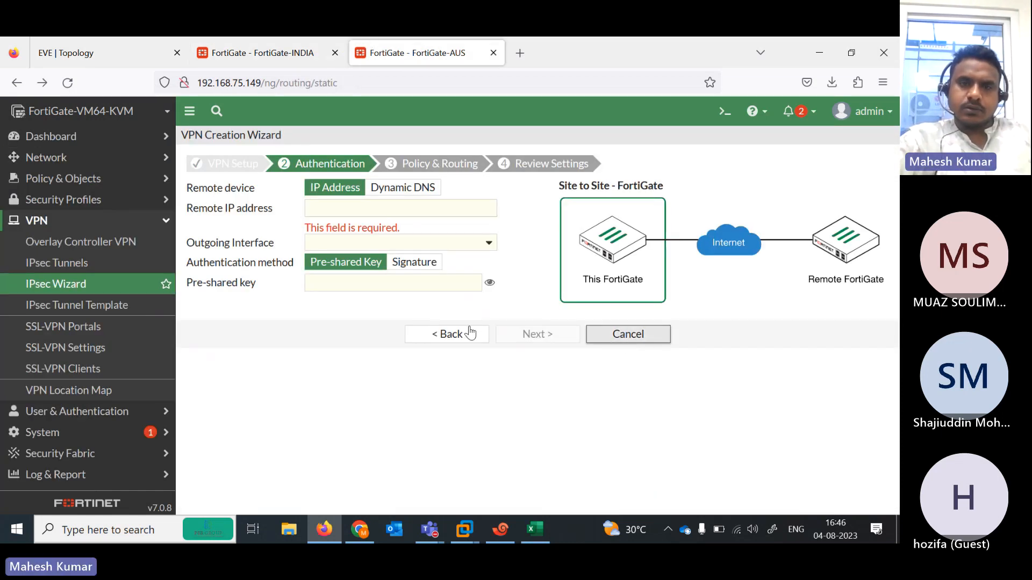
pyautogui.click(263, 52)
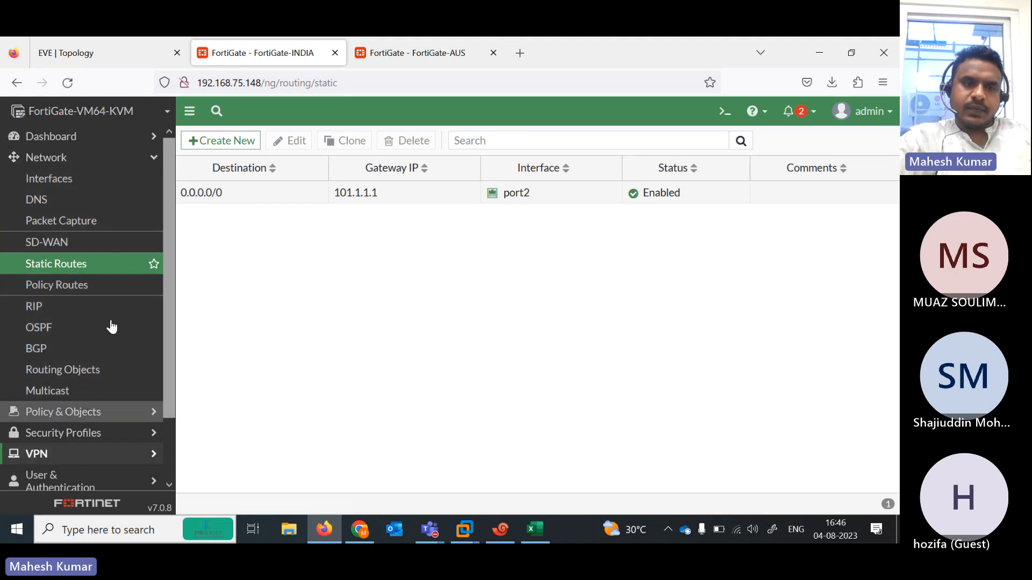
# - Start the IPsec Wizard on FortiGate-INDIA with tunnel name IND-AUS
pyautogui.click(36, 454)
pyautogui.click(56, 285)
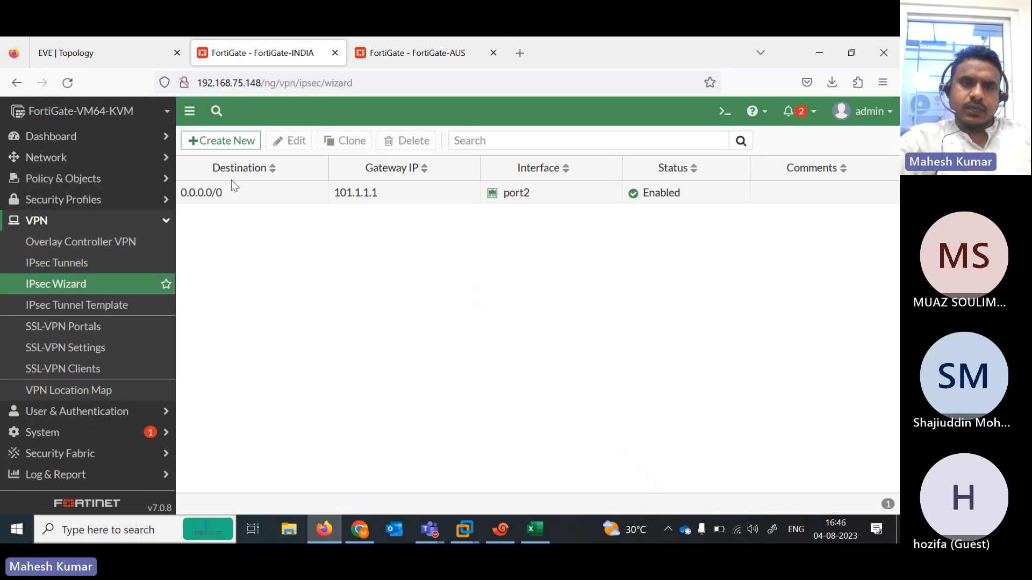
pyautogui.click(319, 193)
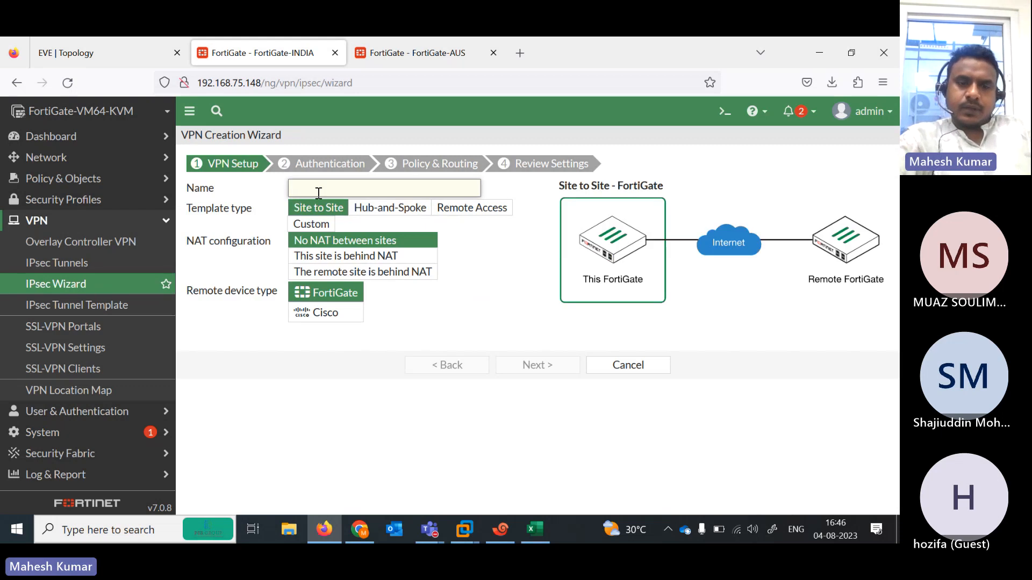
pyautogui.write('IND-AU')
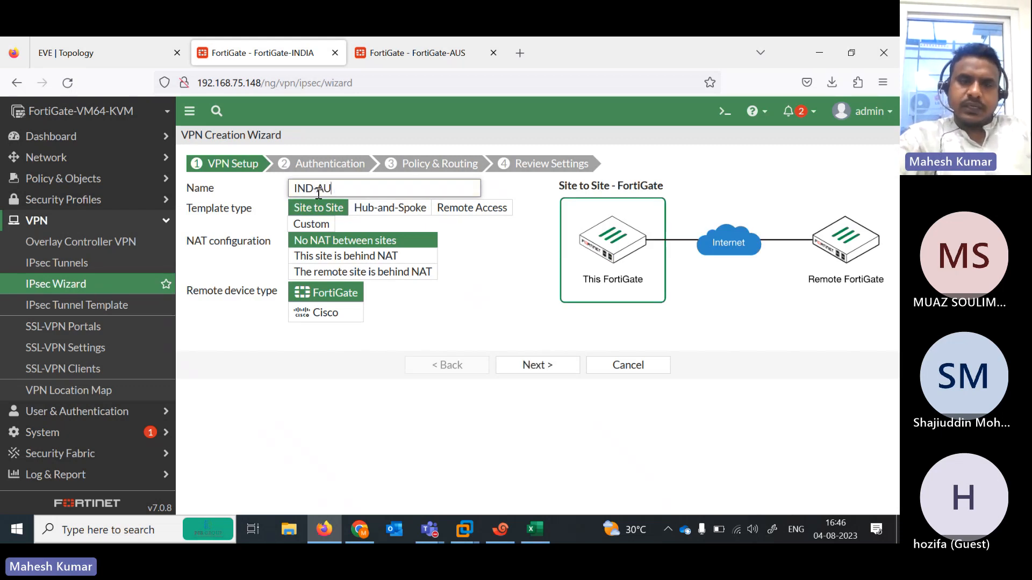
pyautogui.write('S')
pyautogui.click(556, 361)
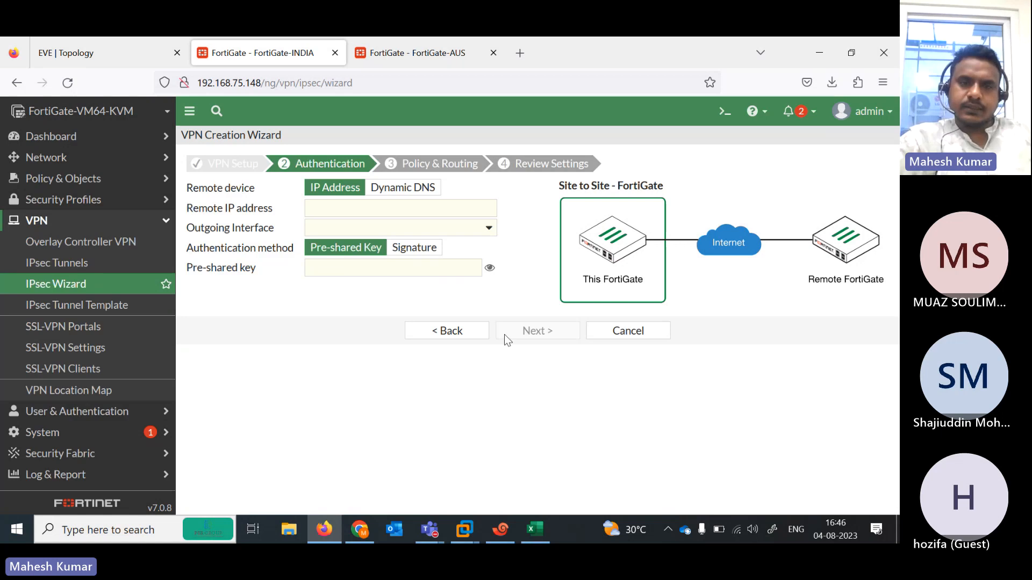
# - Set remote peer 102.1.1.1 on port2 with the pre-shared key, then continue to Policy & Routing
pyautogui.click(351, 208)
pyautogui.click(88, 47)
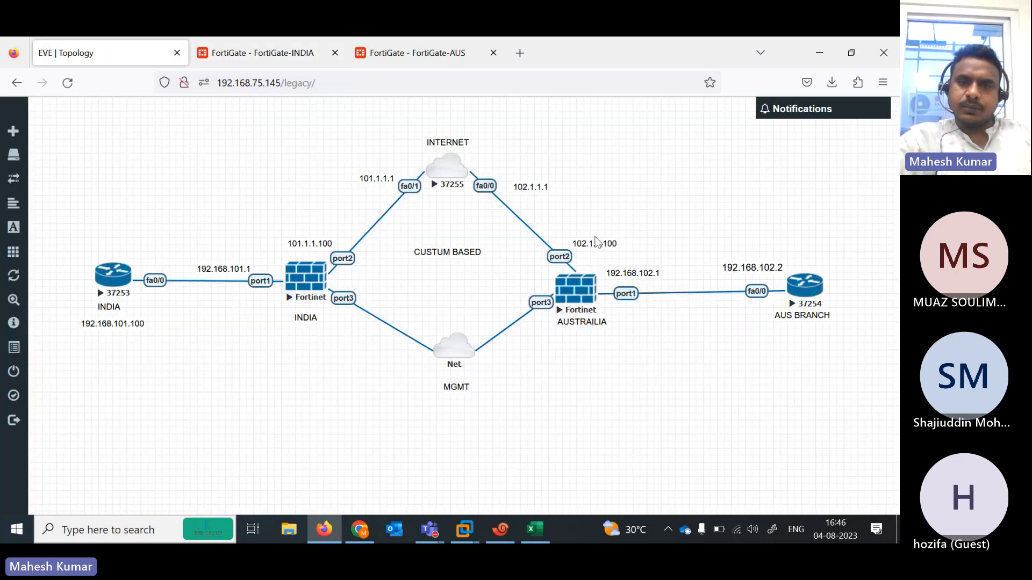
pyautogui.click(258, 53)
pyautogui.write('1')
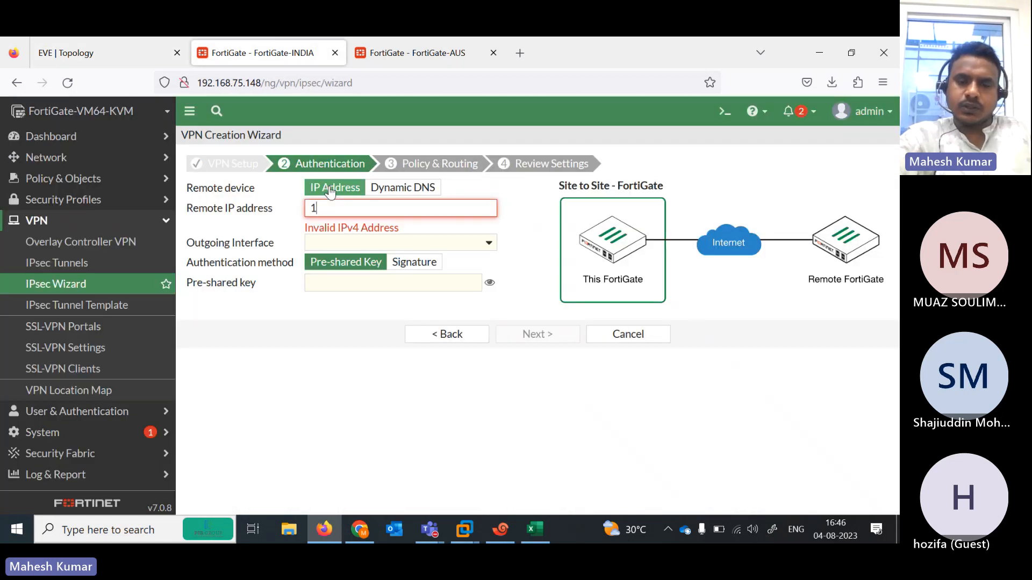
pyautogui.write('02.1.1.11')
pyautogui.press('Tab')
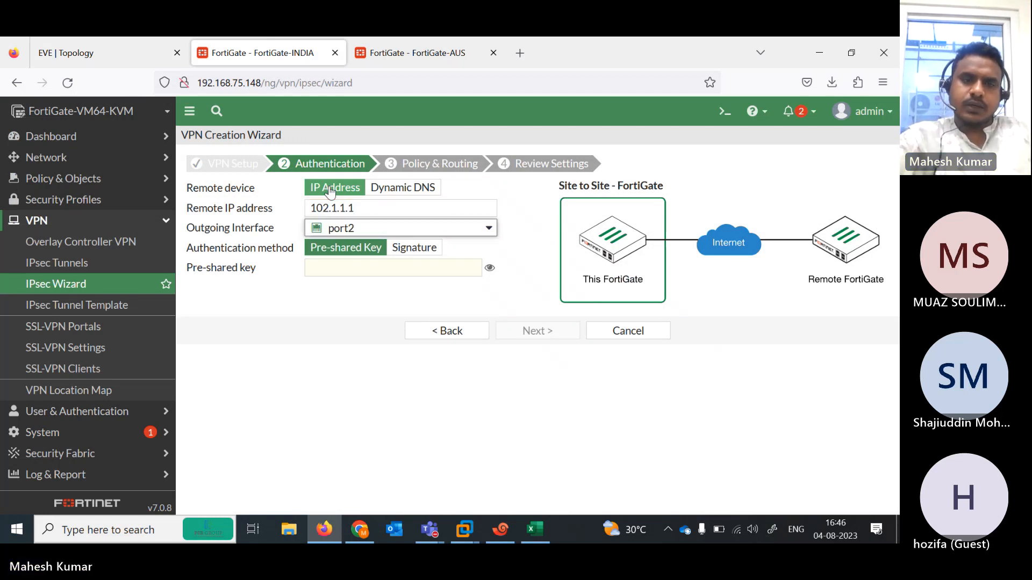
pyautogui.click(381, 274)
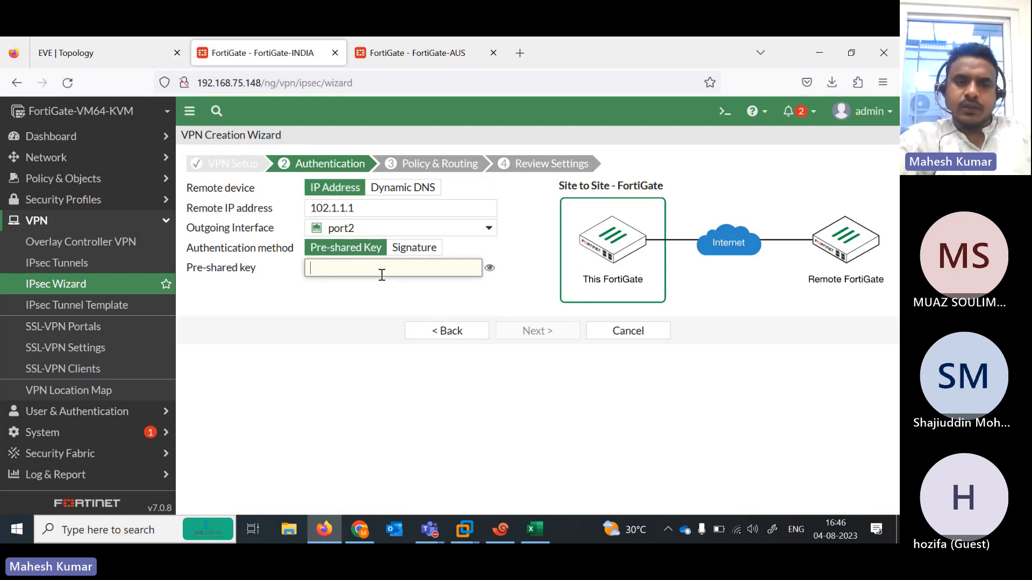
pyautogui.write('fortinet')
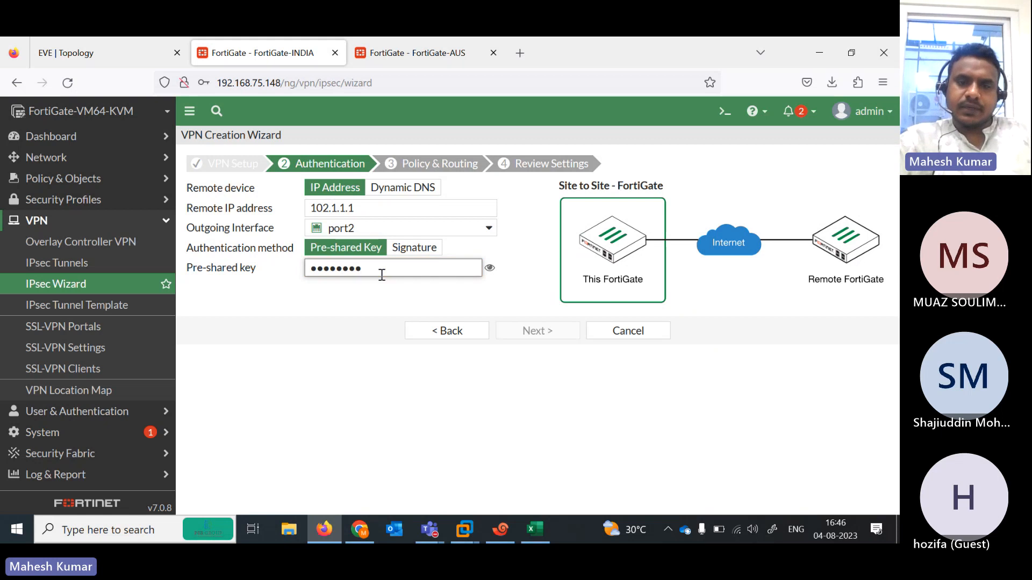
pyautogui.click(490, 268)
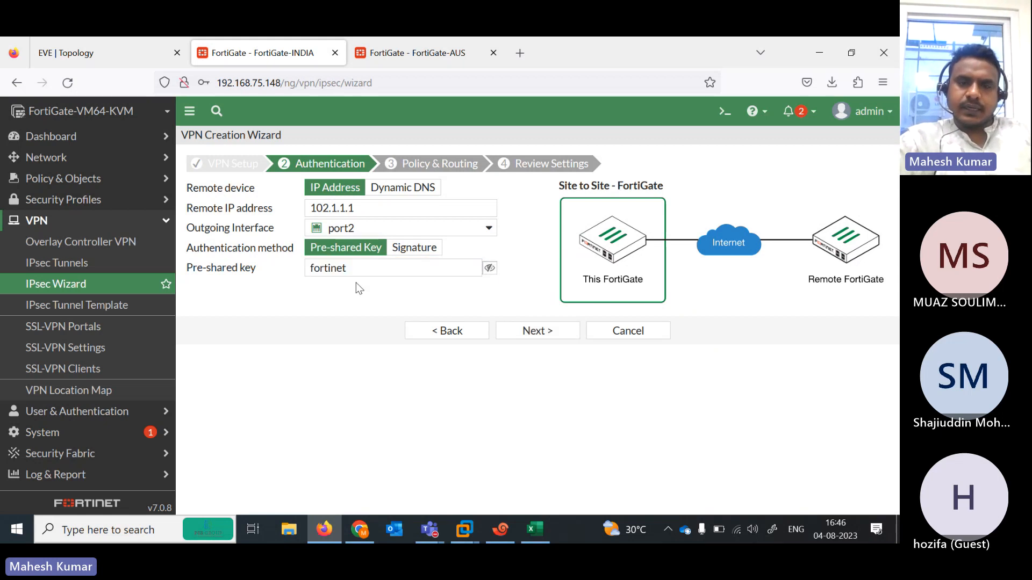
pyautogui.click(525, 329)
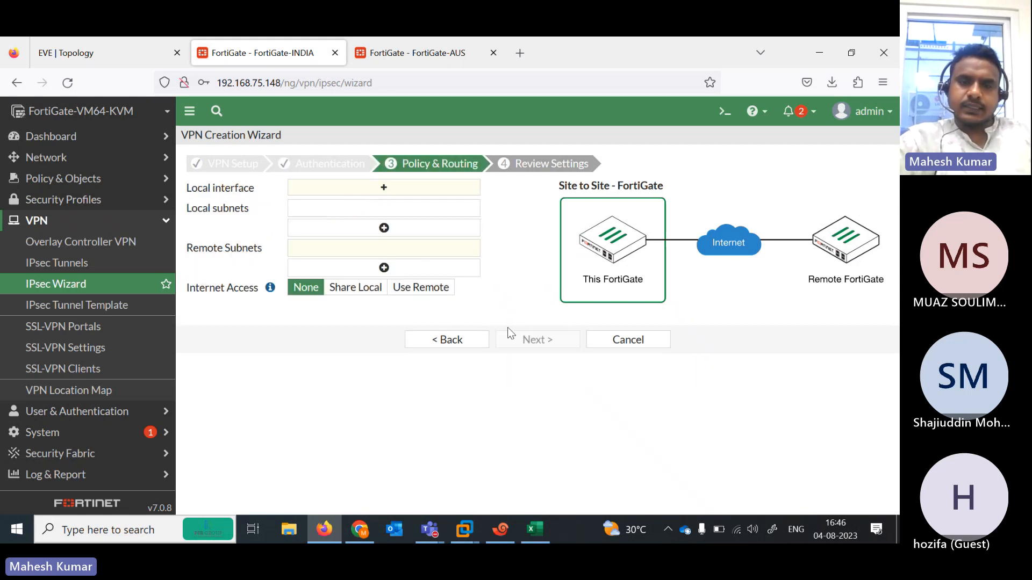
# - Choose port1 as the tunnel's local interface
pyautogui.click(315, 189)
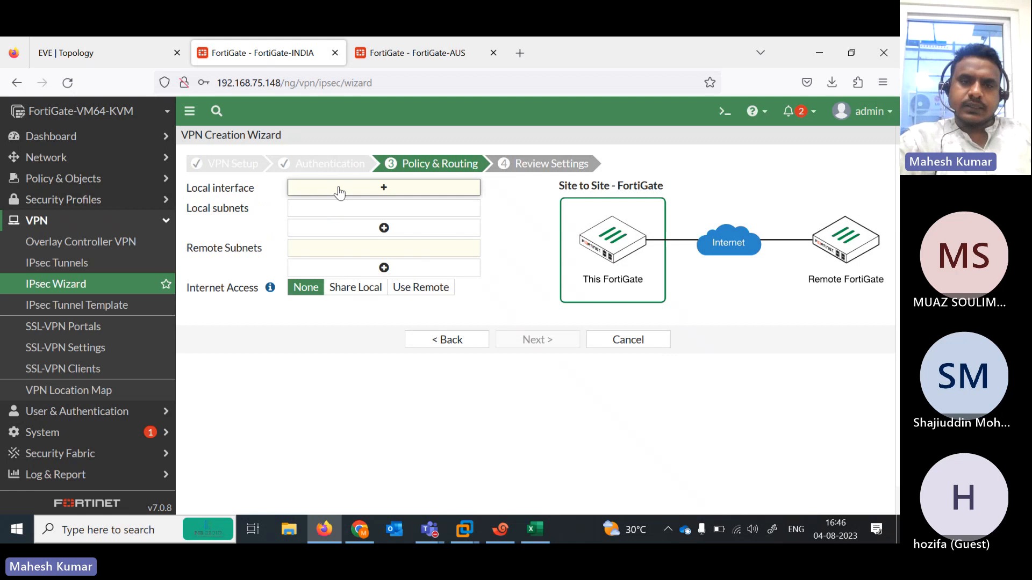
pyautogui.click(111, 48)
pyautogui.click(266, 51)
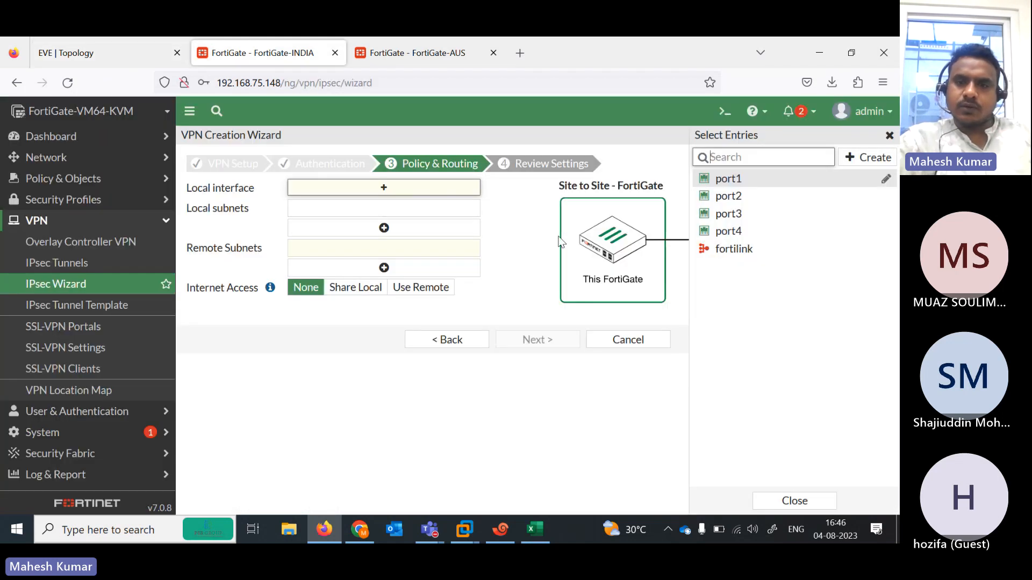
pyautogui.click(722, 179)
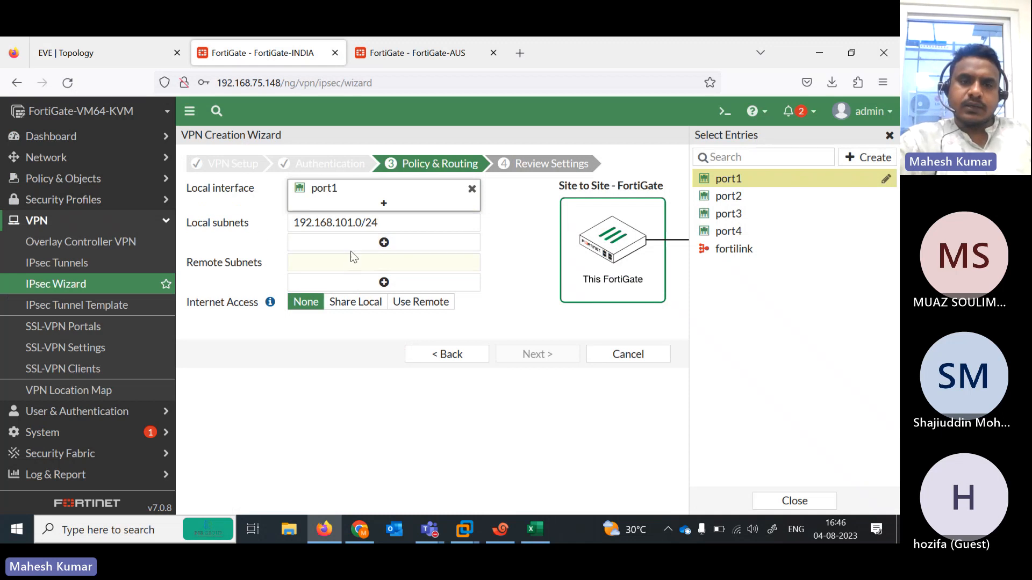
# - Set remote subnet 192.168.102.0/24, review, and create the IND-AUS VPN
pyautogui.moveTo(386, 222); pyautogui.dragTo(258, 223)
pyautogui.hotkey('ctrl', 'c')
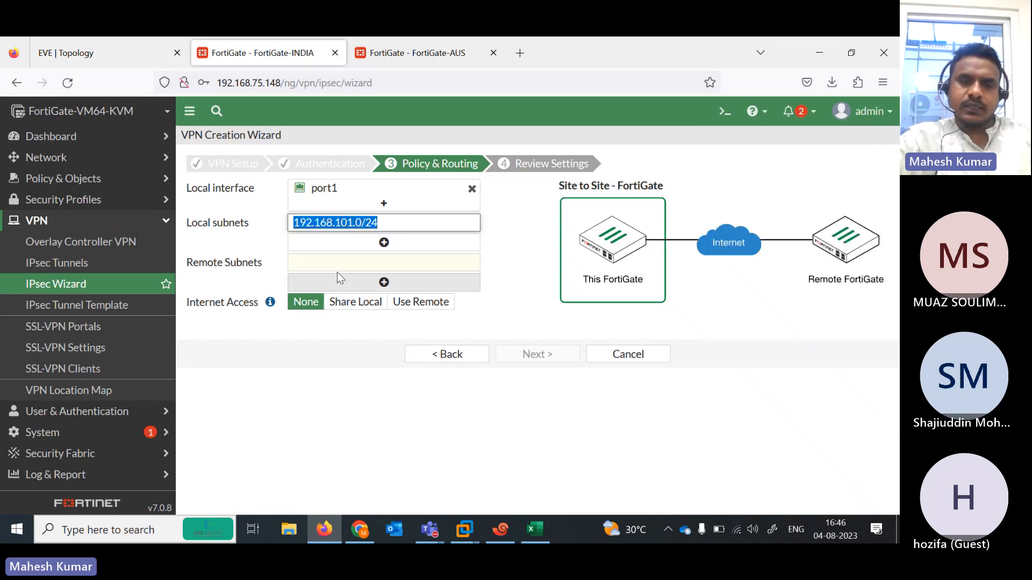
pyautogui.click(359, 261)
pyautogui.hotkey('ctrl', 'v')
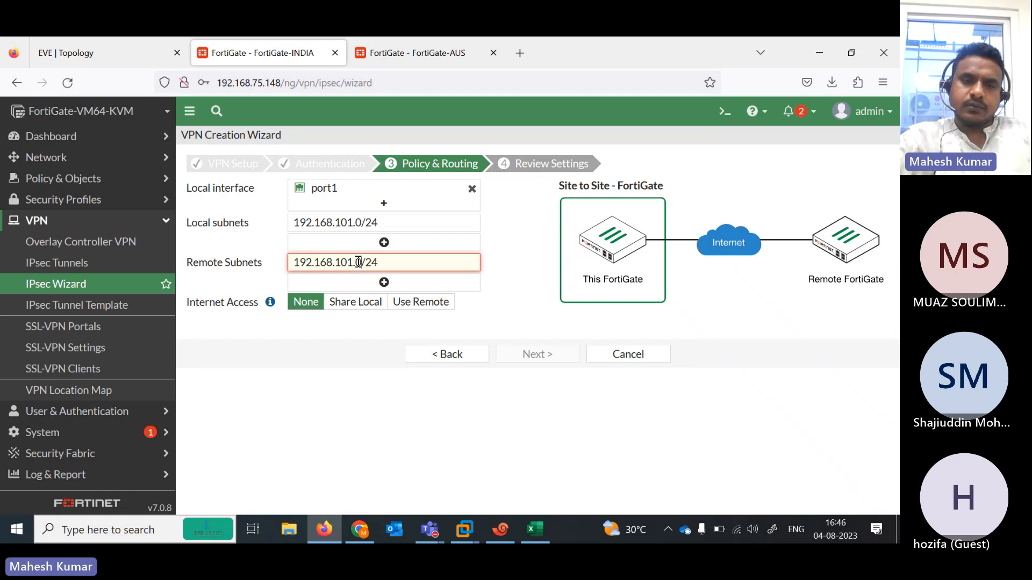
pyautogui.click(359, 261)
pyautogui.press('BackSpace')
pyautogui.write('2')
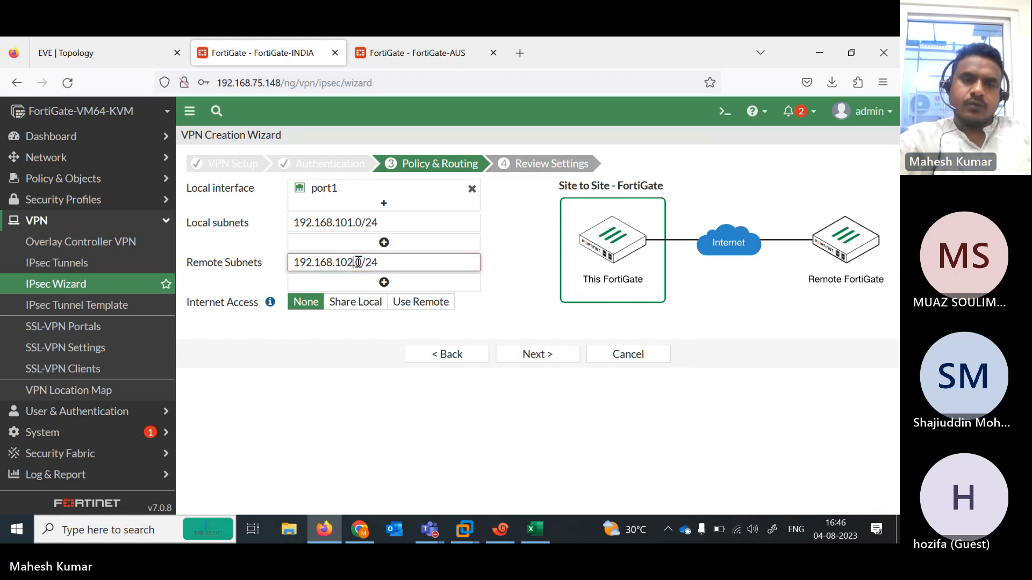
pyautogui.click(123, 46)
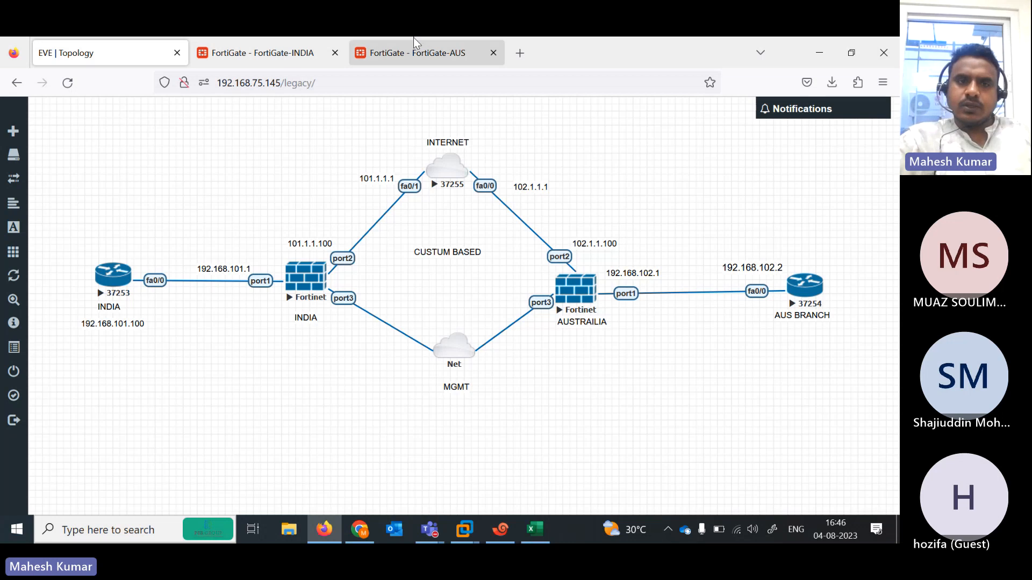
pyautogui.click(301, 52)
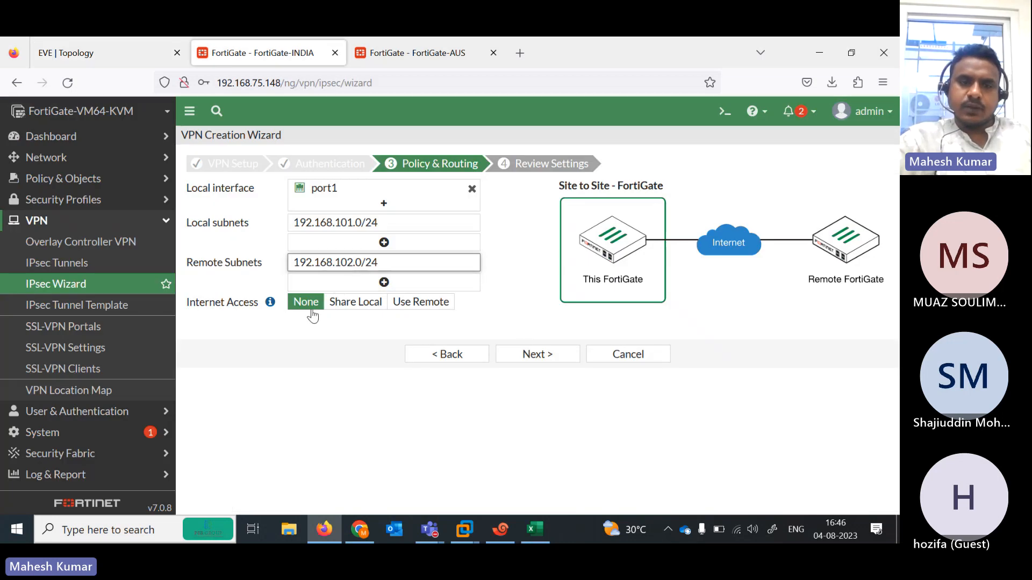
pyautogui.click(529, 352)
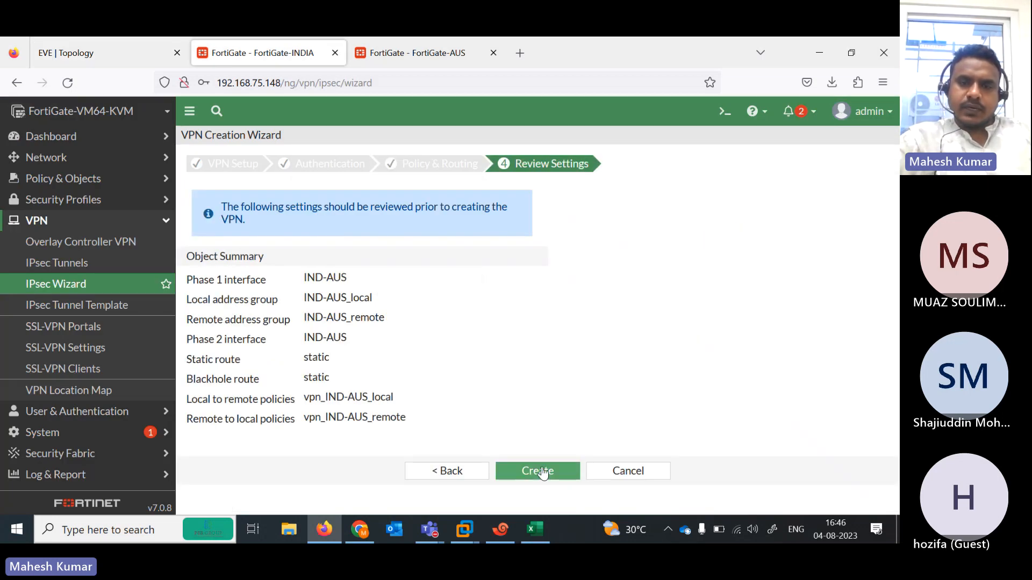
pyautogui.click(540, 472)
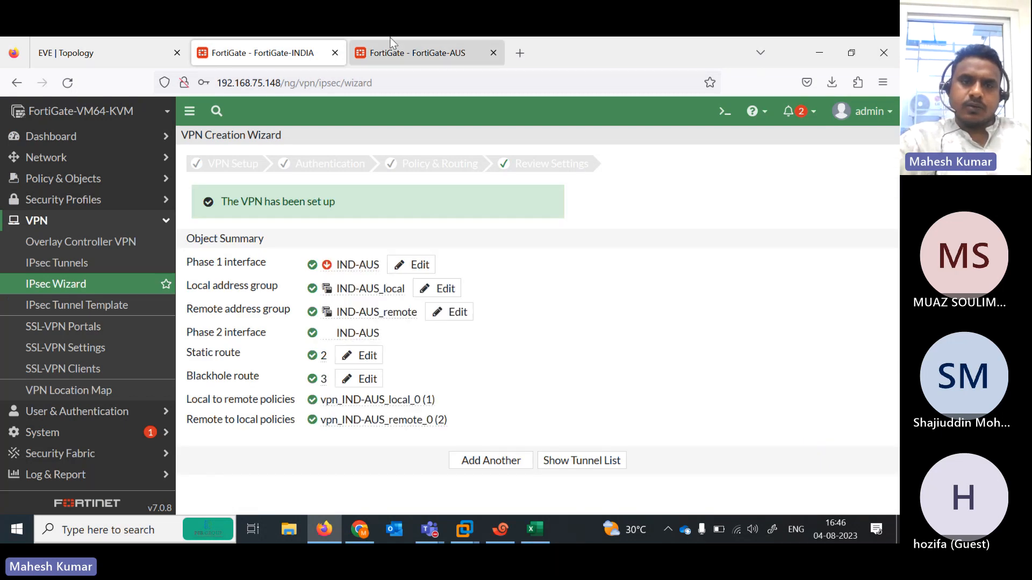
# - On FortiGate-AUS, open the IPsec Wizard, name the site-to-site tunnel AUS-IND, and proceed
pyautogui.click(389, 39)
pyautogui.click(99, 43)
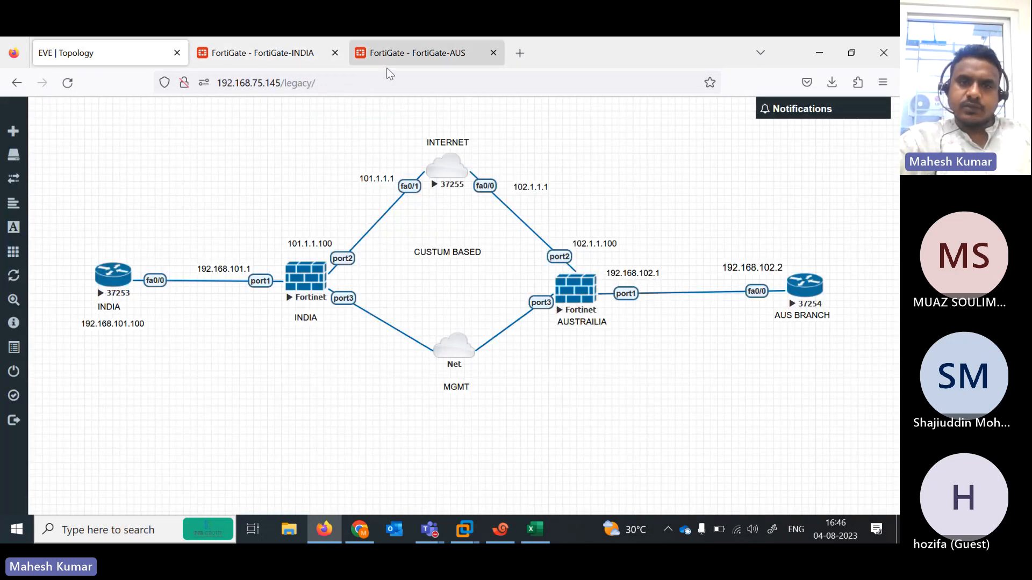
pyautogui.click(385, 52)
pyautogui.click(84, 454)
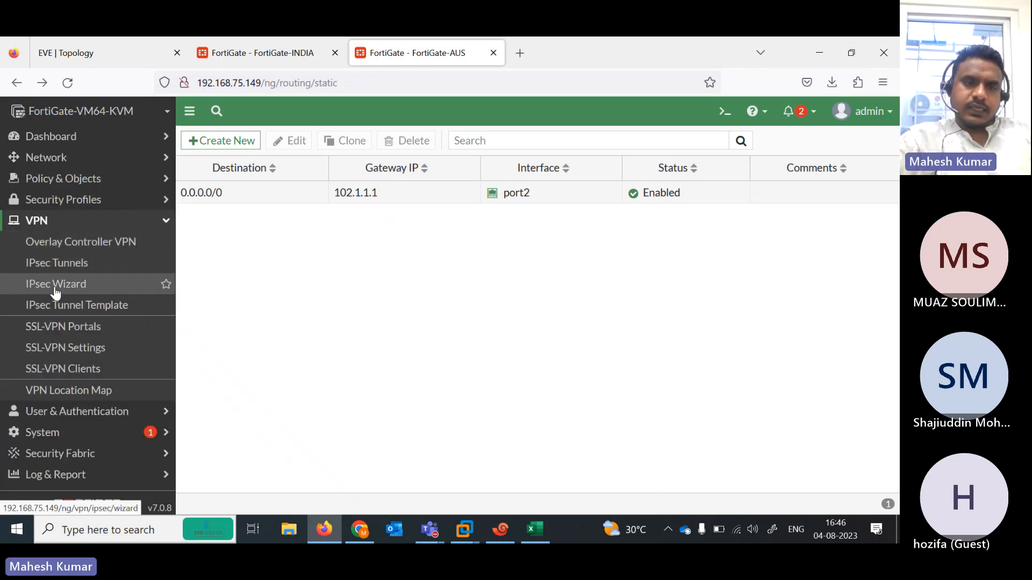
pyautogui.click(54, 284)
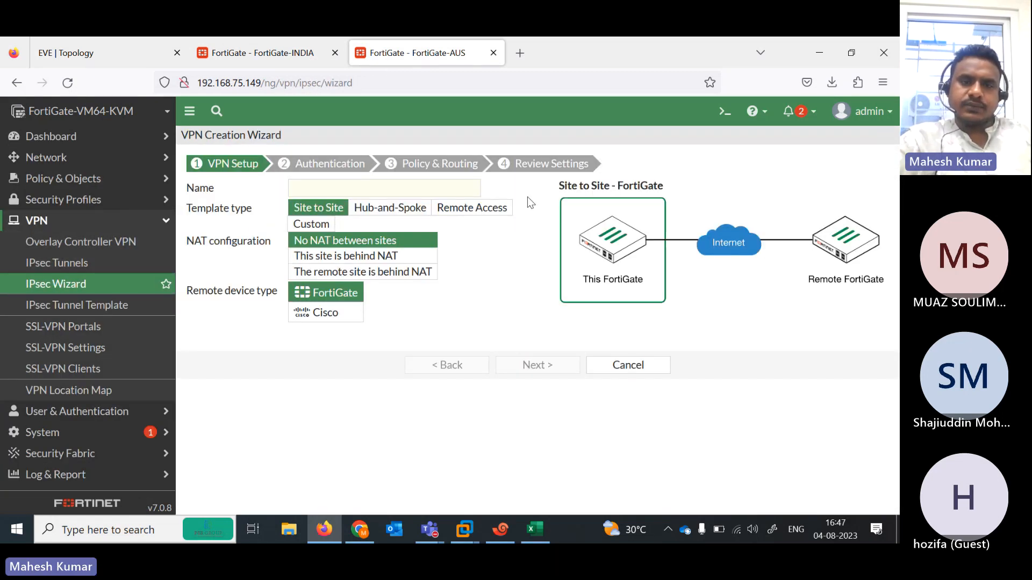
pyautogui.click(346, 193)
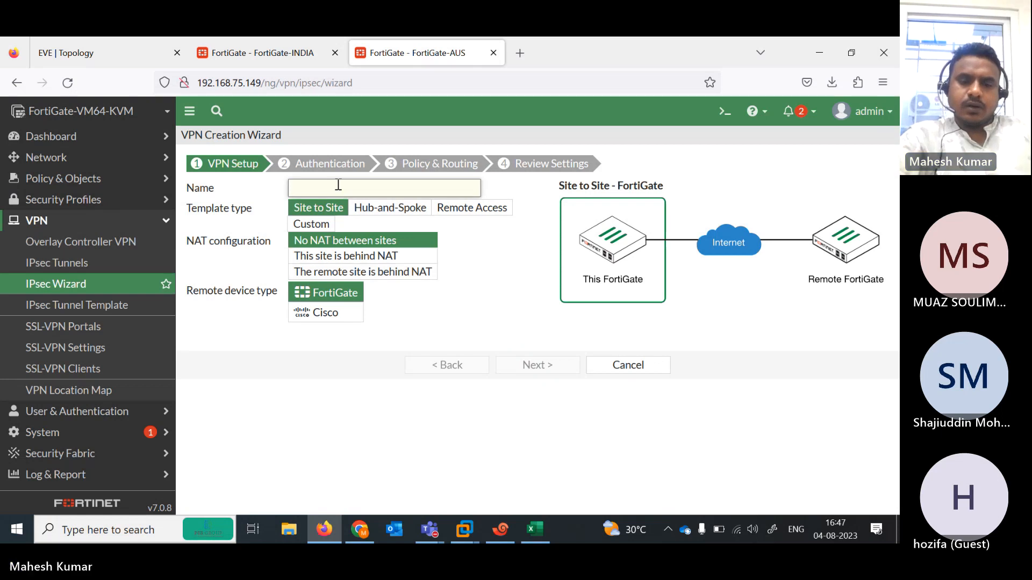
pyautogui.write('aus')
pyautogui.press('BackSpace')
pyautogui.press('BackSpace')
pyautogui.press('BackSpace')
pyautogui.write('A')
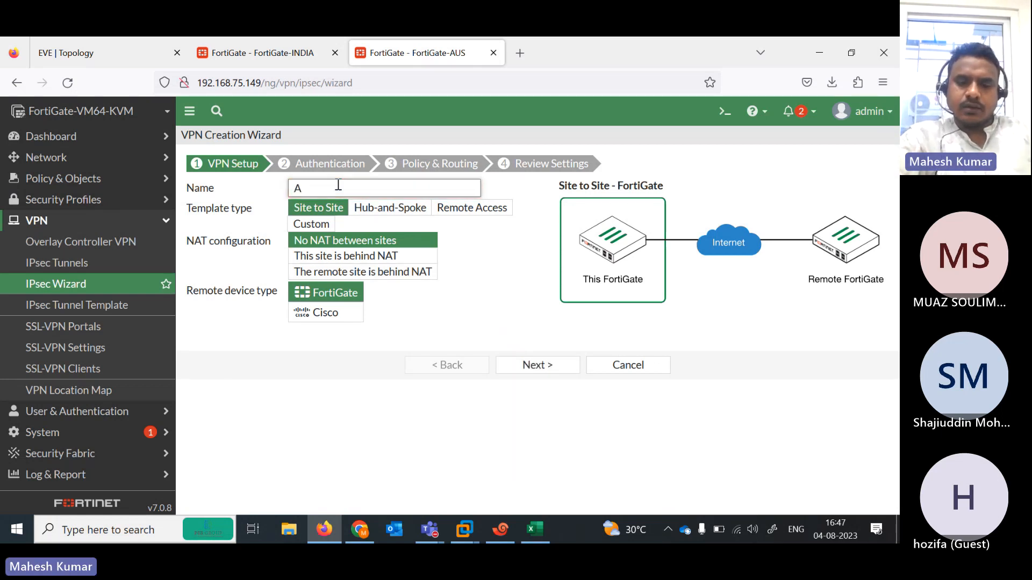
pyautogui.write('US-IND')
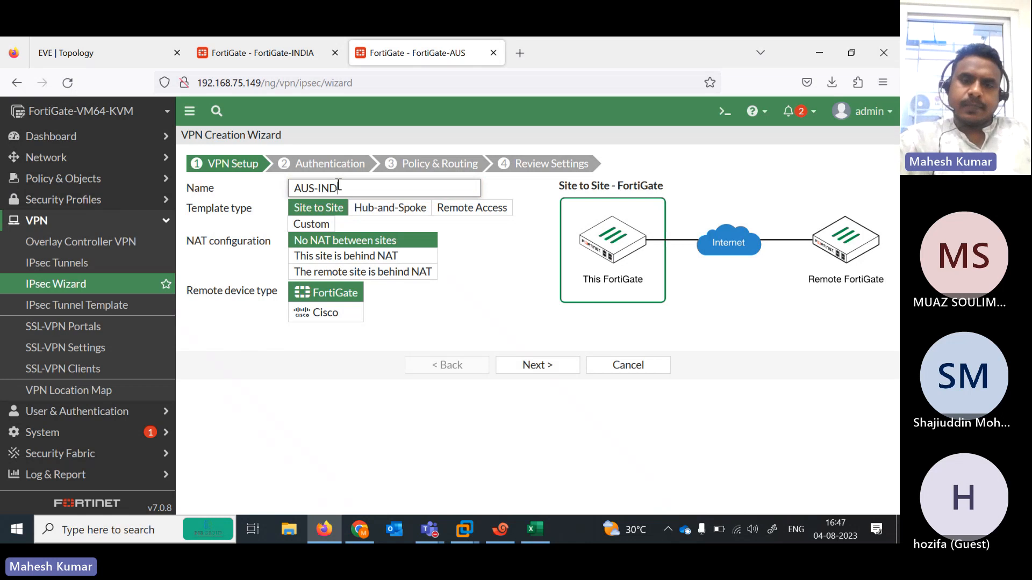
pyautogui.click(534, 363)
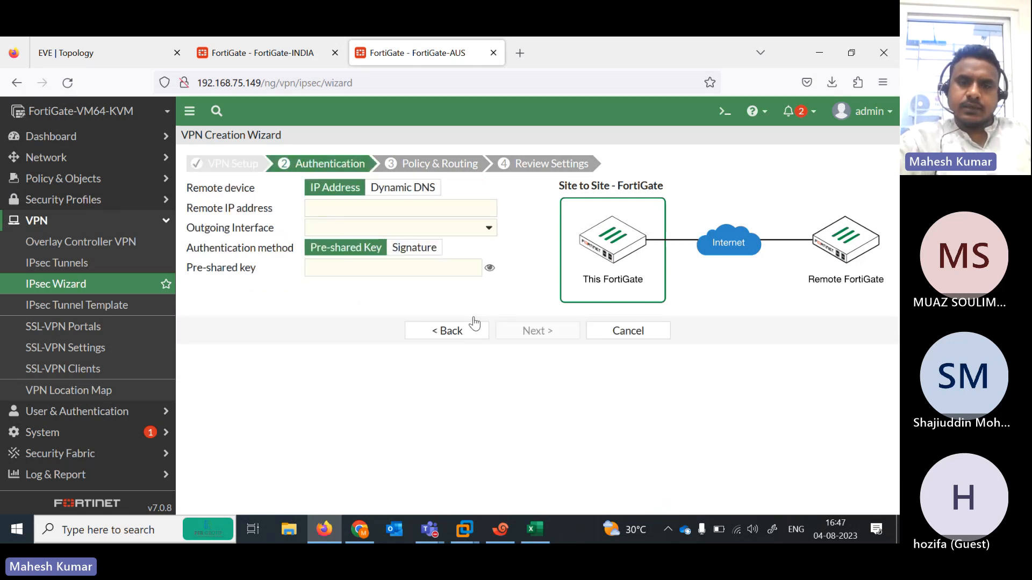
# - Set remote peer 101.1.1.100 on port2 and enter the pre-shared key, revealing it to verify
pyautogui.click(346, 210)
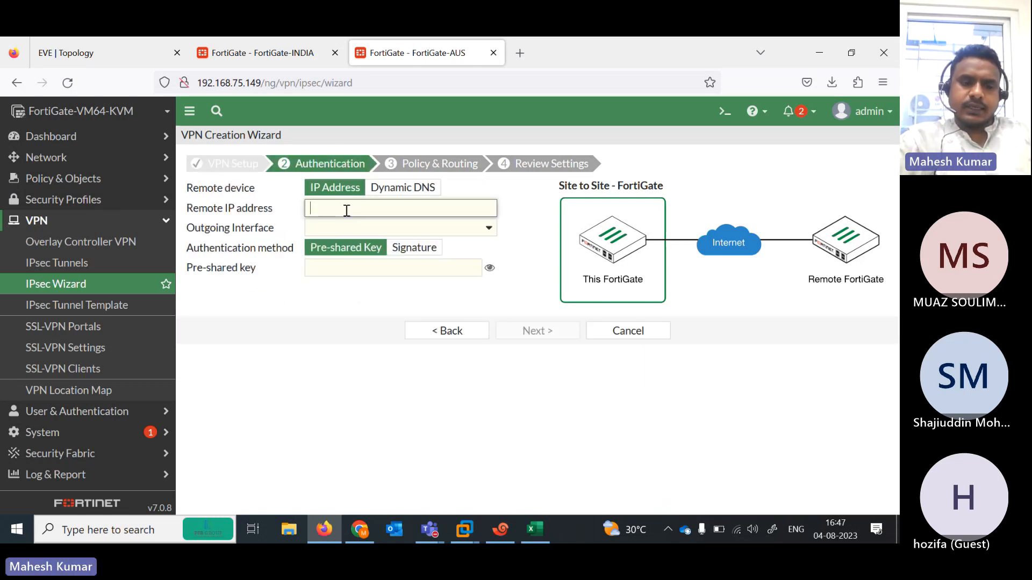
pyautogui.click(126, 47)
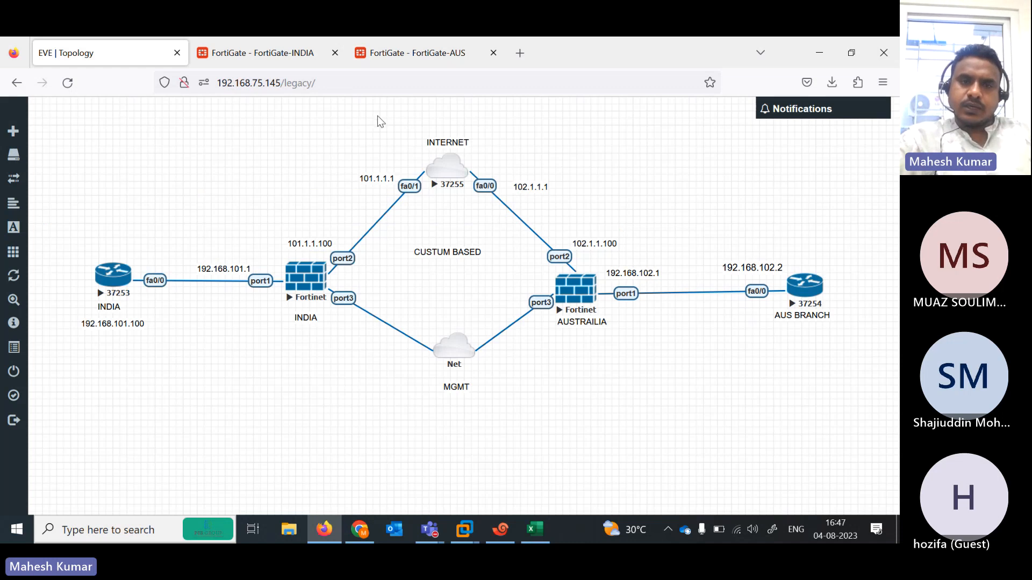
pyautogui.click(409, 51)
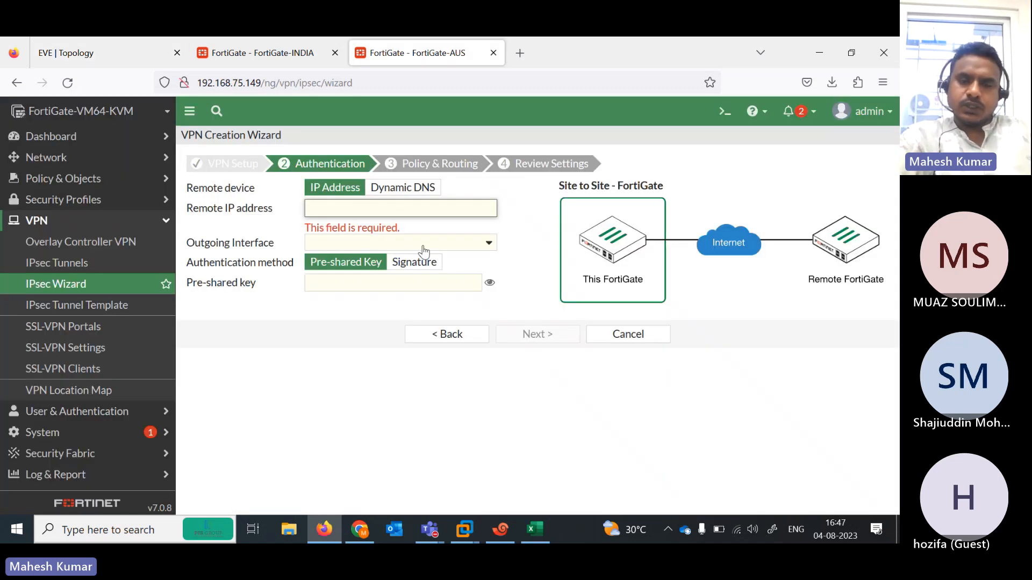
pyautogui.write('101.1.1.100')
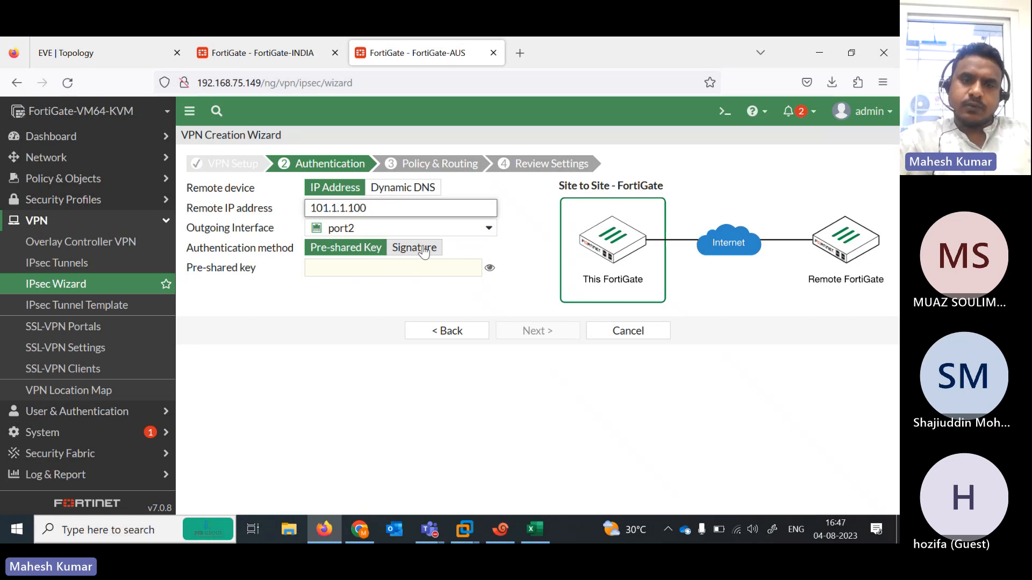
pyautogui.click(395, 268)
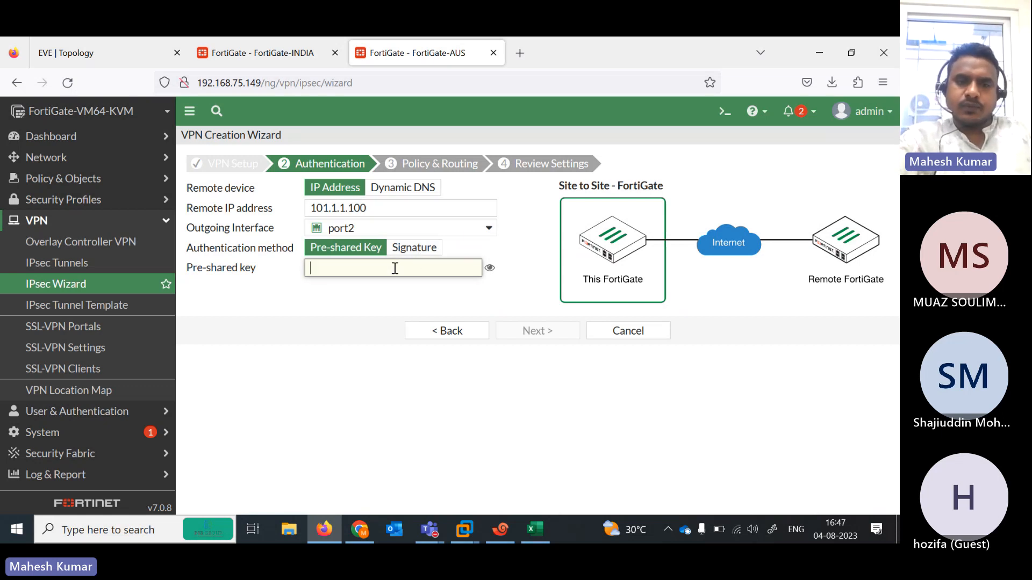
pyautogui.write('fortinet')
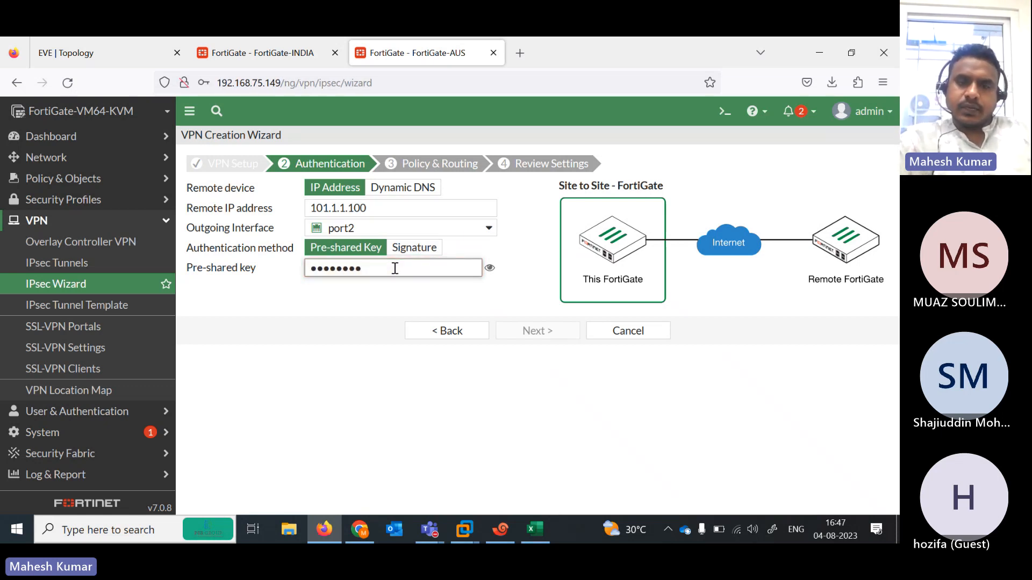
pyautogui.click(488, 267)
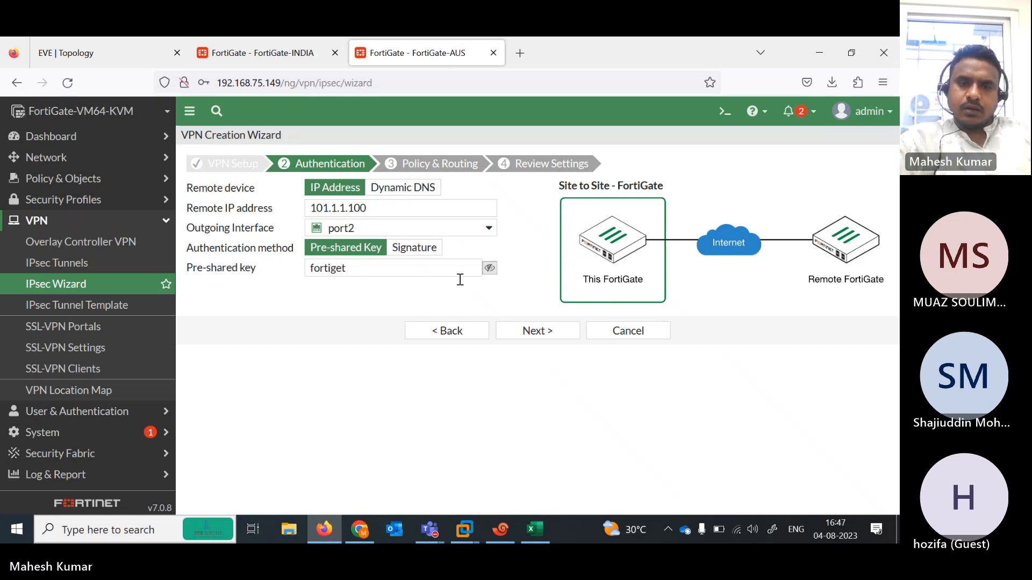
# - On the Policy & Routing step, make port1 the only local interface, removing port2
pyautogui.click(534, 328)
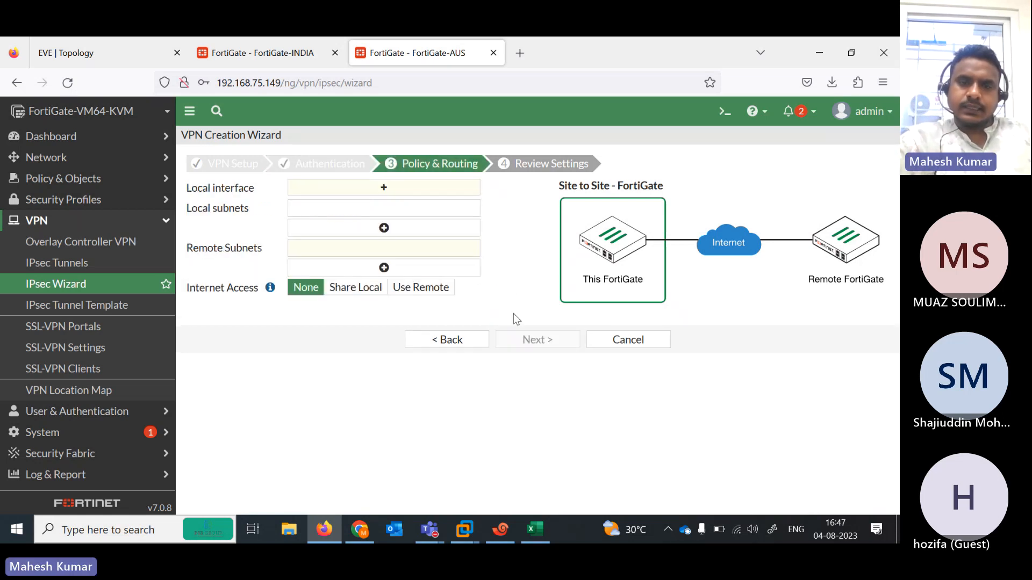
pyautogui.click(353, 193)
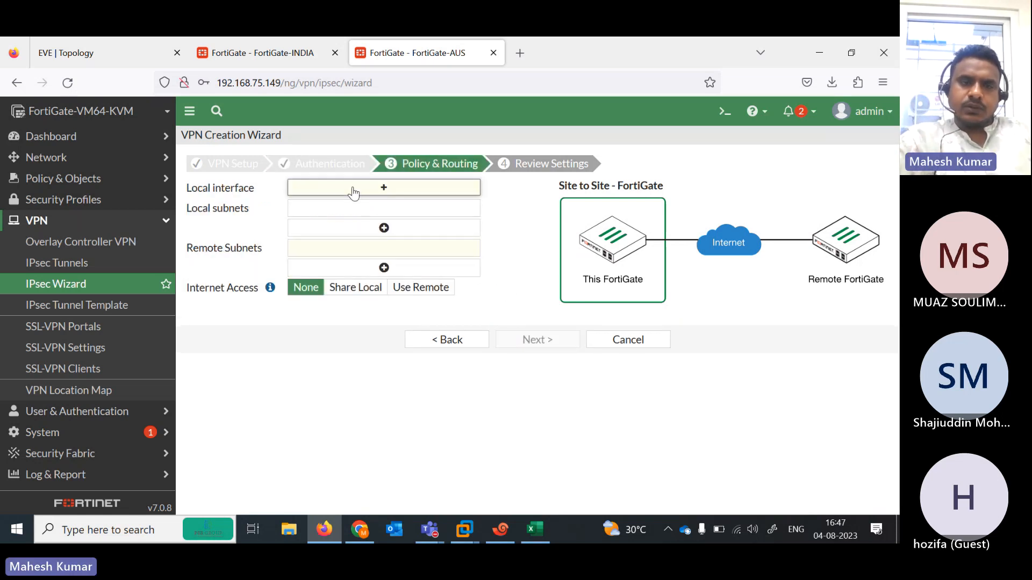
pyautogui.click(131, 54)
pyautogui.click(388, 53)
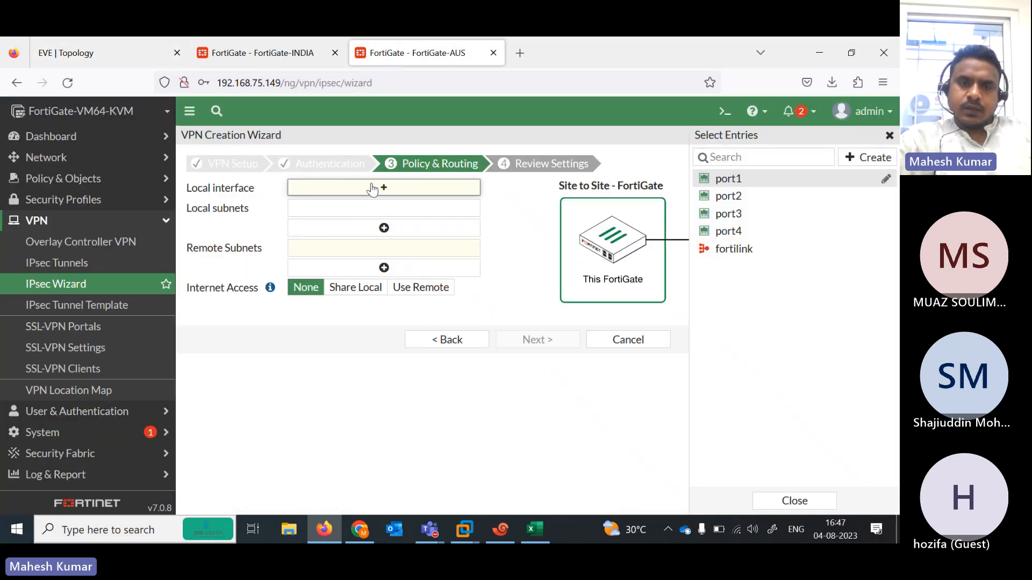
pyautogui.click(730, 195)
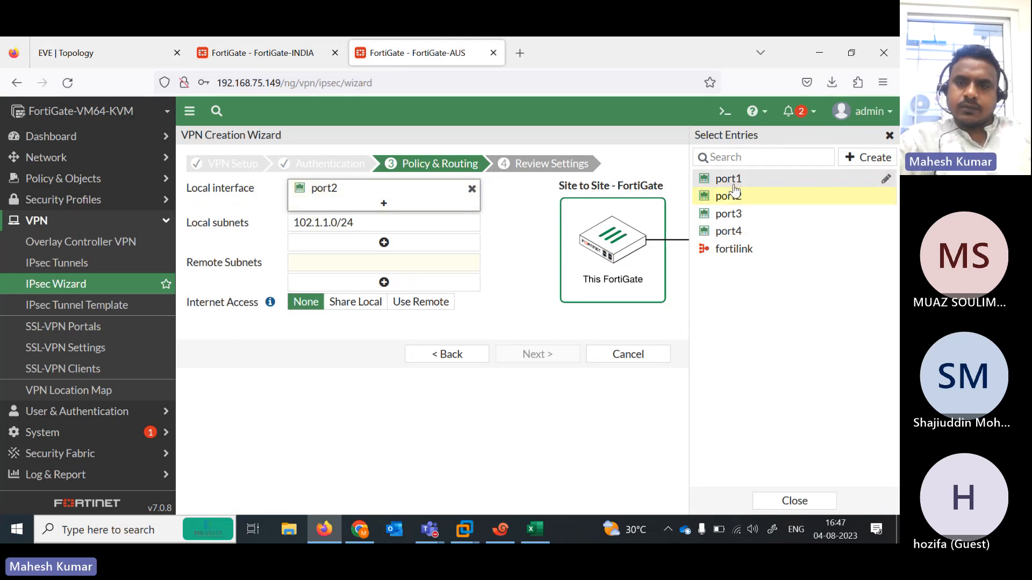
pyautogui.click(734, 185)
pyautogui.click(472, 204)
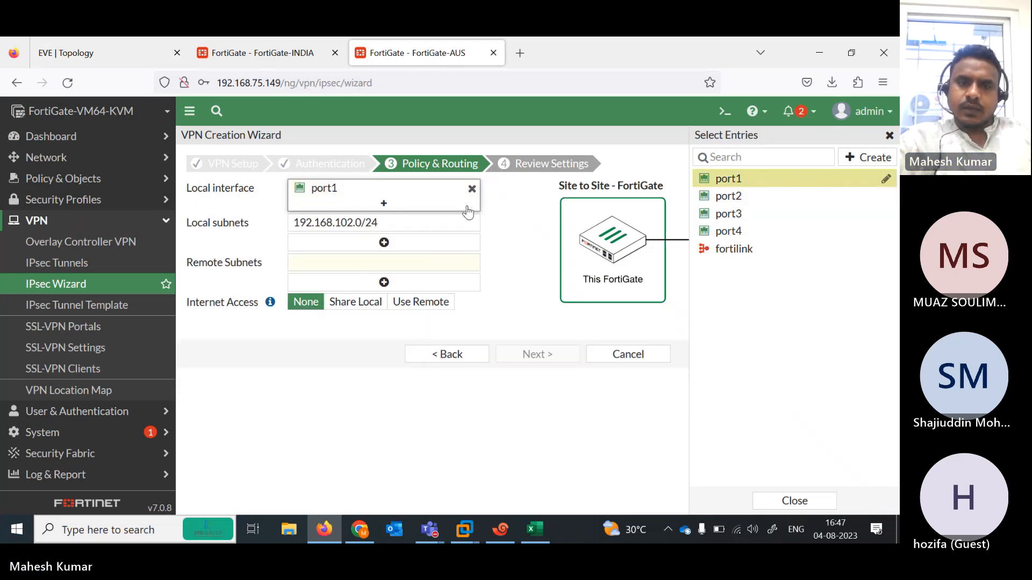
# - Set the remote subnet to 192.168.101.0/24 by copying local 192.168.102.0/24 and editing it
pyautogui.moveTo(383, 223); pyautogui.dragTo(180, 204)
pyautogui.hotkey('ctrl', 'c')
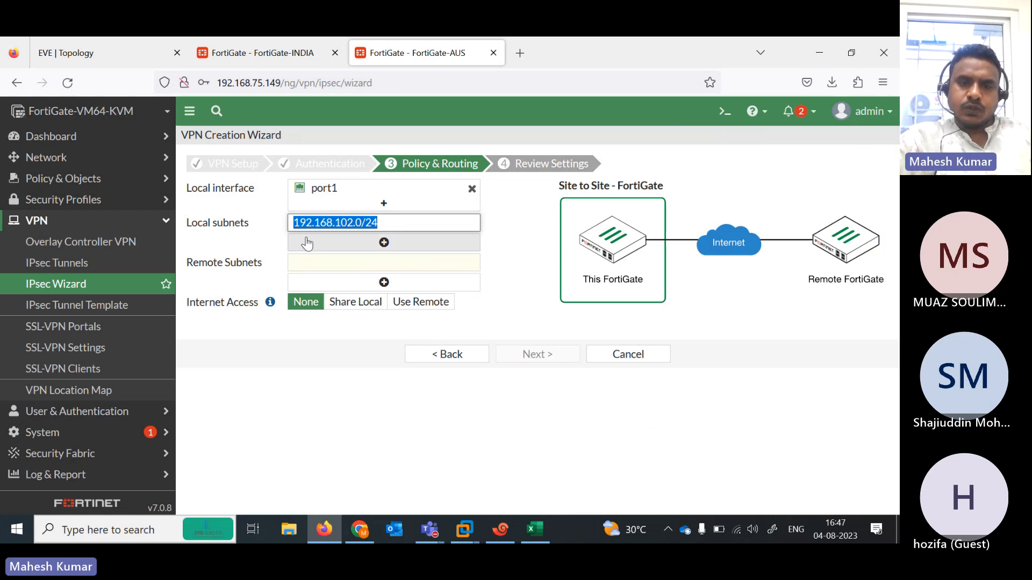
pyautogui.click(329, 258)
pyautogui.hotkey('ctrl', 'v')
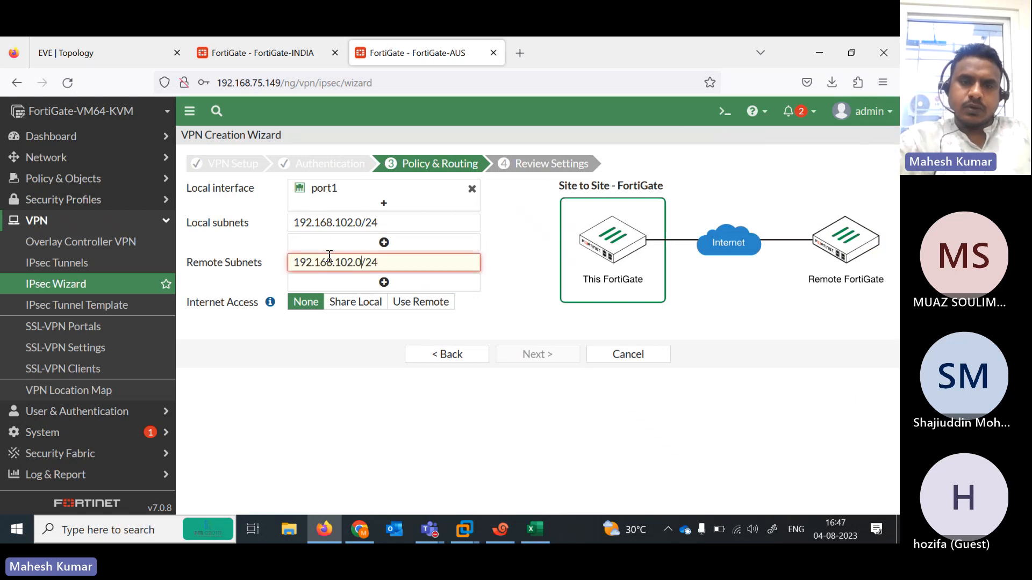
pyautogui.press('Left')
pyautogui.press('Left')
pyautogui.press('BackSpace')
pyautogui.write('1')
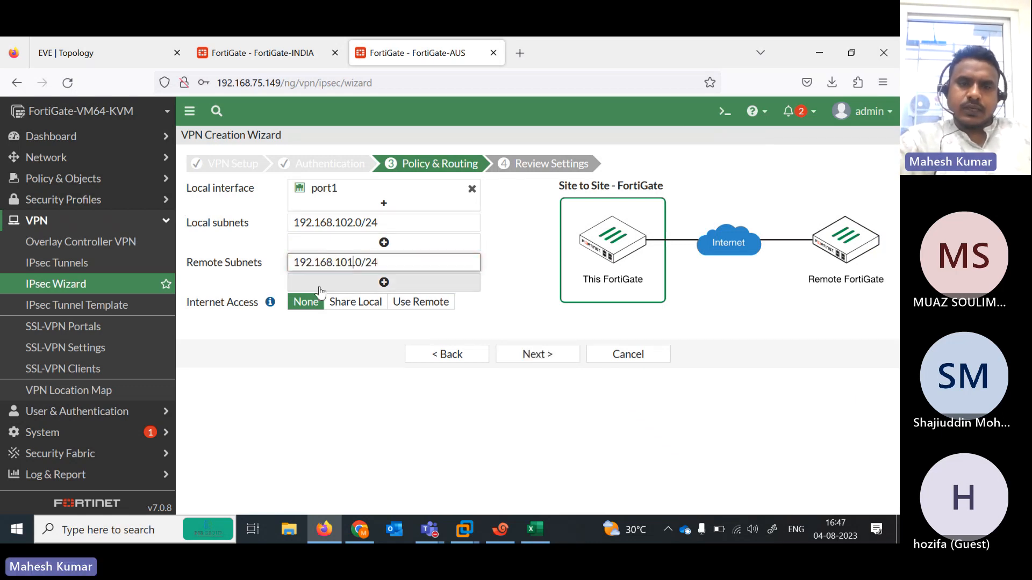
pyautogui.click(115, 45)
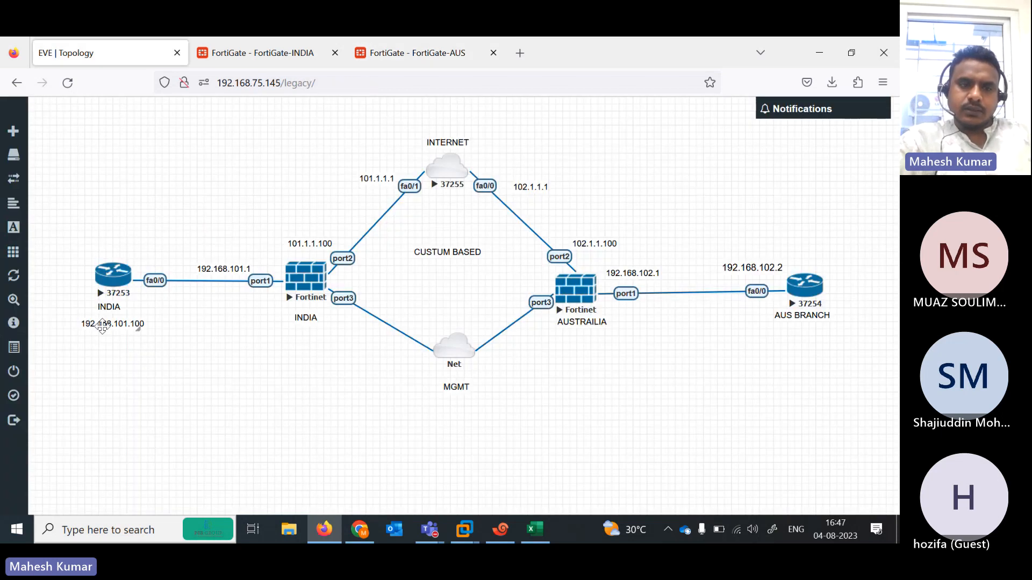
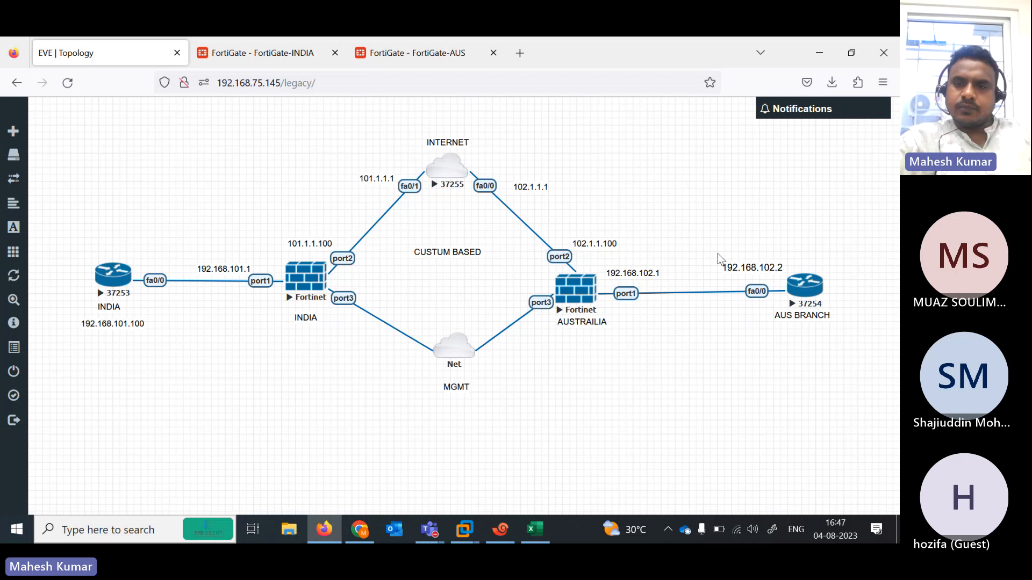
# - On the Australia FortiGate, finish the wizard's Policy & Routing and Review steps to create the AUS-IND VPN
pyautogui.click(411, 56)
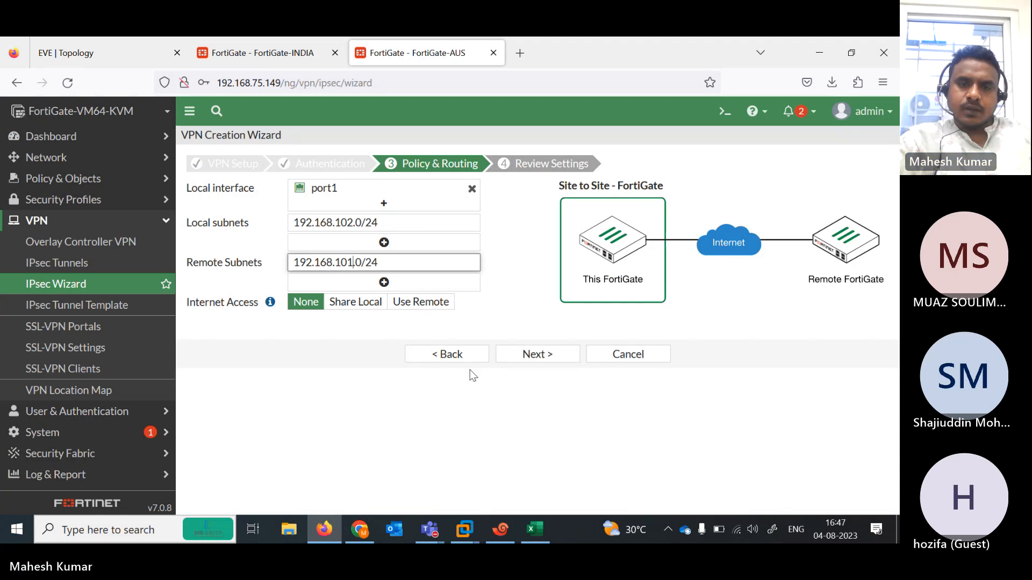
pyautogui.click(532, 359)
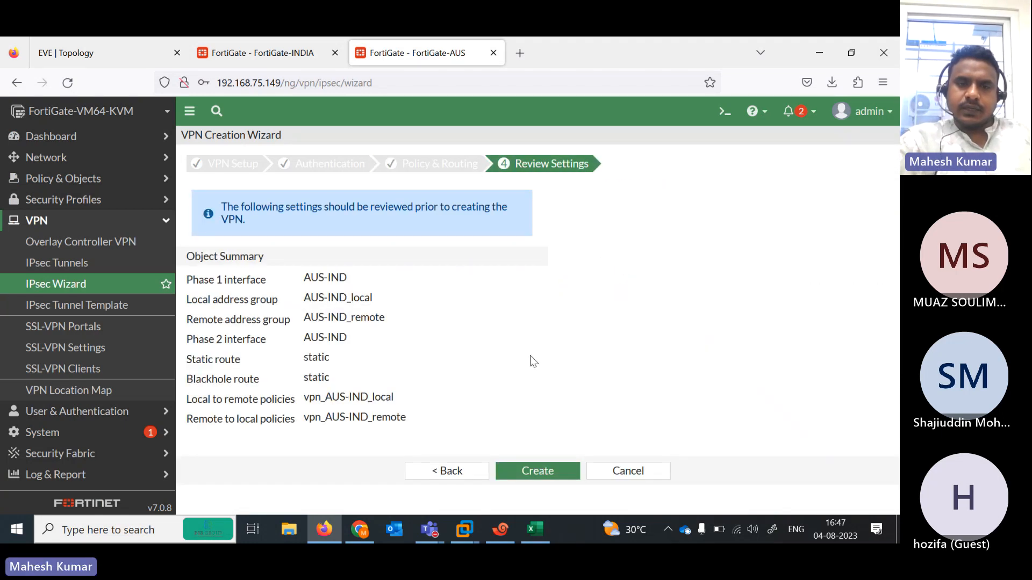
pyautogui.click(534, 473)
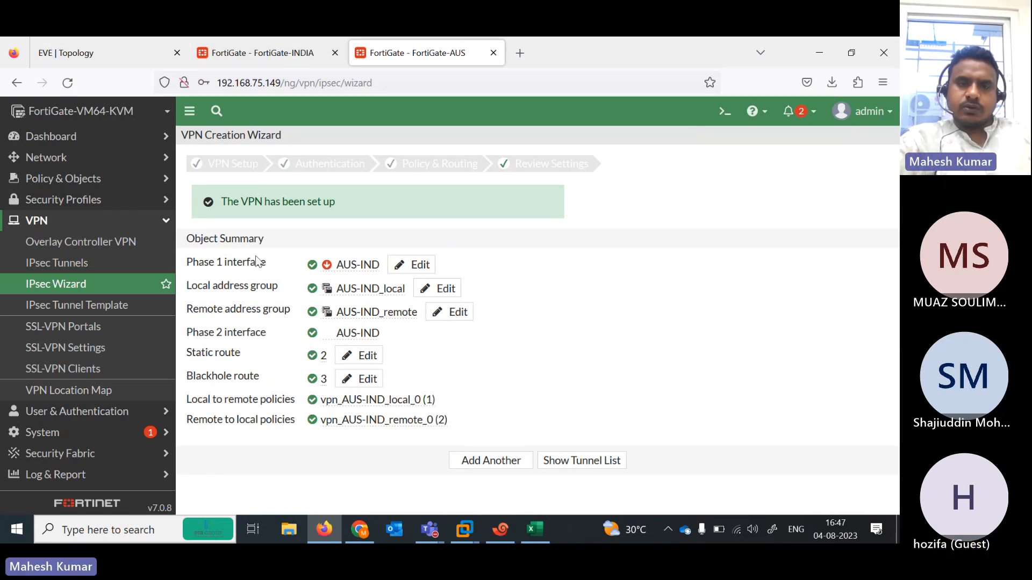
# - Add the IPsec monitor to the Australia FortiGate's dashboard
pyautogui.click(115, 141)
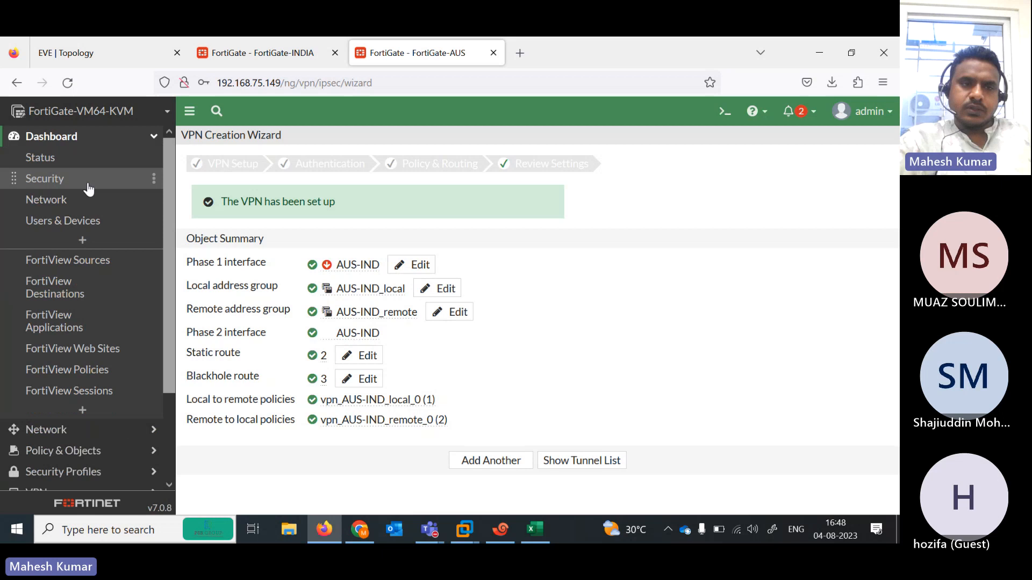
pyautogui.click(104, 395)
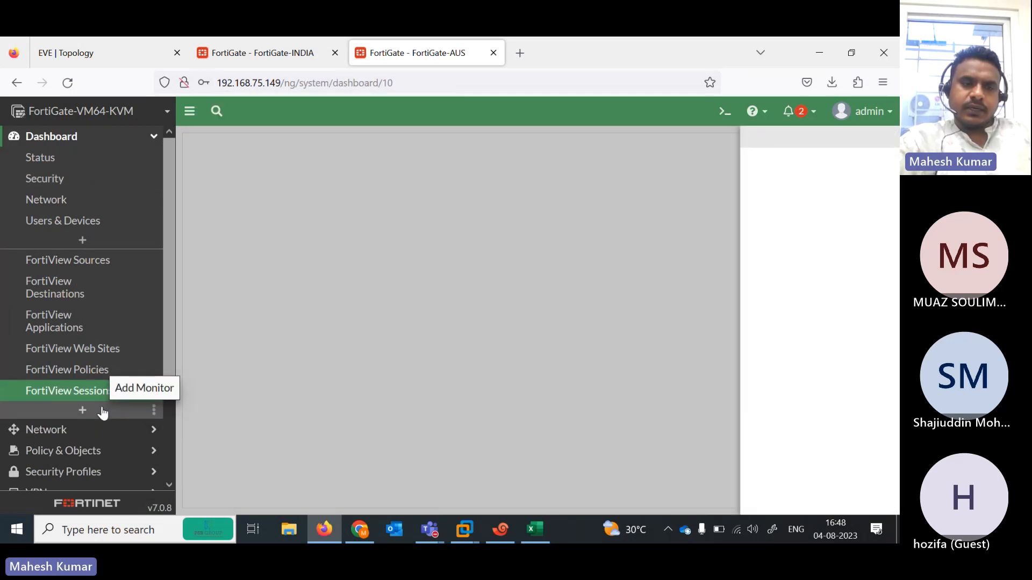
pyautogui.click(103, 411)
pyautogui.click(321, 168)
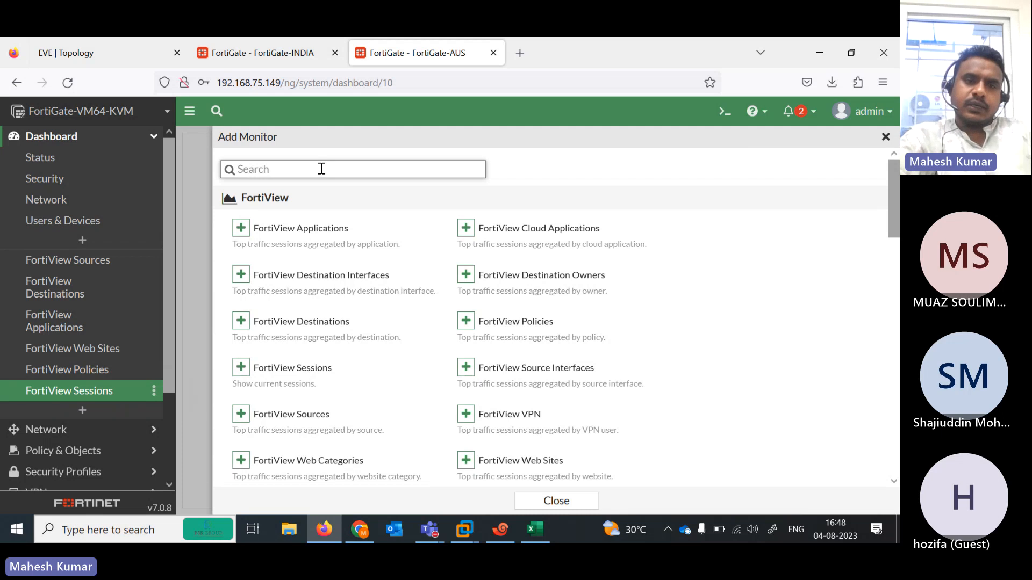
pyautogui.write('ipse')
pyautogui.click(256, 227)
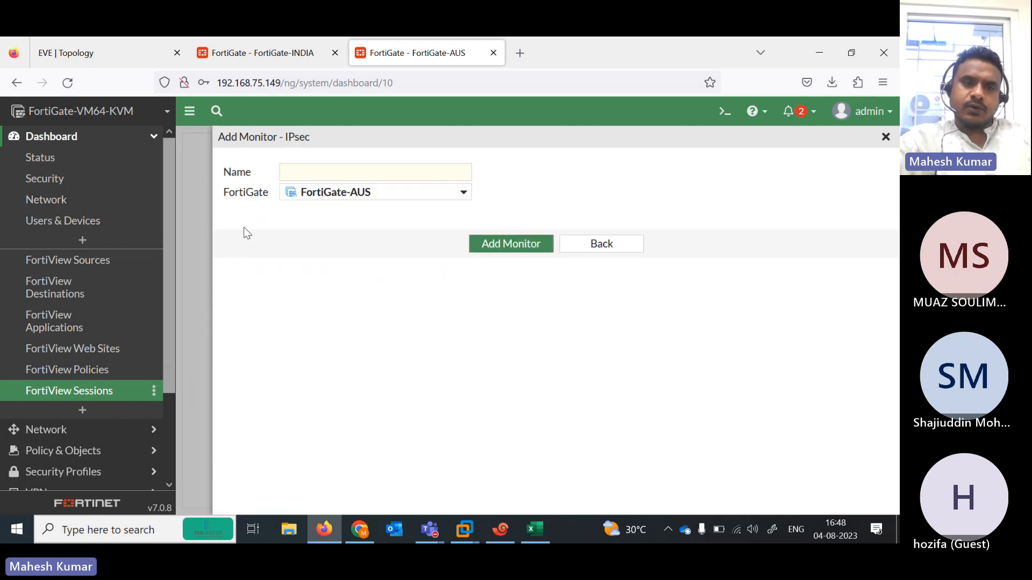
pyautogui.click(514, 243)
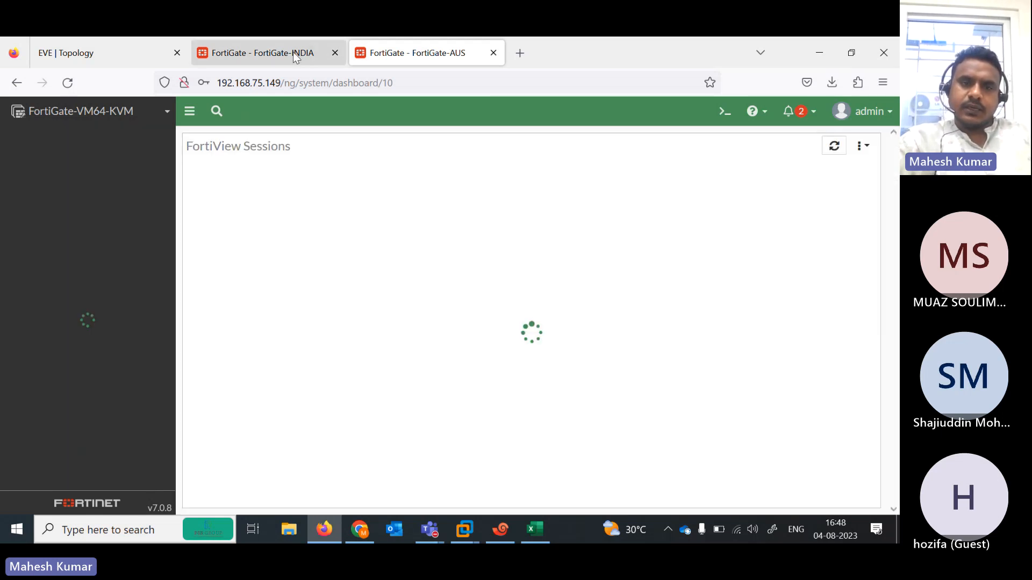
# - Add the IPsec monitor to the India FortiGate's dashboard
pyautogui.click(292, 52)
pyautogui.click(110, 136)
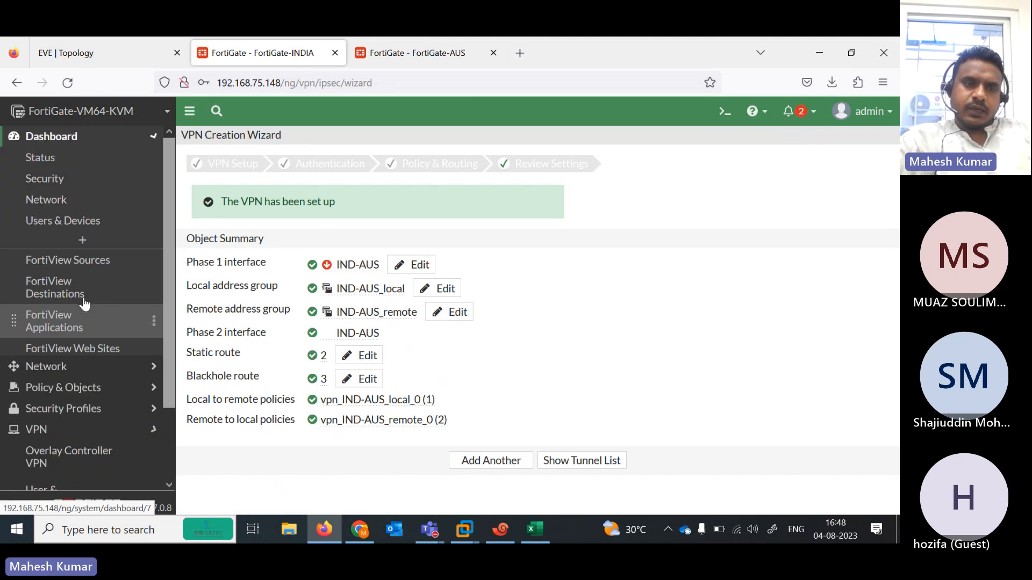
pyautogui.click(82, 410)
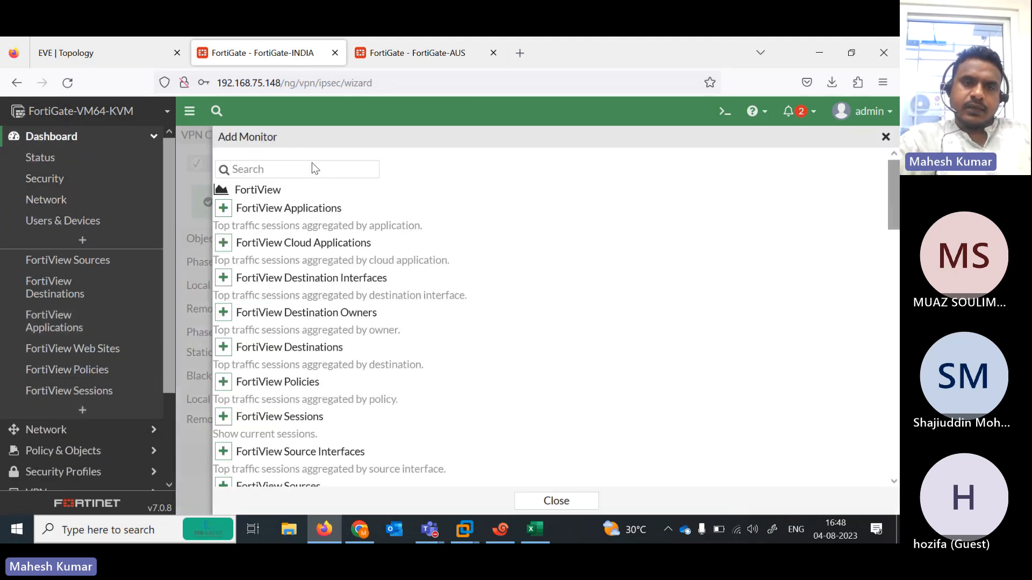
pyautogui.click(312, 168)
pyautogui.write('ipsec')
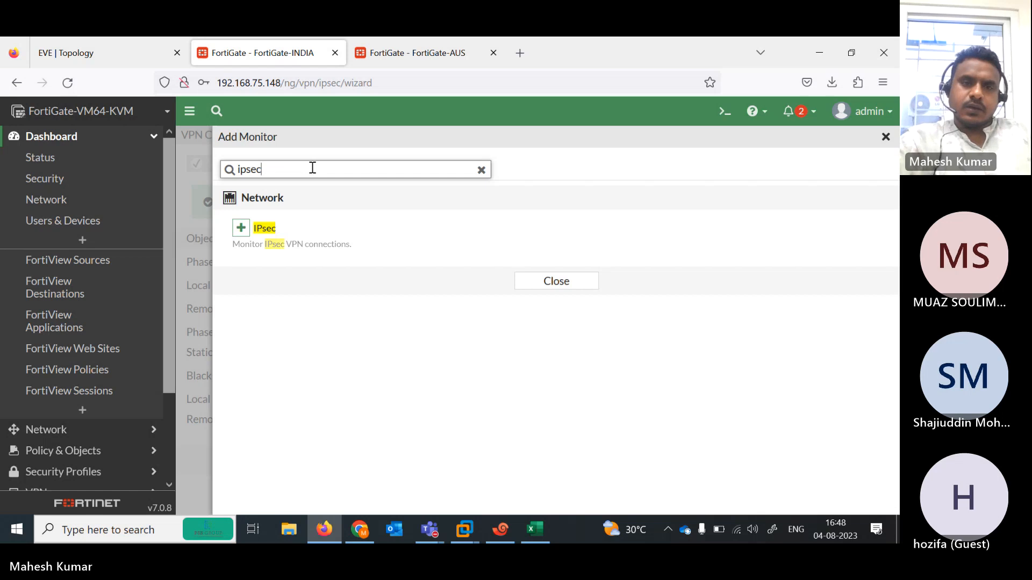
pyautogui.click(270, 243)
pyautogui.click(499, 244)
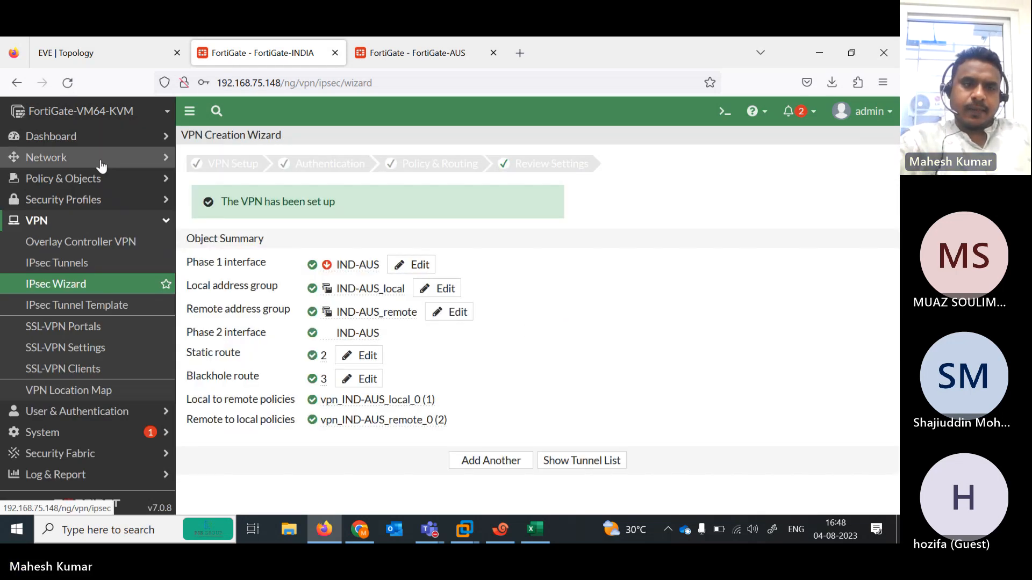
# - Check the IND-AUS and AUS-IND tunnel status in both IPsec Monitors, then return to the EVE topology
pyautogui.click(91, 138)
pyautogui.click(59, 412)
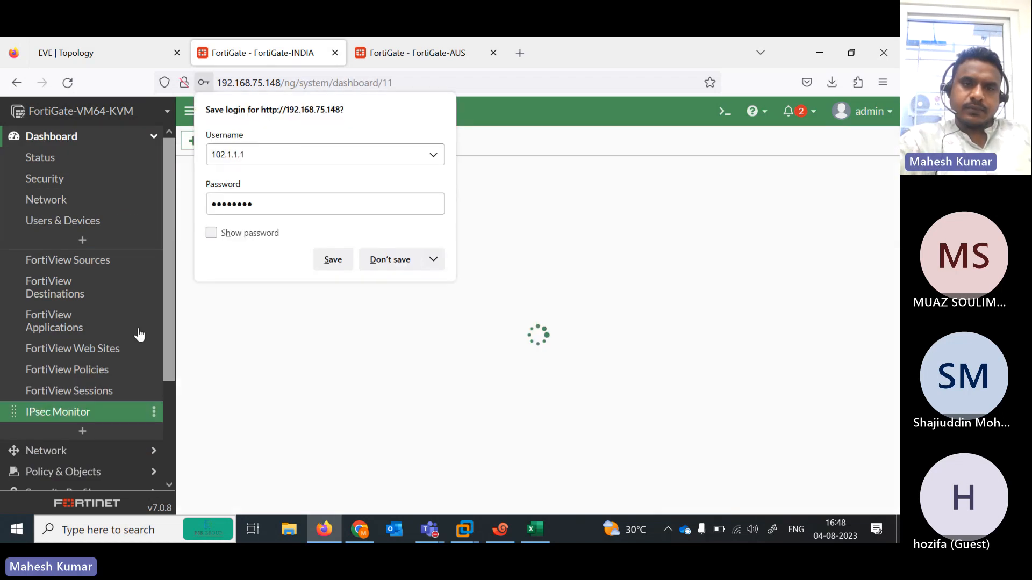
pyautogui.click(383, 262)
pyautogui.click(412, 42)
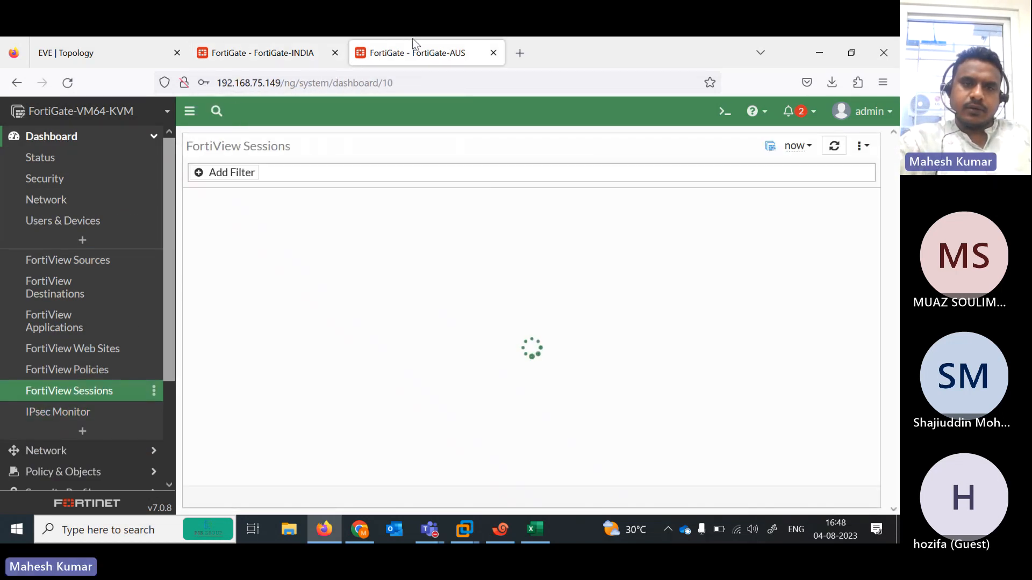
pyautogui.click(79, 412)
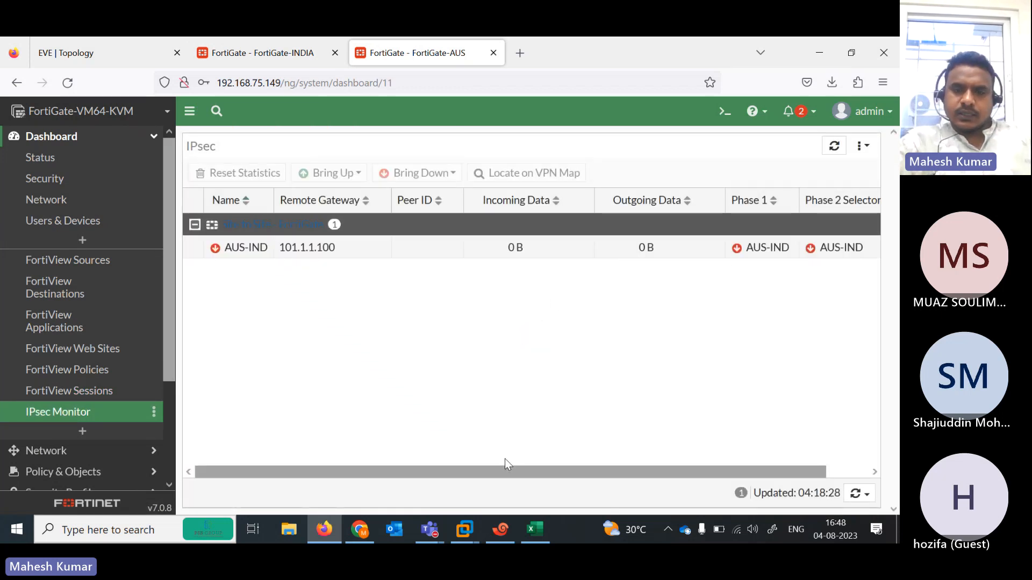
pyautogui.moveTo(639, 471); pyautogui.dragTo(797, 459)
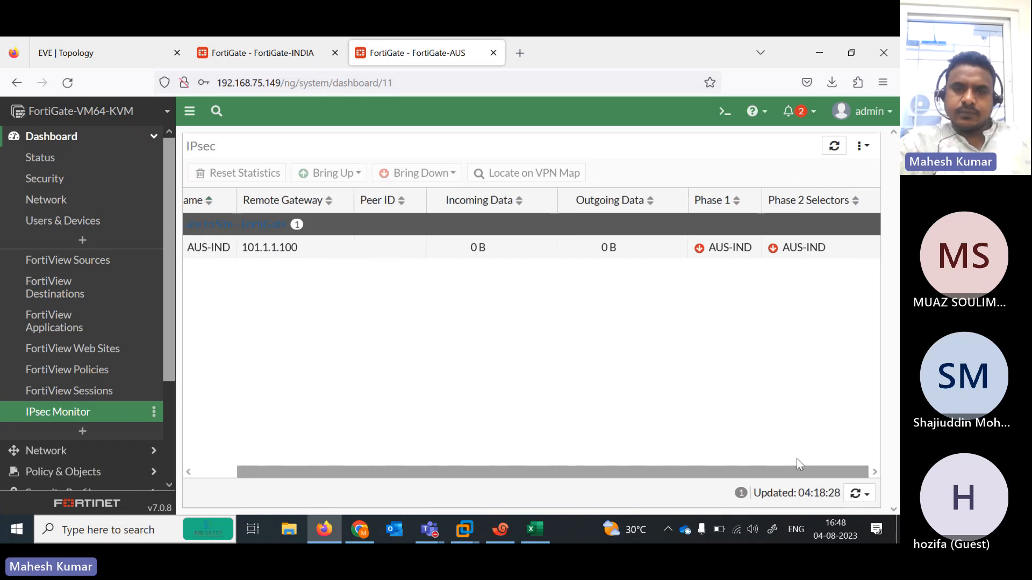
pyautogui.click(266, 51)
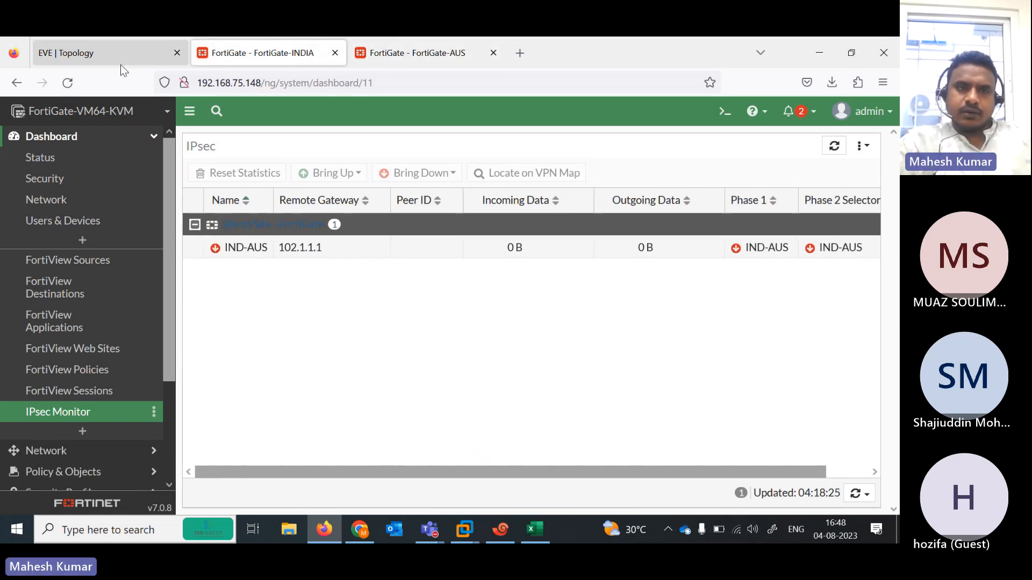
pyautogui.click(89, 53)
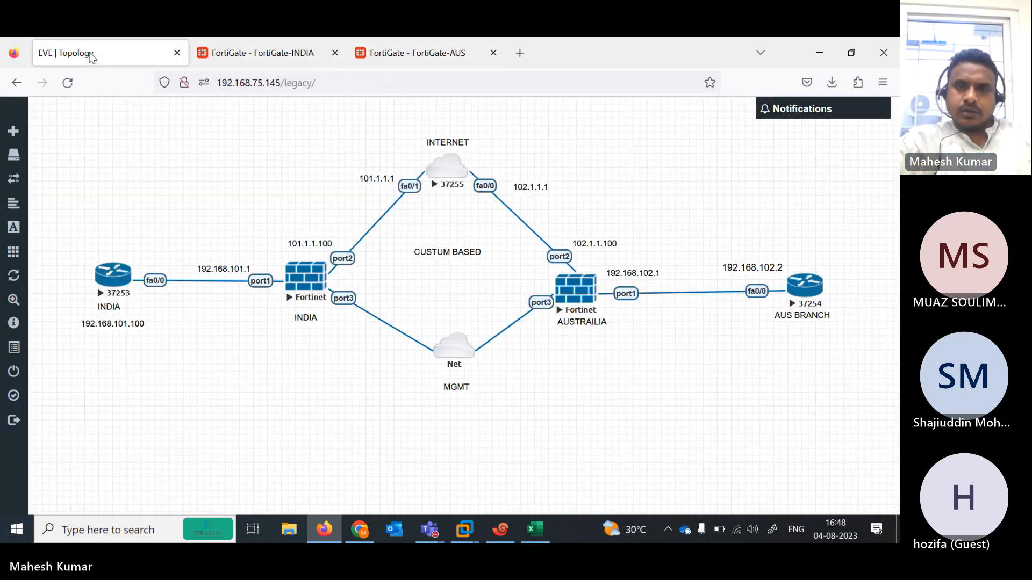
# - Log into the FGINDIA console as admin and run 'diagnose debug enable'
pyautogui.click(500, 530)
pyautogui.click(559, 227)
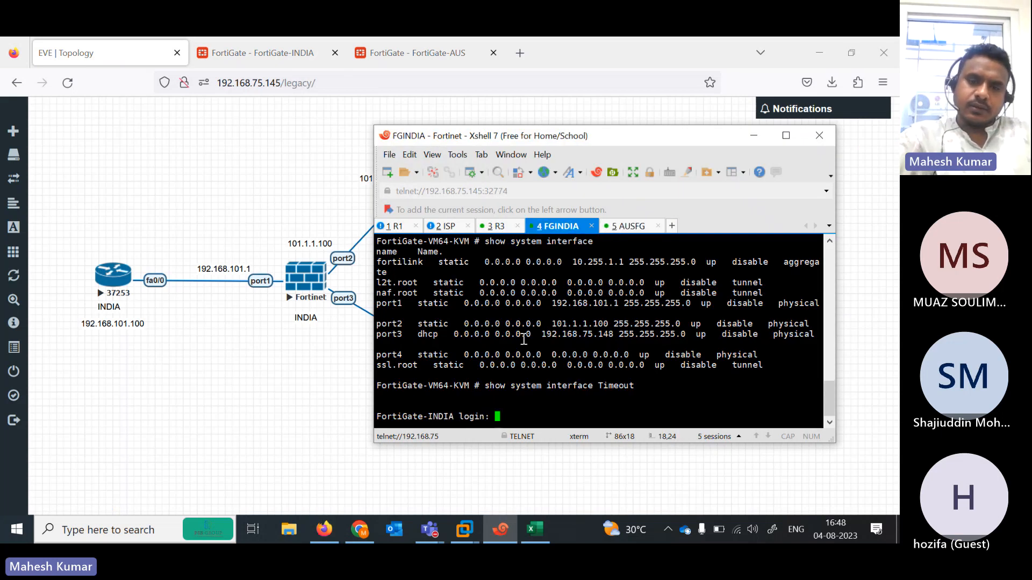
pyautogui.write('admin')
pyautogui.press('Return')
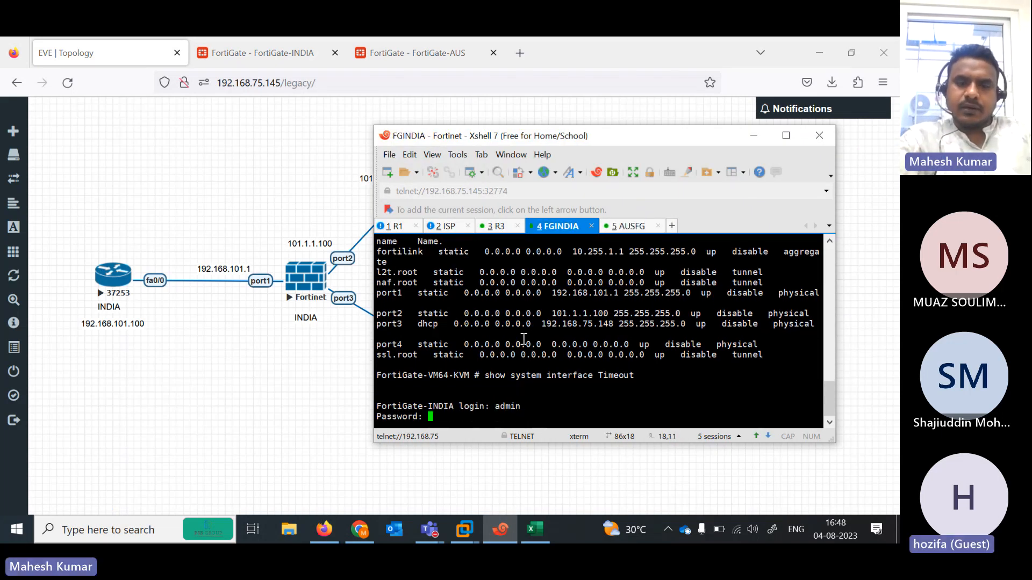
pyautogui.press('Return')
pyautogui.write('d')
pyautogui.press('Tab')
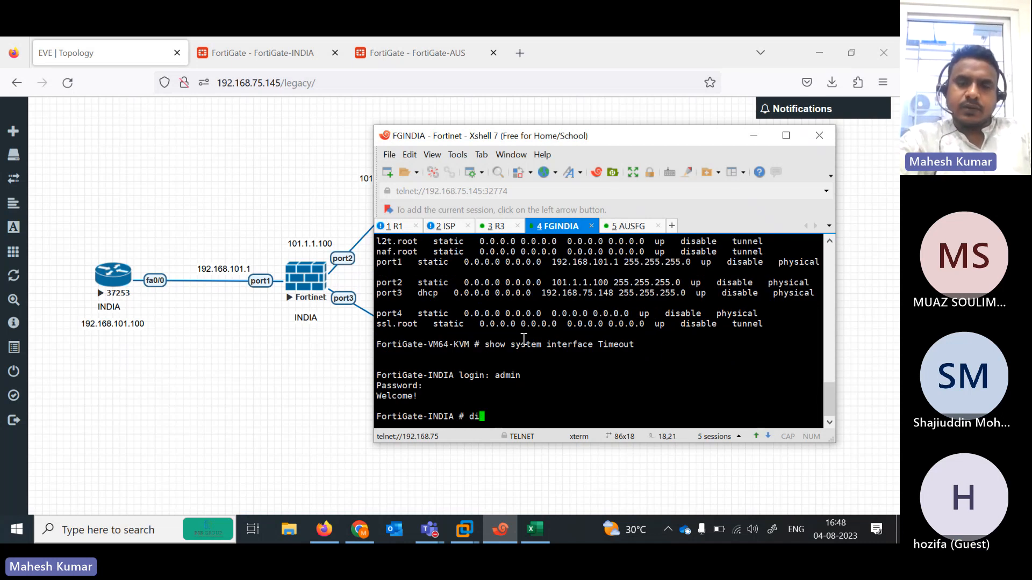
pyautogui.press('Tab')
pyautogui.write('d')
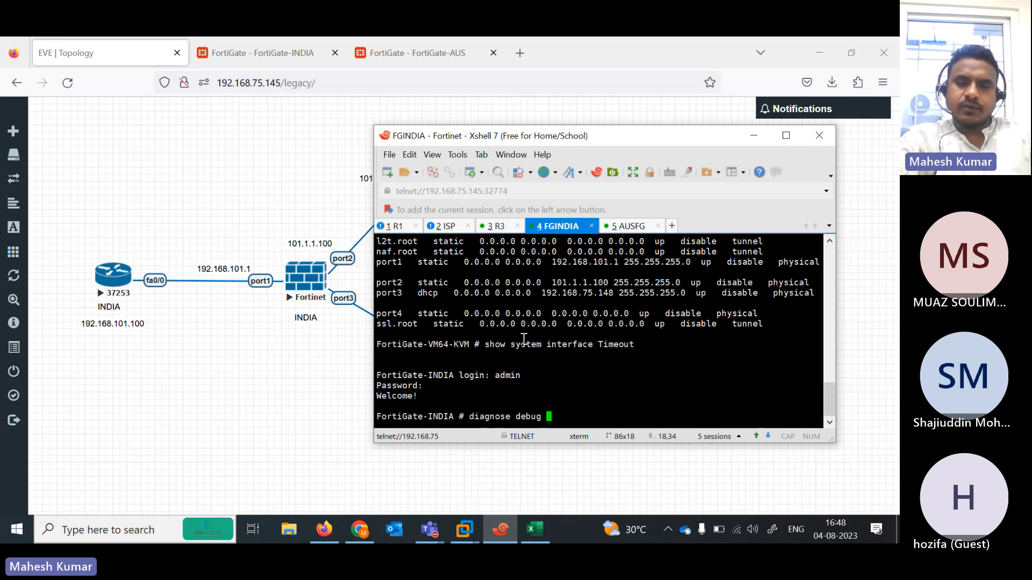
pyautogui.press('Return')
pyautogui.press('Return')
# - Run 'diagnose debug application ike 1' on India and show the AUSFG session in a lower split pane
pyautogui.write('e')
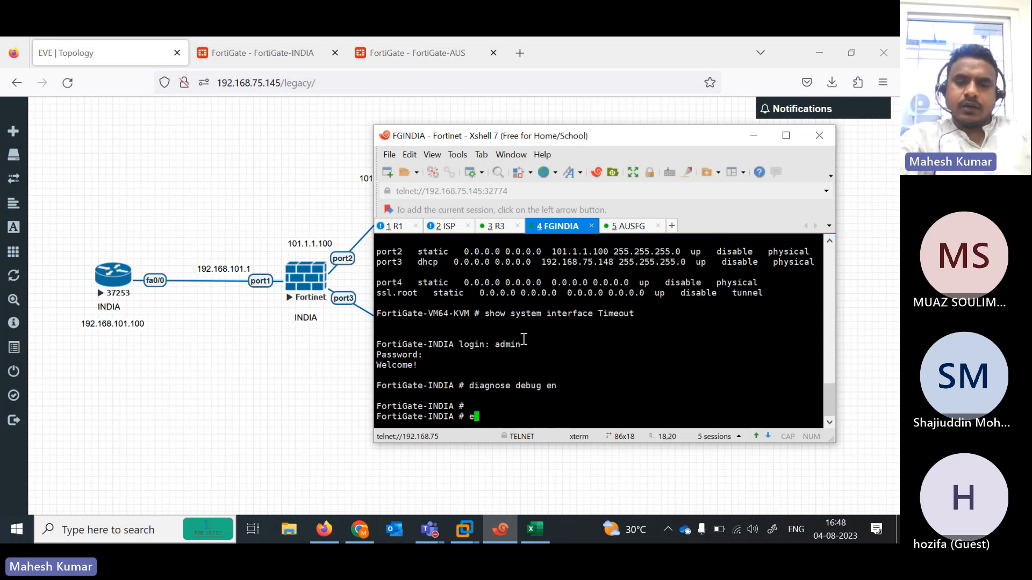
pyautogui.press('BackSpace')
pyautogui.write('d')
pyautogui.press('Tab')
pyautogui.write('ap')
pyautogui.press('Tab')
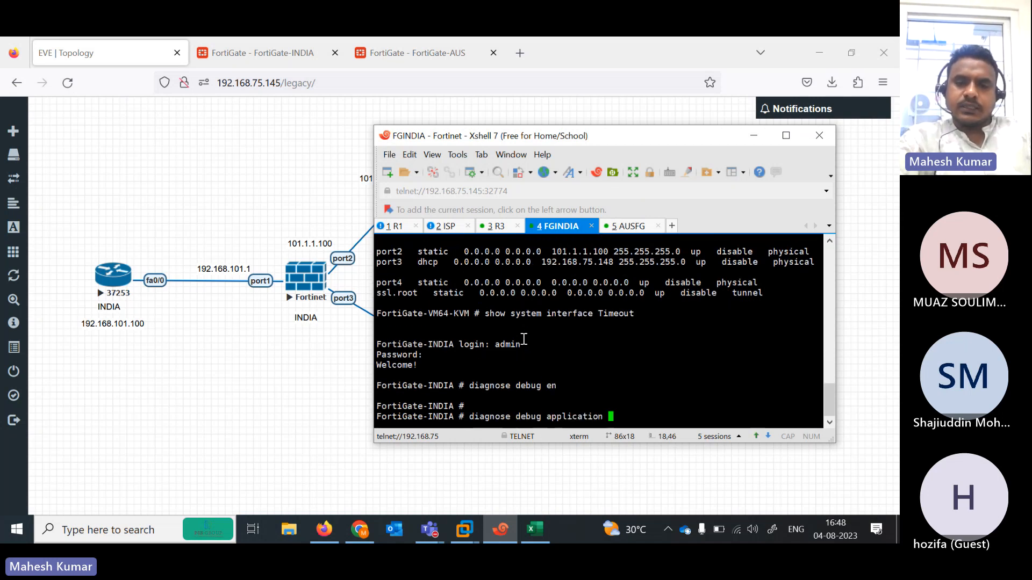
pyautogui.write('ike 1')
pyautogui.press('Return')
pyautogui.press('Return')
pyautogui.press('Return')
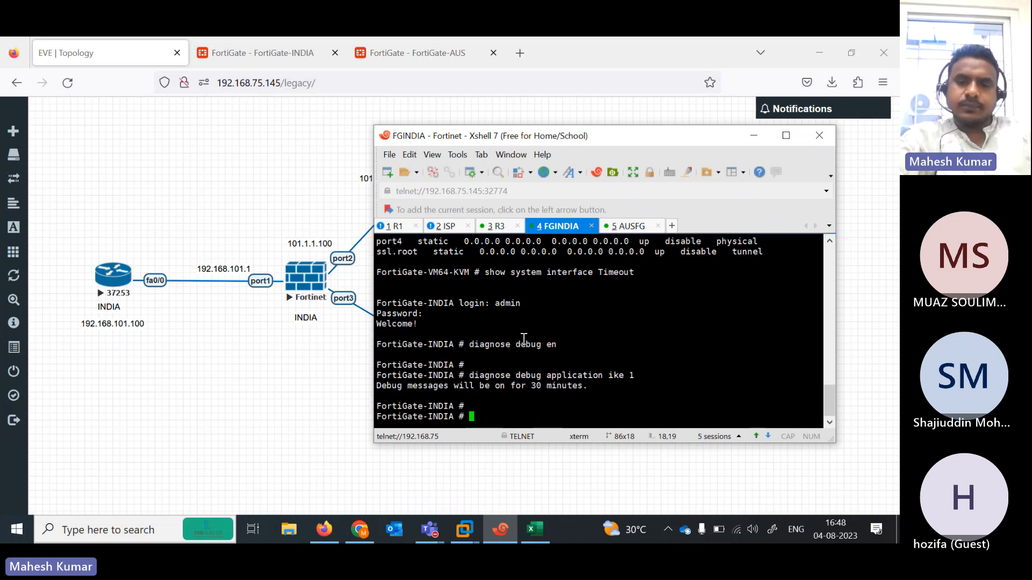
pyautogui.moveTo(632, 229); pyautogui.dragTo(571, 402)
pyautogui.press('Return')
pyautogui.press('Return')
pyautogui.press('Return')
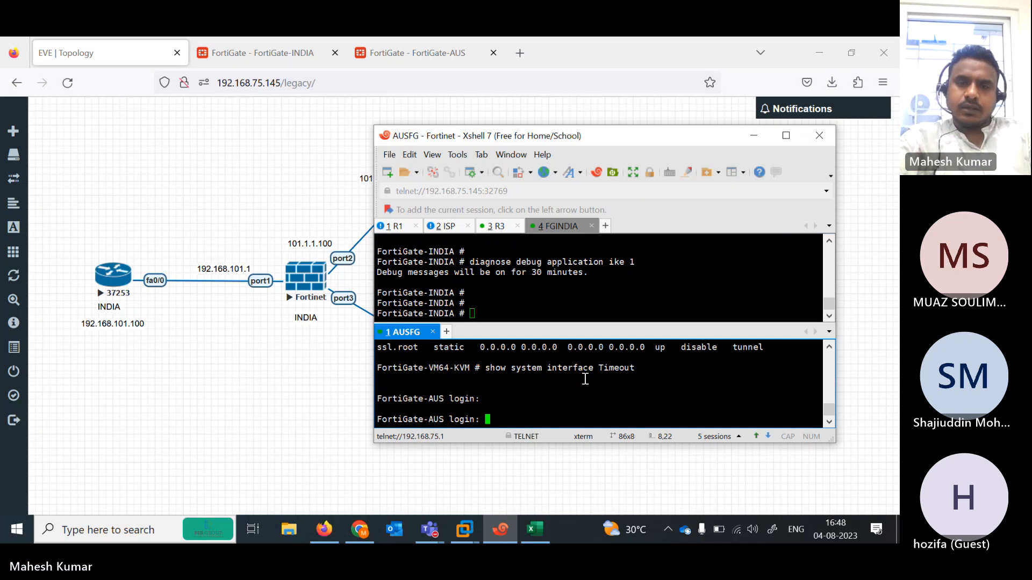
# - Return the AUSFG session to the main tab row and log in as admin
pyautogui.click(785, 135)
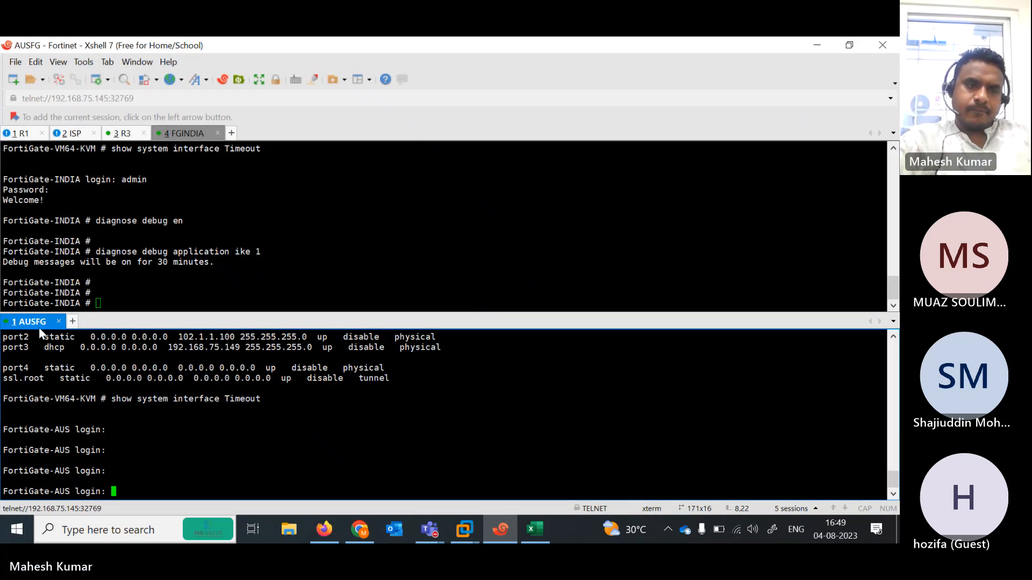
pyautogui.moveTo(30, 325); pyautogui.dragTo(248, 134)
pyautogui.write('dmin')
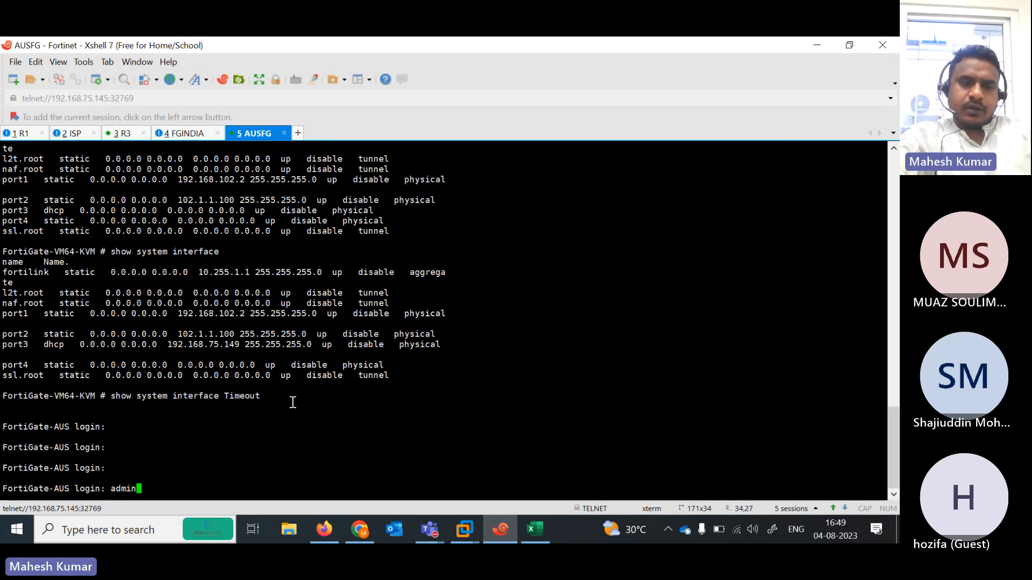
pyautogui.press('Return')
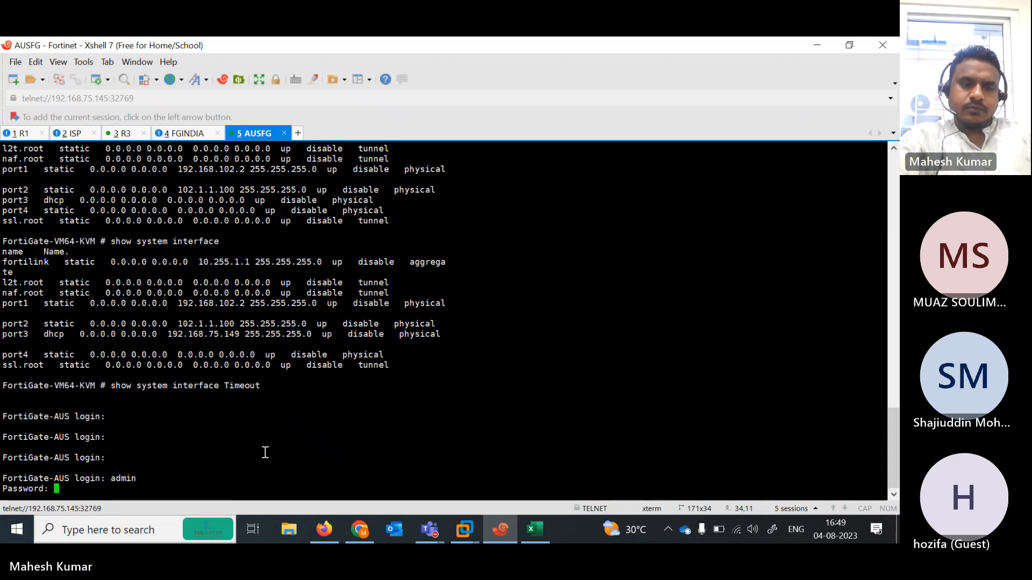
pyautogui.press('Return')
# - Run 'diagnose debug enable' and 'diagnose debug application ike 1' on the Australia FortiGate
pyautogui.write('diagnose d')
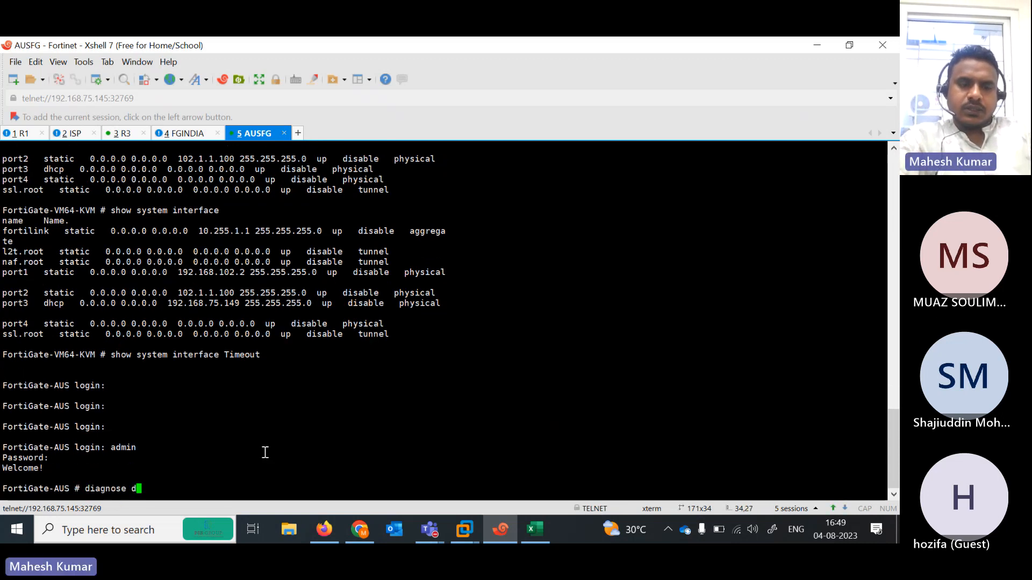
pyautogui.write('ebug enable')
pyautogui.press('Return')
pyautogui.write('diagnose deb')
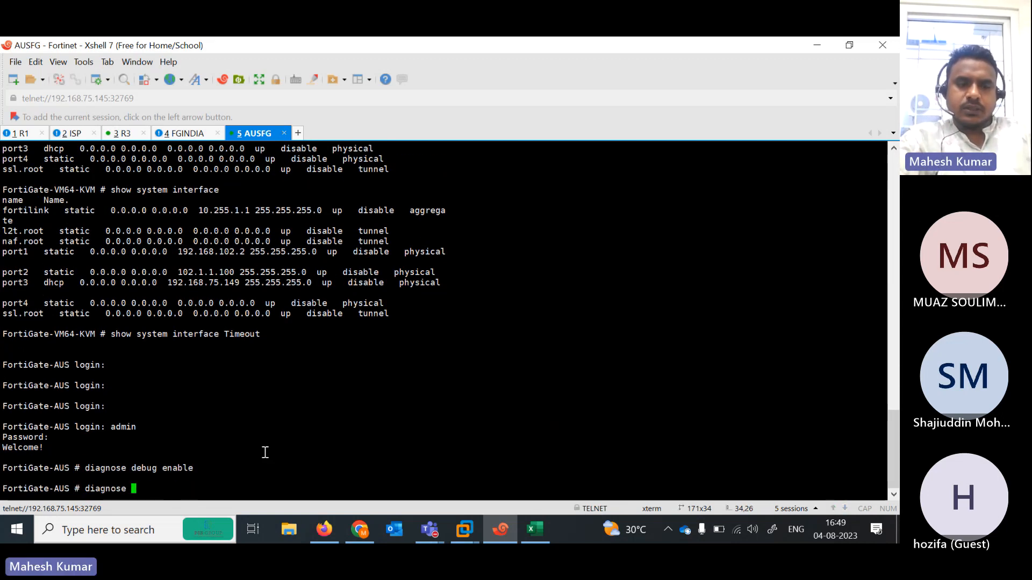
pyautogui.write('ug application ')
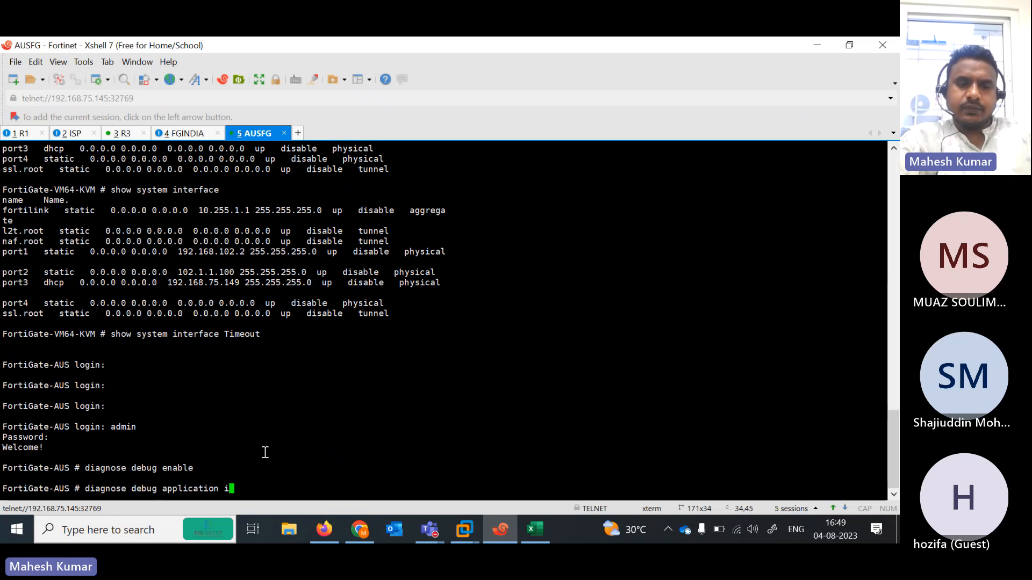
pyautogui.write('imap')
pyautogui.press('BackSpace')
pyautogui.press('BackSpace')
pyautogui.press('BackSpace')
pyautogui.press('BackSpace')
pyautogui.write('ke 1')
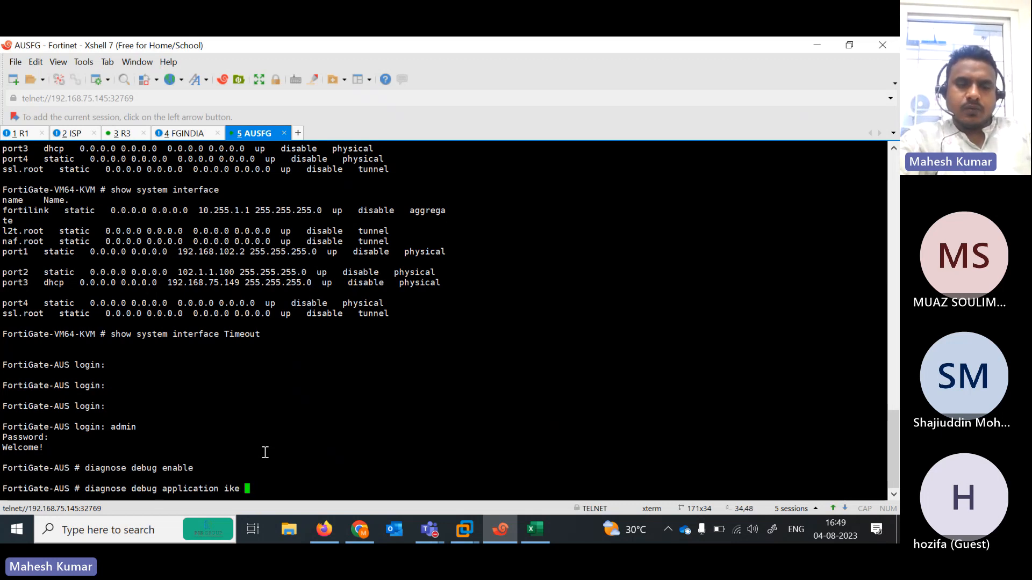
pyautogui.press('Return')
pyautogui.press('Return')
pyautogui.press('Return')
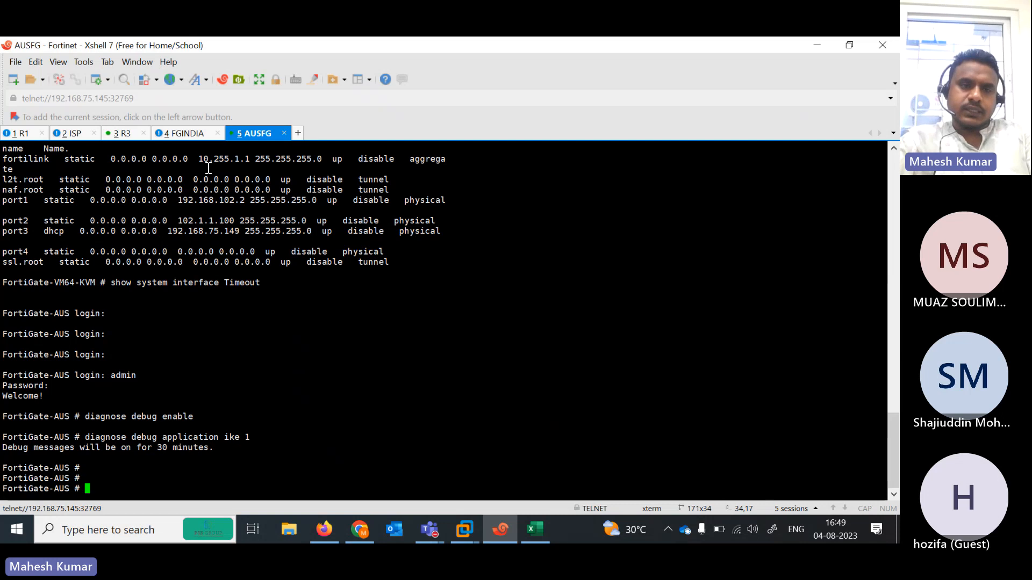
pyautogui.click(186, 134)
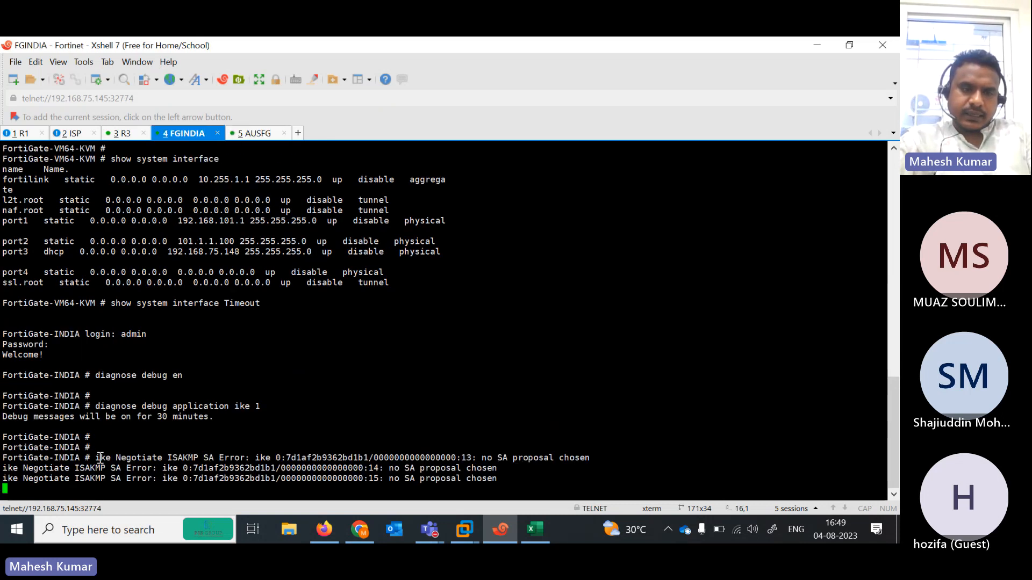
# - Highlight the India log's 'no SA proposal chosen' ISAKMP error lines
pyautogui.moveTo(100, 458); pyautogui.dragTo(533, 458)
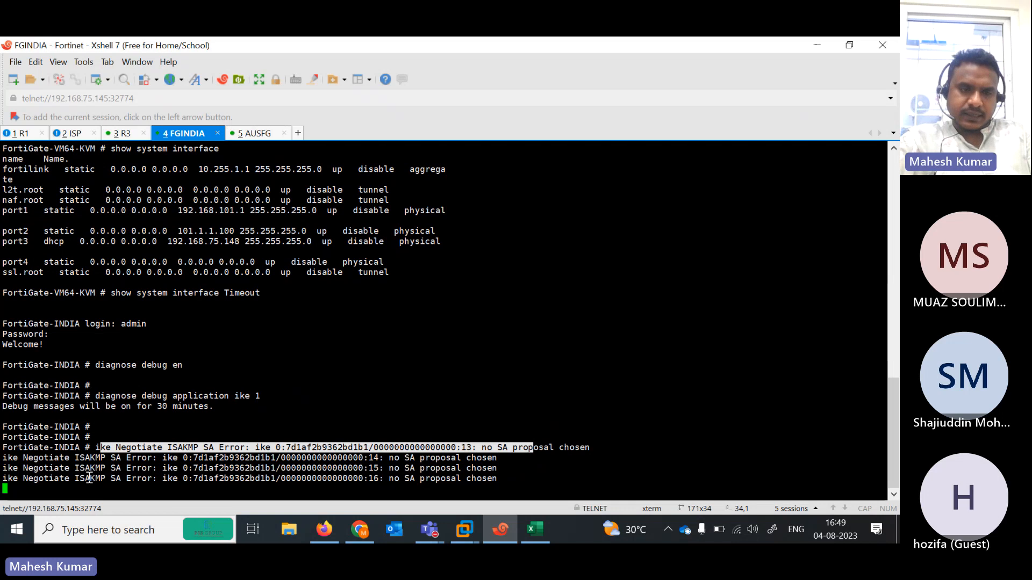
pyautogui.moveTo(86, 477); pyautogui.dragTo(420, 481)
pyautogui.click(254, 133)
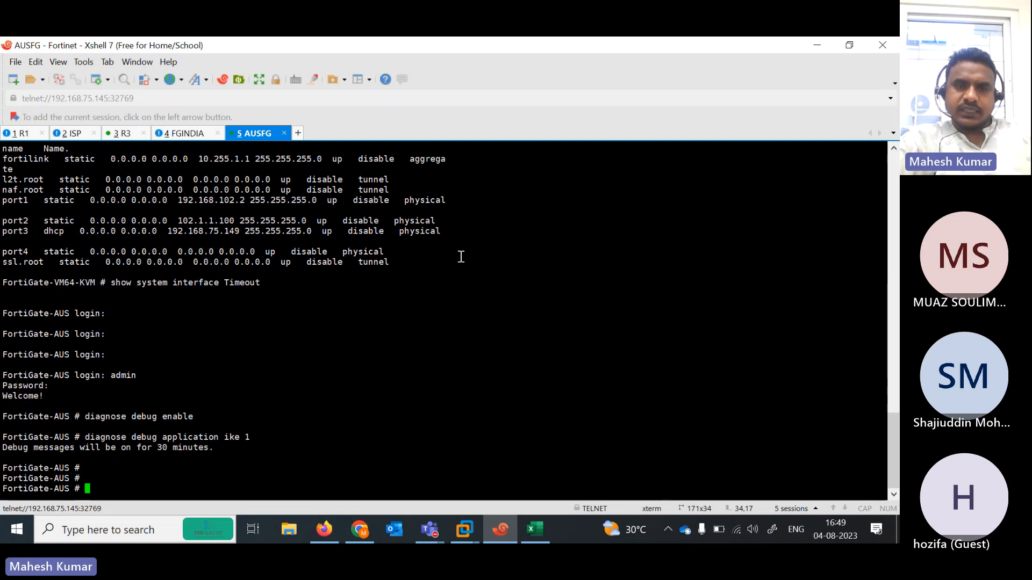
# - Bring up the FortiGate-AUS web page showing the AUS-IND tunnel still down
pyautogui.click(849, 45)
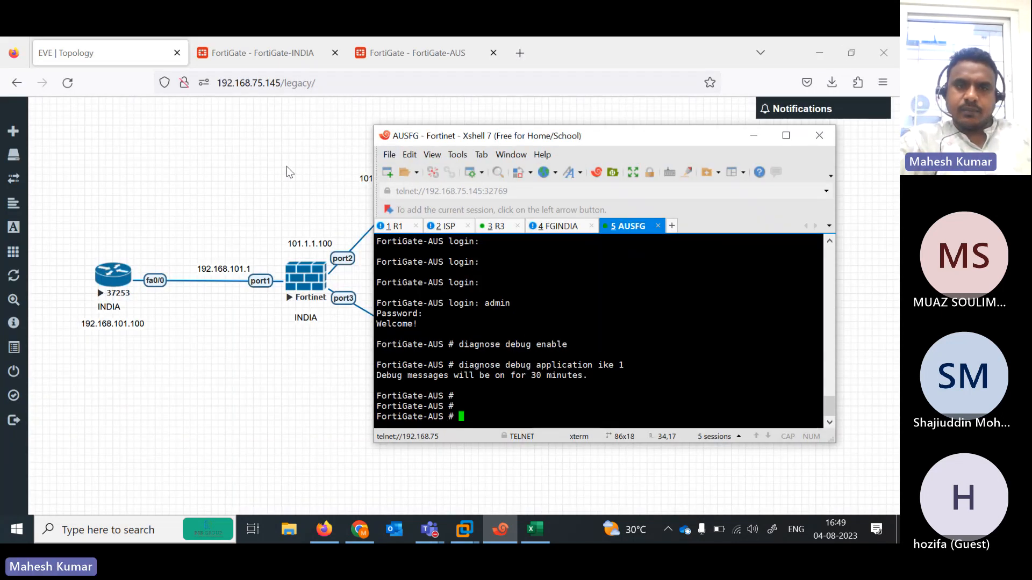
pyautogui.click(286, 167)
pyautogui.click(433, 50)
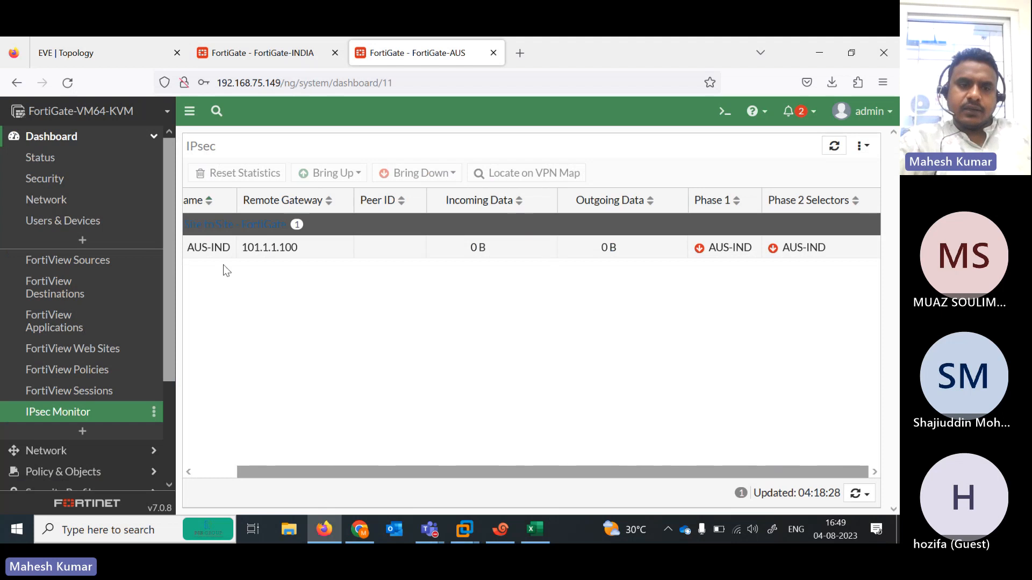
# - Open the AUS-IND tunnel from VPN > IPsec Tunnels for editing
pyautogui.click(274, 256)
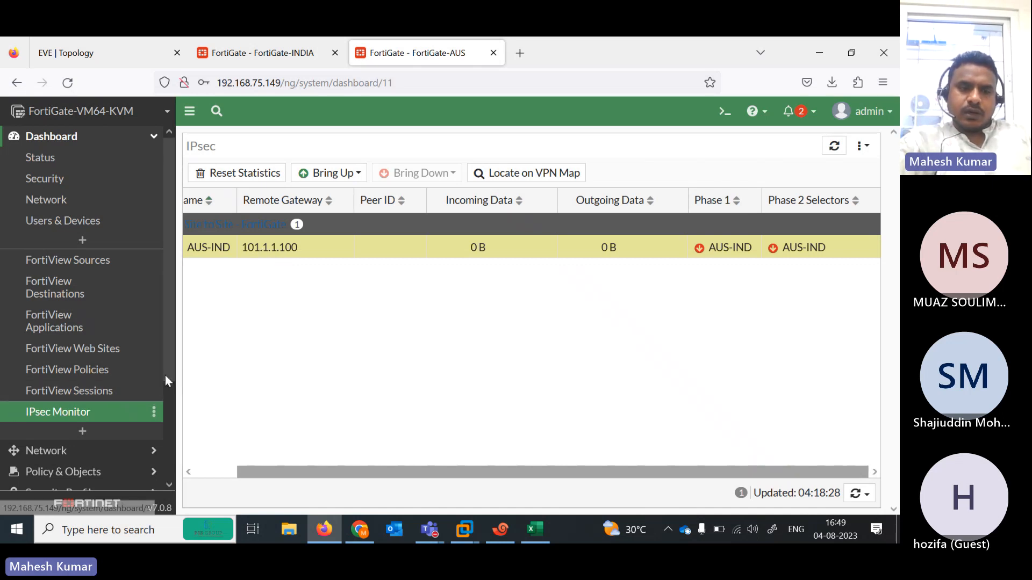
pyautogui.moveTo(165, 375); pyautogui.dragTo(178, 505)
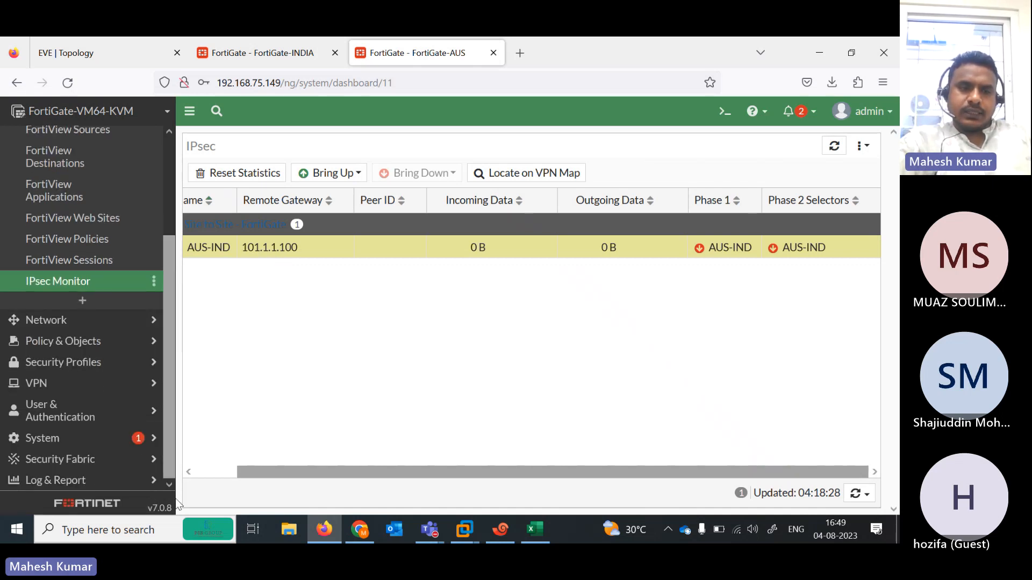
pyautogui.click(61, 395)
pyautogui.click(92, 283)
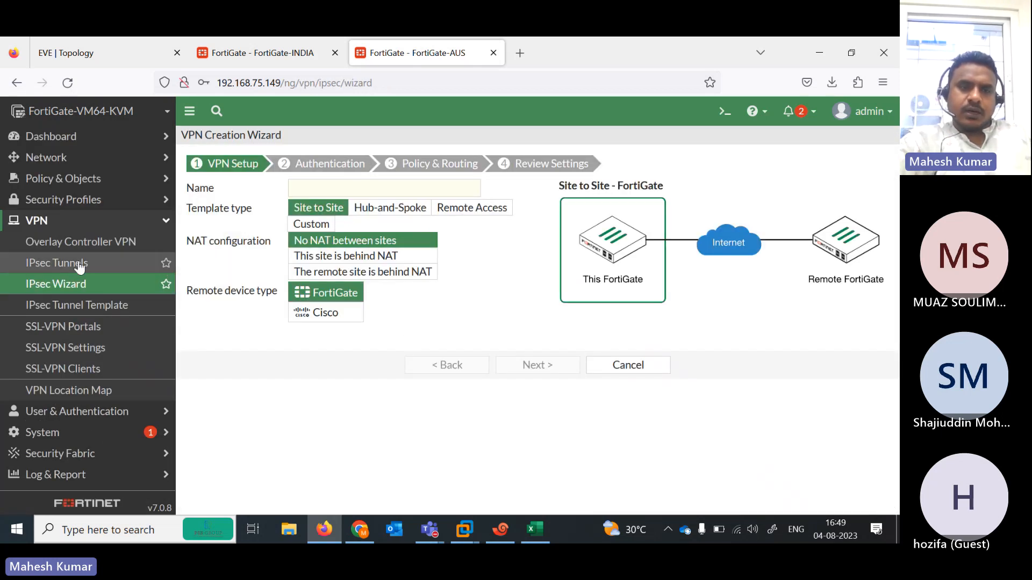
pyautogui.click(81, 263)
pyautogui.doubleClick(322, 222)
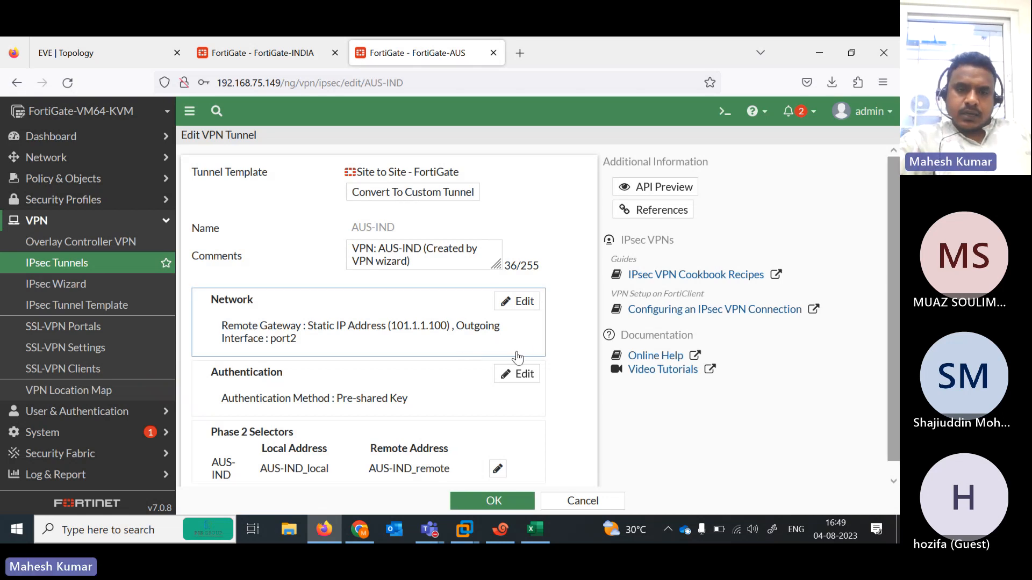
# - Retype the AUS-IND pre-shared key, verify it, and save the tunnel without saving the browser login
pyautogui.click(517, 376)
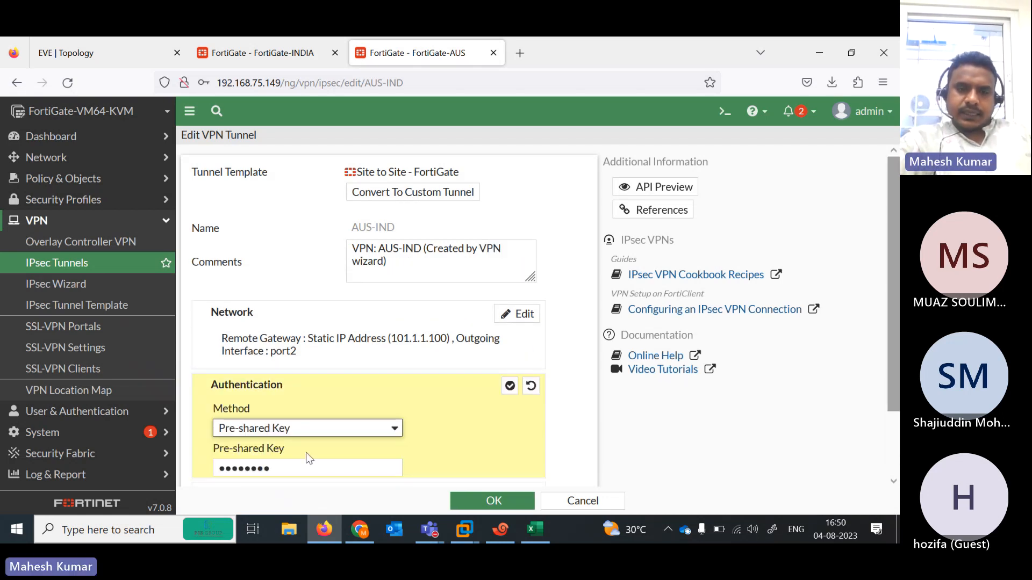
pyautogui.click(303, 467)
pyautogui.write('fortine')
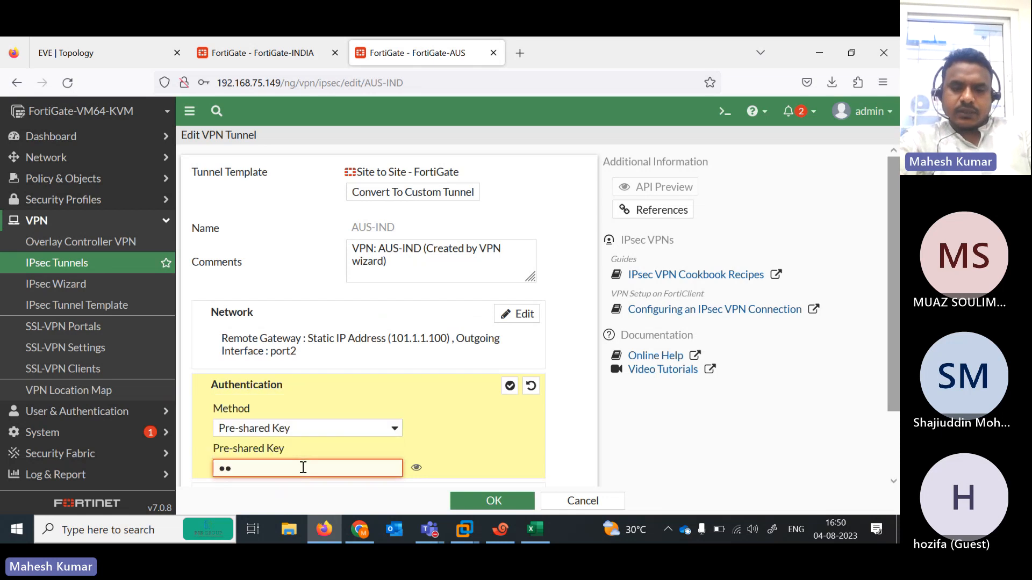
pyautogui.write('t')
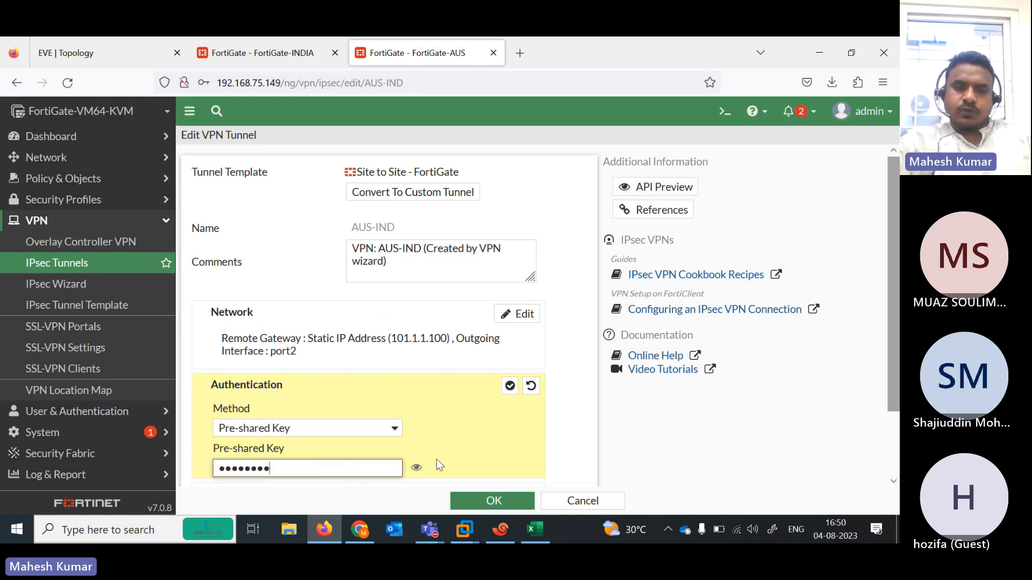
pyautogui.click(416, 468)
pyautogui.click(492, 501)
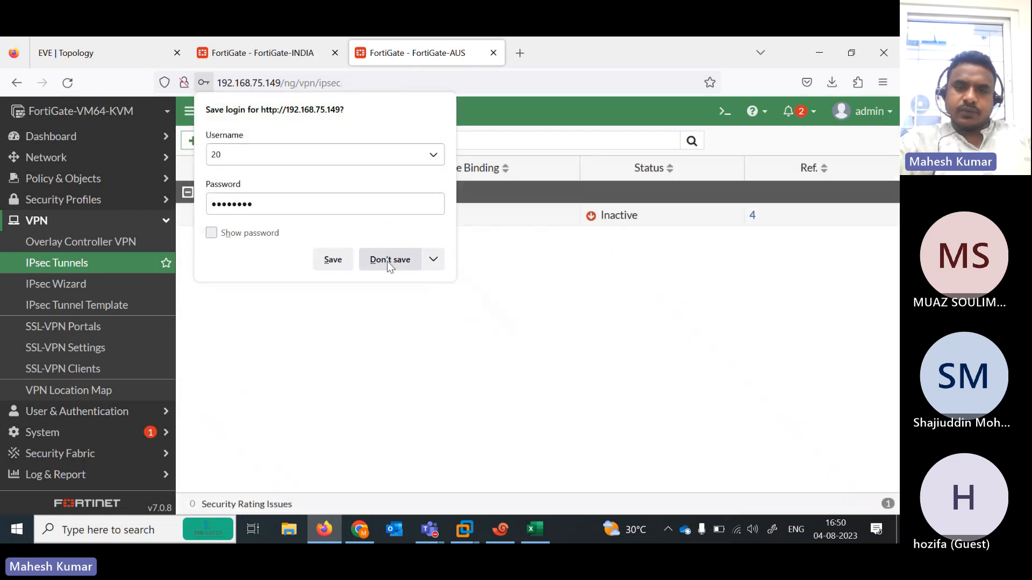
pyautogui.click(390, 261)
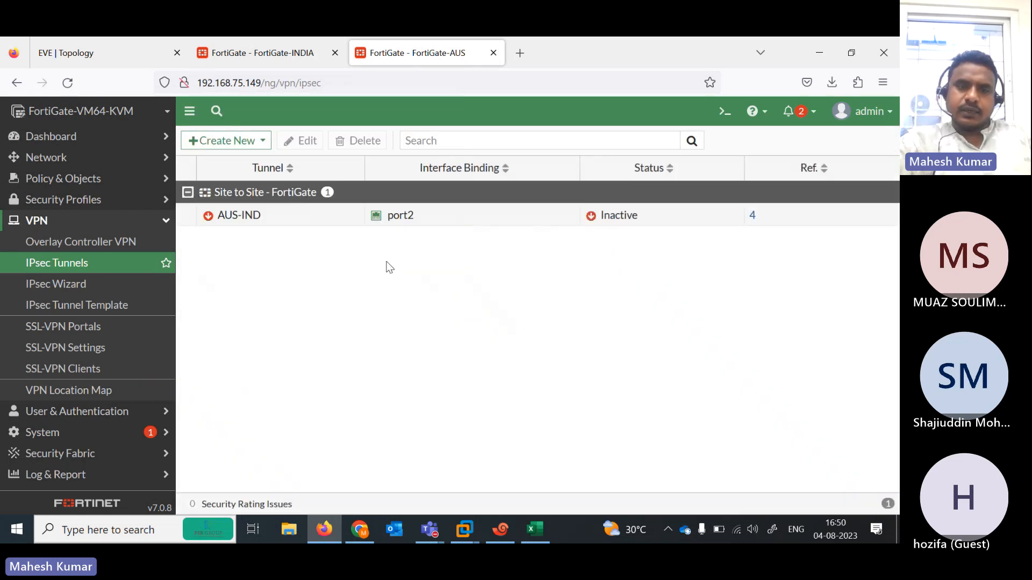
pyautogui.click(232, 51)
# - Rerun 'diagnose debug application ike 1' on the India FortiGate console
pyautogui.click(500, 530)
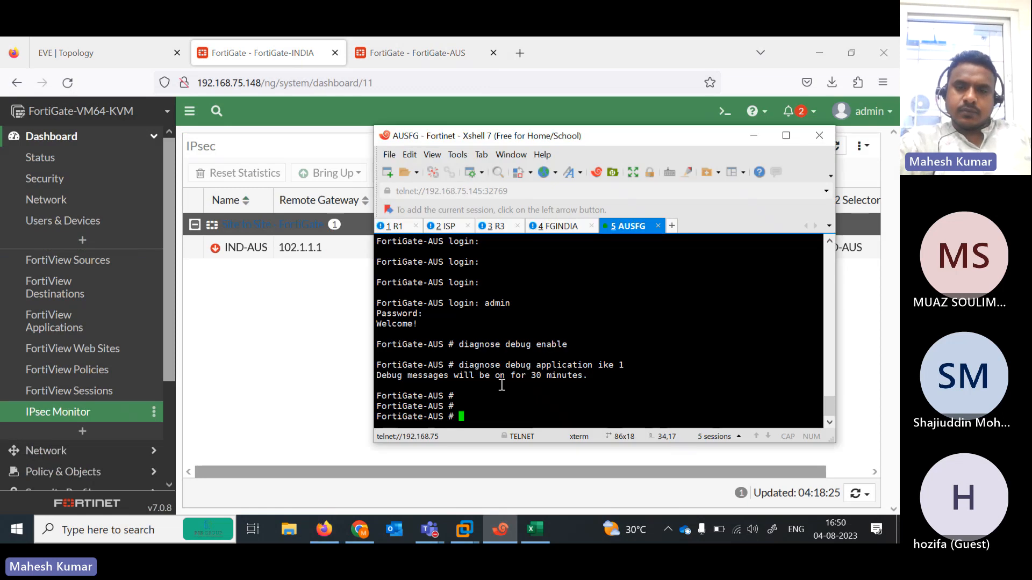
pyautogui.click(559, 226)
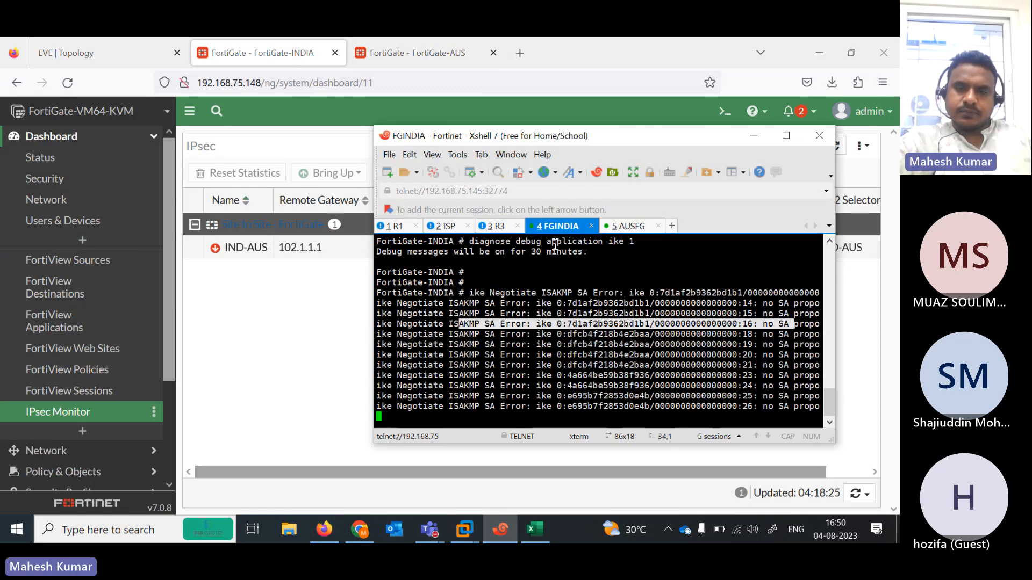
pyautogui.click(786, 135)
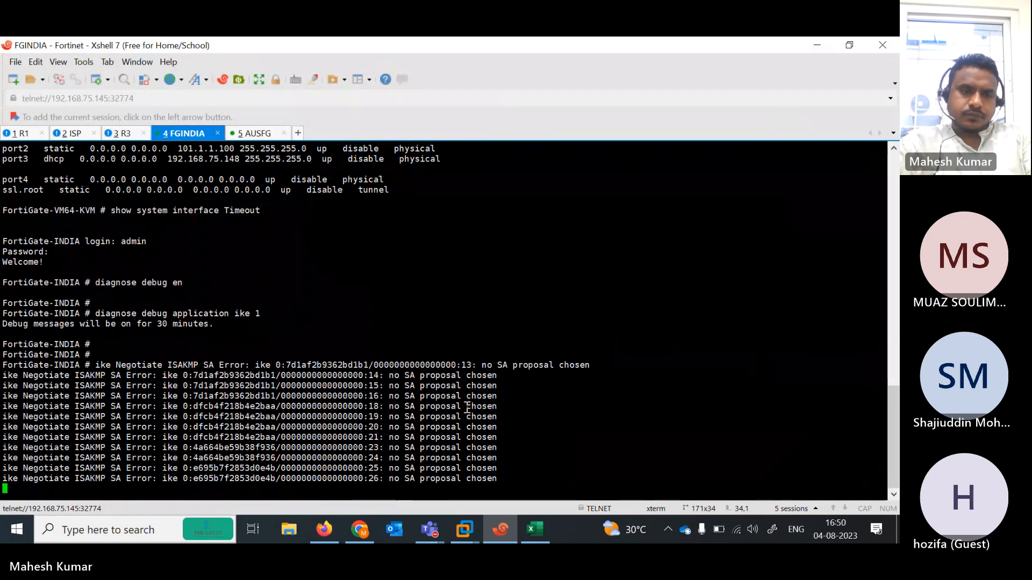
pyautogui.press('Return')
pyautogui.press('Return')
pyautogui.press('Return')
pyautogui.press('Return')
pyautogui.press('Return')
pyautogui.press('Return')
pyautogui.press('Return')
pyautogui.press('Return')
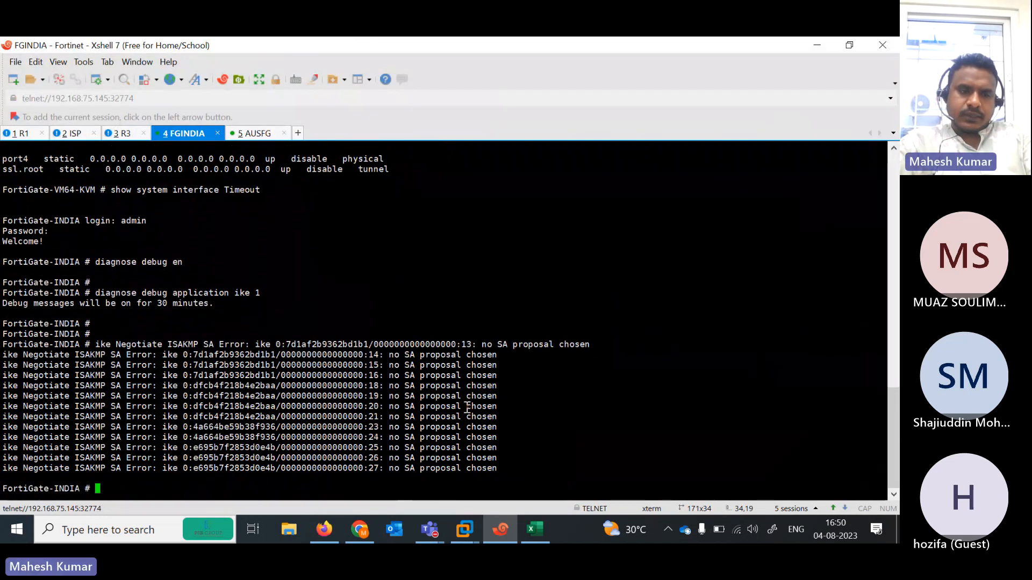
pyautogui.press('Up')
pyautogui.press('Return')
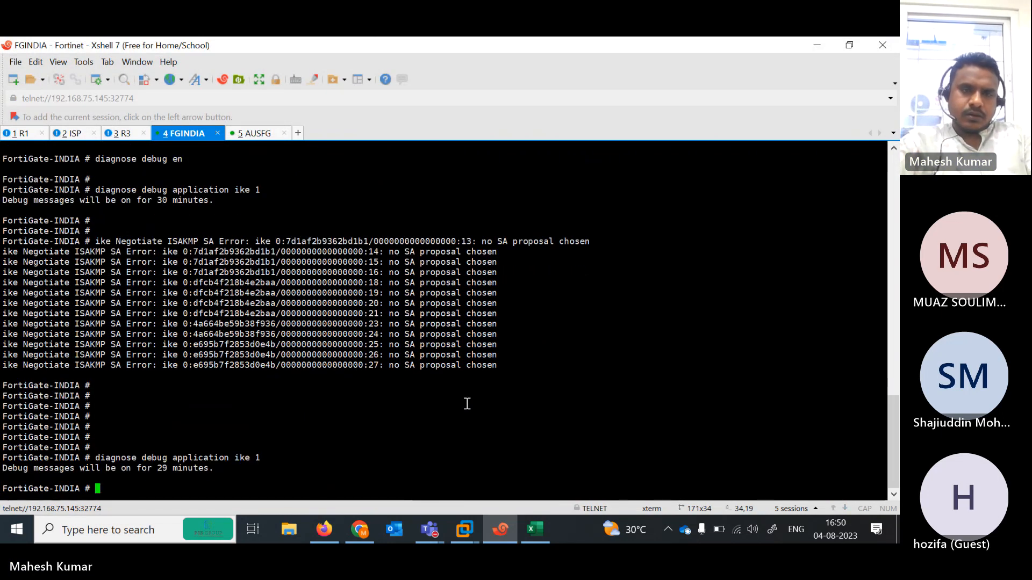
# - Rerun 'diagnose debug enable' and the IKE debug command on the Australia FortiGate
pyautogui.click(258, 138)
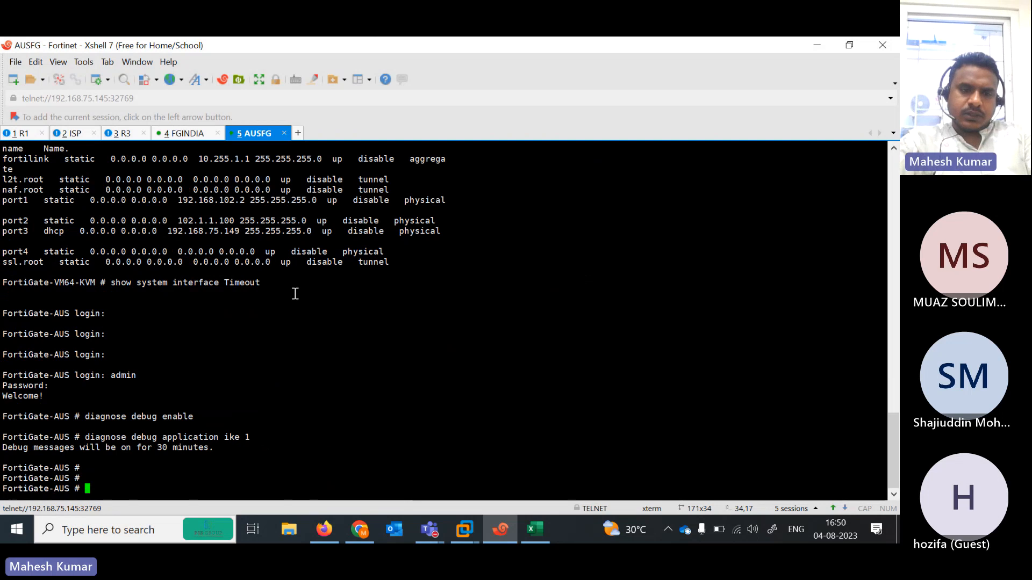
pyautogui.press('Up')
pyautogui.press('Return')
pyautogui.press('Up')
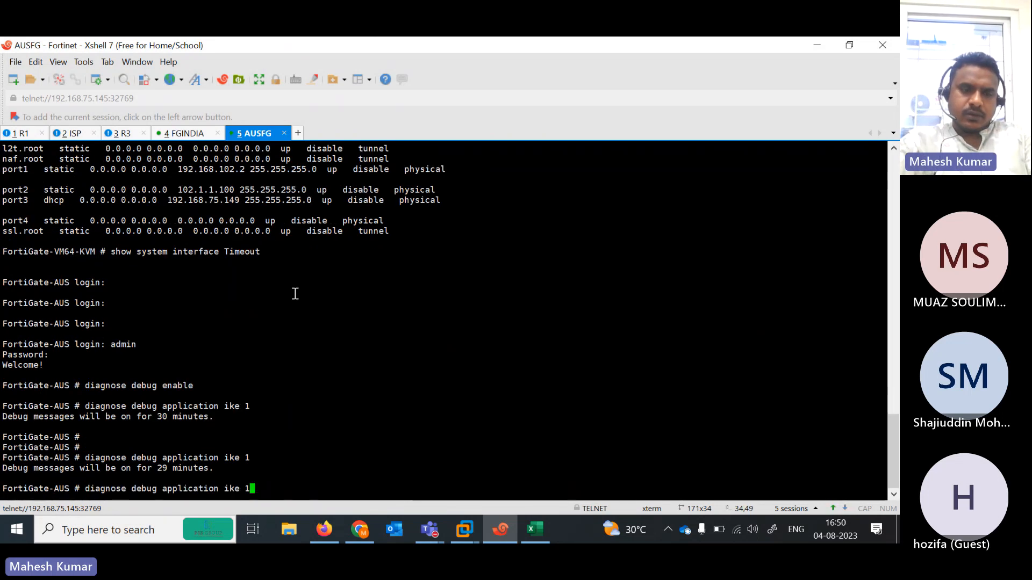
pyautogui.press('Up')
pyautogui.press('Return')
pyautogui.press('Up')
pyautogui.press('Up')
pyautogui.press('Return')
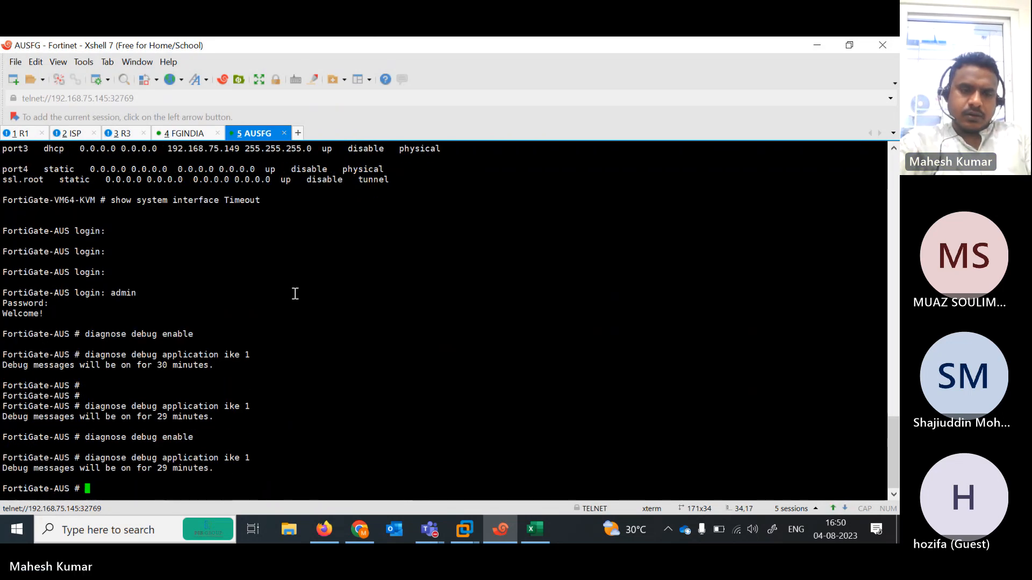
# - Check the India log, still showing 'no SA proposal chosen', then hide Xshell
pyautogui.click(183, 134)
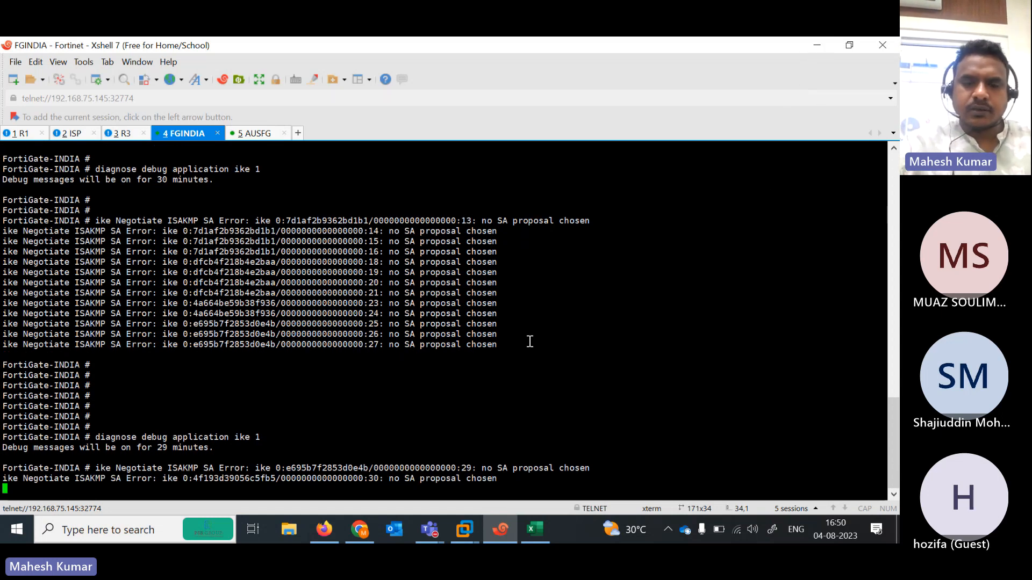
pyautogui.press('Return')
pyautogui.press('Return')
pyautogui.press('Return')
pyautogui.press('Return')
pyautogui.press('Return')
pyautogui.press('Return')
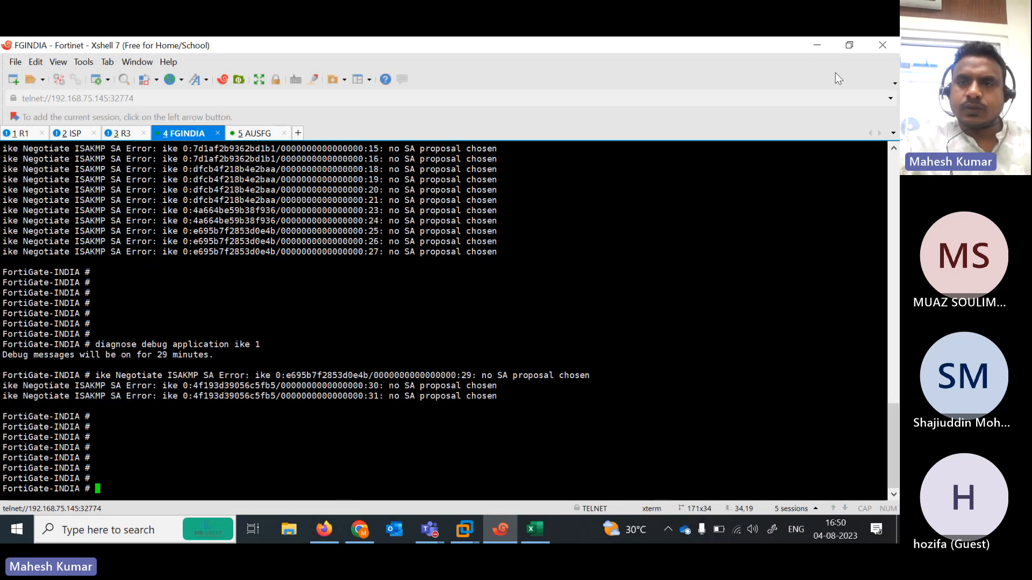
pyautogui.click(825, 50)
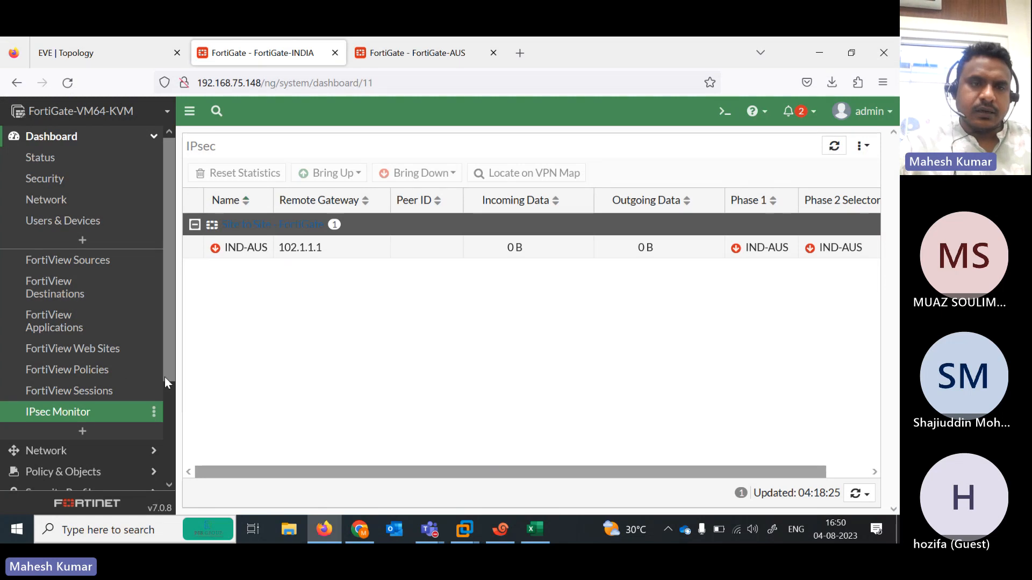
# - Open India's IND-AUS tunnel for editing, checking the topology diagram for the peer address
pyautogui.scroll(-3, 164, 376)
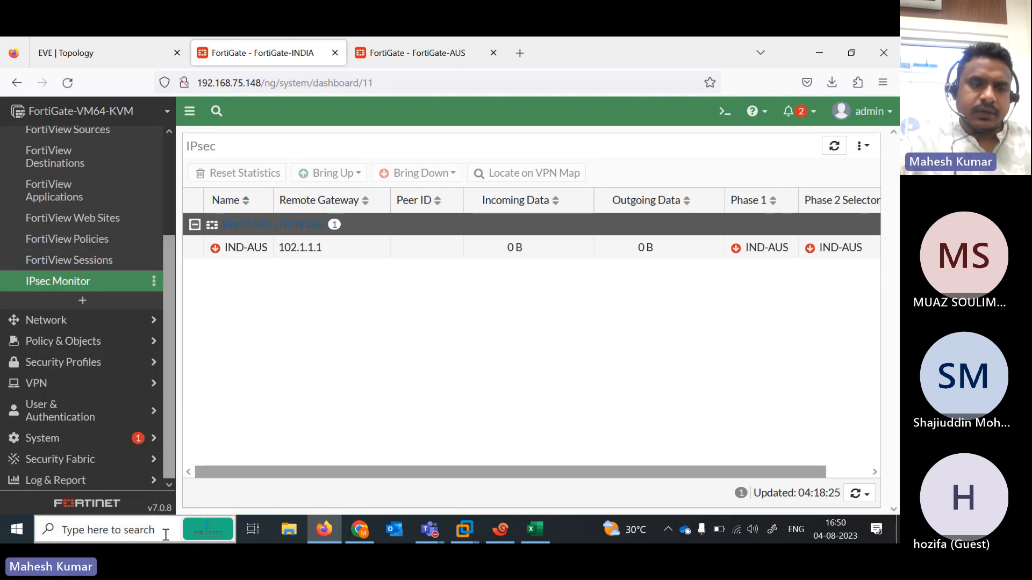
pyautogui.click(78, 394)
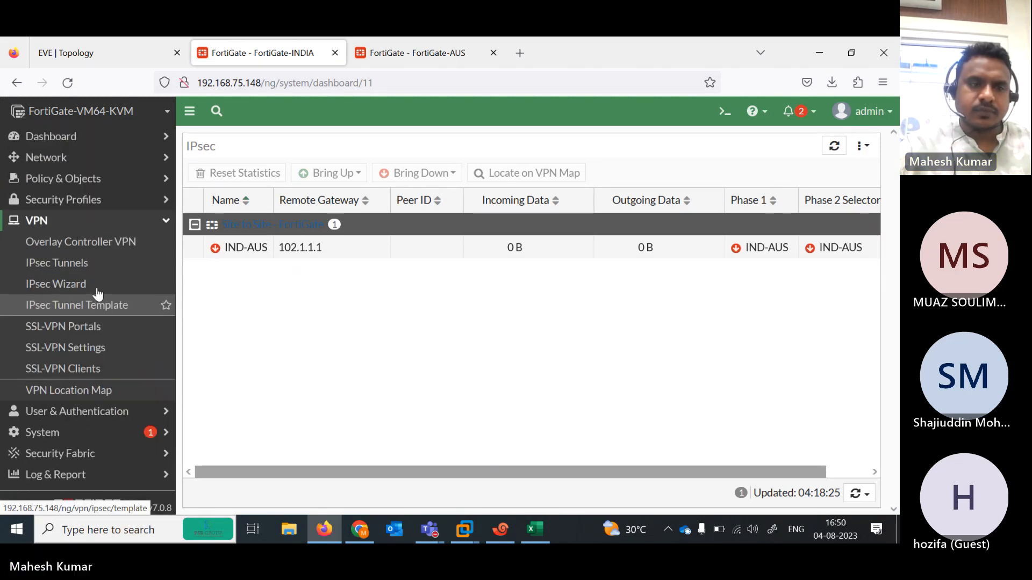
pyautogui.click(81, 269)
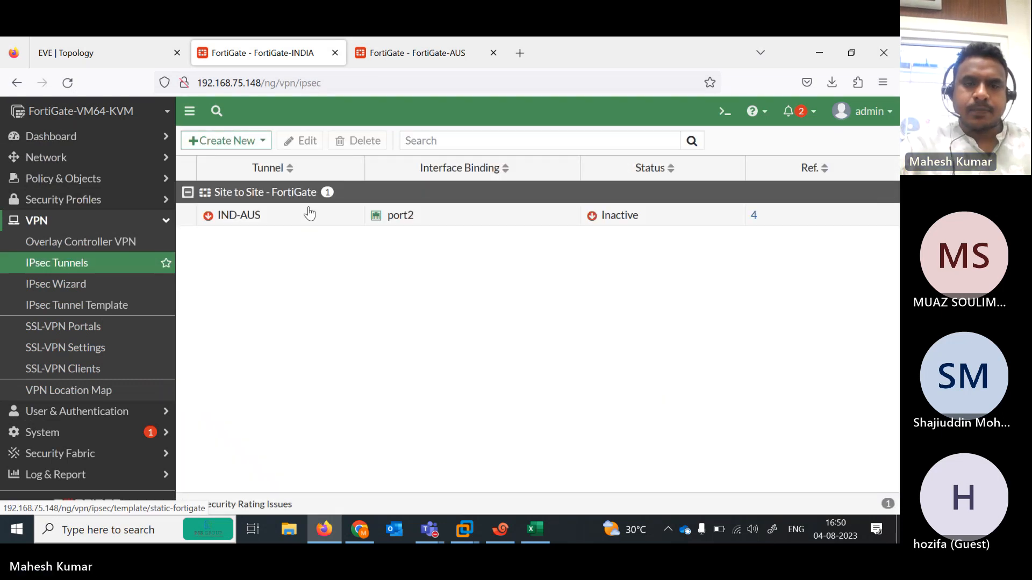
pyautogui.click(302, 220)
pyautogui.doubleClick(302, 225)
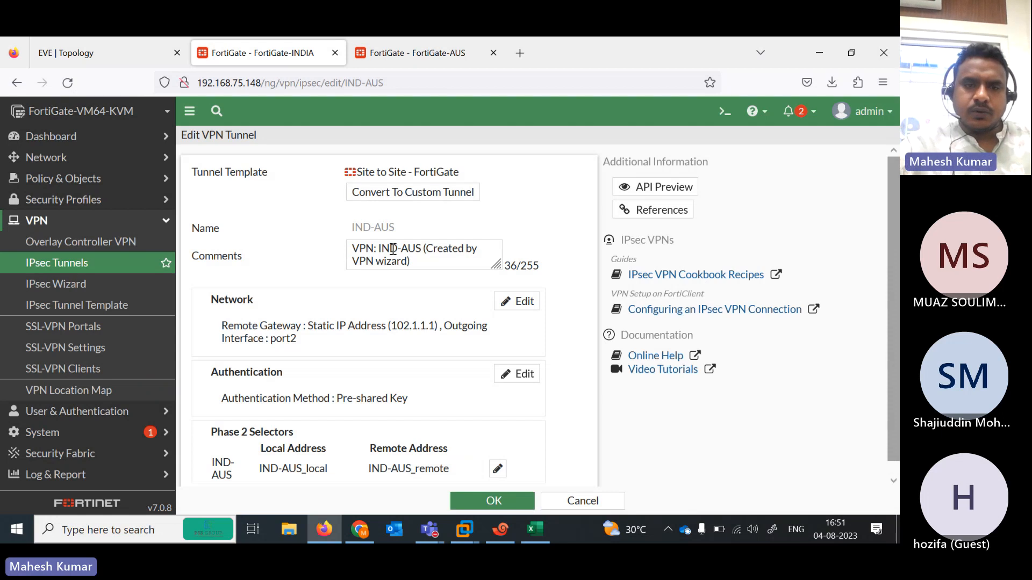
pyautogui.click(124, 57)
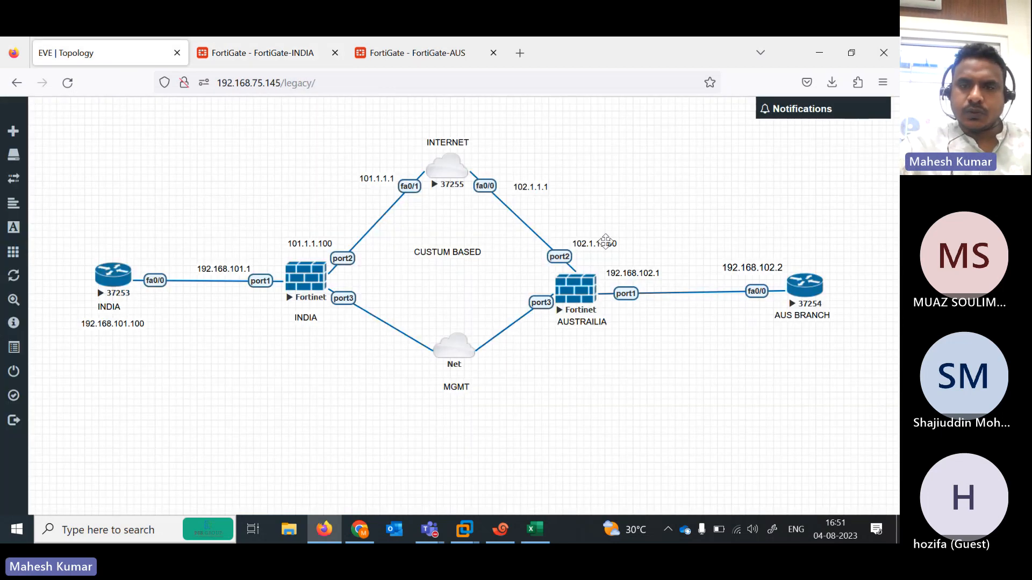
pyautogui.click(271, 56)
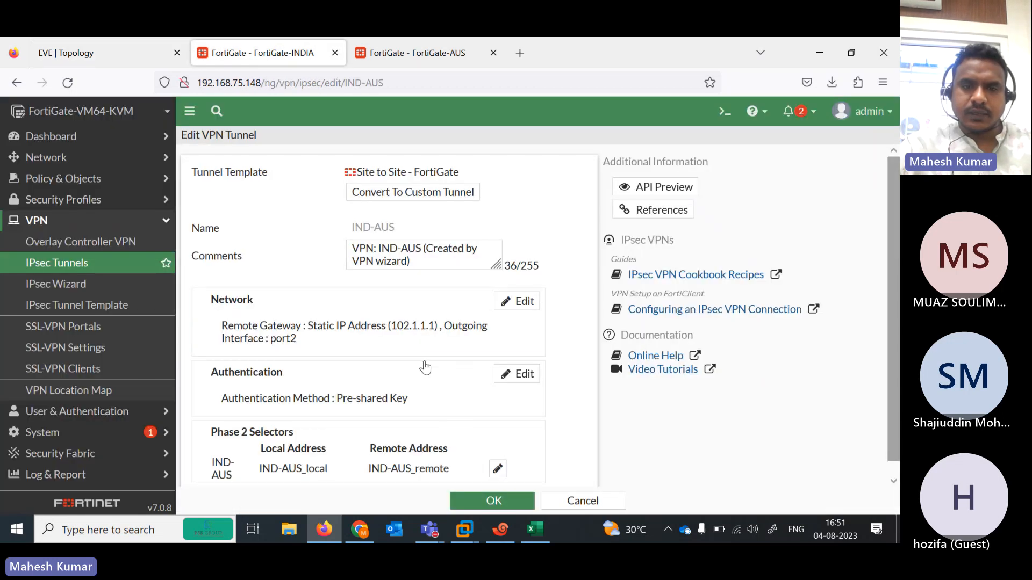
# - Change the IND-AUS remote gateway IP from 102.1.1.1 to 102.1.1.100 and save
pyautogui.click(511, 302)
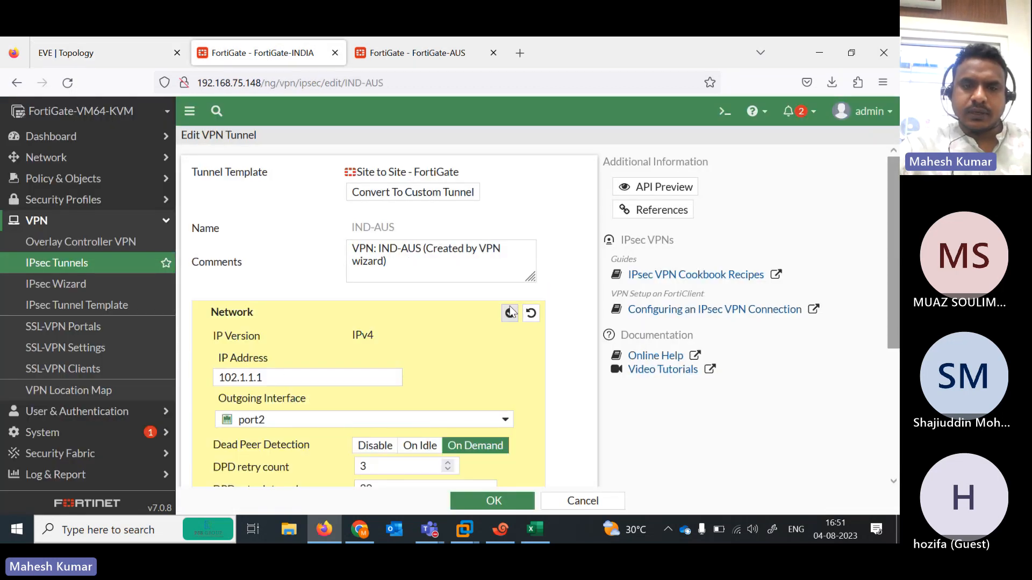
pyautogui.click(299, 377)
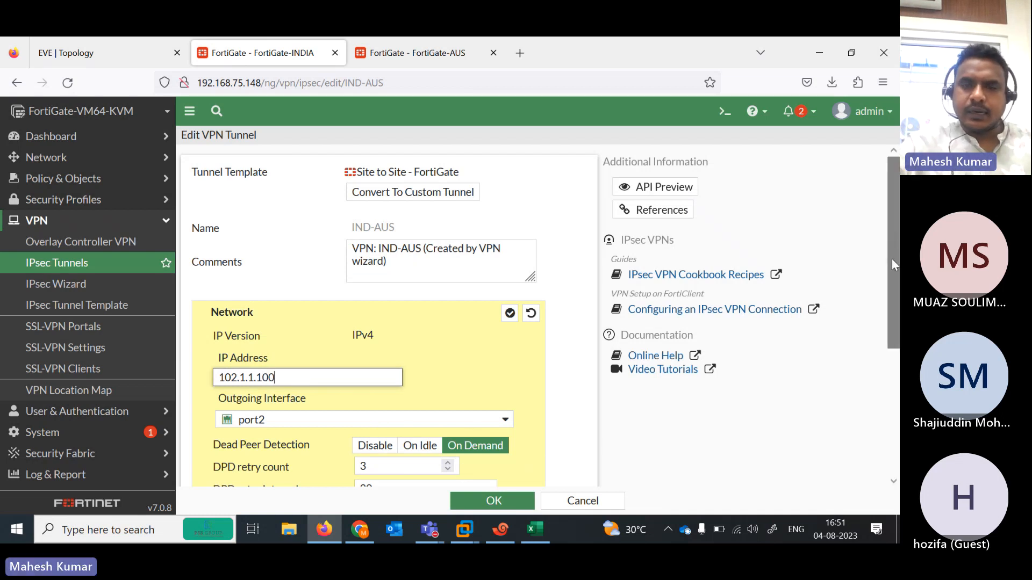
pyautogui.moveTo(893, 264); pyautogui.dragTo(893, 391)
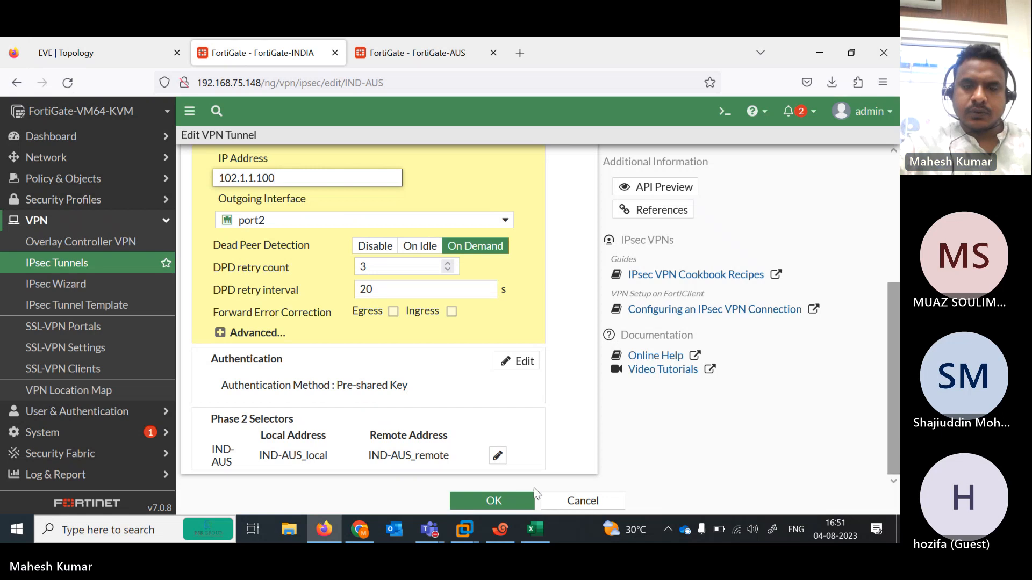
pyautogui.click(505, 508)
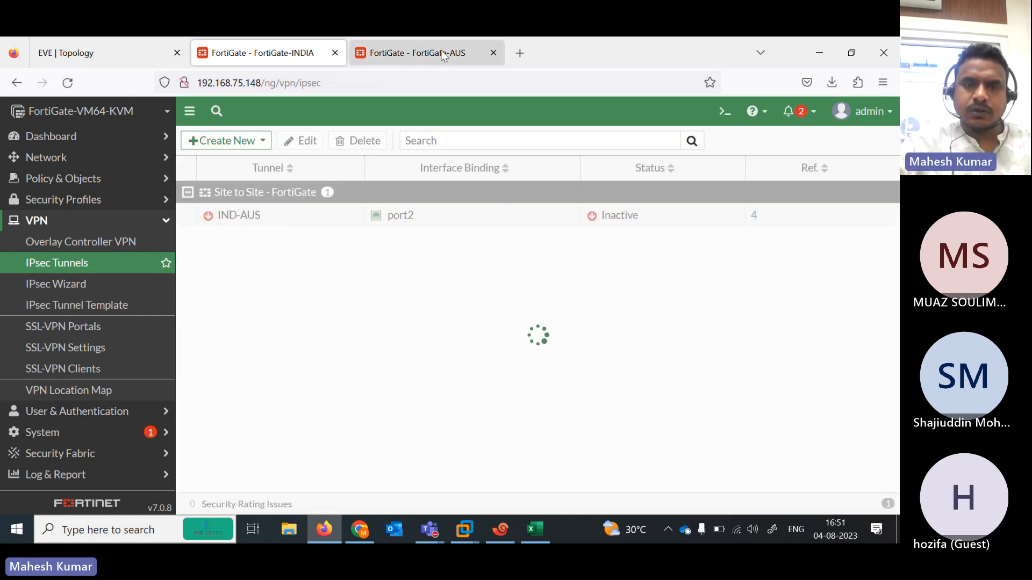
# - Open the Australia FortiGate's AUS-IND tunnel edit page to review its remote gateway 101.1.1.100
pyautogui.click(424, 56)
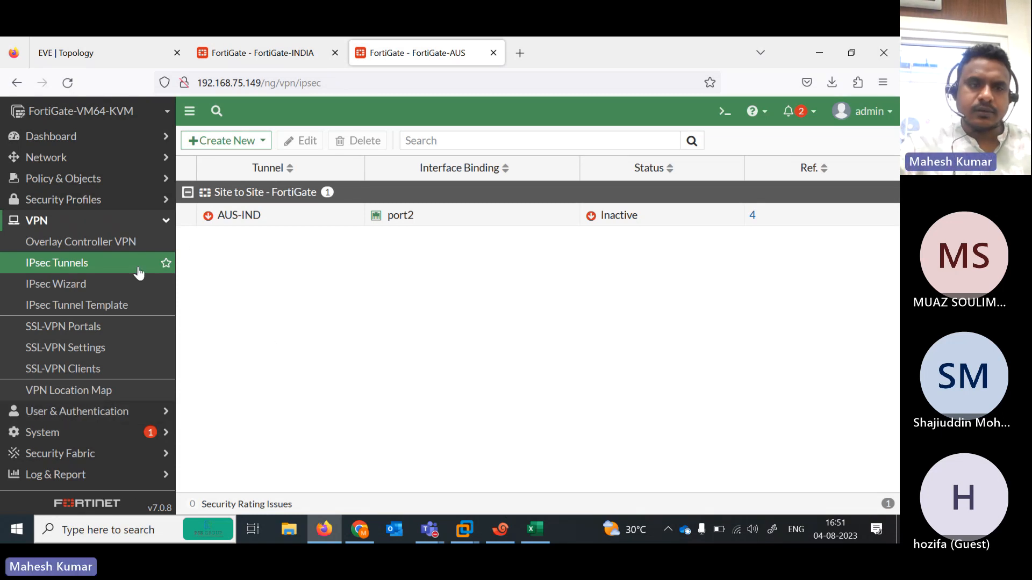
pyautogui.doubleClick(299, 220)
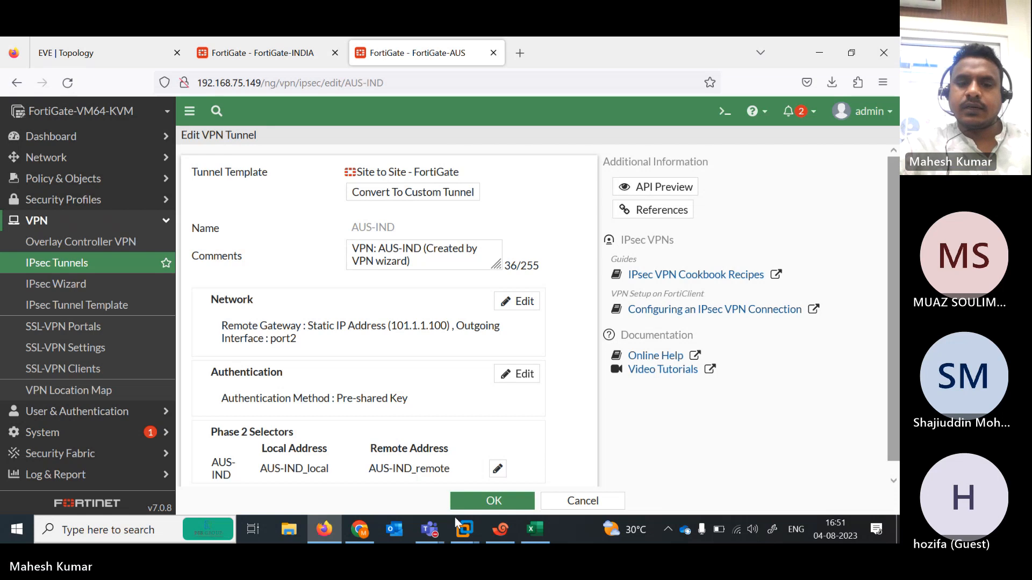
# - Unmute the microphone in the Teams meeting and minimize the meeting window
pyautogui.moveTo(430, 528)
pyautogui.click(466, 498)
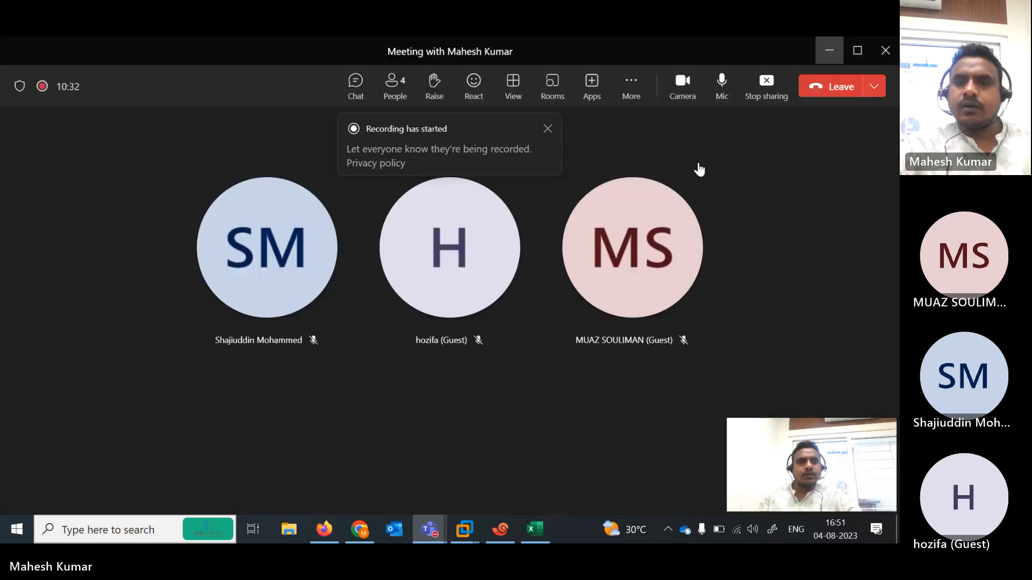
pyautogui.click(723, 85)
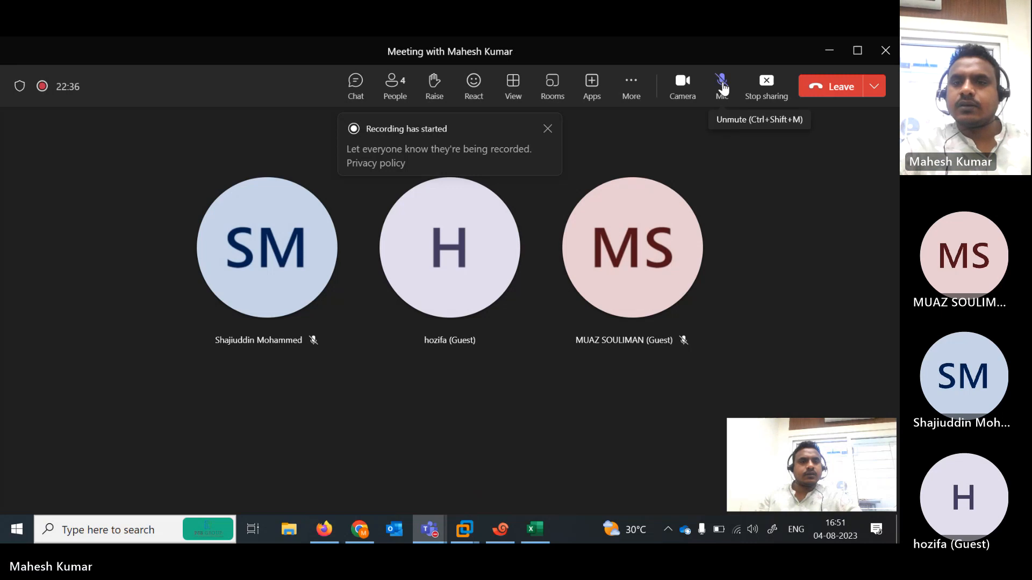
pyautogui.click(829, 51)
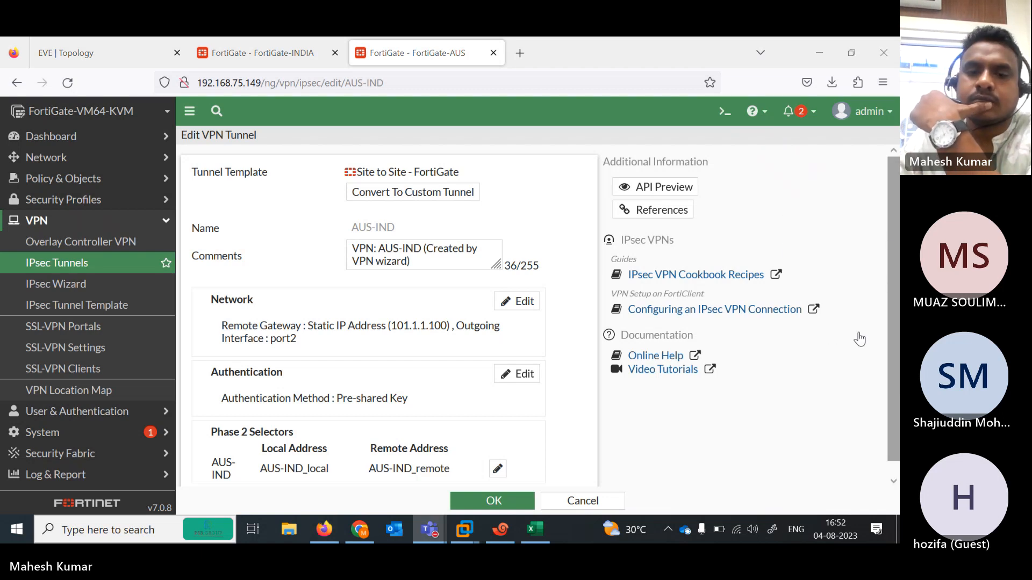
pyautogui.hotkey('alt', 'Tab')
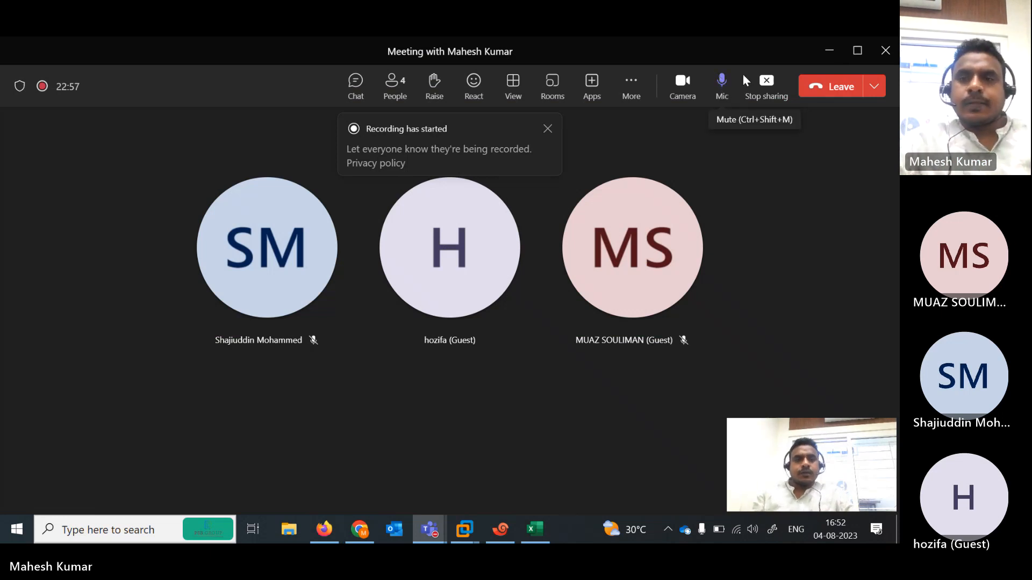
pyautogui.click(829, 50)
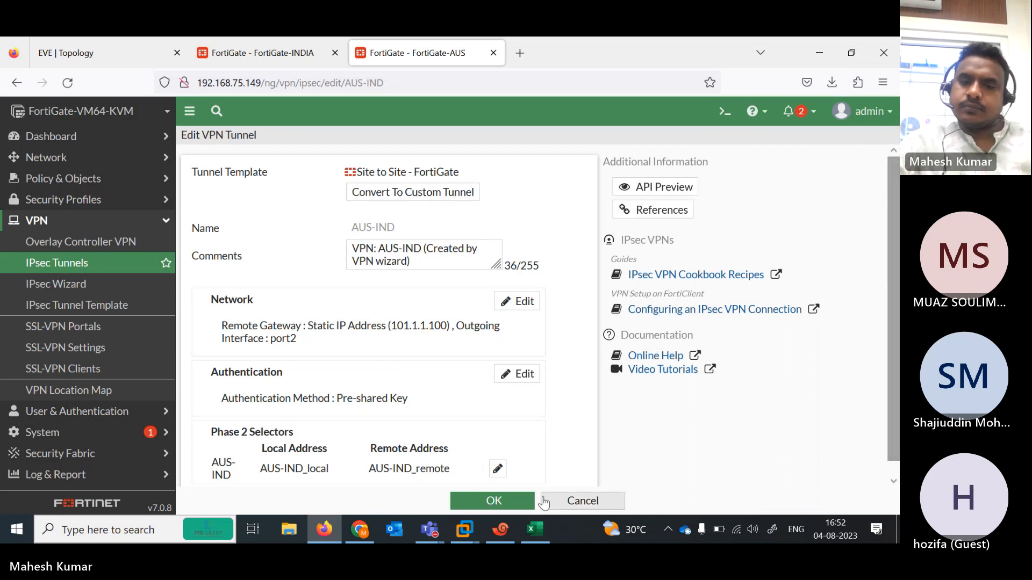
# - Close the AUS-IND tunnel settings and open the India FortiGate's IPsec Monitor
pyautogui.click(482, 500)
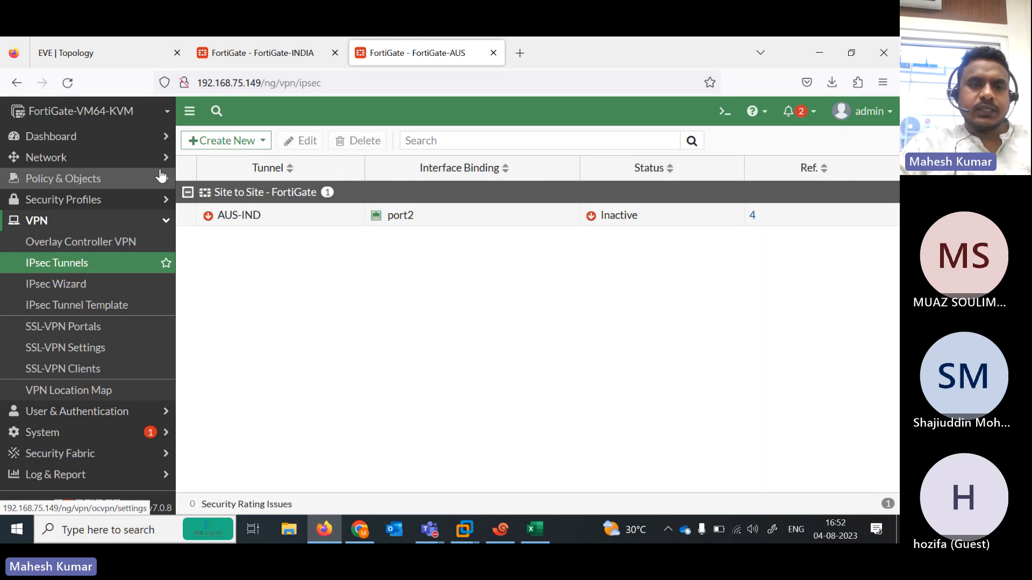
pyautogui.click(291, 51)
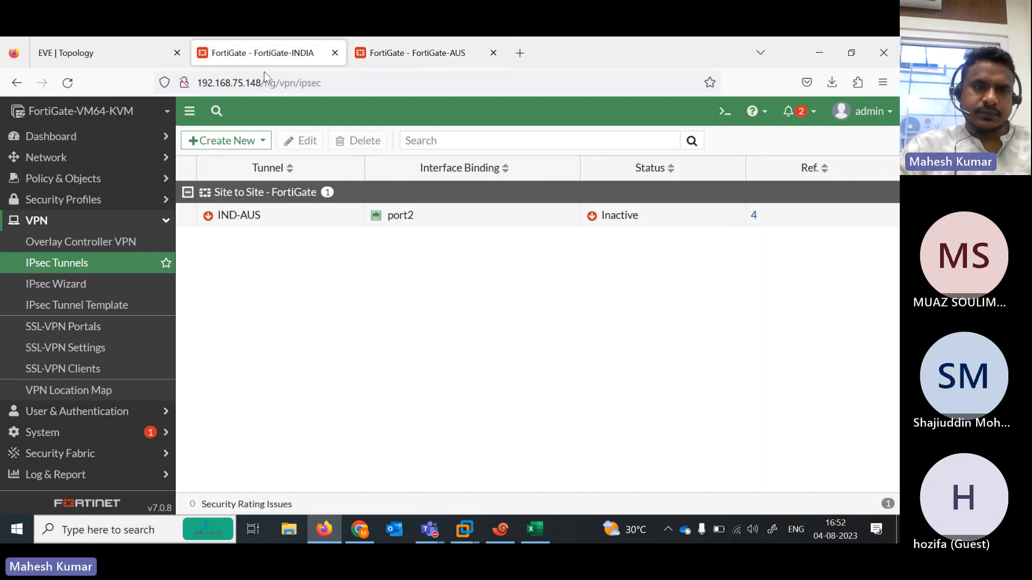
pyautogui.click(96, 146)
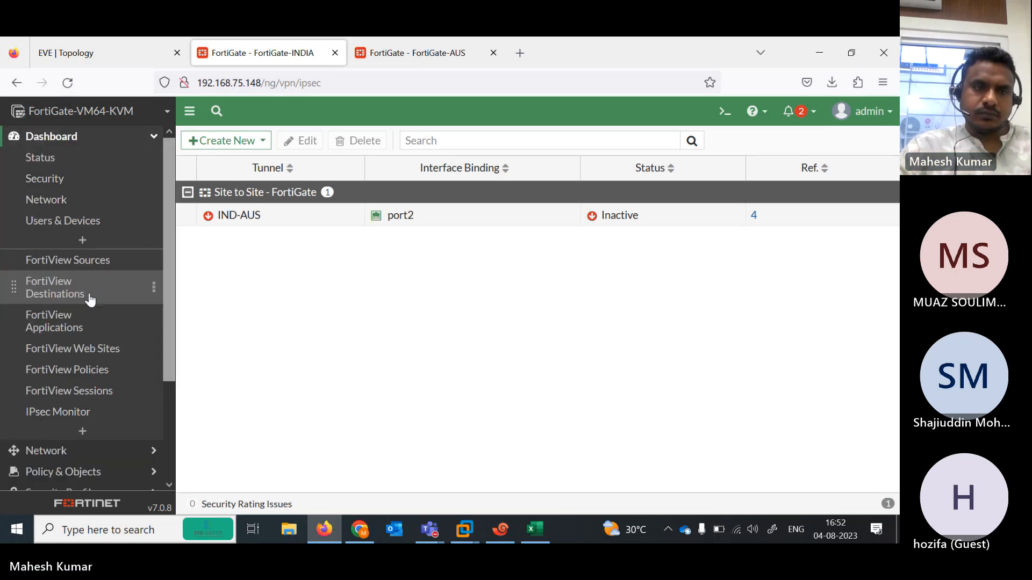
pyautogui.click(76, 414)
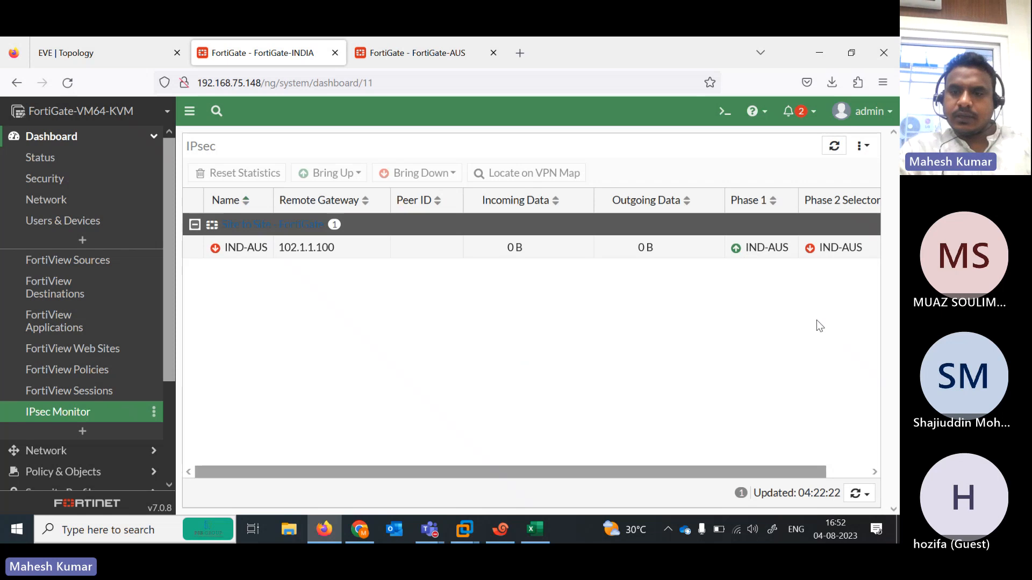
pyautogui.rightClick(832, 337)
pyautogui.click(839, 336)
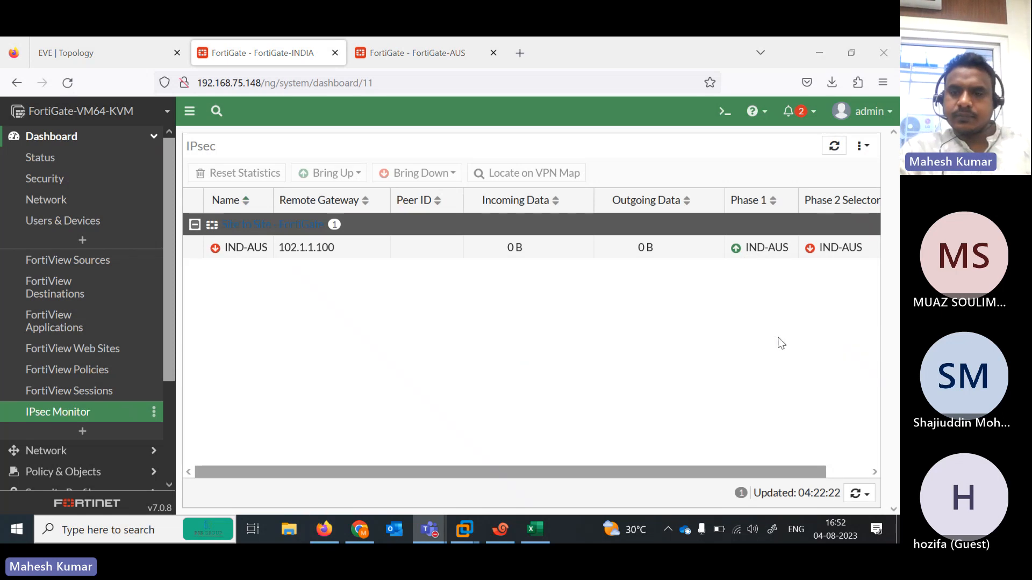
# - Reload the Australia FortiGate page and open its IPsec Monitor to check Phase 1
pyautogui.click(408, 51)
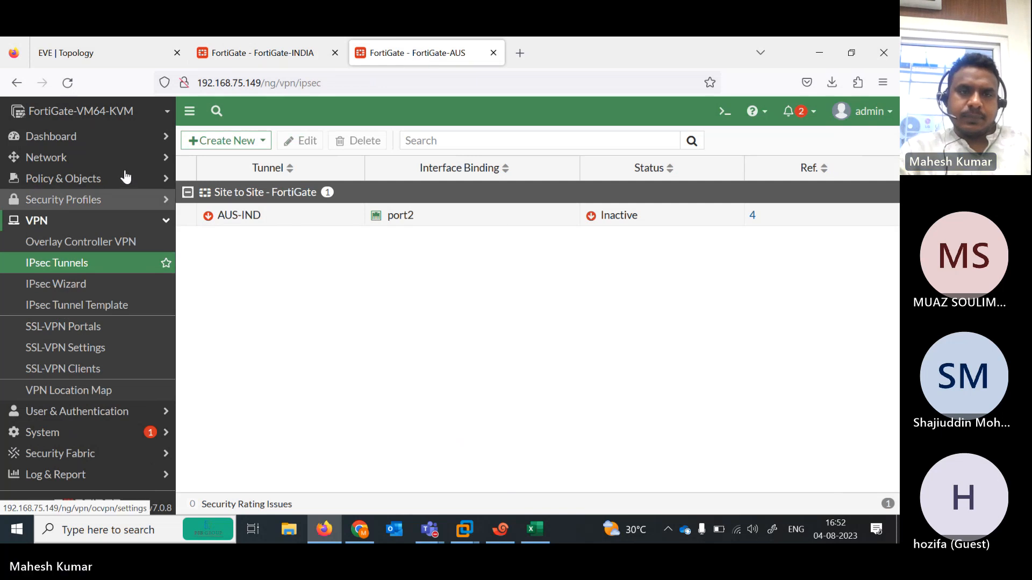
pyautogui.rightClick(73, 86)
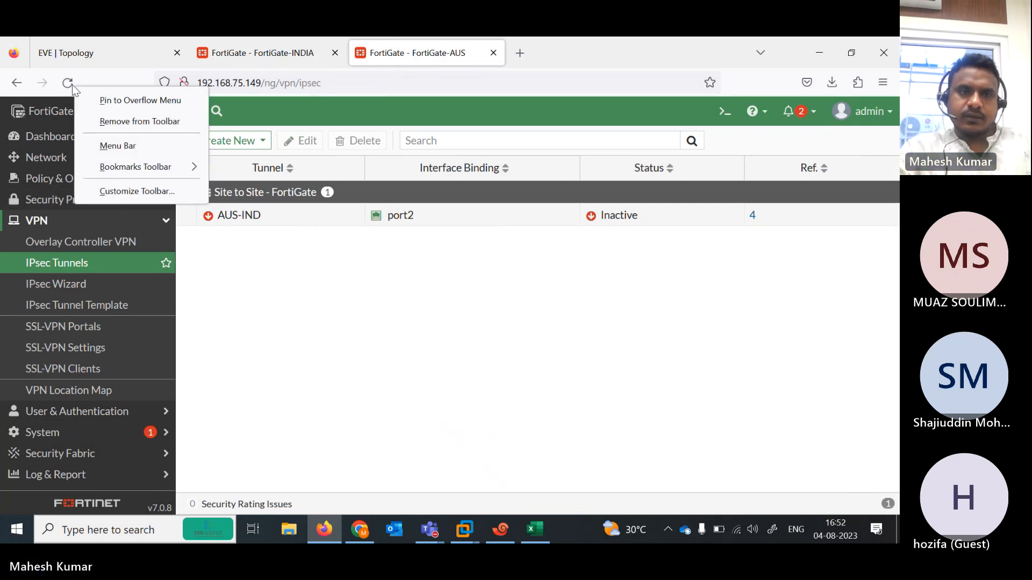
pyautogui.click(69, 84)
pyautogui.click(64, 86)
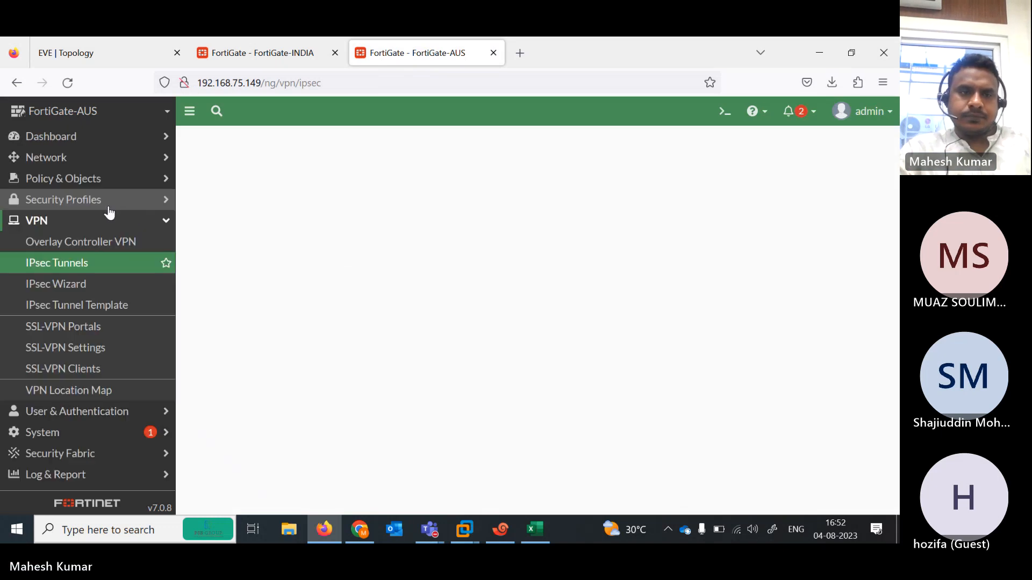
pyautogui.rightClick(76, 141)
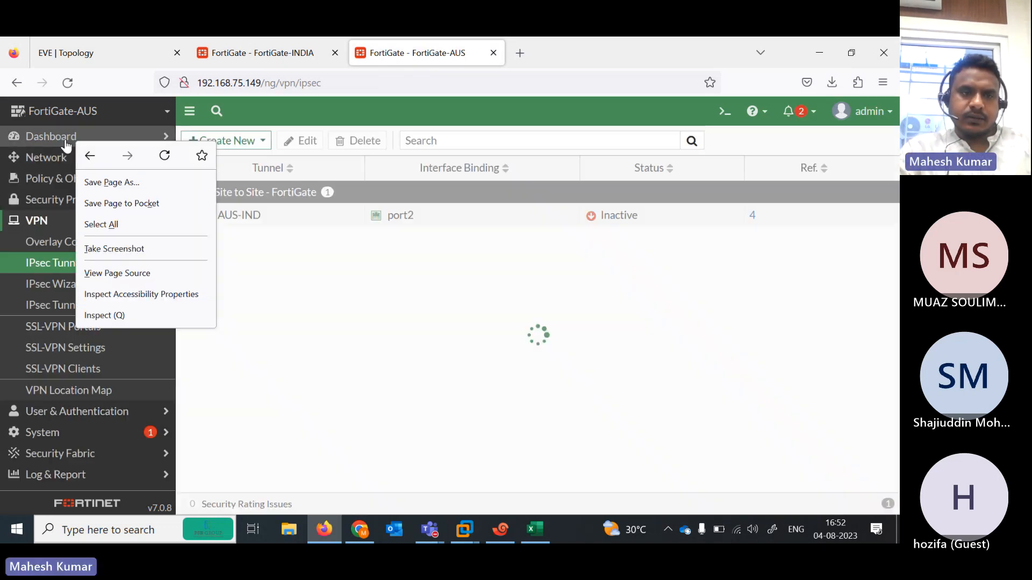
pyautogui.click(67, 141)
pyautogui.click(63, 139)
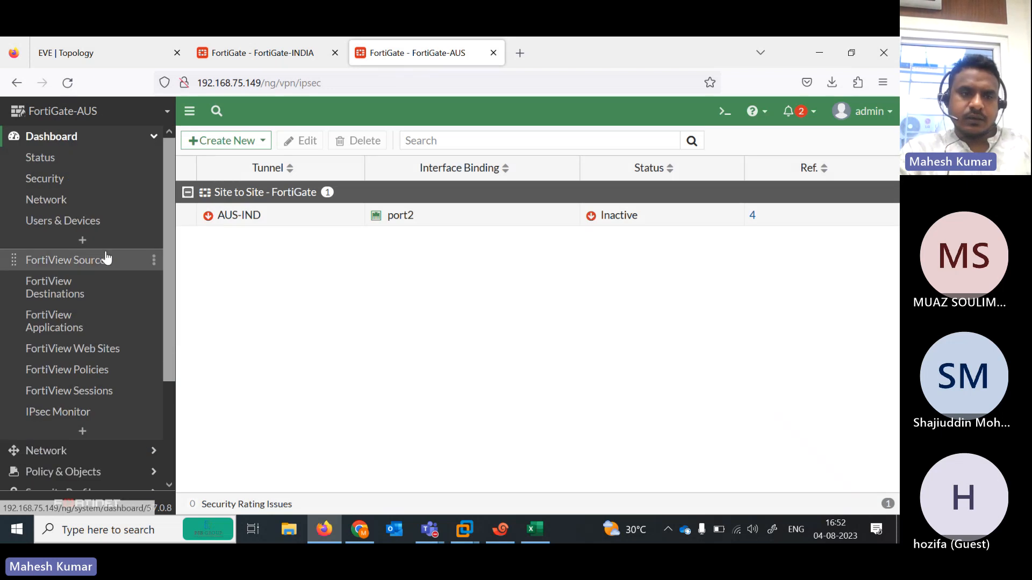
pyautogui.click(86, 417)
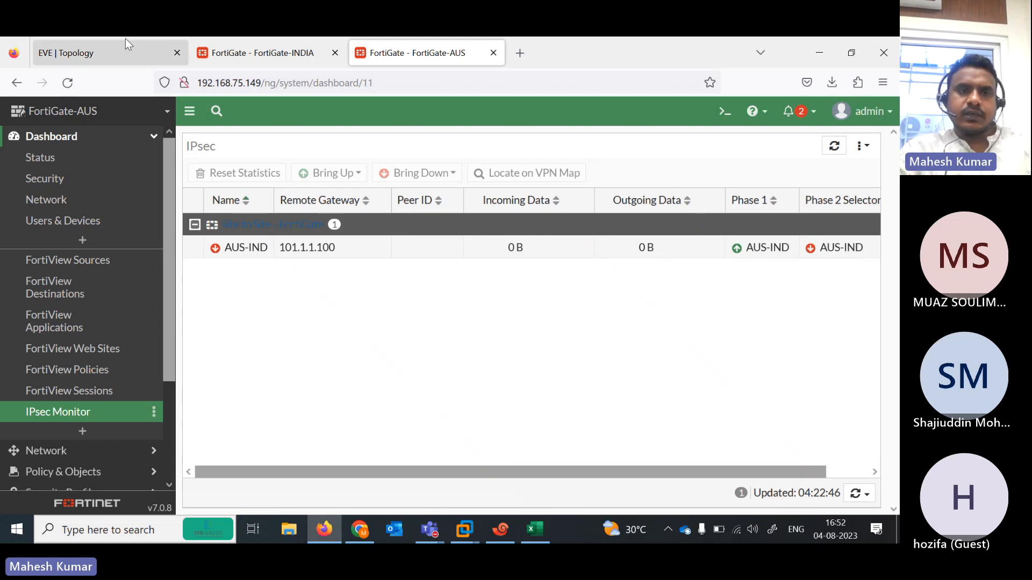
# - Return to the EVE lab topology and bring up the India FortiGate's debug session
pyautogui.rightClick(230, 62)
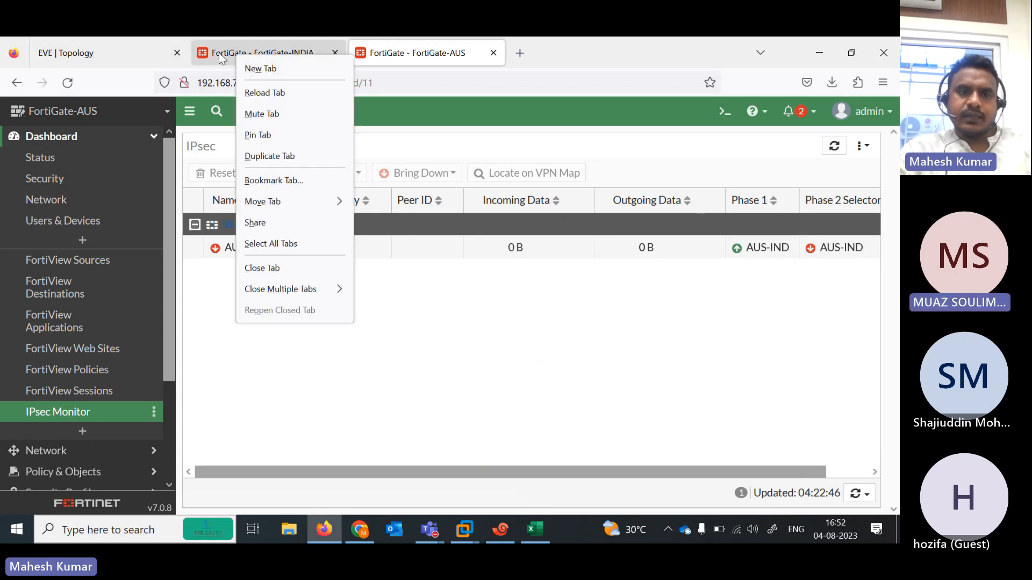
pyautogui.click(219, 53)
pyautogui.click(98, 58)
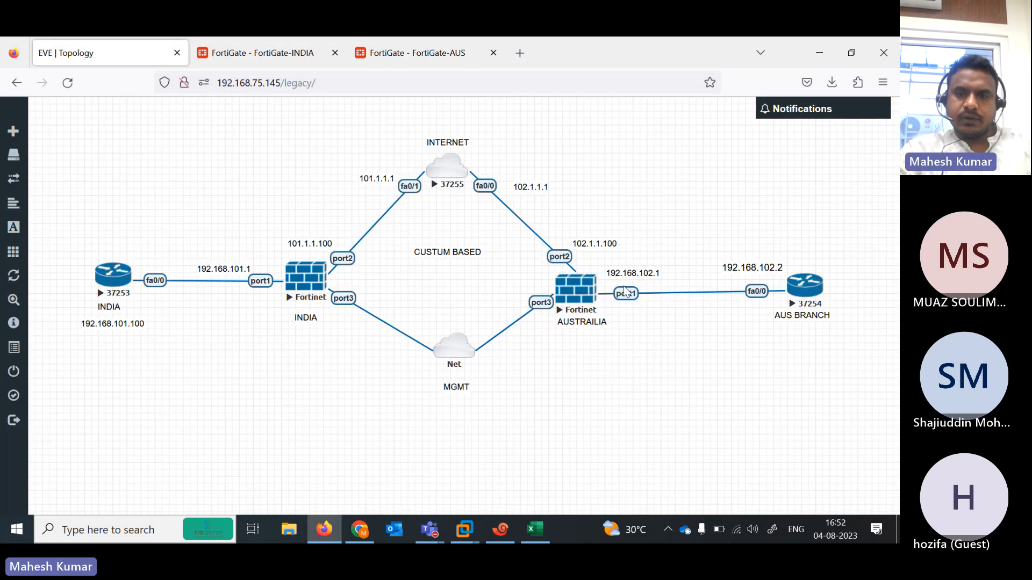
pyautogui.click(500, 529)
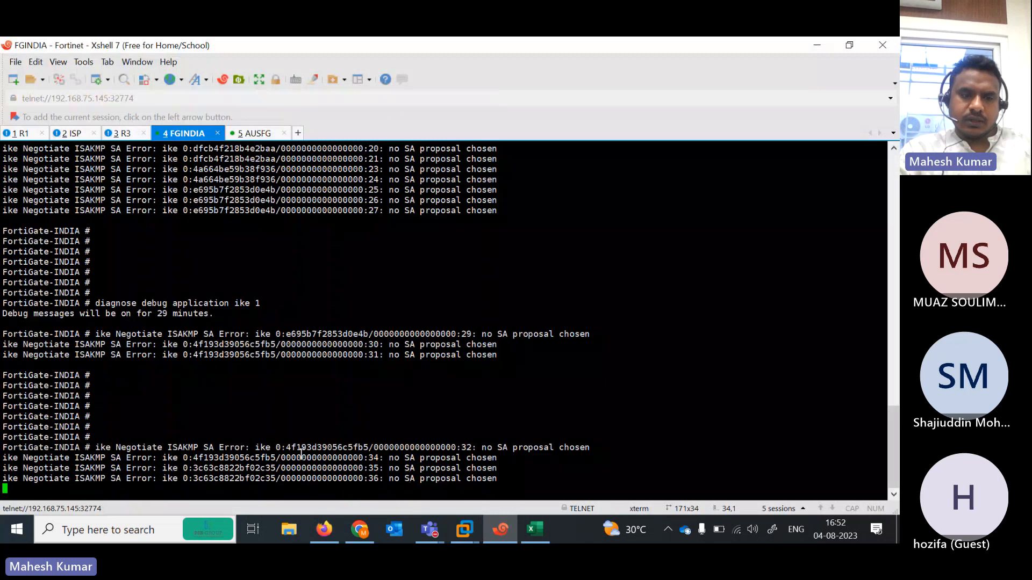
# - Run 'diagnose debug reset', then 'diagnose vpn ipsec status' on FortiGate-INDIA
pyautogui.press('Return')
pyautogui.press('Return')
pyautogui.press('Return')
pyautogui.press('Return')
pyautogui.press('Return')
pyautogui.press('Return')
pyautogui.press('Return')
pyautogui.press('Return')
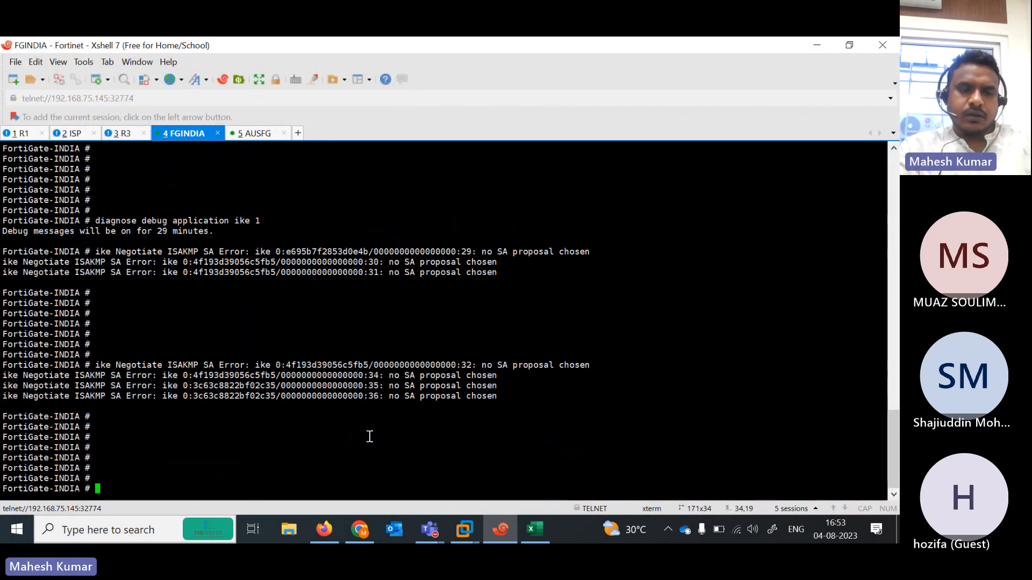
pyautogui.write('diagnose debug  reset')
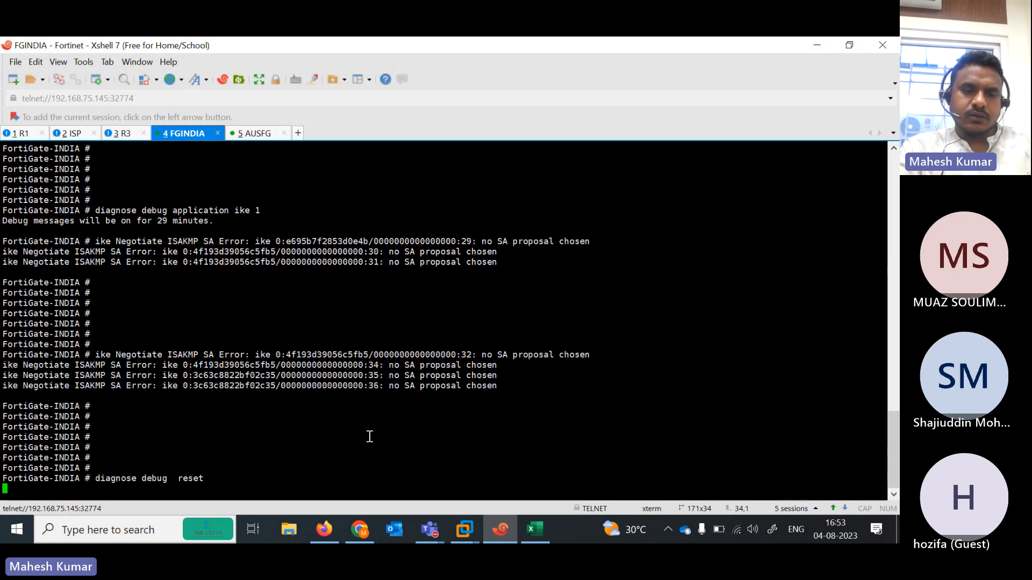
pyautogui.press('Return')
pyautogui.press('Return')
pyautogui.press('Return')
pyautogui.write('diagnose ')
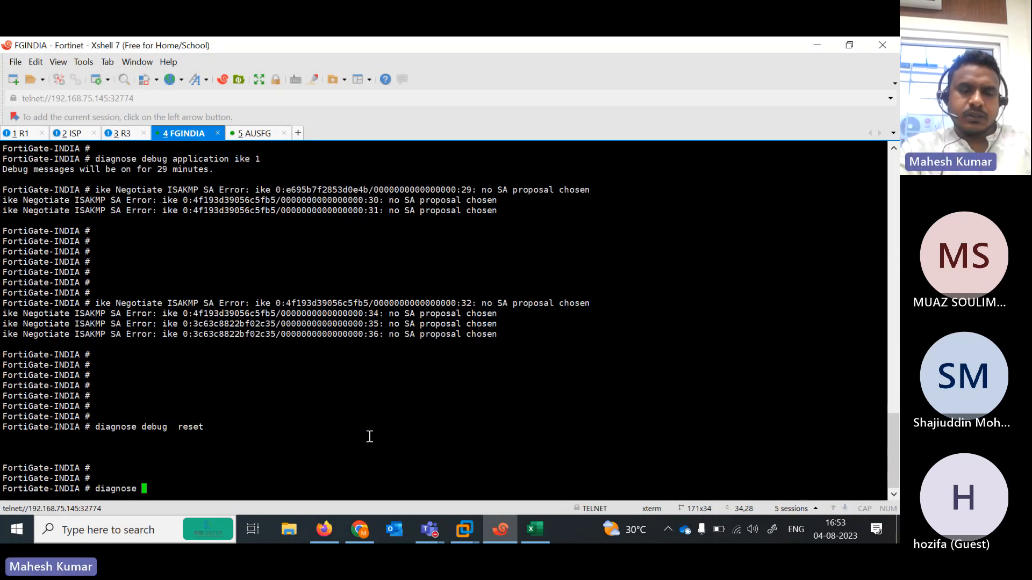
pyautogui.write('debug ip')
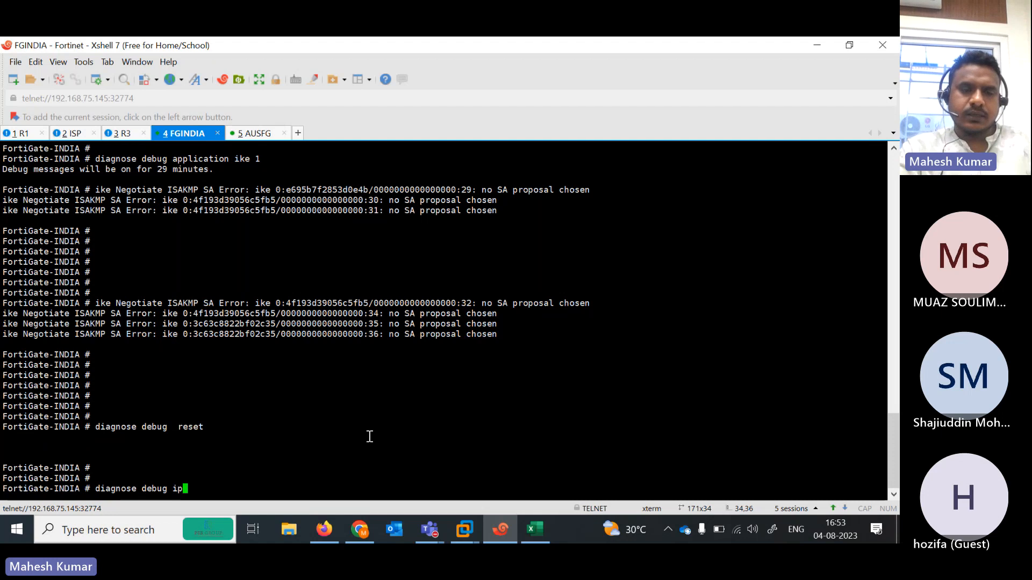
pyautogui.press('BackSpace')
pyautogui.press('BackSpace')
pyautogui.press('BackSpace')
pyautogui.press('BackSpace')
pyautogui.press('BackSpace')
pyautogui.press('BackSpace')
pyautogui.press('BackSpace')
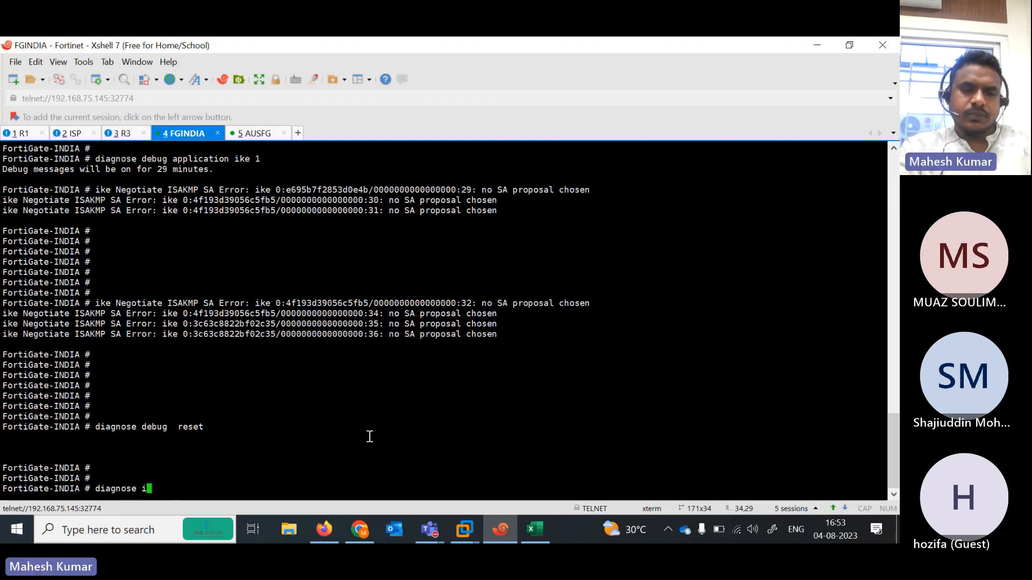
pyautogui.write('vpn ipsec ')
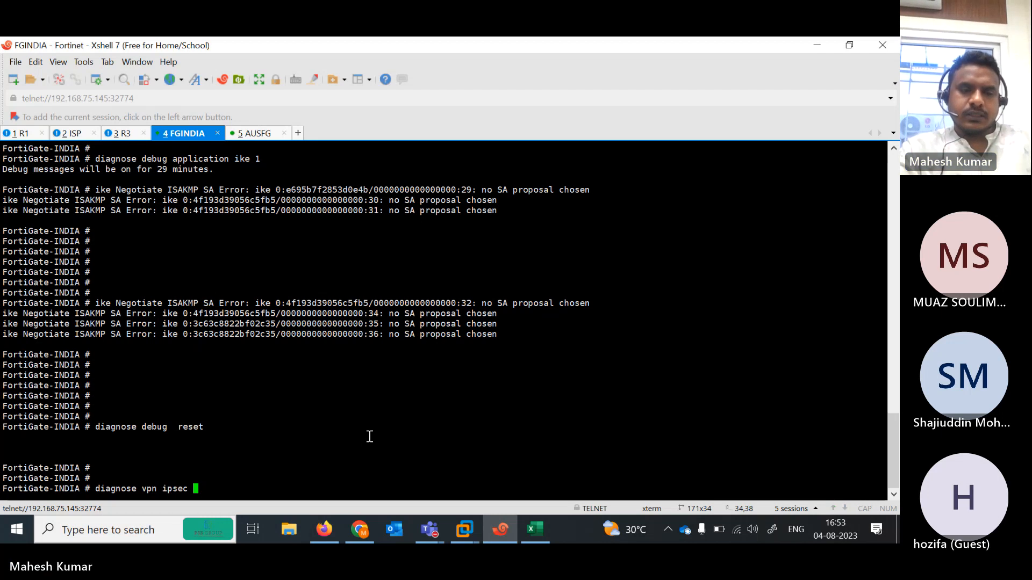
pyautogui.write('status')
pyautogui.press('Return')
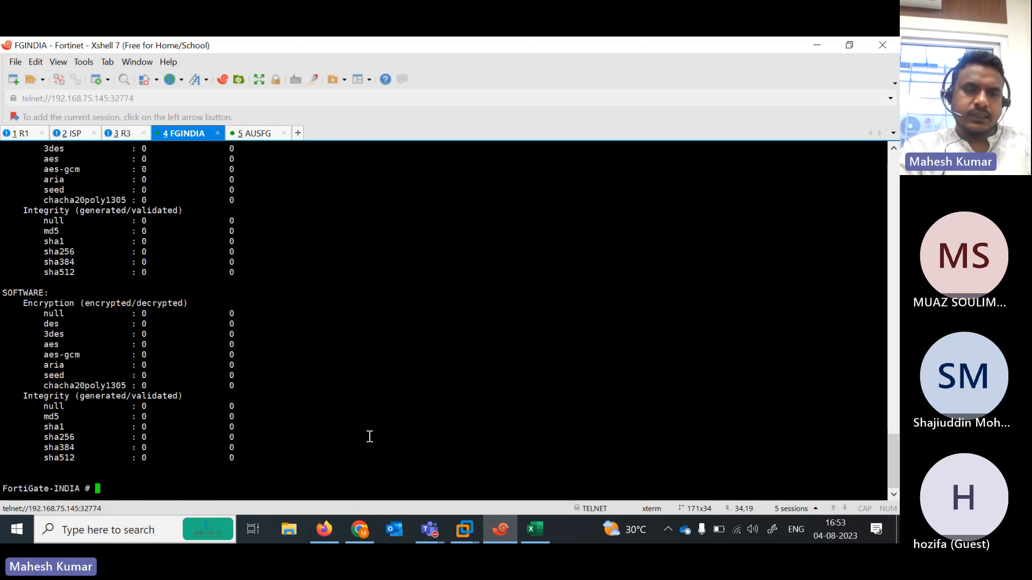
# - List the vpn ipsec diagnostic options and rerun status, showing every crypto counter at 0
pyautogui.press('Up')
pyautogui.press('BackSpace')
pyautogui.press('BackSpace')
pyautogui.press('BackSpace')
pyautogui.press('BackSpace')
pyautogui.press('BackSpace')
pyautogui.press('BackSpace')
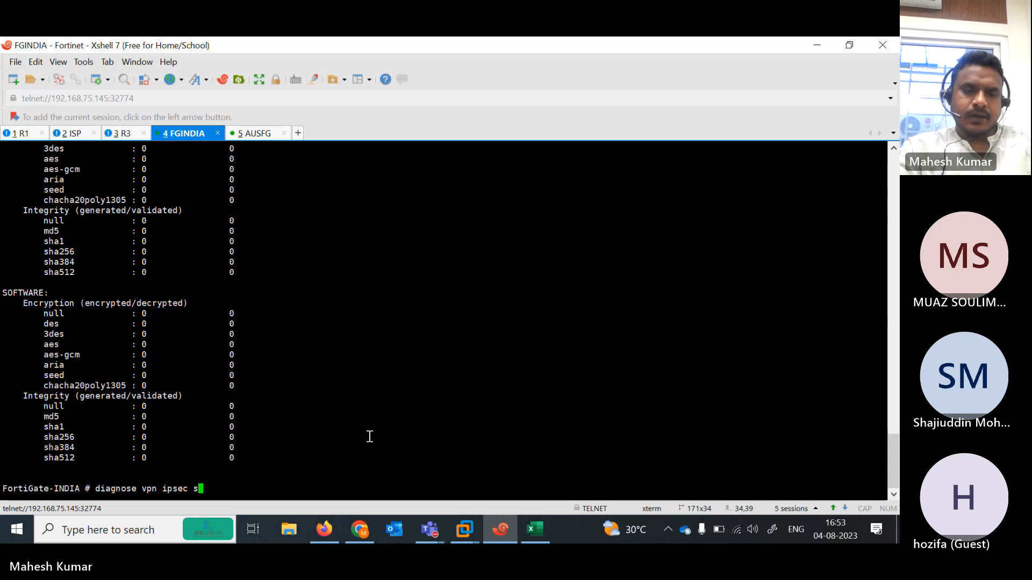
pyautogui.write('l')
pyautogui.press('BackSpace')
pyautogui.press('BackSpace')
pyautogui.press('BackSpace')
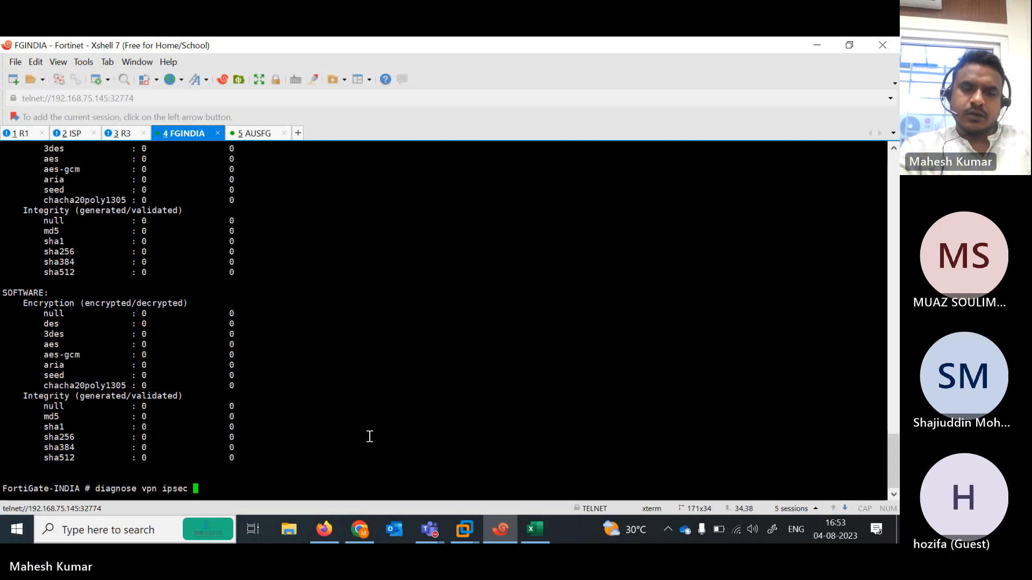
pyautogui.press('Return')
pyautogui.write('d')
pyautogui.press('Up')
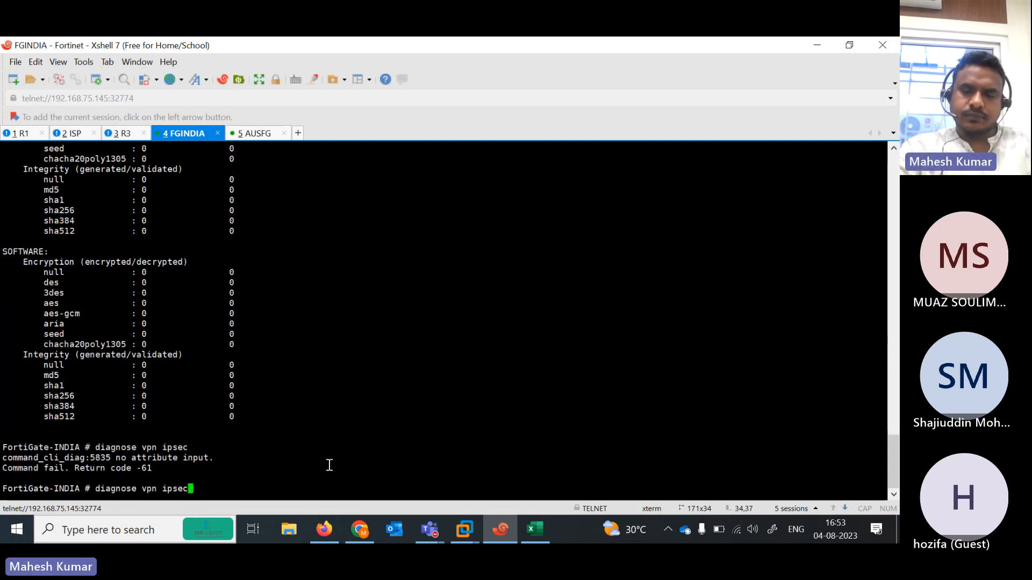
pyautogui.press('?')
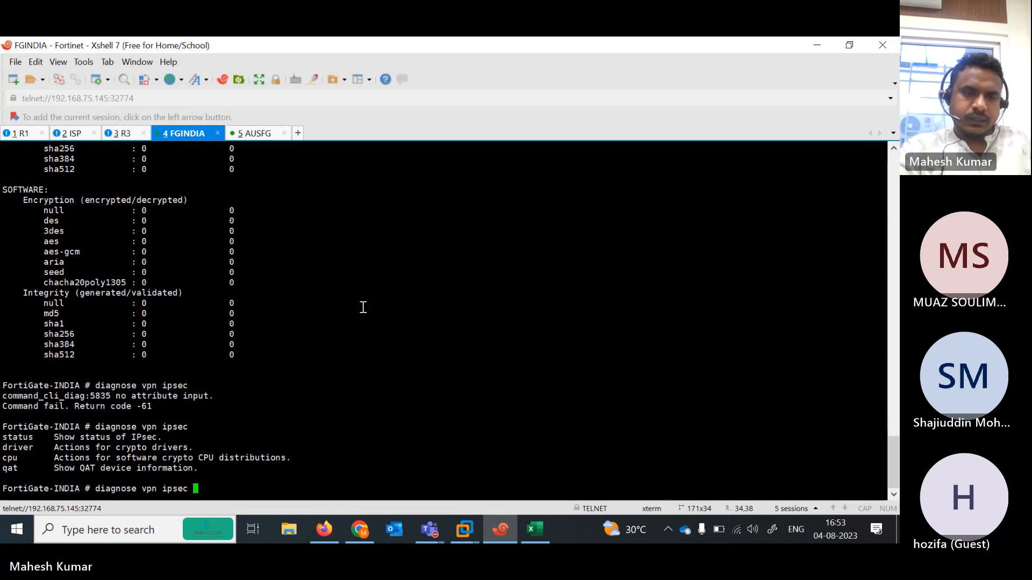
pyautogui.write('status')
pyautogui.press('Return')
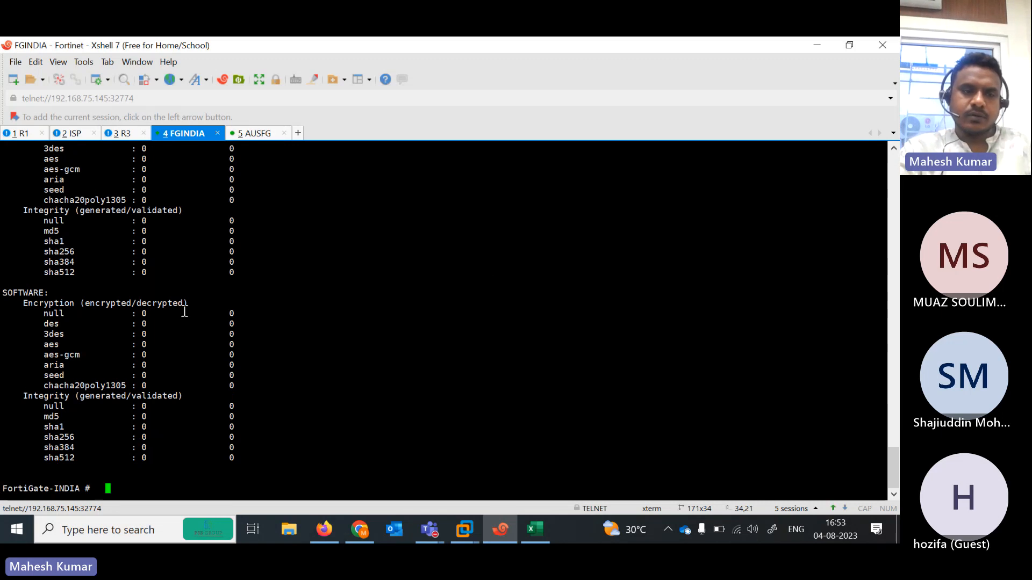
pyautogui.press('Return')
pyautogui.press('Return')
pyautogui.press('Return')
pyautogui.press('Return')
pyautogui.press('Return')
pyautogui.press('Return')
pyautogui.press('Return')
pyautogui.press('Return')
pyautogui.press('Return')
pyautogui.press('Return')
pyautogui.press('Return')
pyautogui.press('Return')
pyautogui.press('Return')
pyautogui.press('Return')
pyautogui.press('Return')
pyautogui.press('Return')
pyautogui.press('Return')
pyautogui.press('Return')
pyautogui.press('Return')
pyautogui.press('Return')
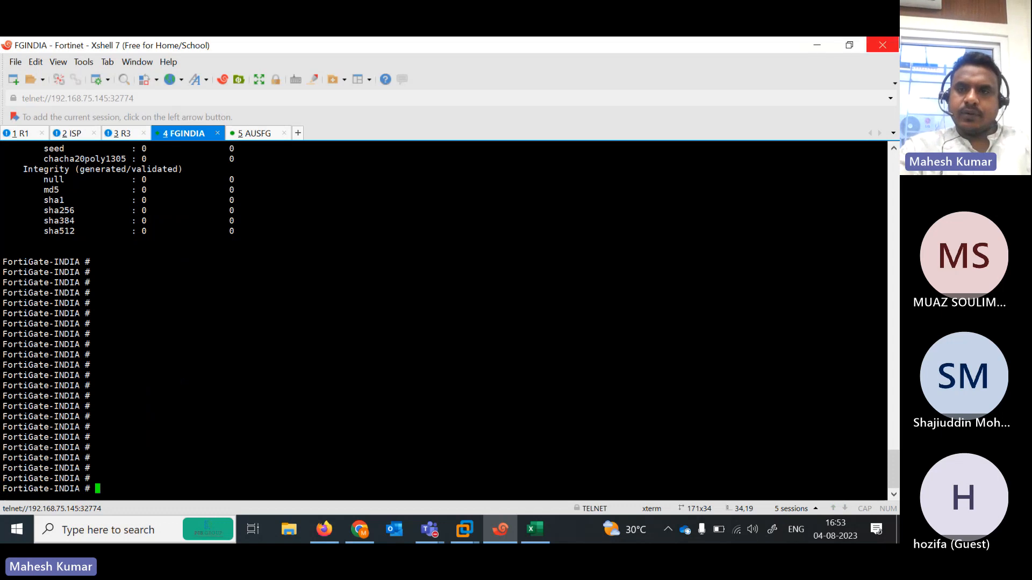
# - From the R1 session, ping 192.168.102.1, which fails 0/5, then repeat the ping
pyautogui.click(855, 48)
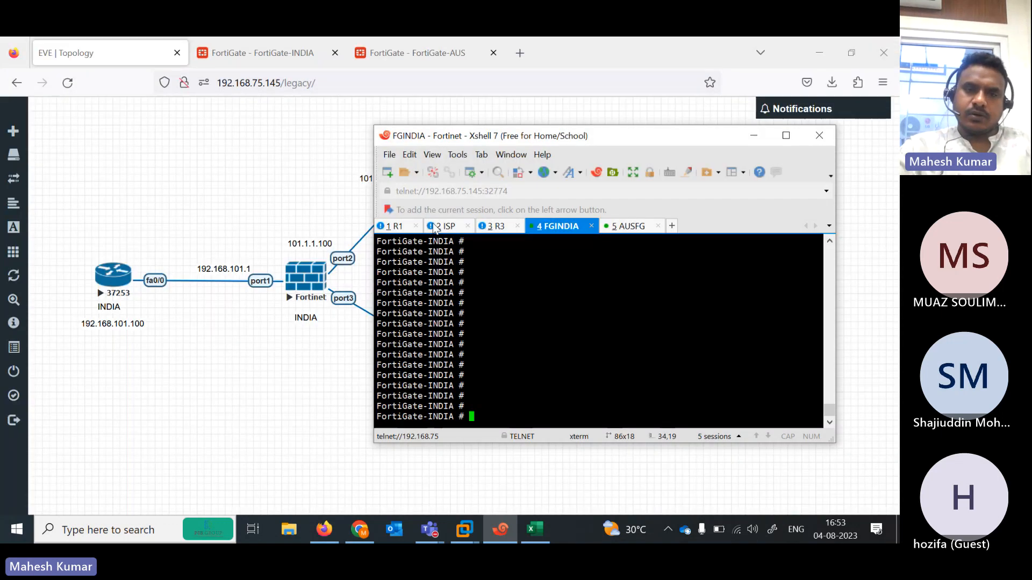
pyautogui.click(391, 229)
pyautogui.moveTo(577, 133); pyautogui.dragTo(342, 121)
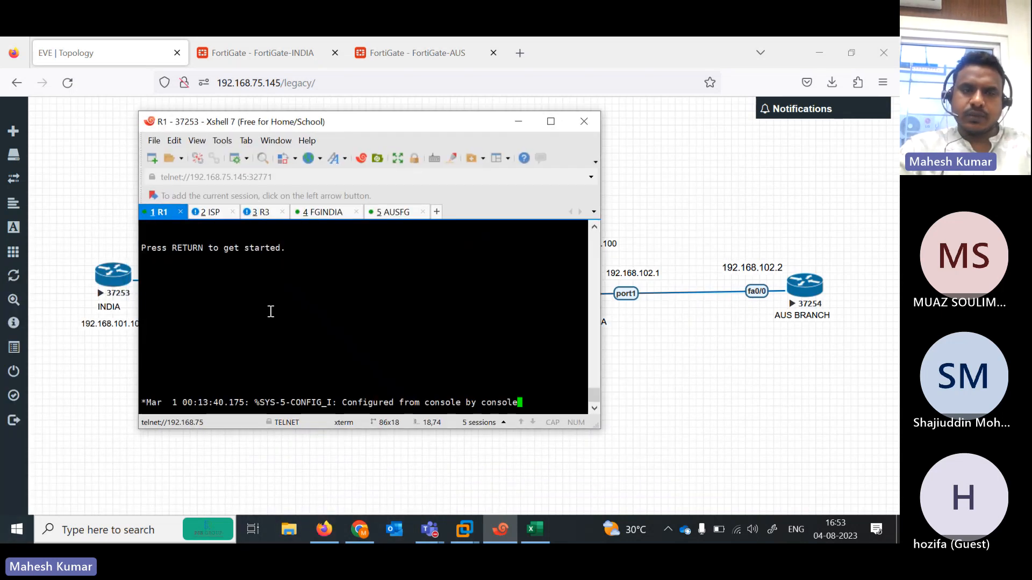
pyautogui.press('Return')
pyautogui.press('Return')
pyautogui.press('Return')
pyautogui.press('Return')
pyautogui.press('Return')
pyautogui.press('Return')
pyautogui.press('Return')
pyautogui.press('Return')
pyautogui.press('Return')
pyautogui.press('Return')
pyautogui.press('Return')
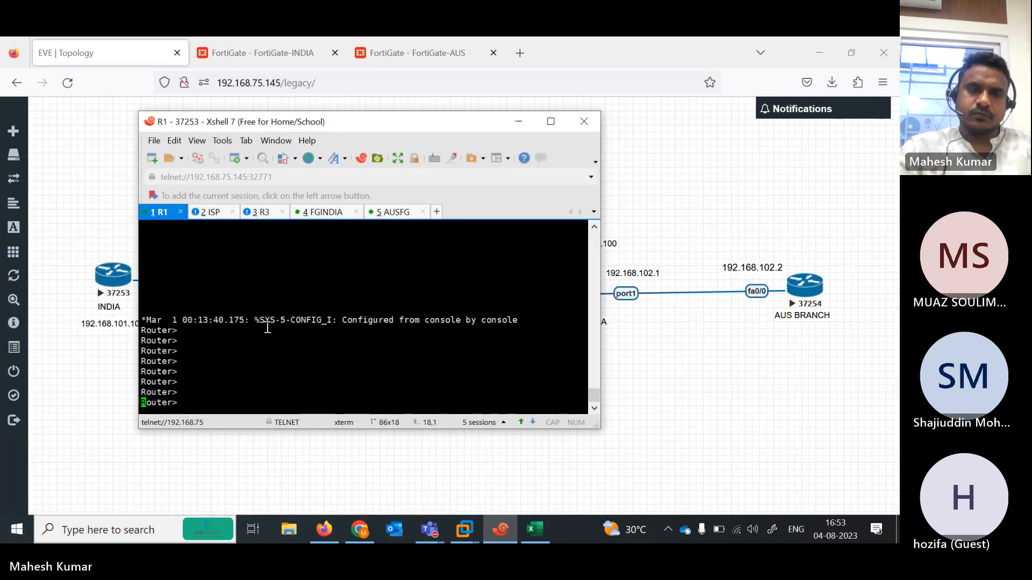
pyautogui.write('pi')
pyautogui.press('Tab')
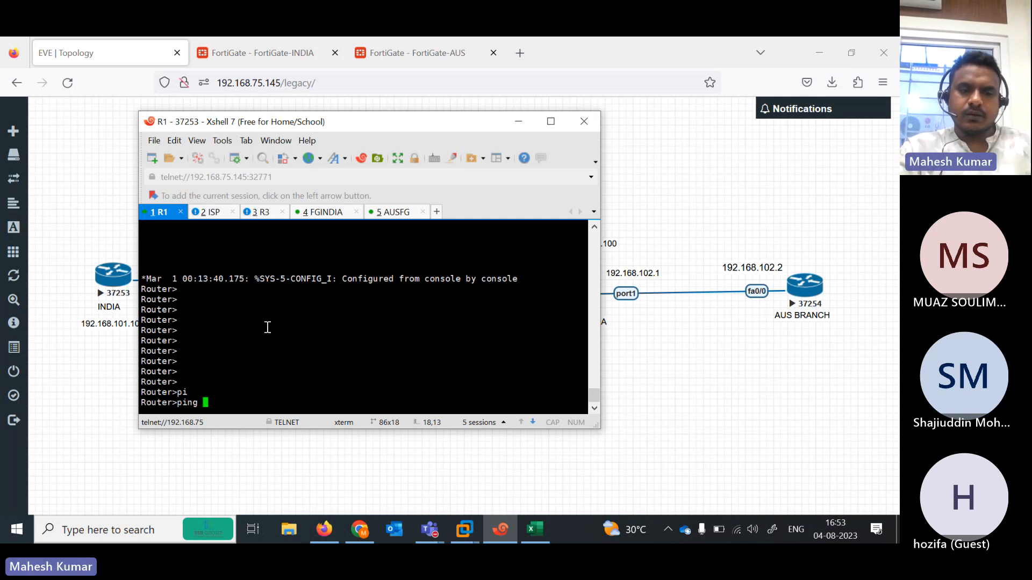
pyautogui.write('192.168.')
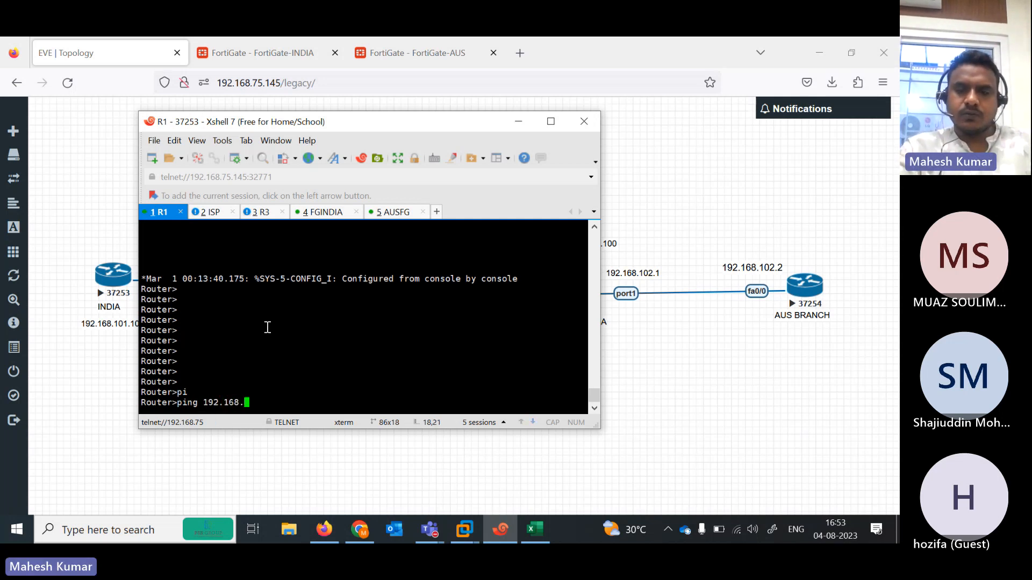
pyautogui.write('102.1')
pyautogui.press('Return')
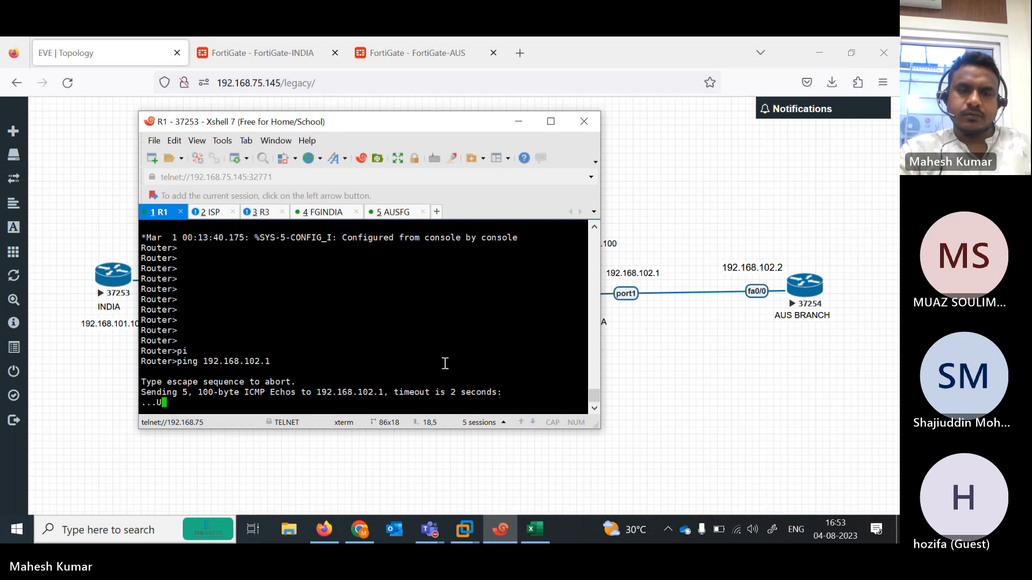
pyautogui.press('Up')
pyautogui.press('Return')
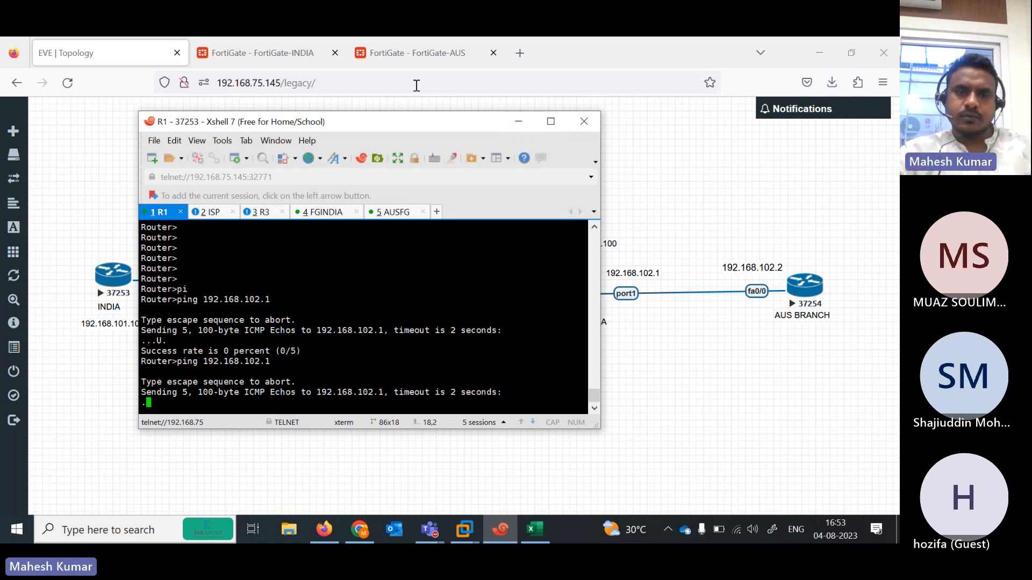
# - Reload both FortiGates' IPsec monitors and open the Australia IPsec Tunnels list
pyautogui.click(292, 57)
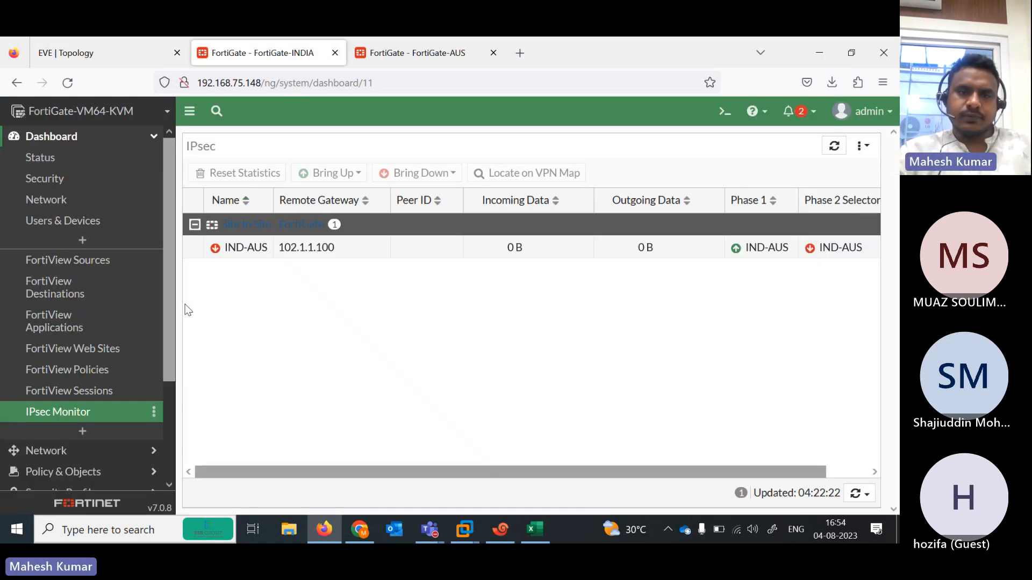
pyautogui.click(73, 82)
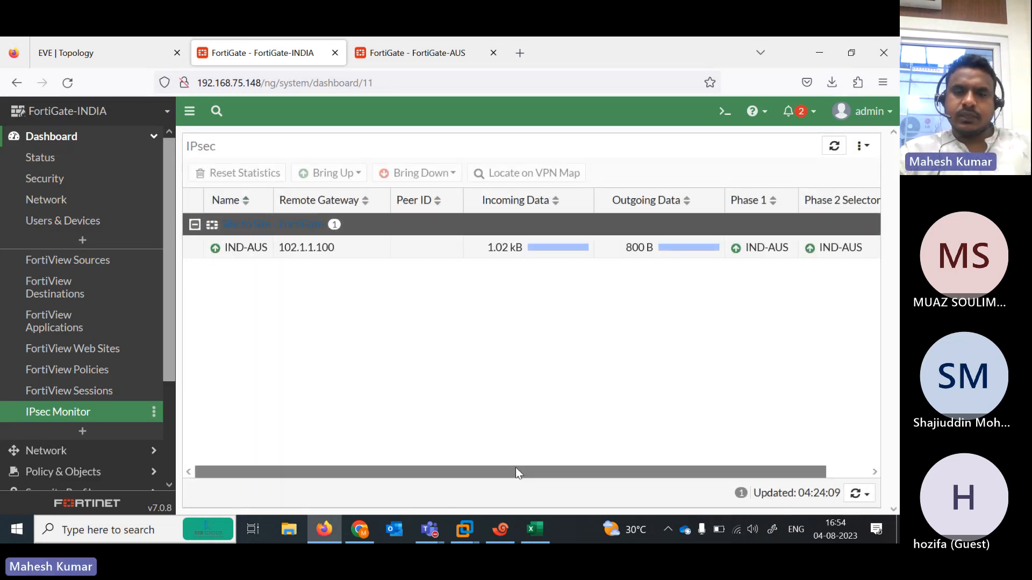
pyautogui.moveTo(504, 471); pyautogui.dragTo(808, 260)
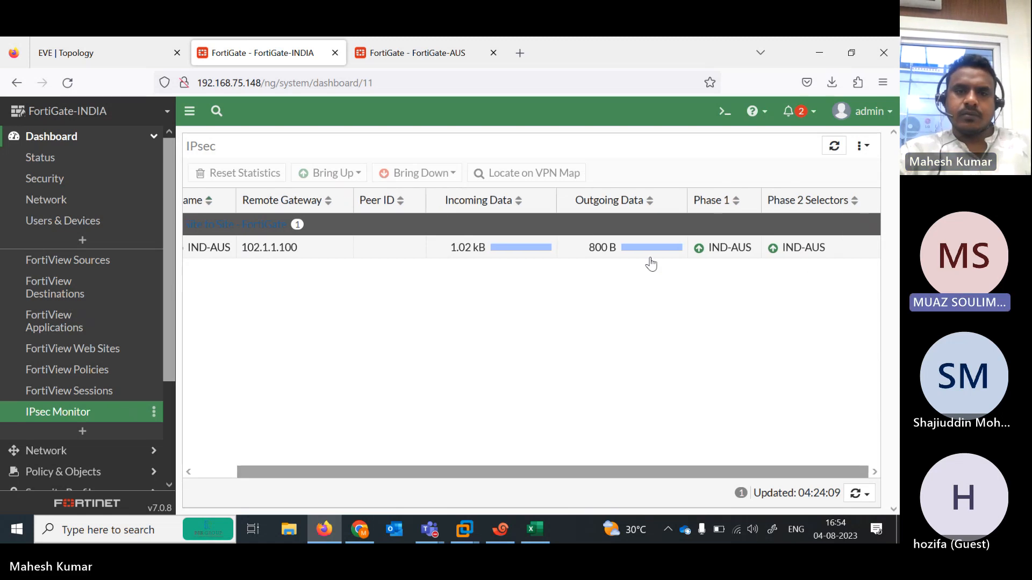
pyautogui.click(418, 55)
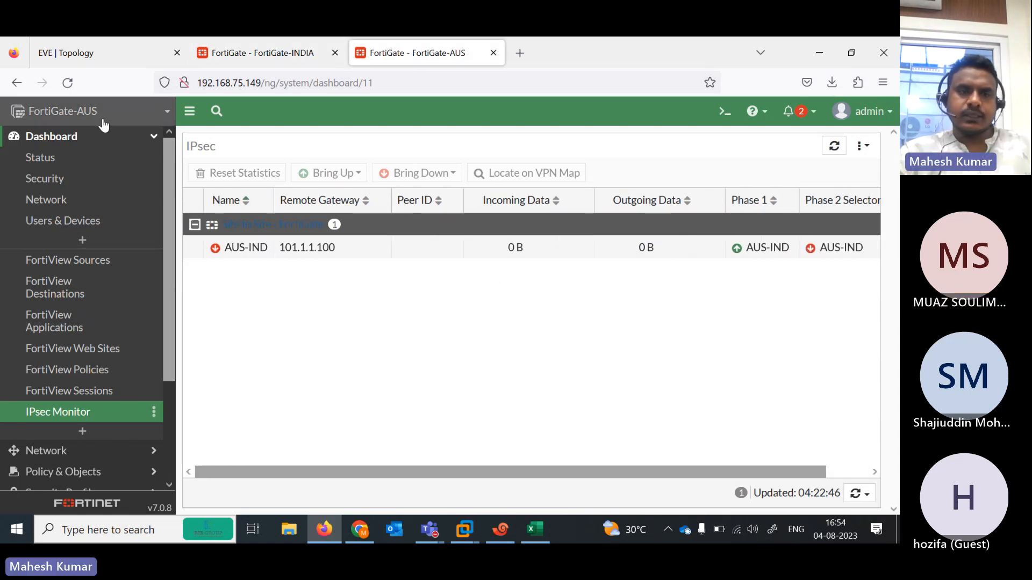
pyautogui.click(66, 83)
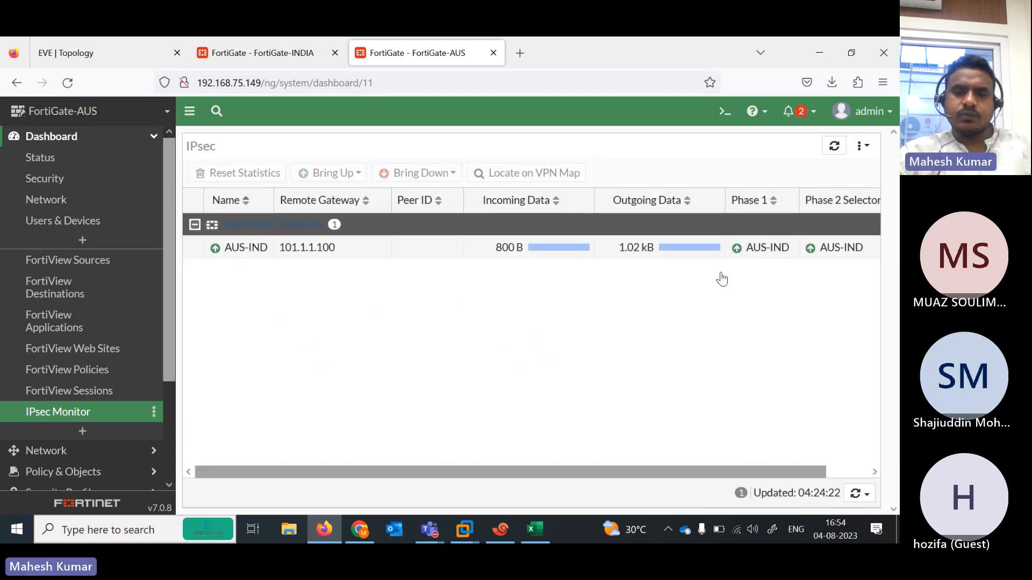
pyautogui.scroll(-5, 170, 369)
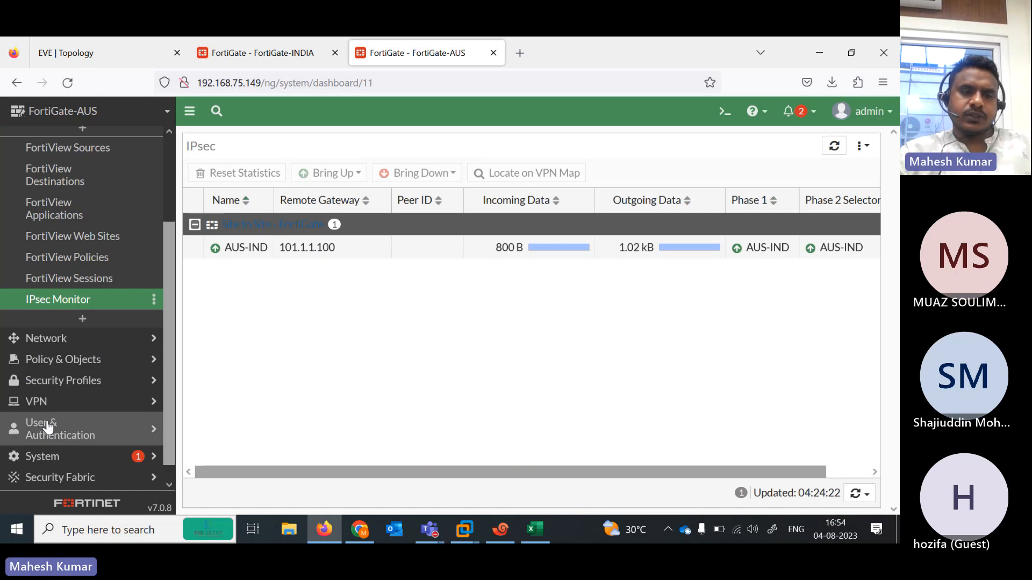
pyautogui.click(32, 399)
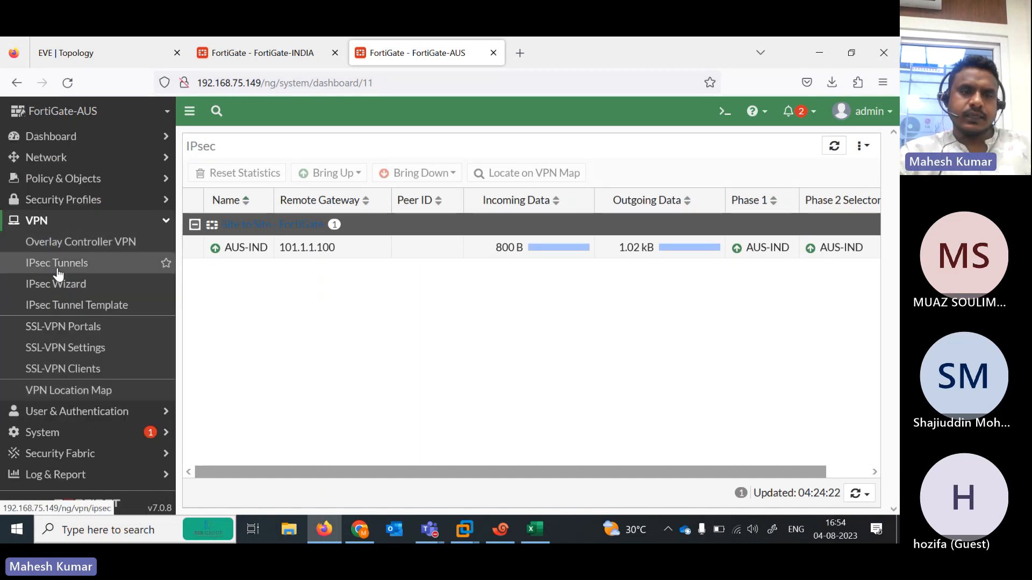
pyautogui.click(32, 263)
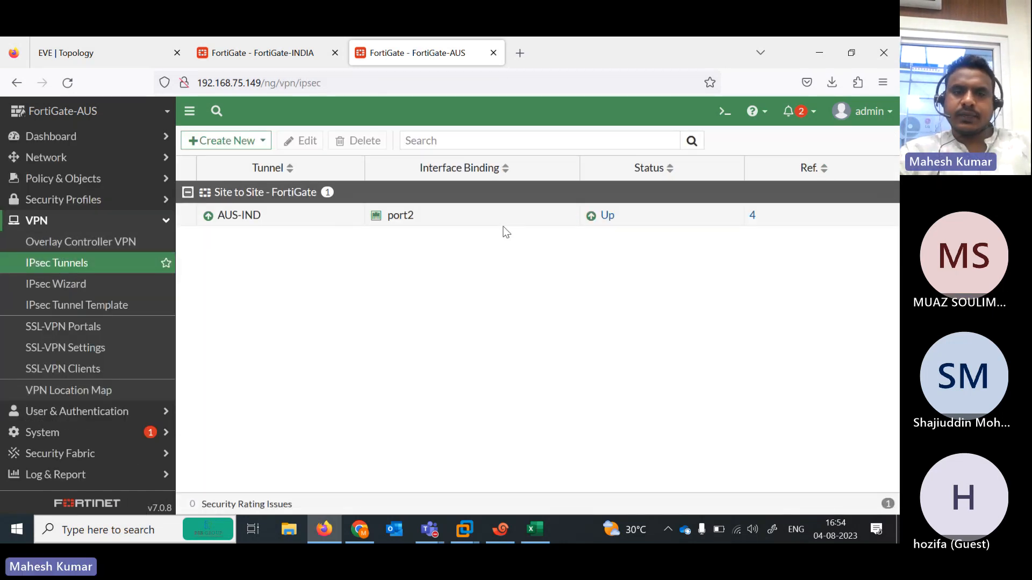
# - Re-run the ping to 192.168.102.1 from R1
pyautogui.click(499, 529)
pyautogui.press('Up')
pyautogui.press('Return')
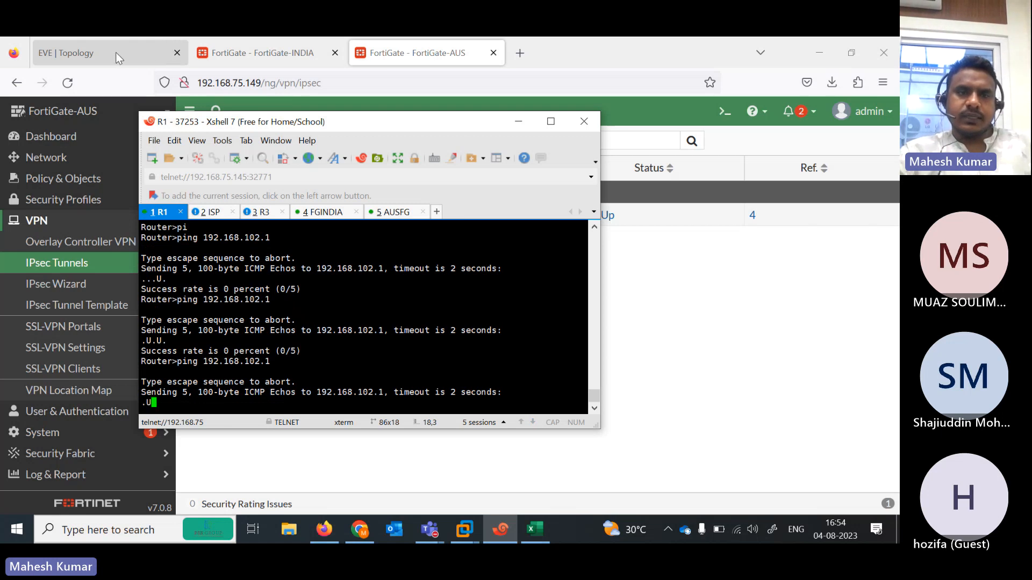
# - Open the AUS-IND tunnel's settings on the Australia FortiGate
pyautogui.click(699, 373)
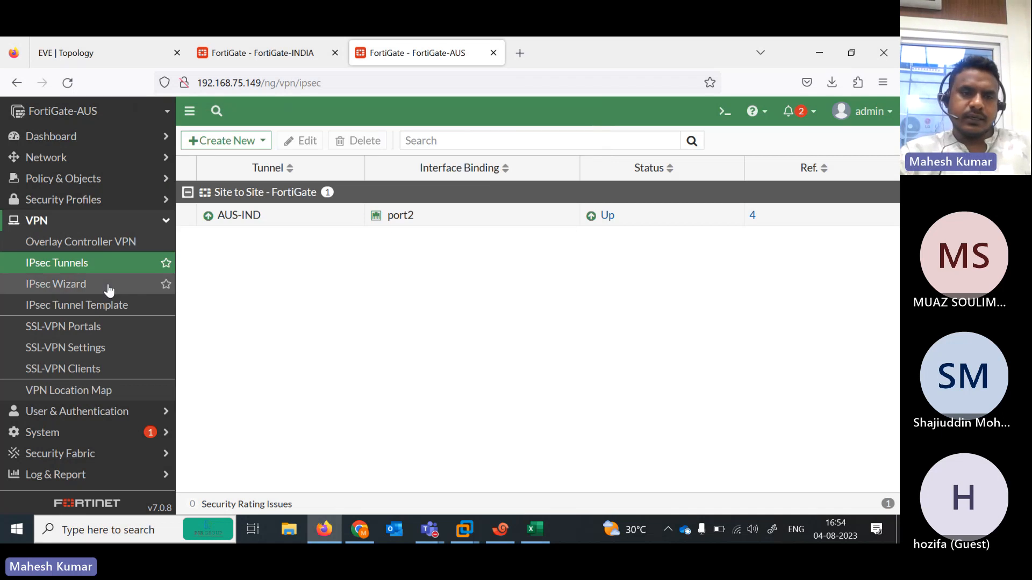
pyautogui.doubleClick(321, 225)
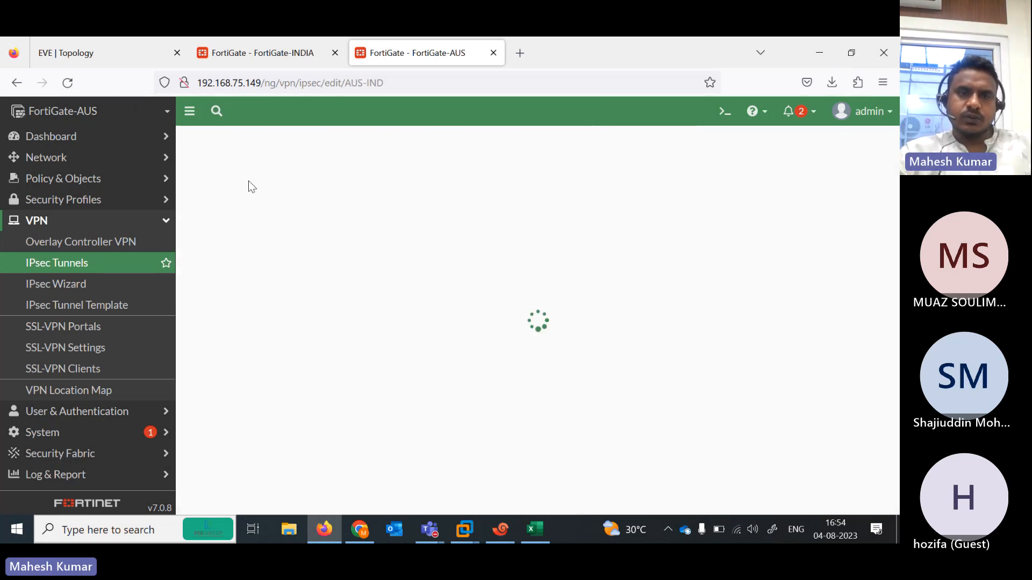
pyautogui.click(118, 59)
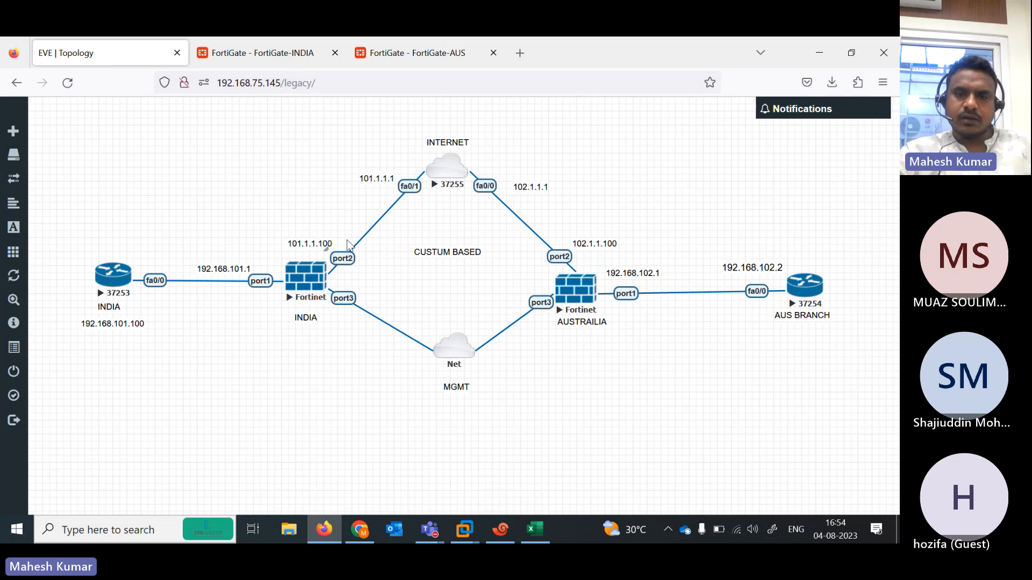
# - Select IND-AUS in FortiGate-INDIA's IPsec Monitor, showing Phase 1 and Phase 2 up
pyautogui.click(263, 52)
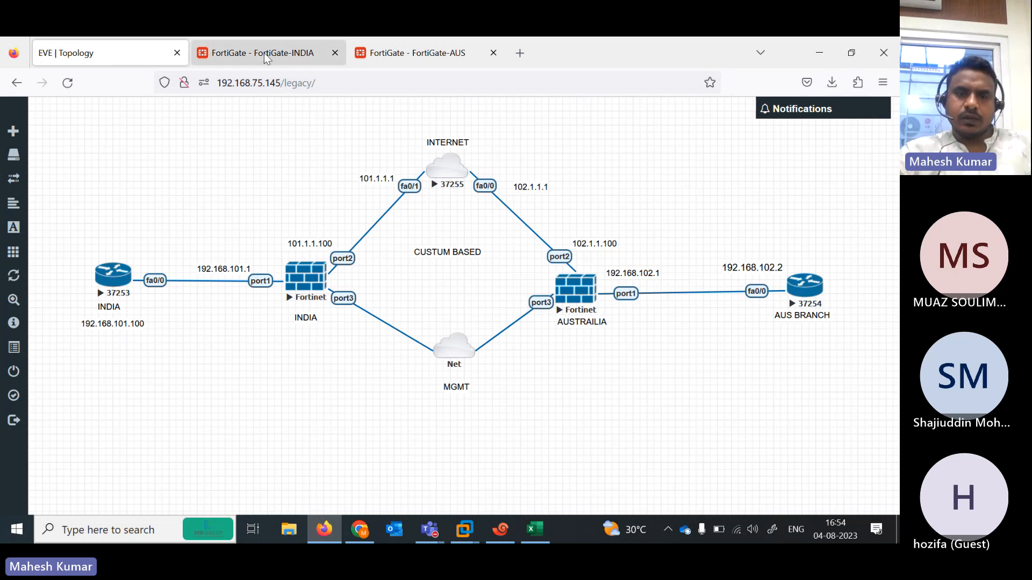
pyautogui.click(338, 257)
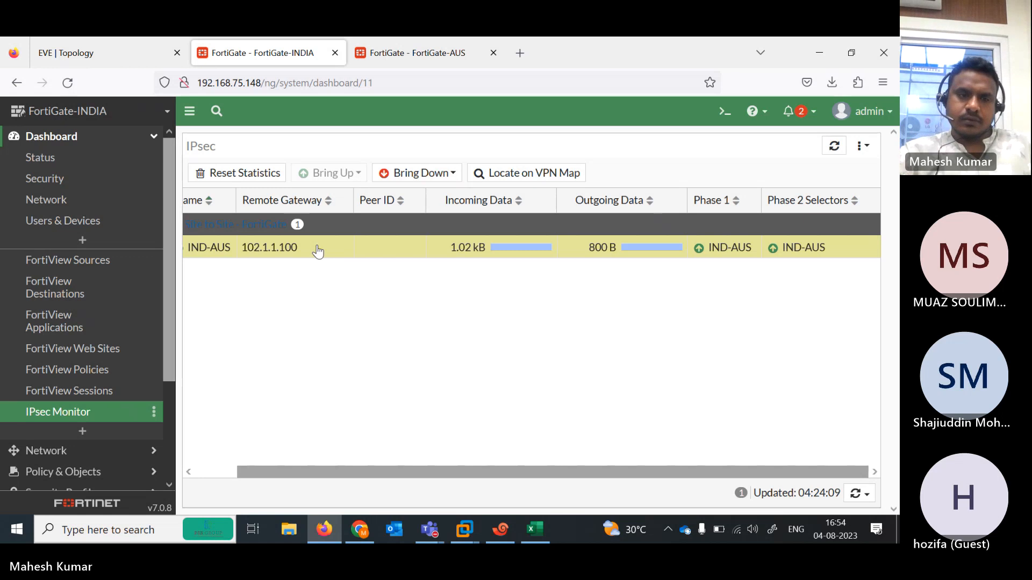
# - Open the IND-AUS tunnel for editing from VPN > IPsec Tunnels on FortiGate-INDIA
pyautogui.moveTo(169, 353); pyautogui.dragTo(172, 457)
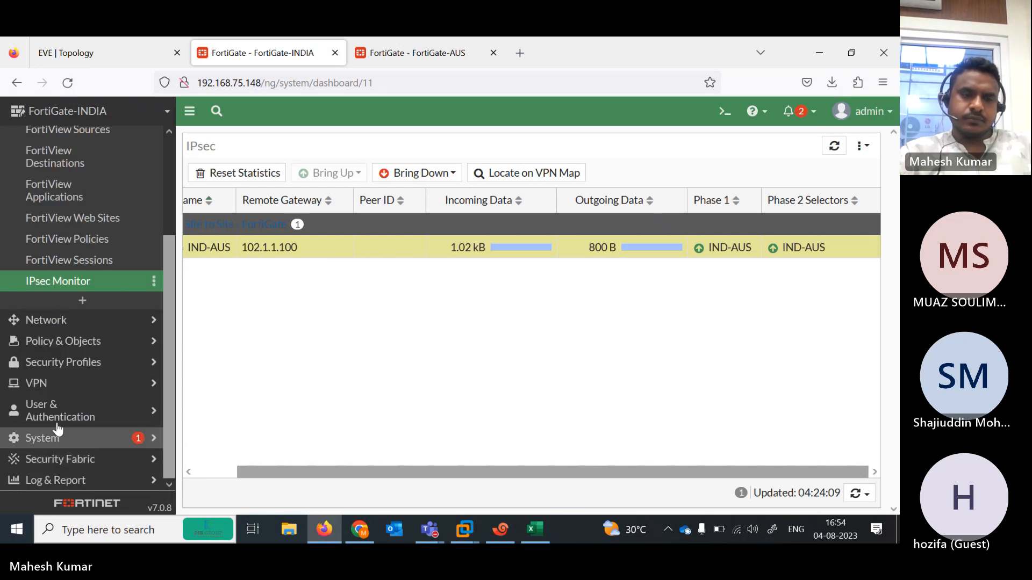
pyautogui.click(37, 387)
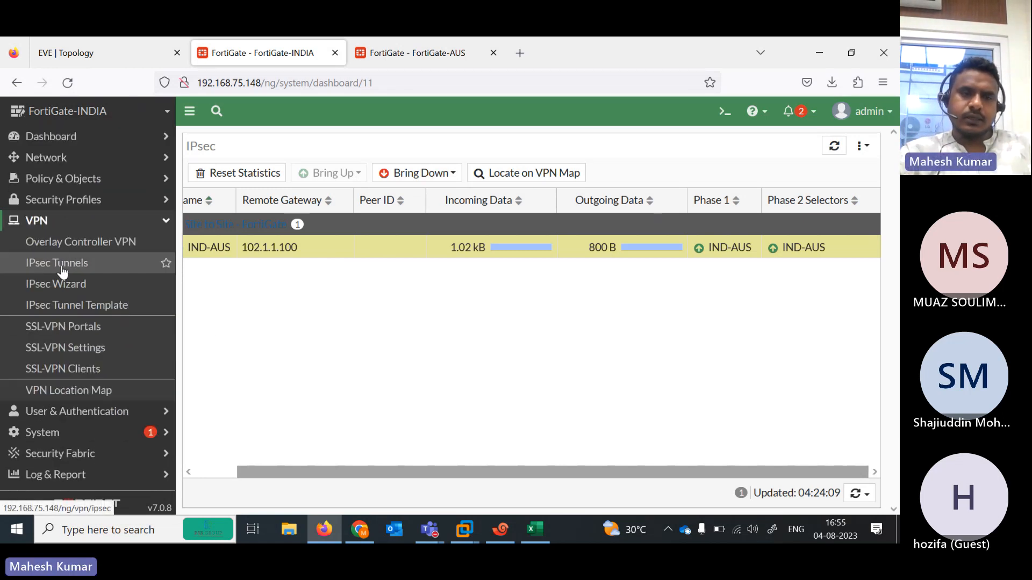
pyautogui.click(59, 266)
pyautogui.doubleClick(244, 226)
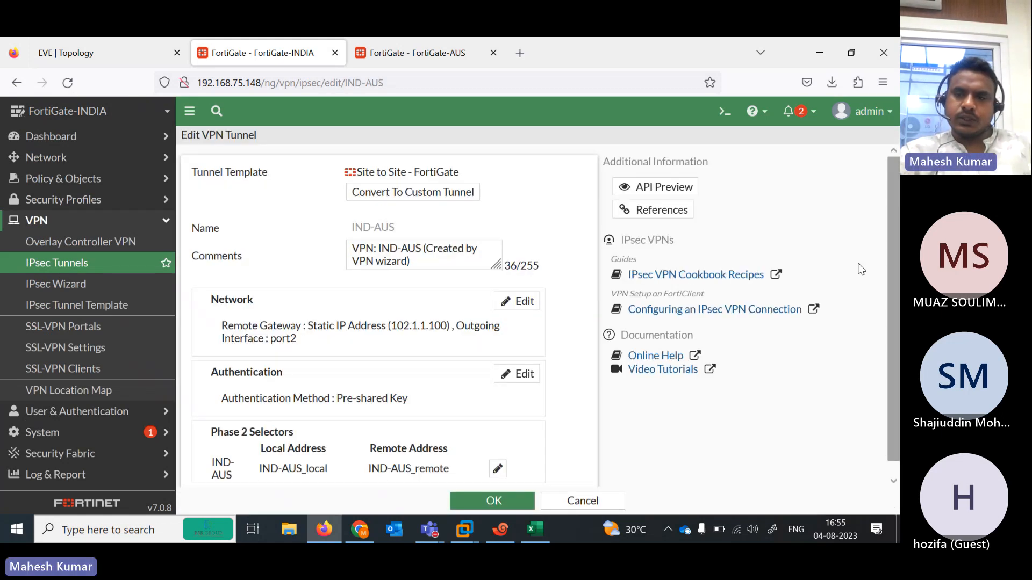
pyautogui.scroll(-1, 456, 430)
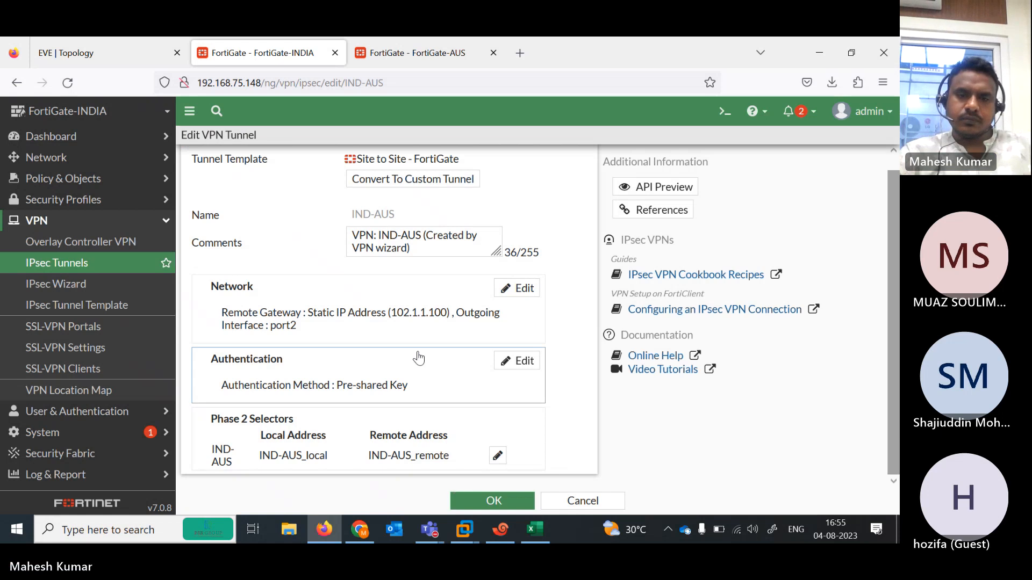
# - Review the IND-AUS Phase 2 selector addresses, then view FortiGate-AUS's AUS-IND tunnel settings
pyautogui.click(497, 455)
pyautogui.scroll(-2, 893, 335)
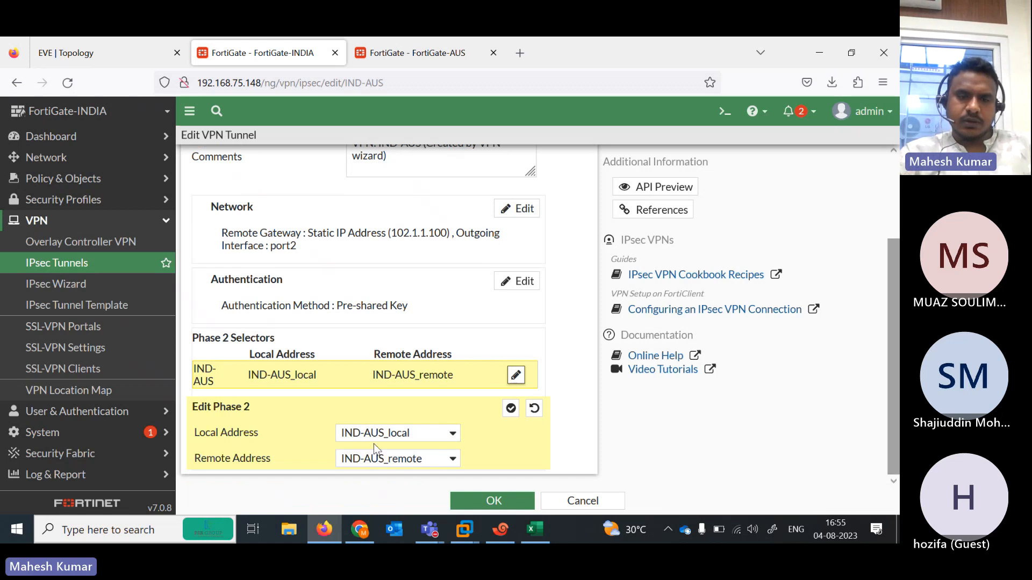
pyautogui.scroll(1, 517, 383)
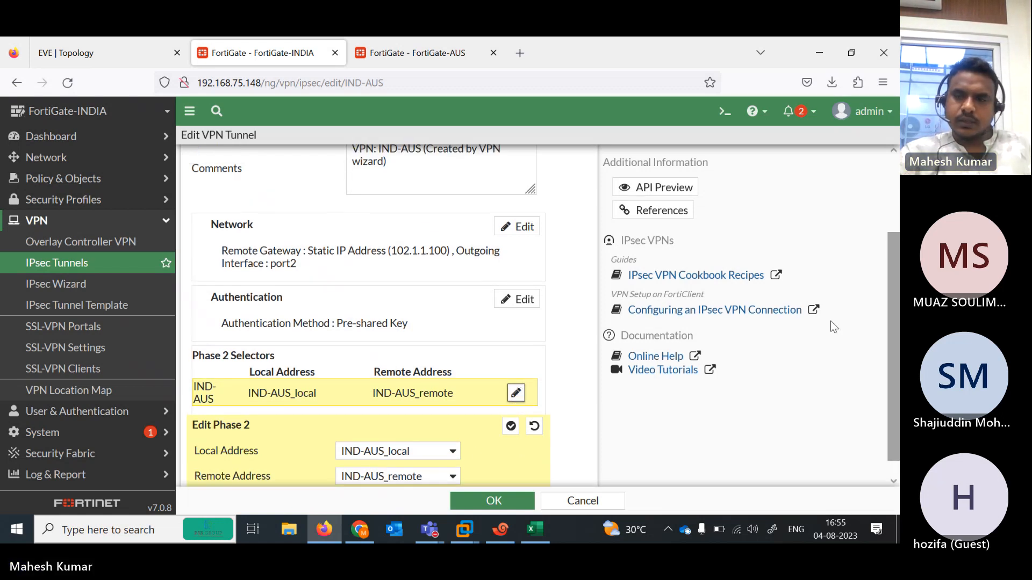
pyautogui.scroll(-1, 896, 347)
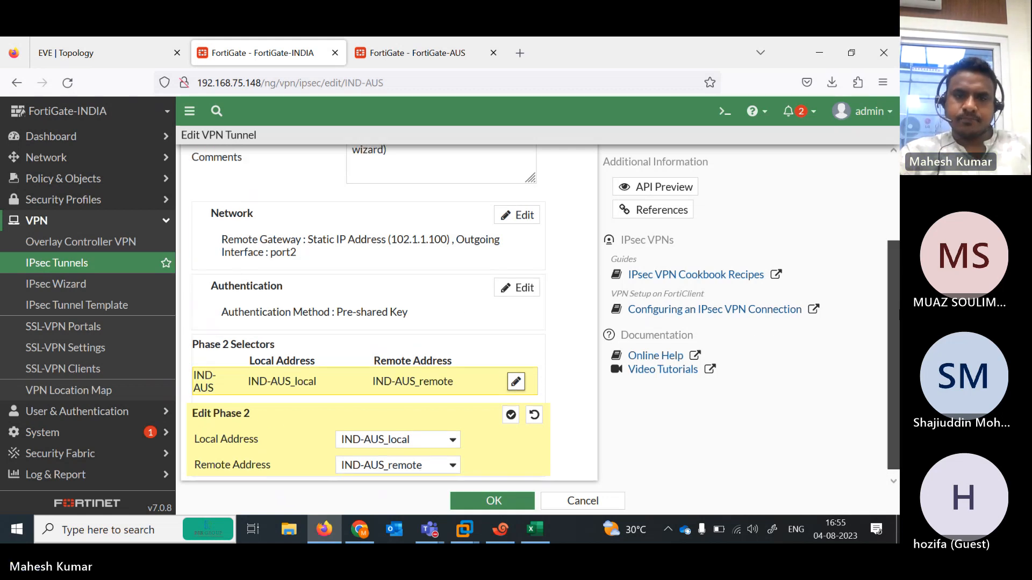
pyautogui.scroll(5, 460, 271)
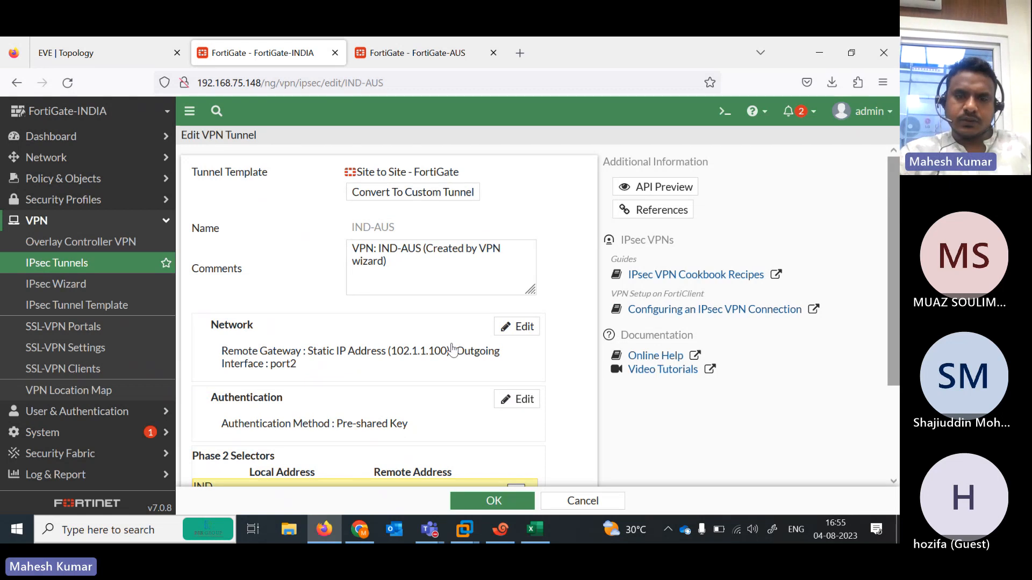
pyautogui.scroll(-5, 893, 268)
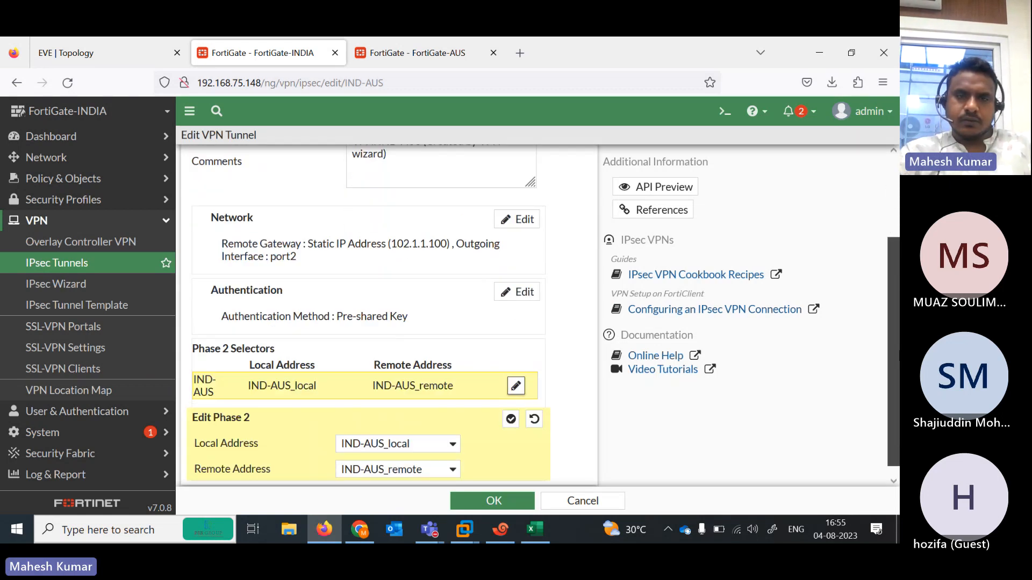
pyautogui.click(442, 45)
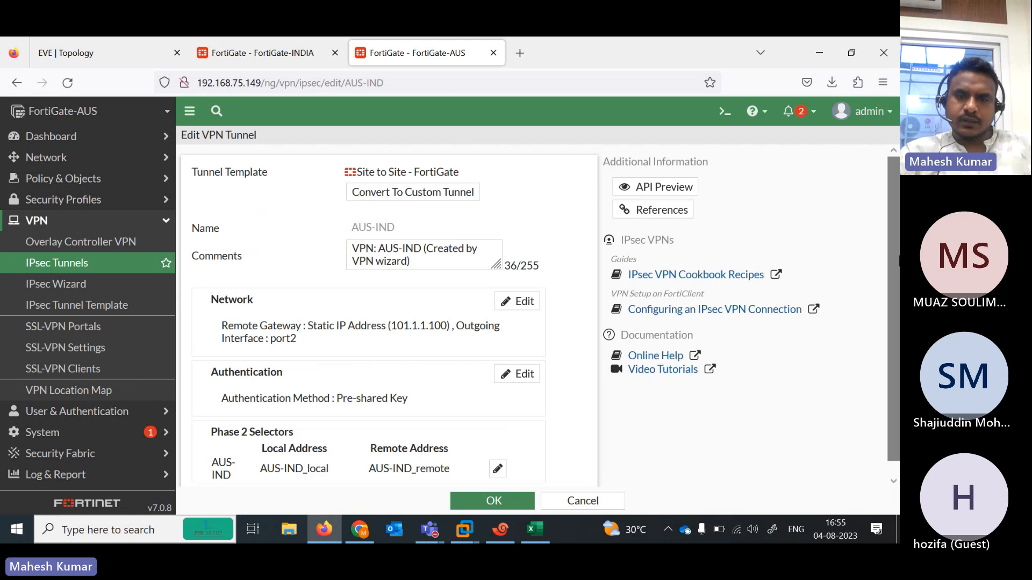
pyautogui.scroll(-1, 898, 422)
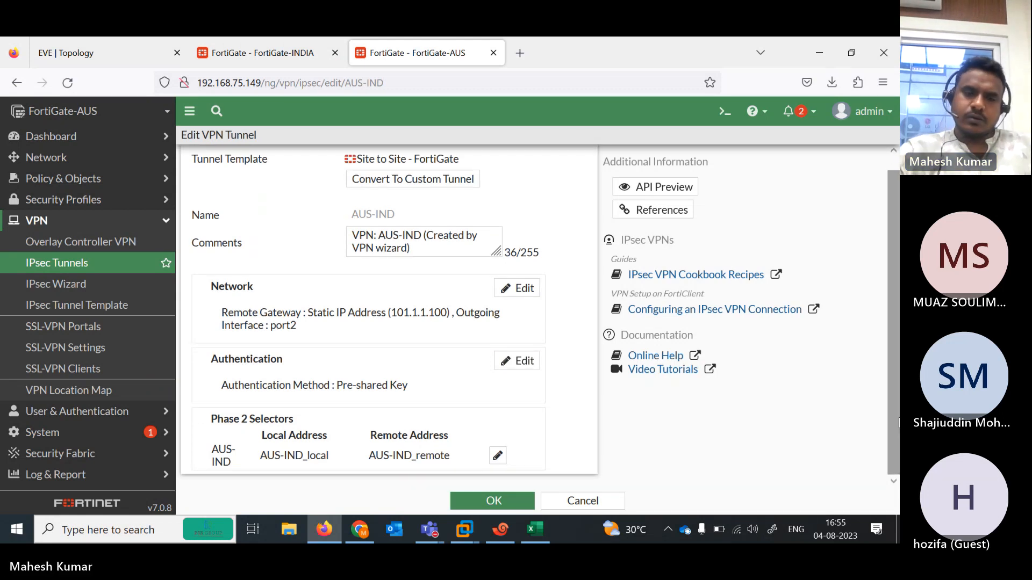
# - Check the AUS-IND Phase 2 local address choices, keeping AUS-IND_local, then revisit IPsec Tunnels
pyautogui.click(498, 457)
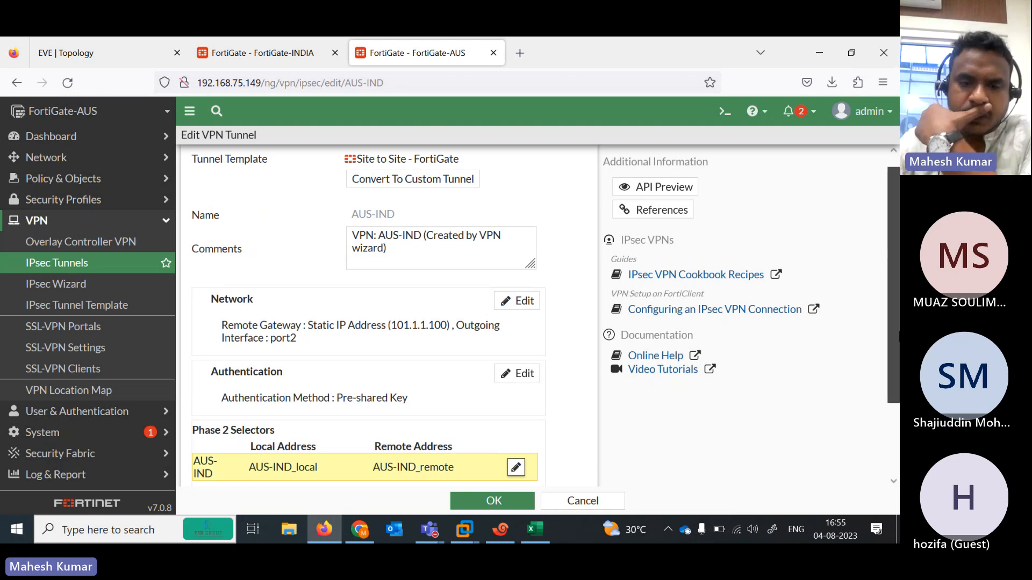
pyautogui.click(452, 435)
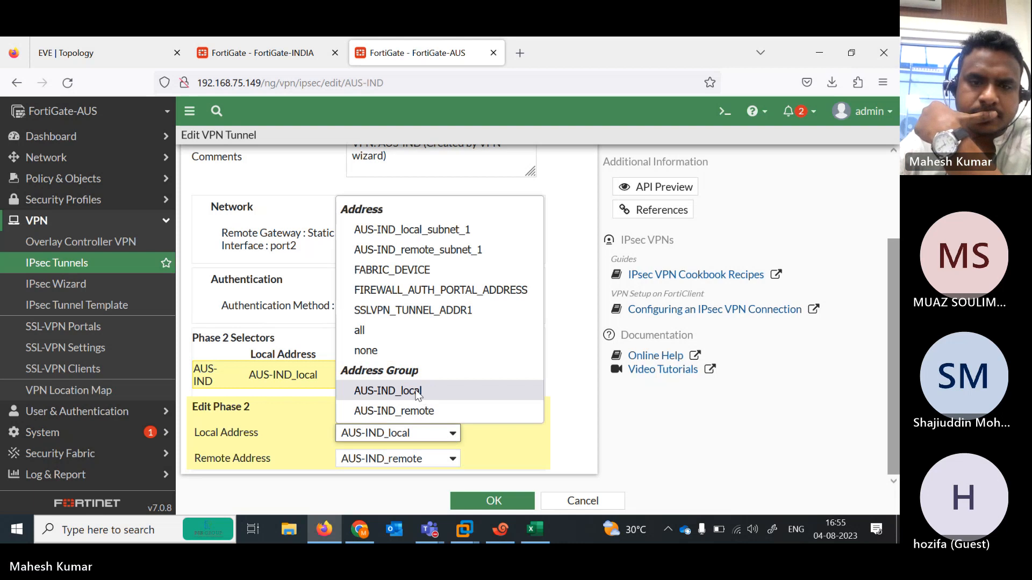
pyautogui.click(296, 417)
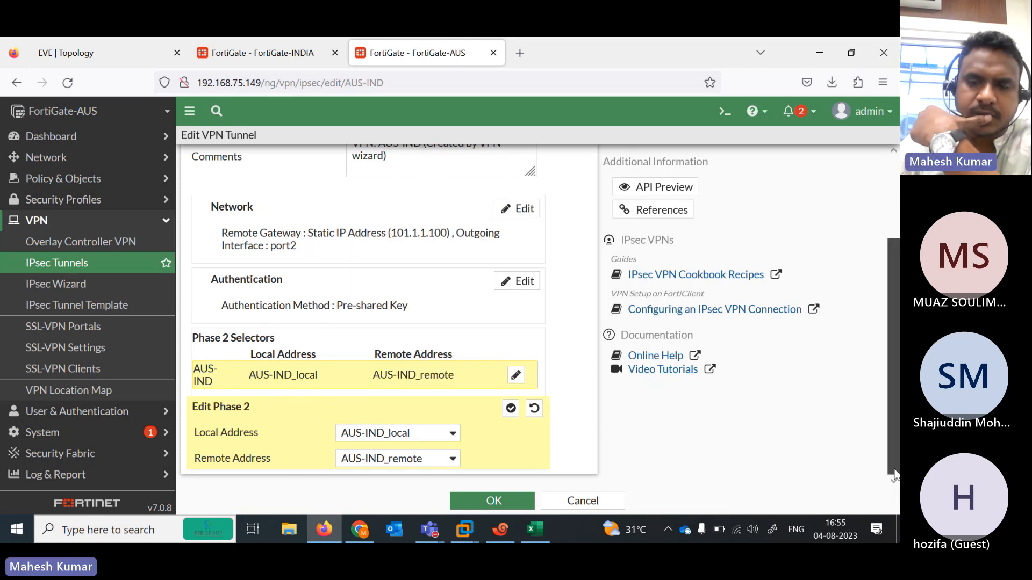
pyautogui.click(79, 289)
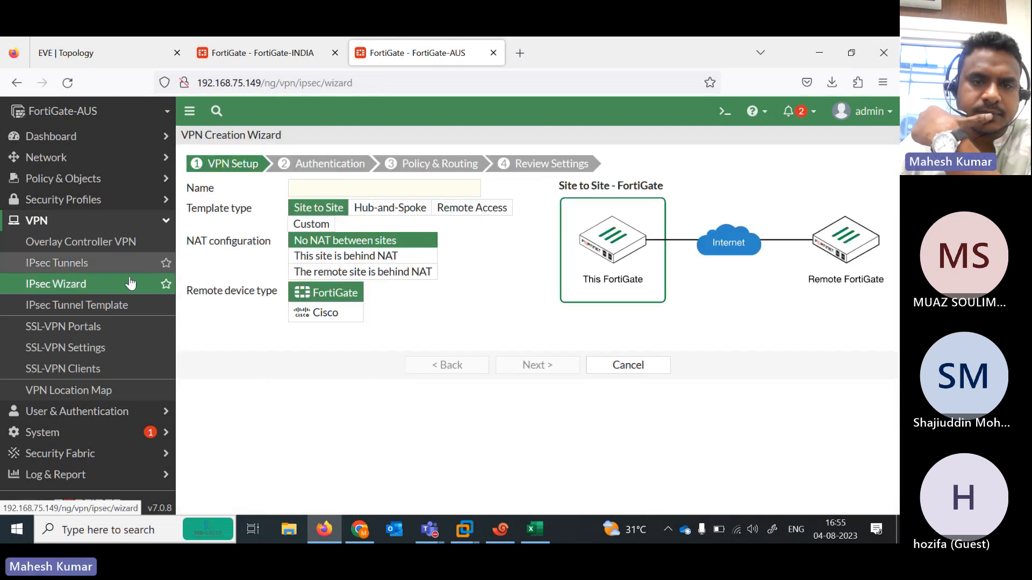
pyautogui.click(88, 263)
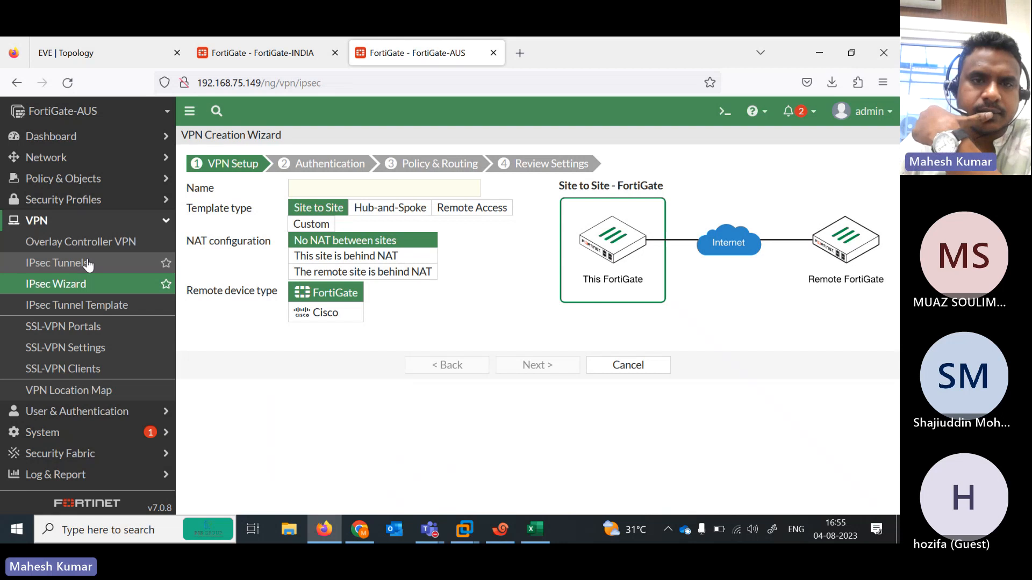
pyautogui.click(140, 48)
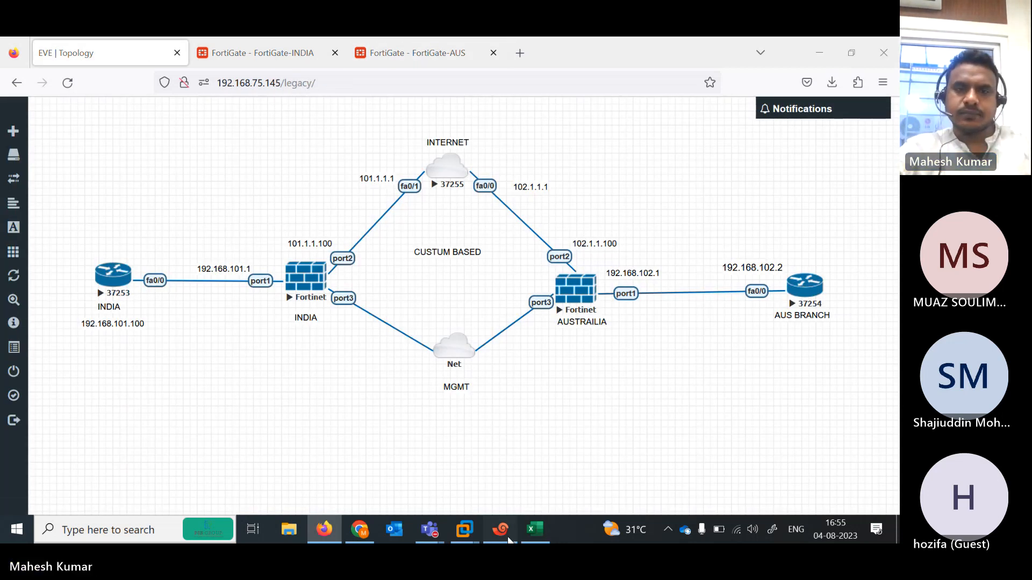
# - Run 'get router info routing-table all' on FGINDIA and highlight the default, connected and IND-AUS routes
pyautogui.click(508, 537)
pyautogui.click(333, 210)
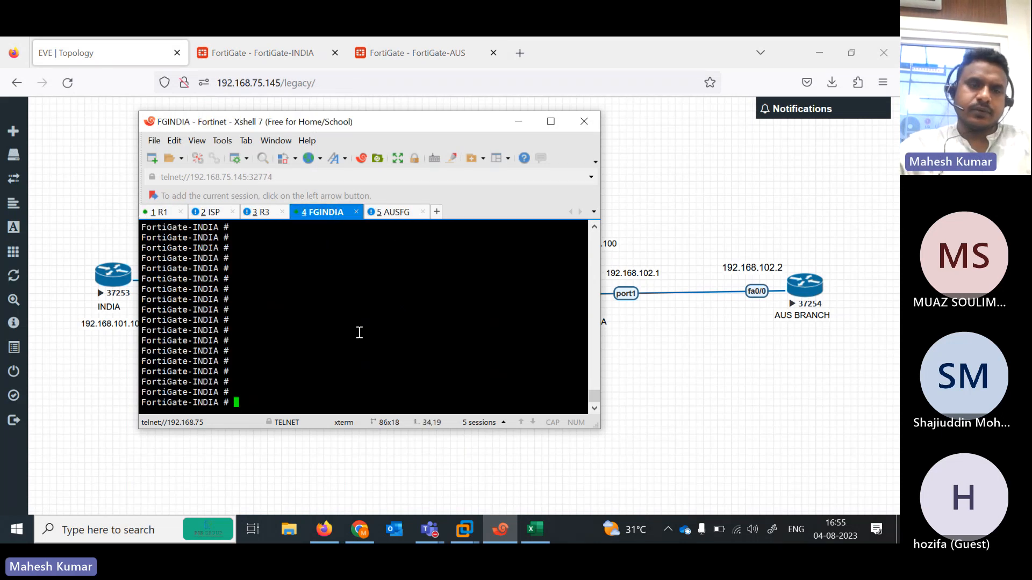
pyautogui.write('get')
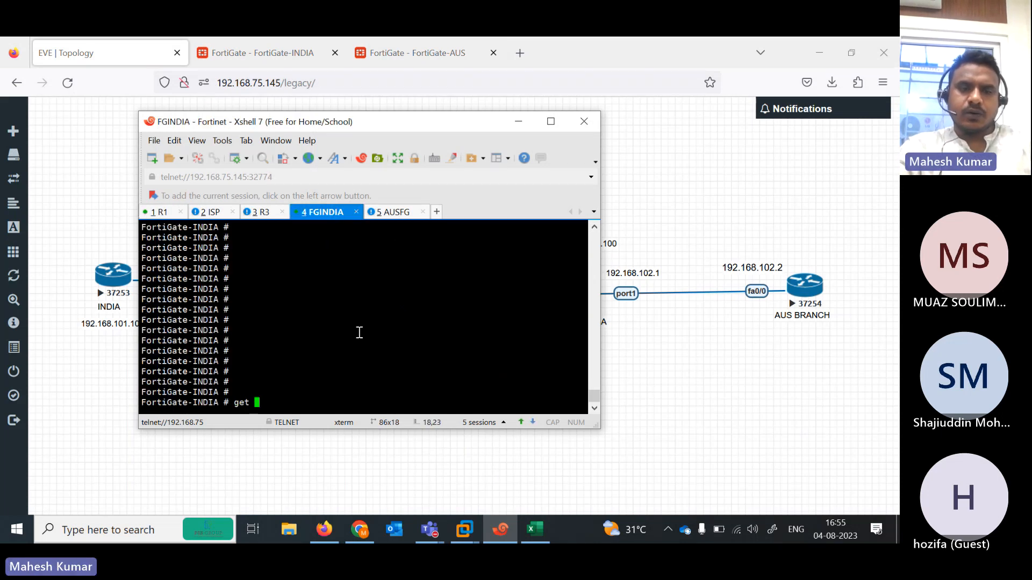
pyautogui.write(' router info routing-table all')
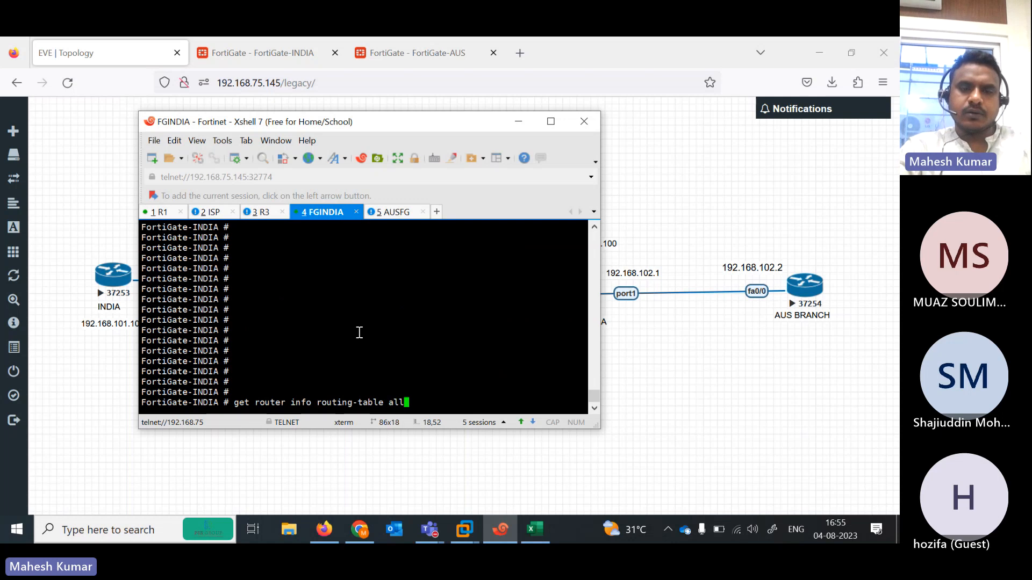
pyautogui.press('Return')
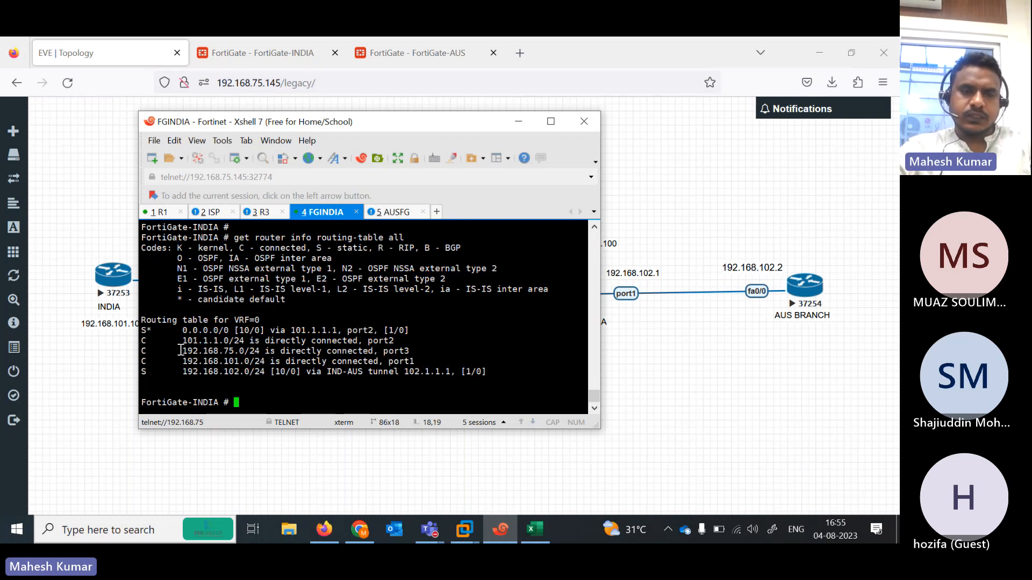
pyautogui.moveTo(180, 356); pyautogui.dragTo(488, 370)
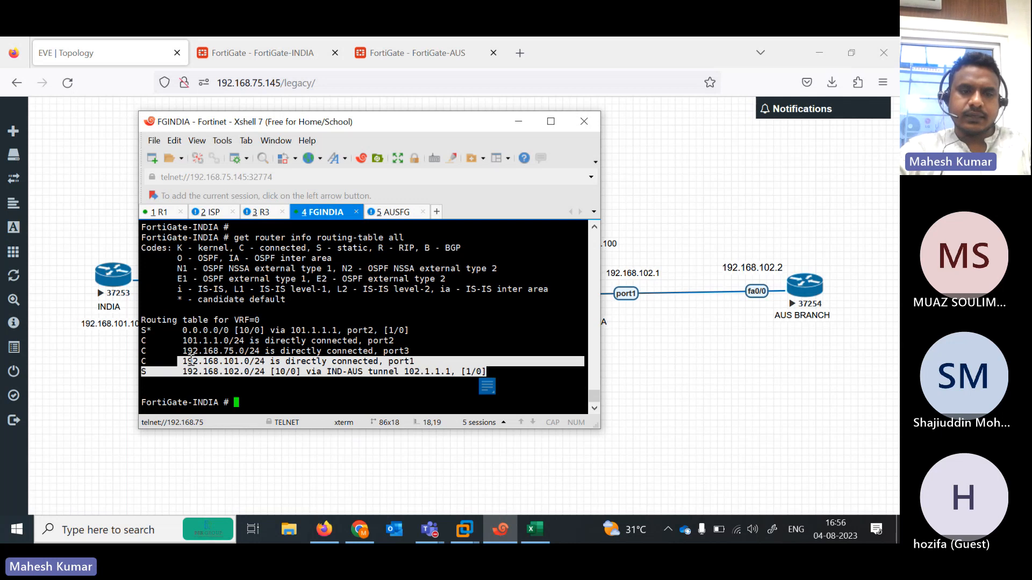
pyautogui.moveTo(172, 327); pyautogui.dragTo(420, 328)
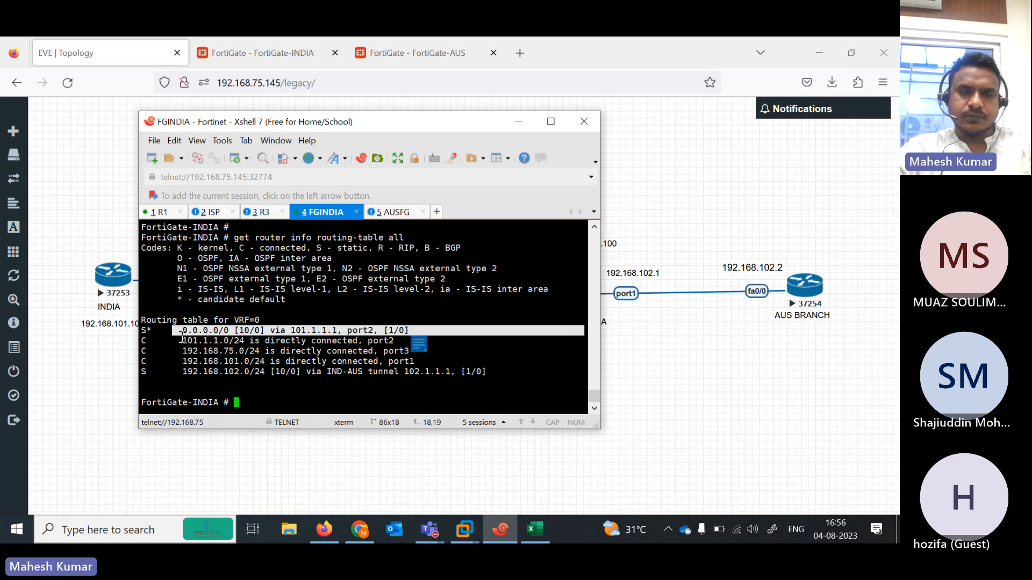
pyautogui.moveTo(182, 338); pyautogui.dragTo(447, 339)
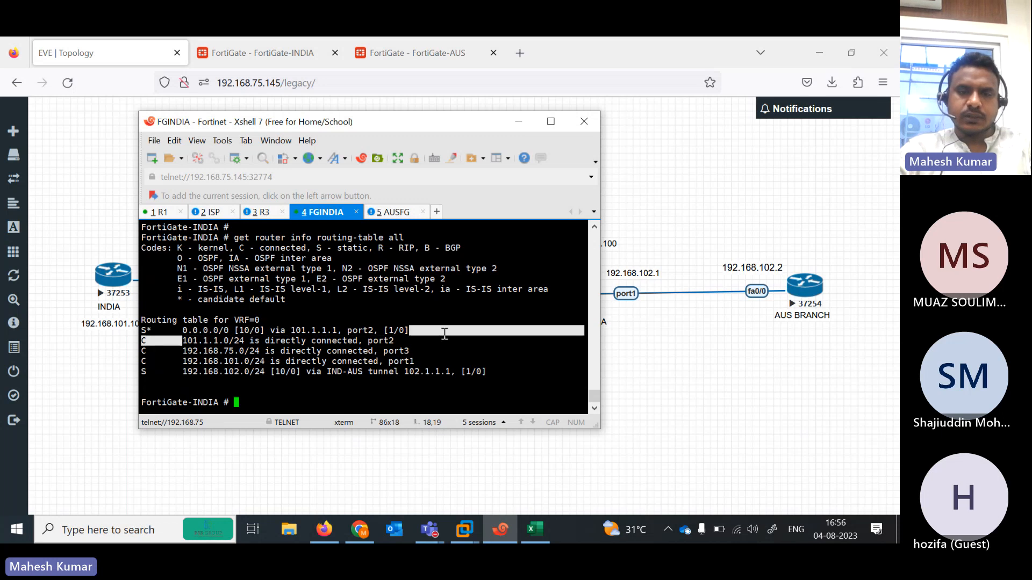
pyautogui.click(263, 54)
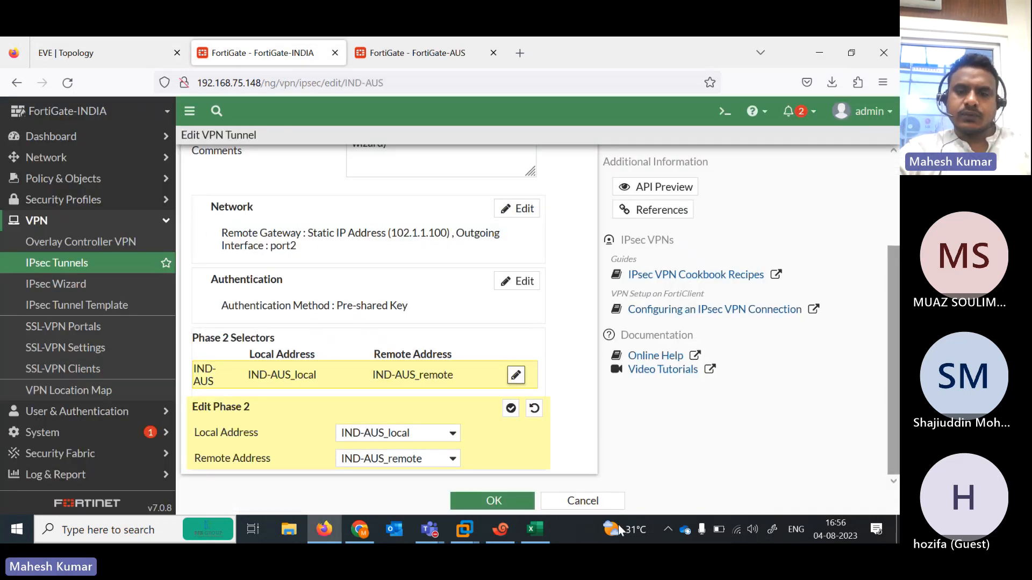
# - Save the IND-AUS tunnel and open policy vpn_IND-AUS_local_0 from the Firewall Policy list
pyautogui.click(493, 501)
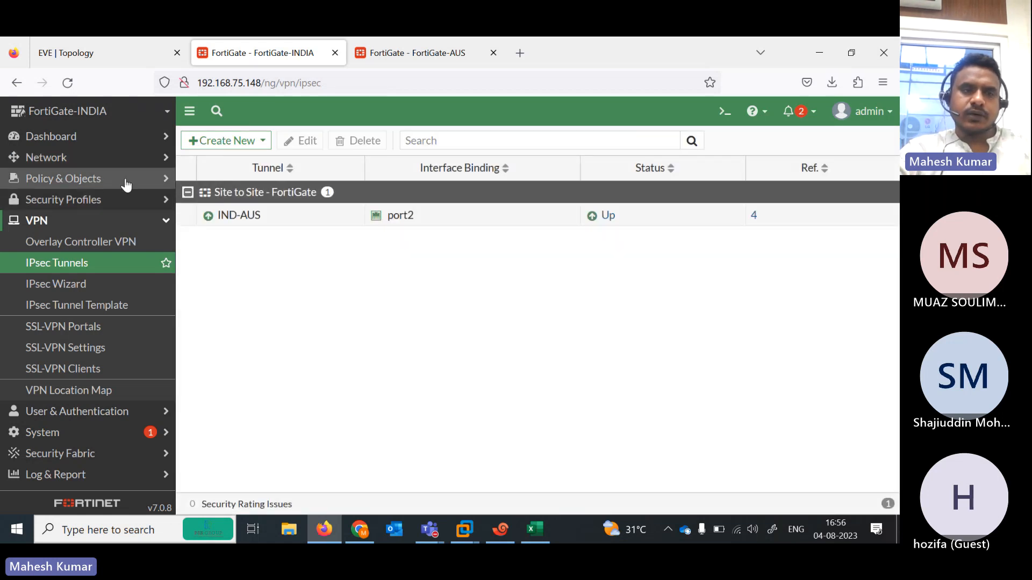
pyautogui.click(119, 203)
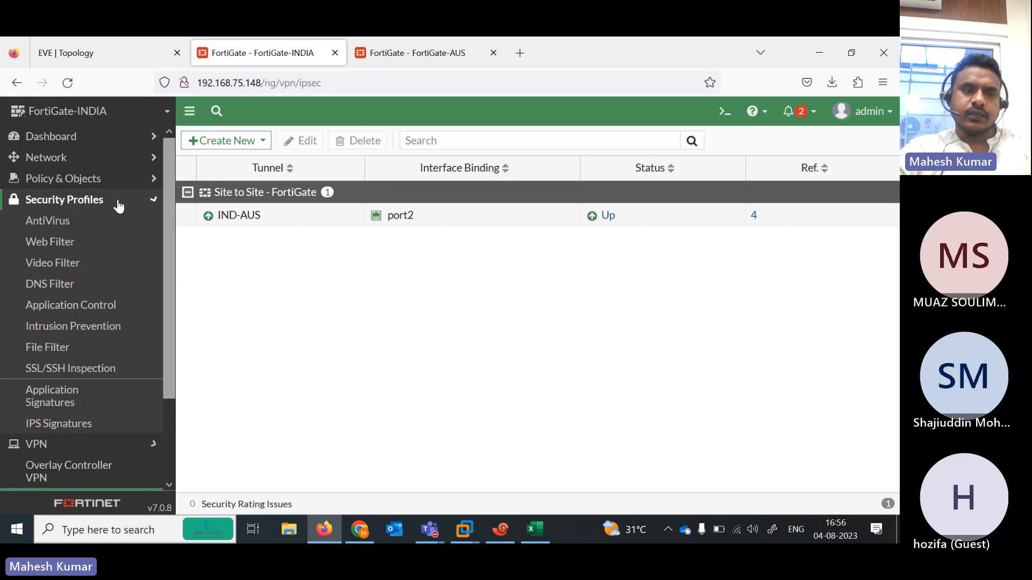
pyautogui.click(89, 180)
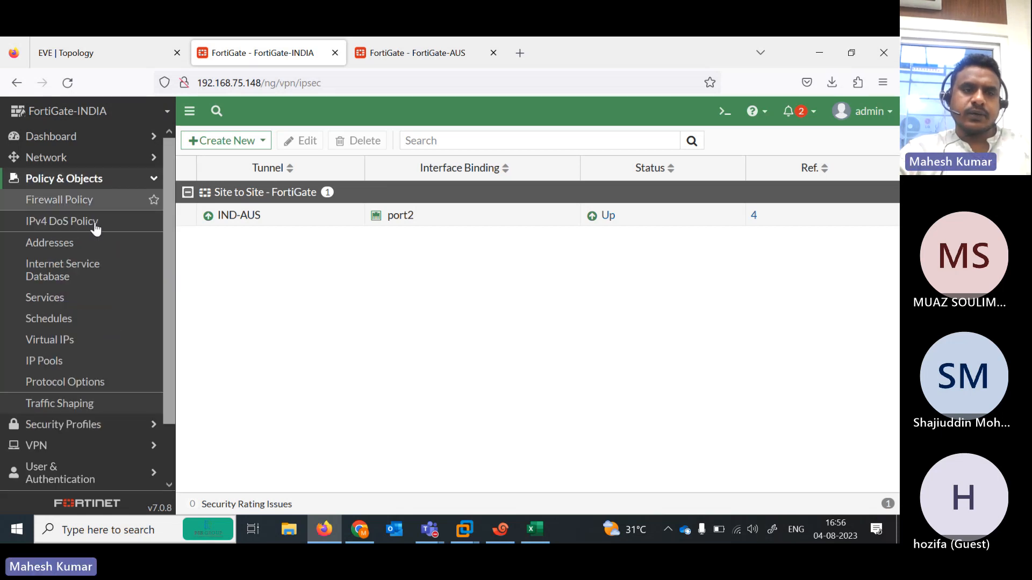
pyautogui.click(75, 202)
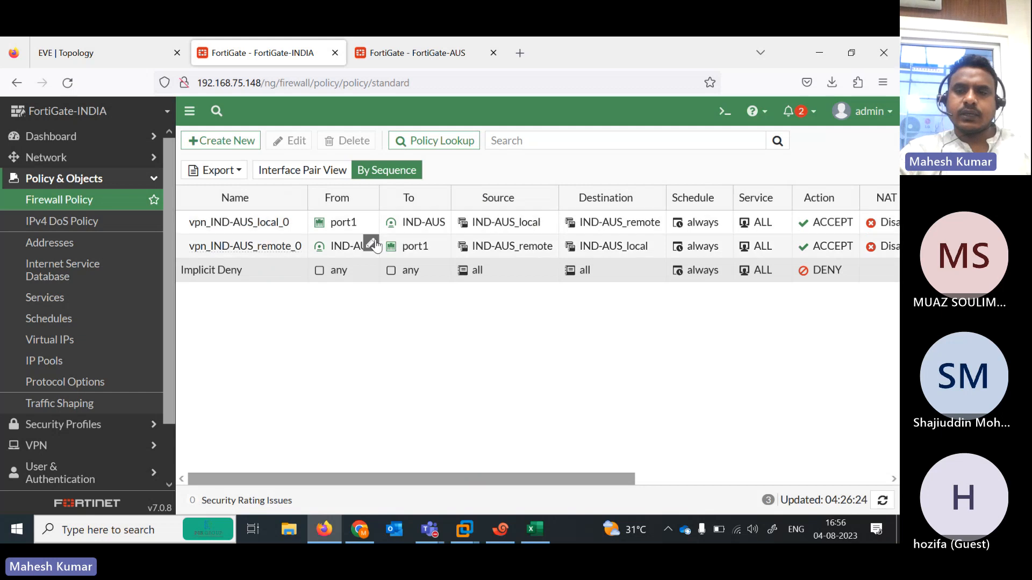
pyautogui.click(731, 277)
pyautogui.moveTo(537, 477); pyautogui.dragTo(778, 461)
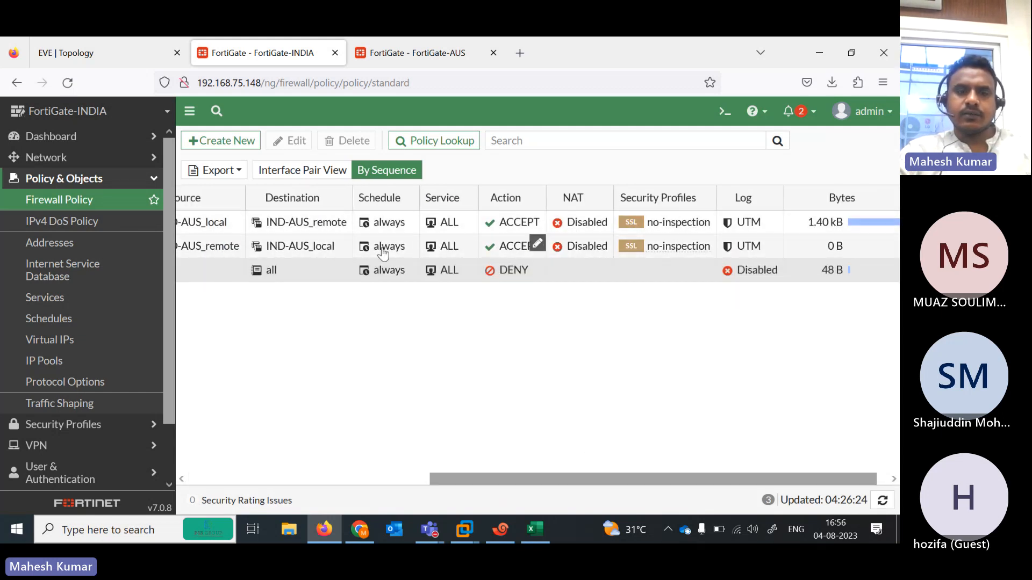
pyautogui.moveTo(554, 478); pyautogui.dragTo(311, 478)
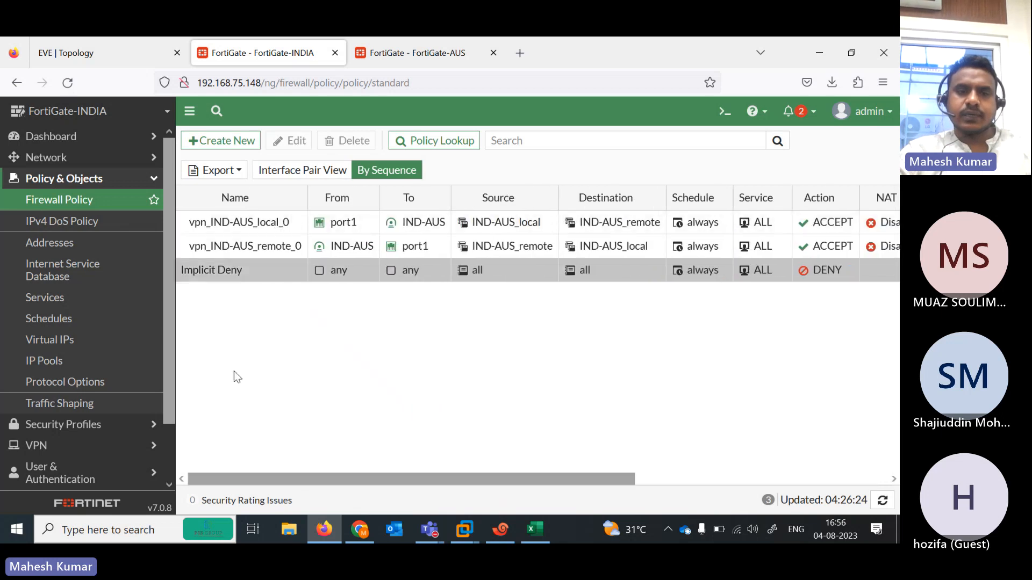
pyautogui.doubleClick(222, 220)
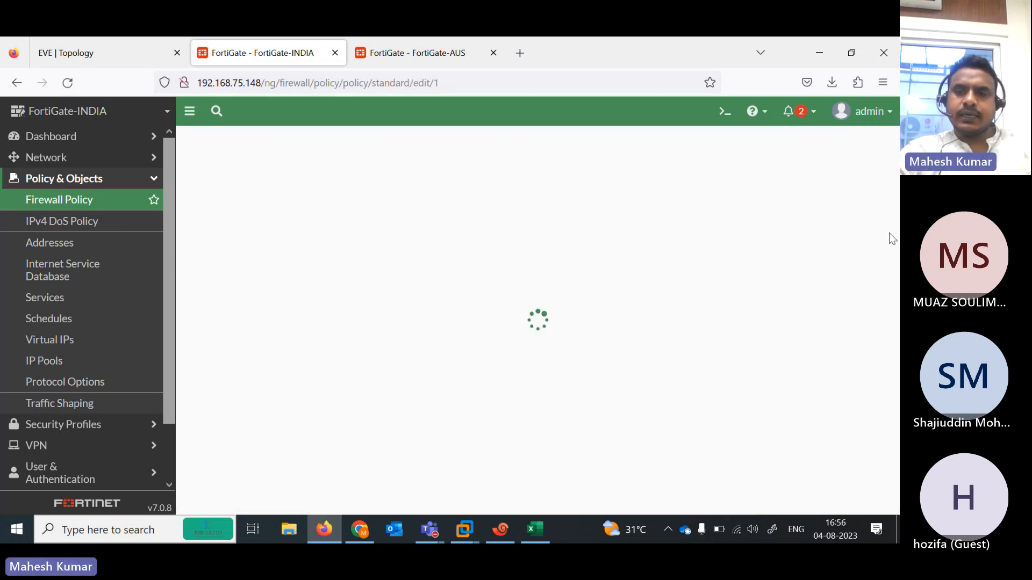
# - Enable NAT on the vpn_IND-AUS_local_0 policy and save it
pyautogui.scroll(-3, 263, 220)
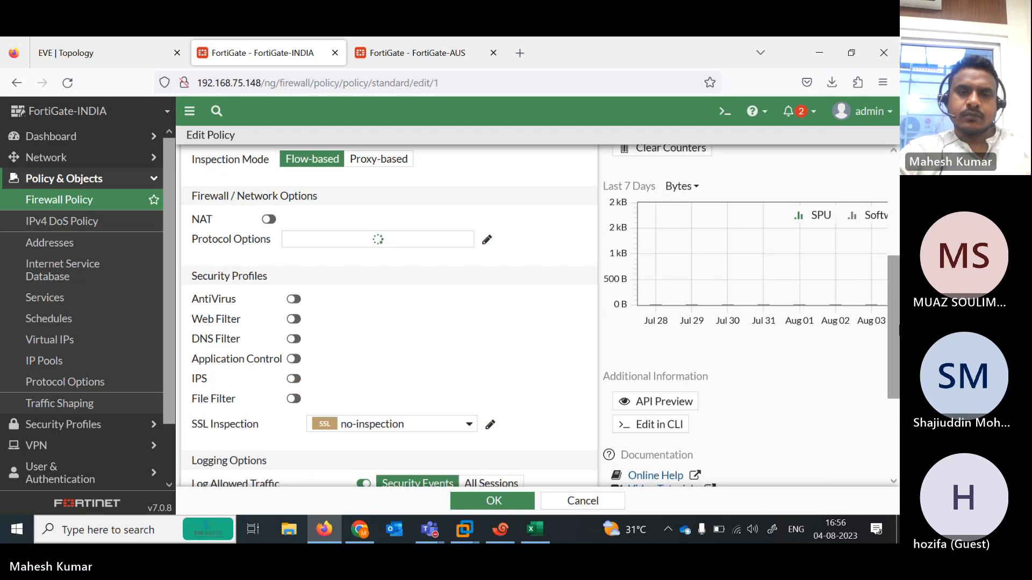
pyautogui.click(265, 219)
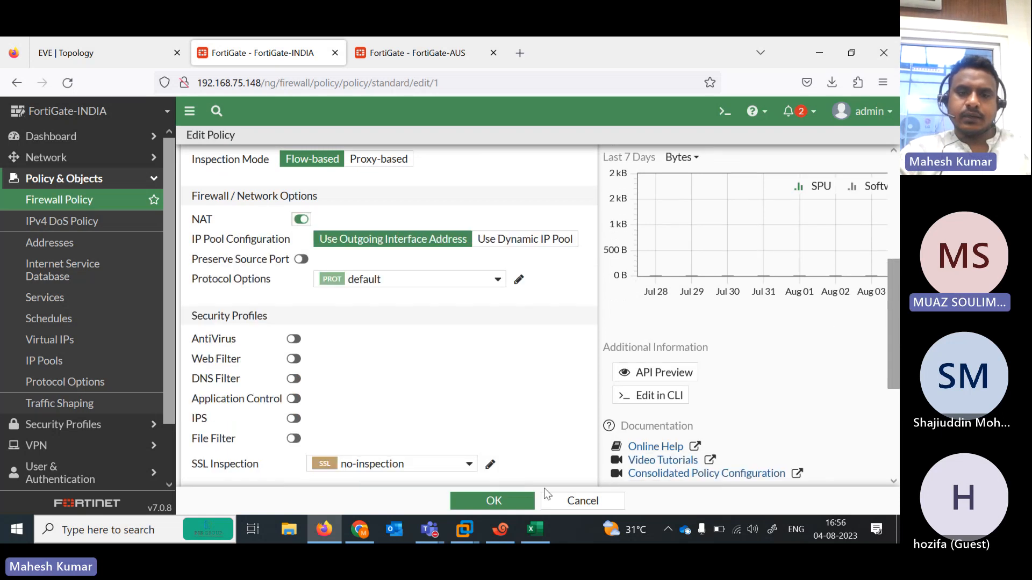
pyautogui.click(494, 501)
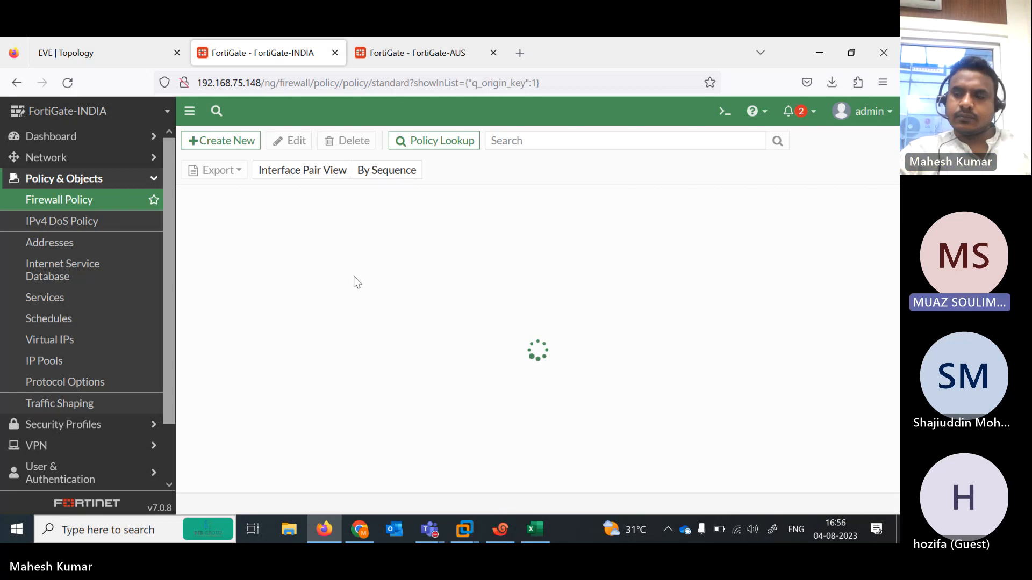
# - Review the vpn_IND-AUS_remote_0 policy, then move to FortiGate-AUS's IPsec Tunnels list
pyautogui.doubleClick(253, 245)
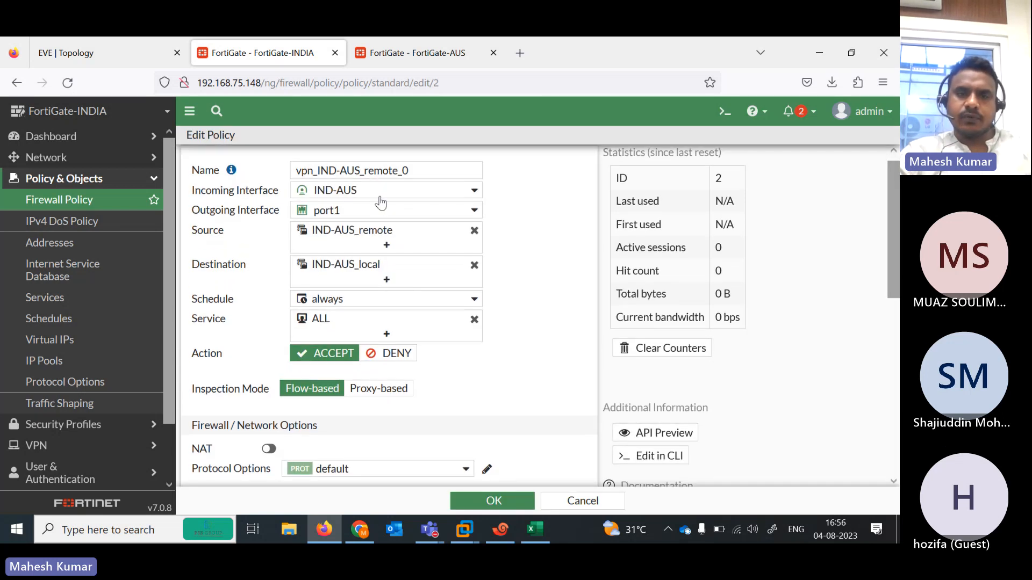
pyautogui.moveTo(325, 193)
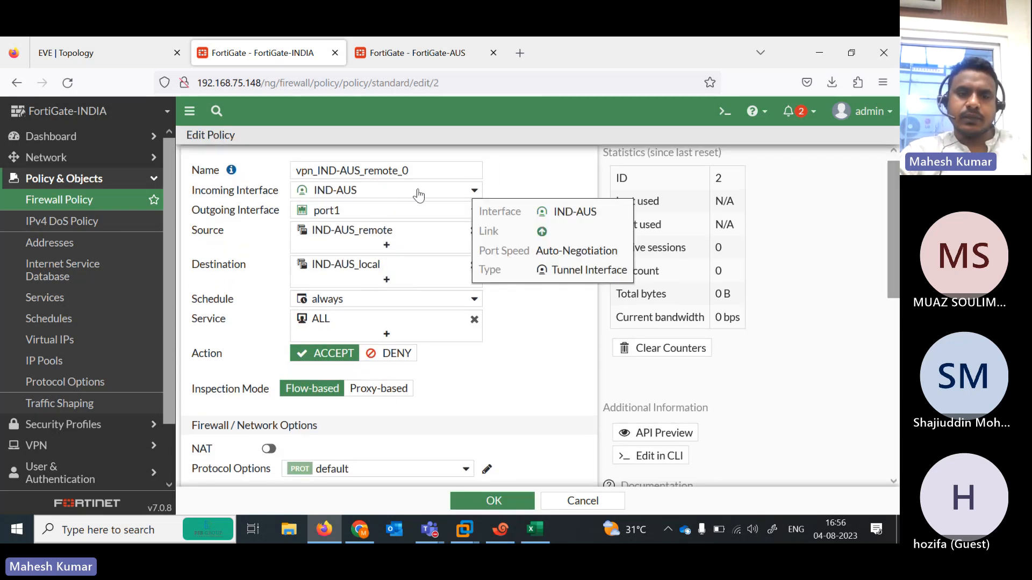
pyautogui.click(492, 501)
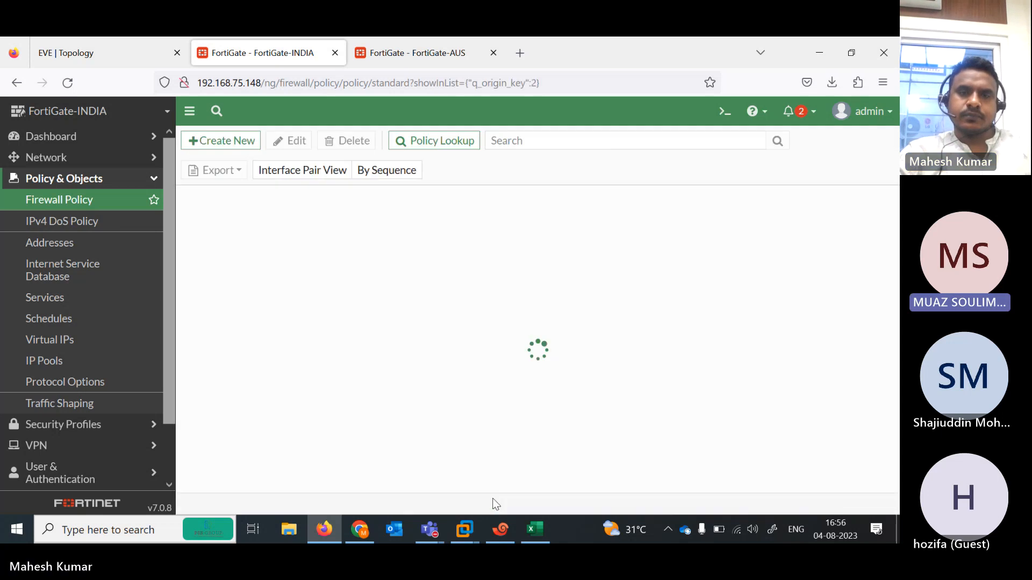
pyautogui.click(411, 53)
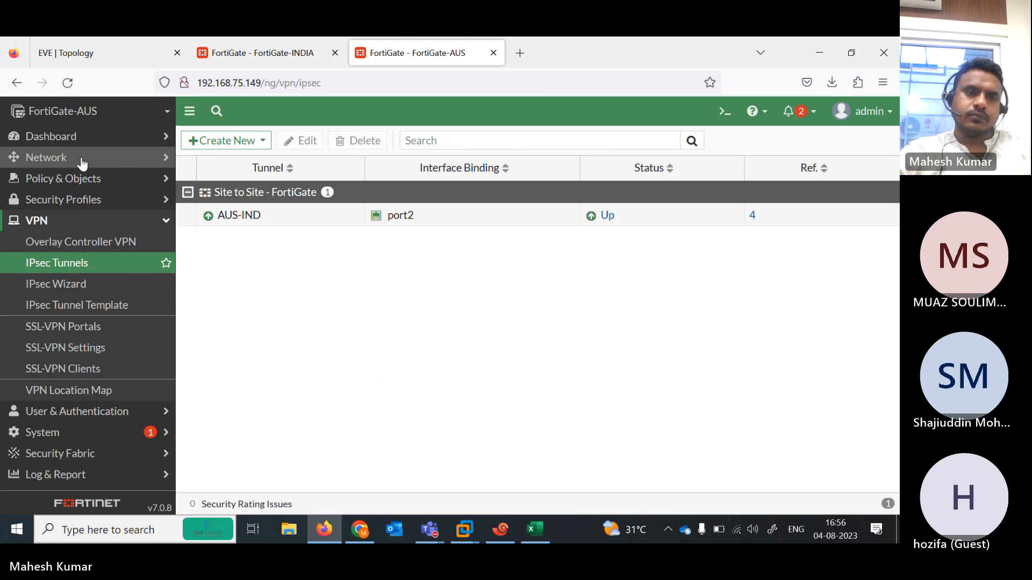
# - Enable NAT on the FortiGate-AUS policy vpn_AUS-IND_local_0 and save it
pyautogui.click(110, 182)
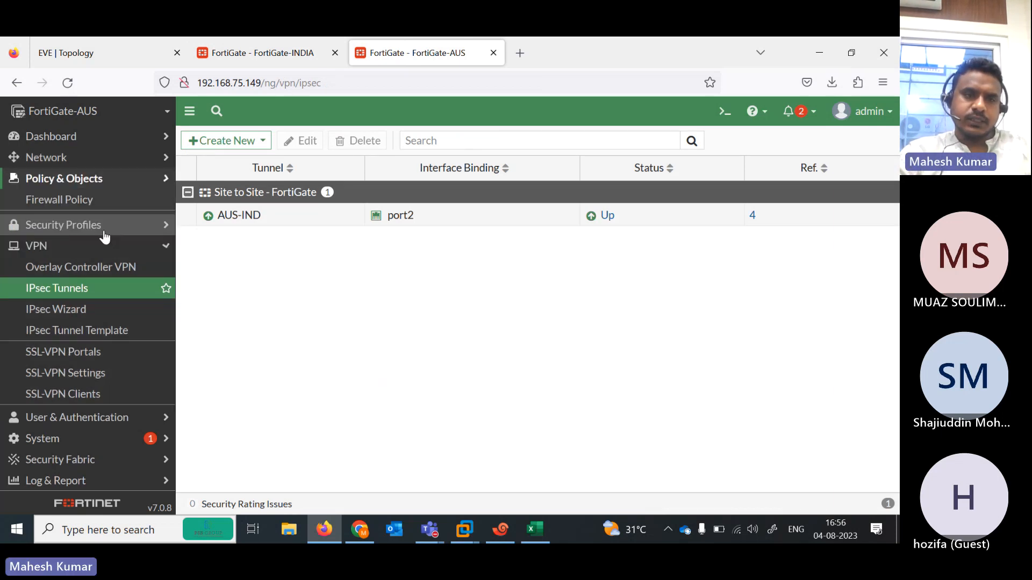
pyautogui.click(64, 208)
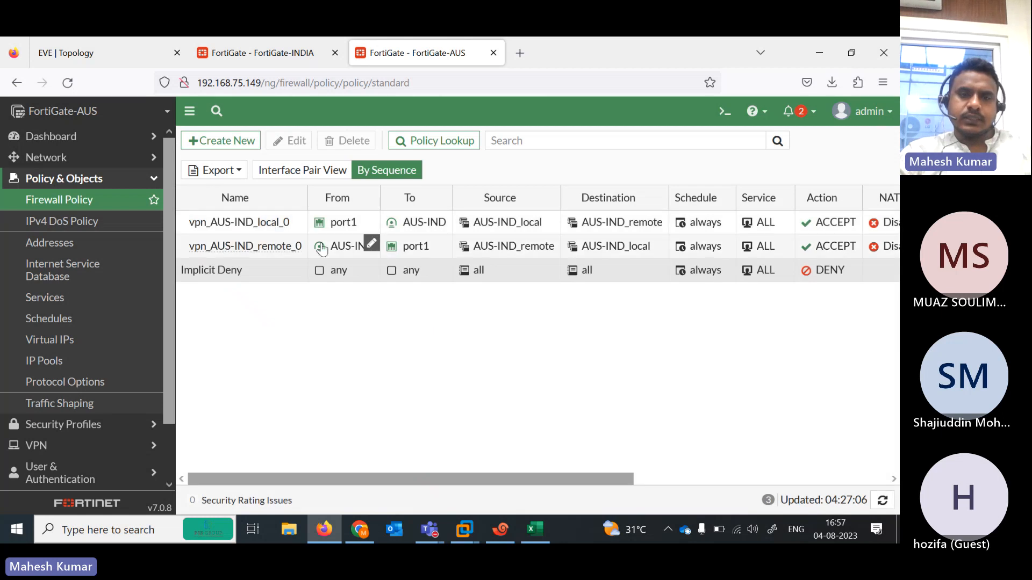
pyautogui.doubleClick(270, 227)
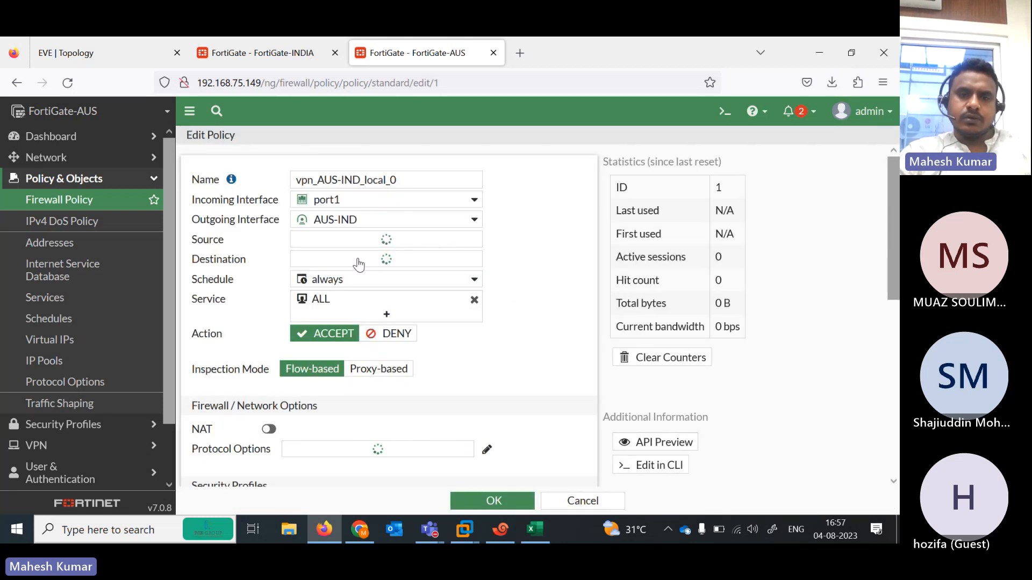
pyautogui.click(298, 460)
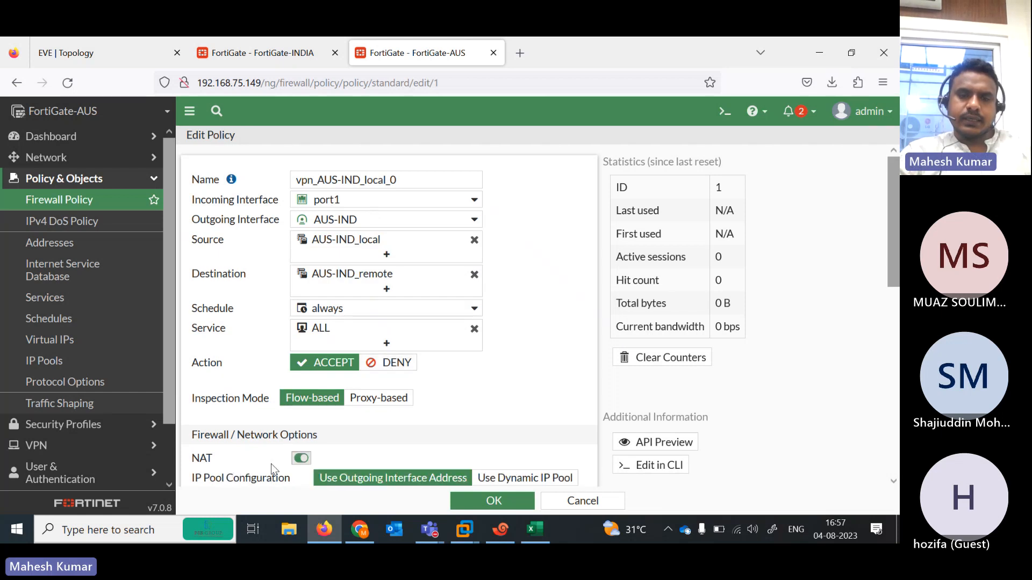
pyautogui.scroll(-5, 525, 482)
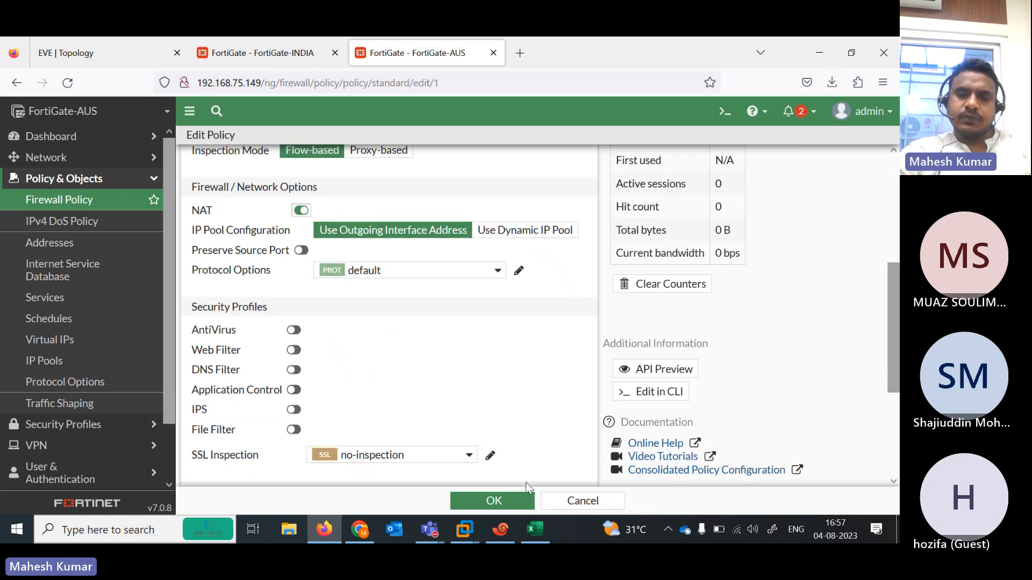
pyautogui.click(494, 502)
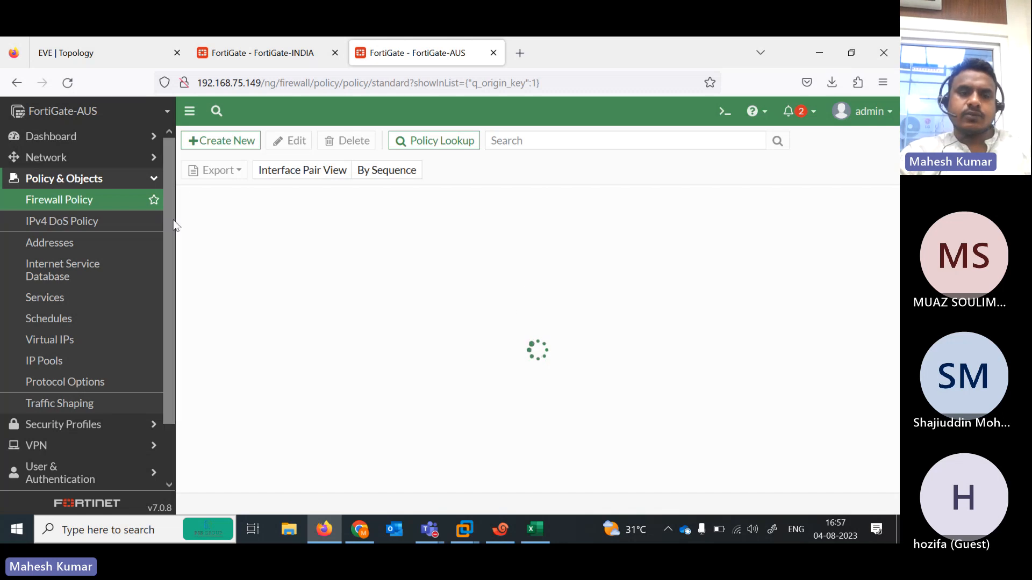
pyautogui.moveTo(166, 236); pyautogui.dragTo(170, 162)
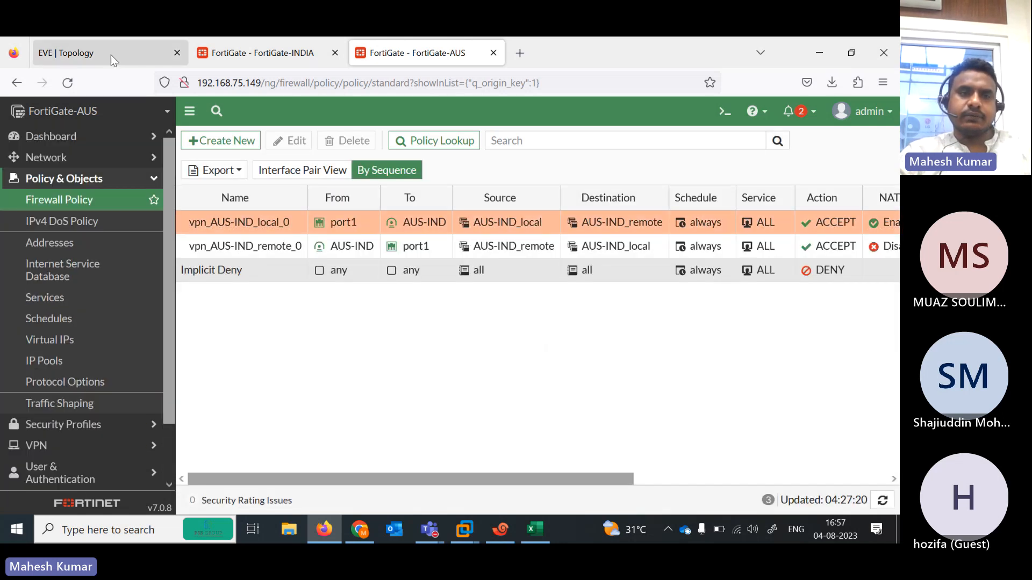
pyautogui.click(128, 53)
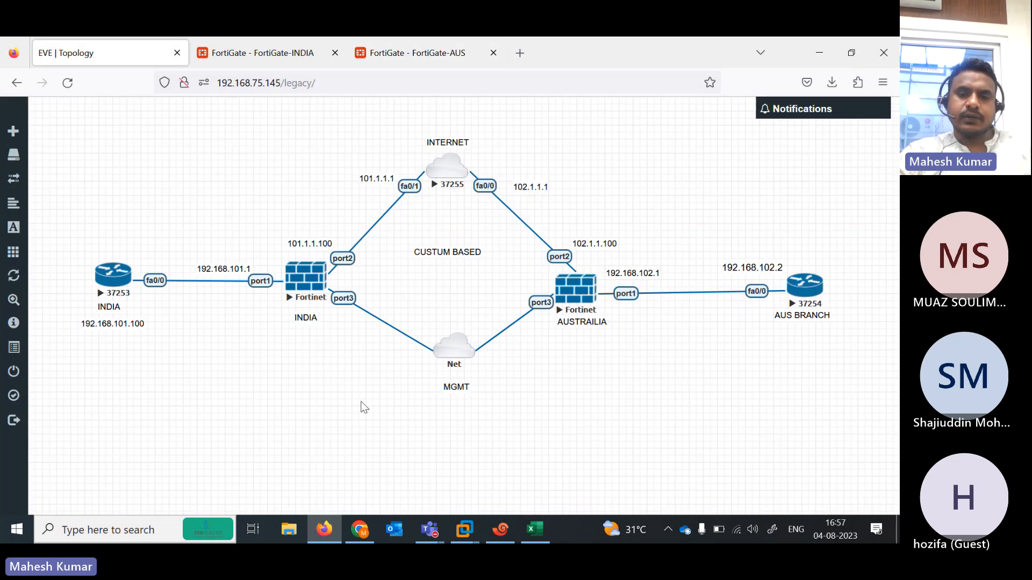
# - On the FortiGate-INDIA console, clear the line and start typing 'diagnose vpn ipsec statu'
pyautogui.click(500, 530)
pyautogui.click(356, 373)
pyautogui.press('Up')
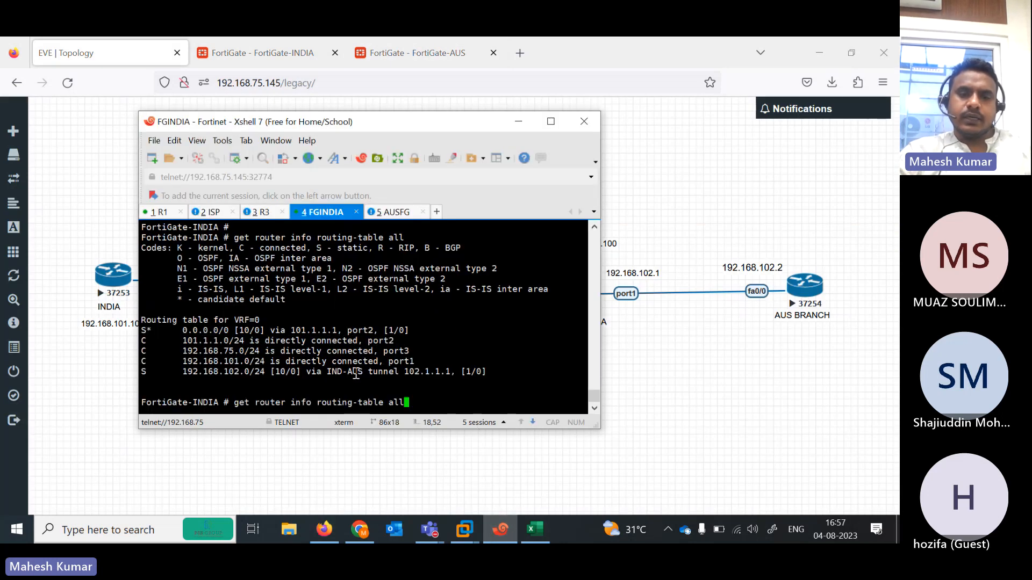
pyautogui.press('Down')
pyautogui.write('diagnose vpn ipsec statu')
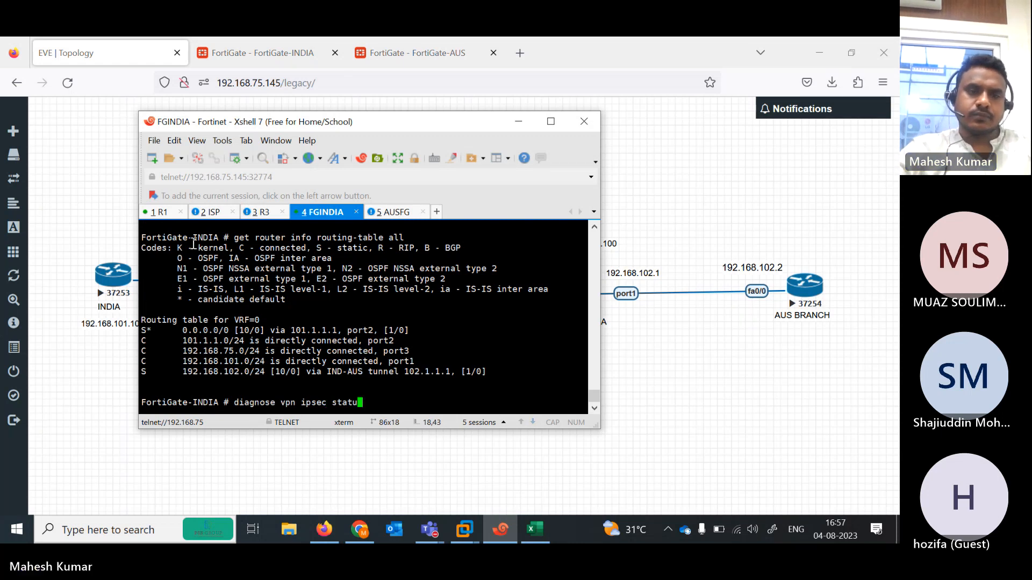
# - Rerun R1's ping to 192.168.102.1, which still fails
pyautogui.click(166, 212)
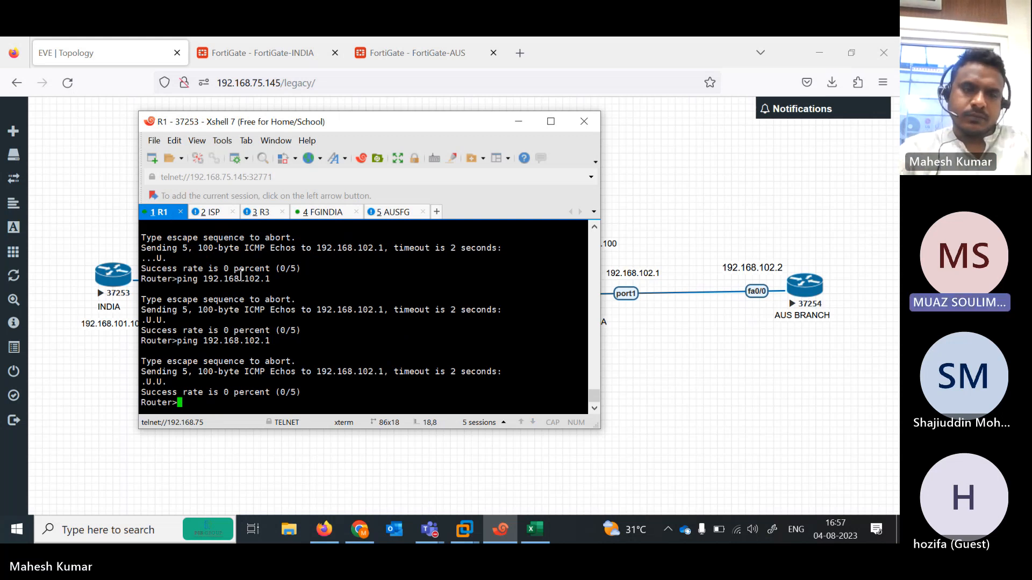
pyautogui.press('Up')
pyautogui.press('Return')
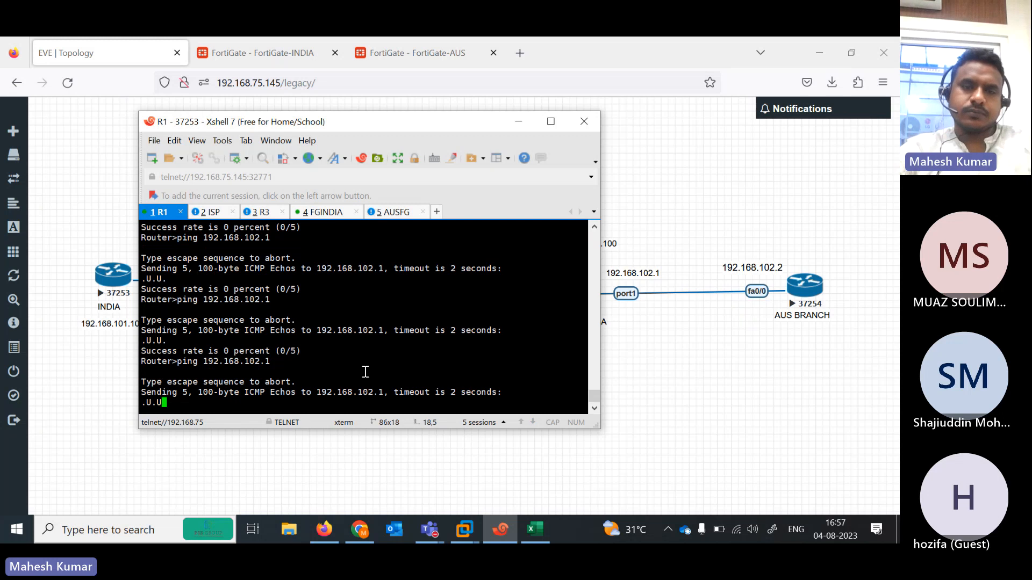
pyautogui.click(291, 47)
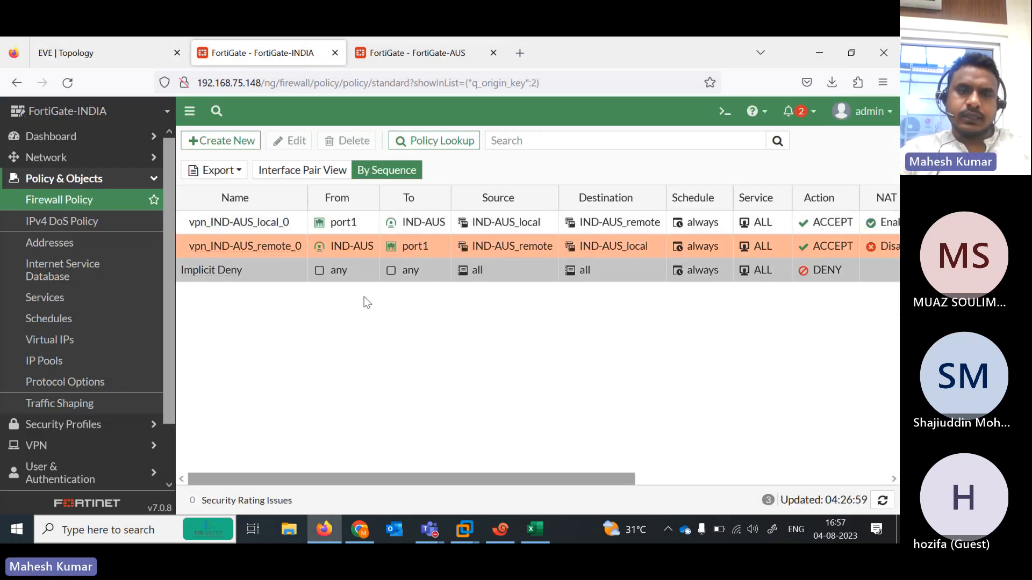
# - Open FortiGate-INDIA policy vpn_IND-AUS_remote_0 and enable NAT on it
pyautogui.click(336, 251)
pyautogui.rightClick(336, 251)
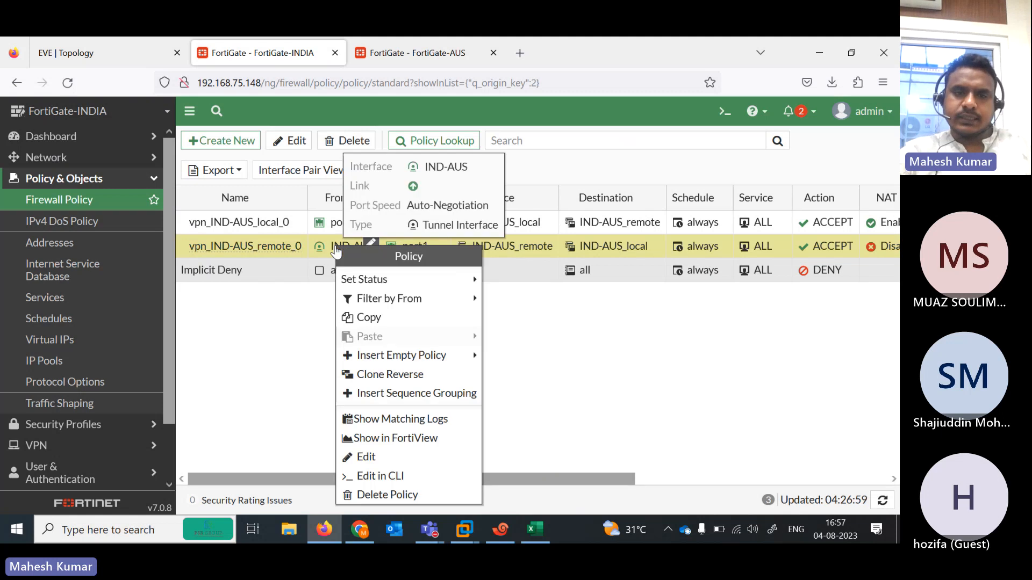
pyautogui.doubleClick(276, 251)
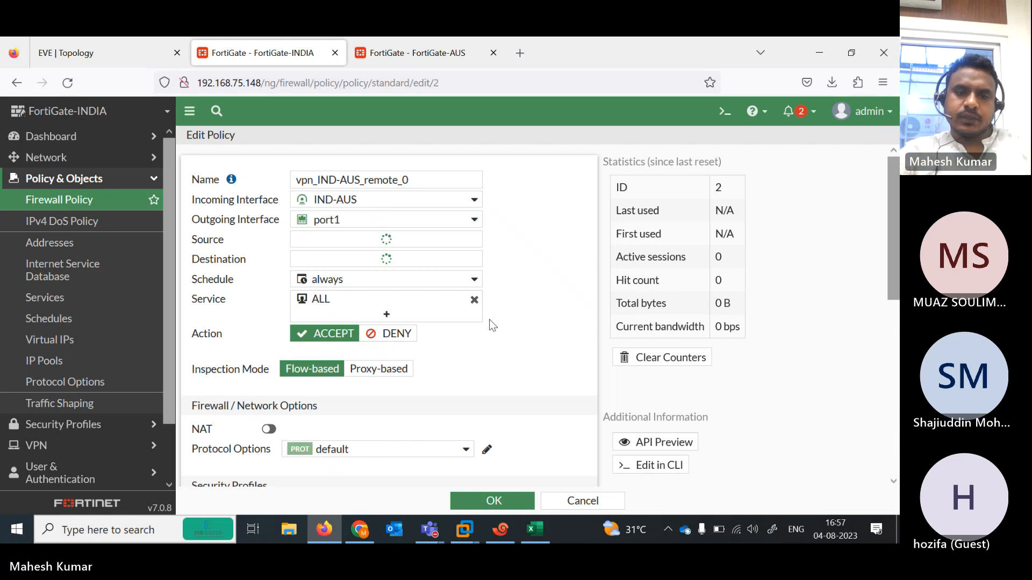
pyautogui.rightClick(279, 458)
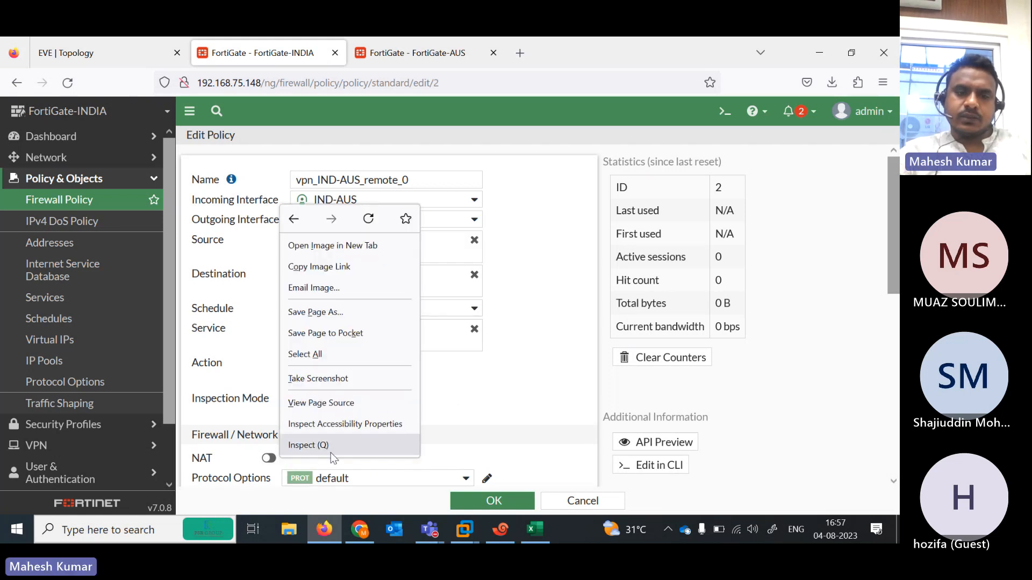
pyautogui.click(271, 461)
pyautogui.click(269, 459)
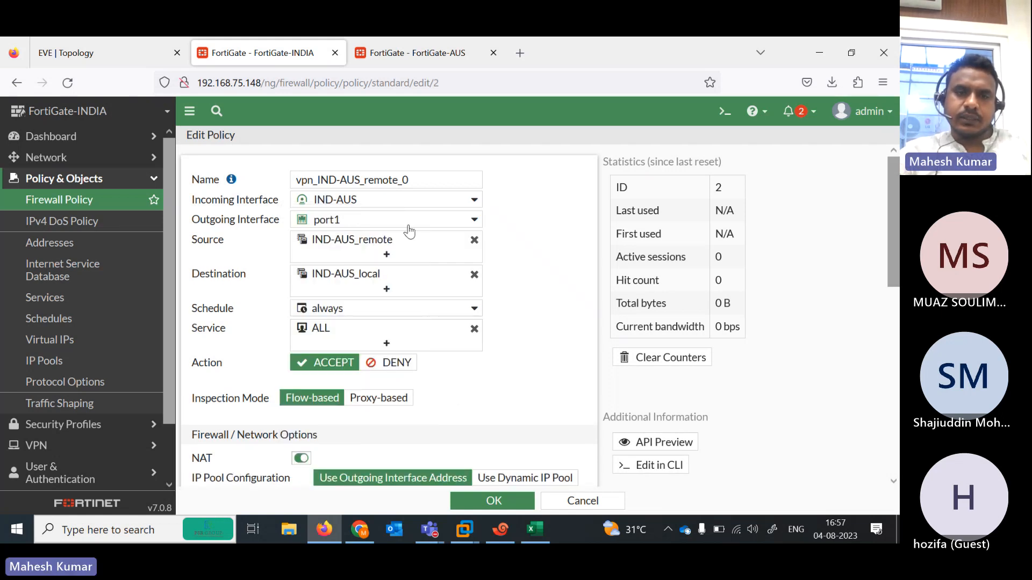
# - Set the policy's source and destination to 'all', save, then reopen it to verify
pyautogui.moveTo(334, 249)
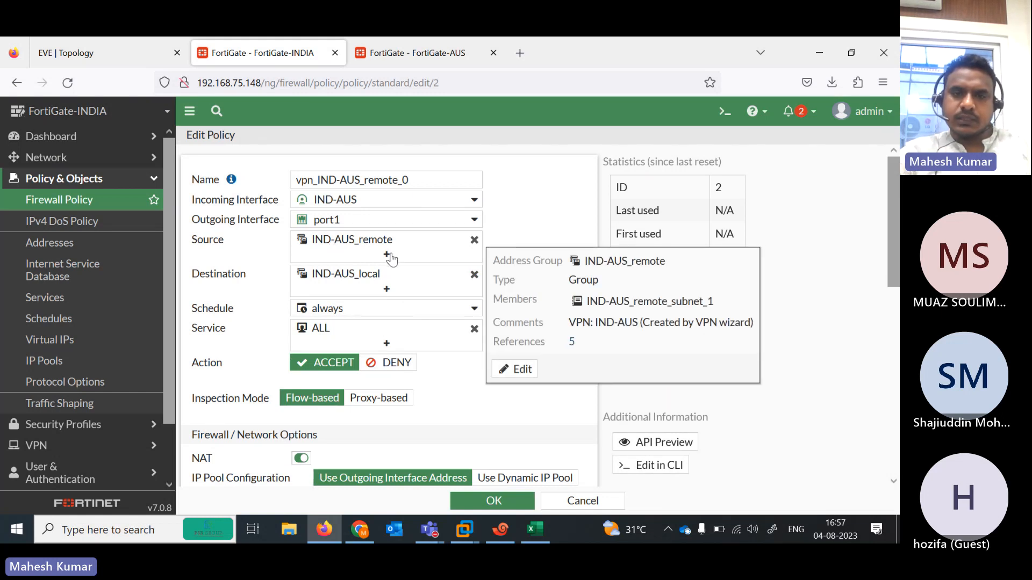
pyautogui.rightClick(472, 244)
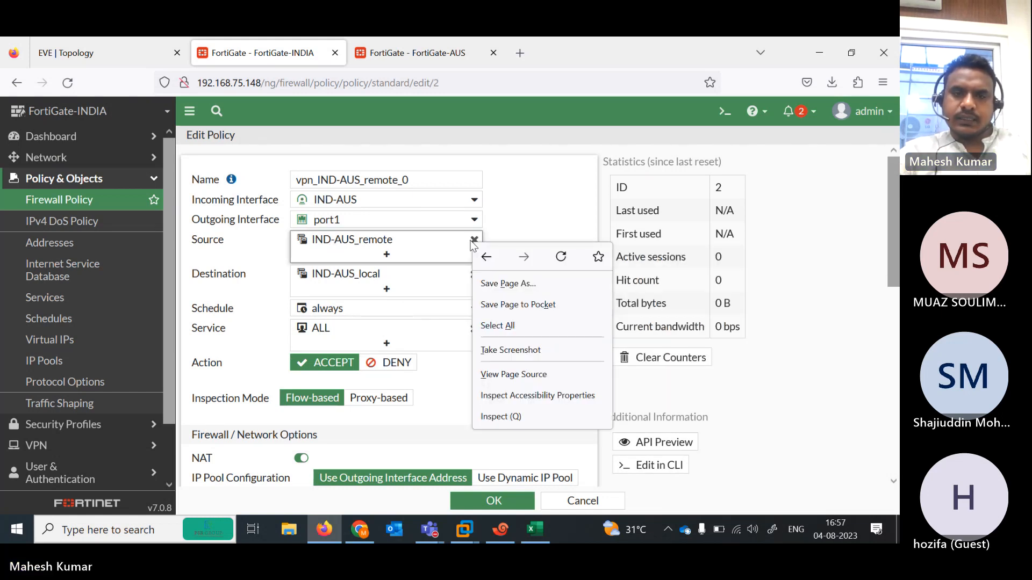
pyautogui.click(544, 220)
pyautogui.click(386, 254)
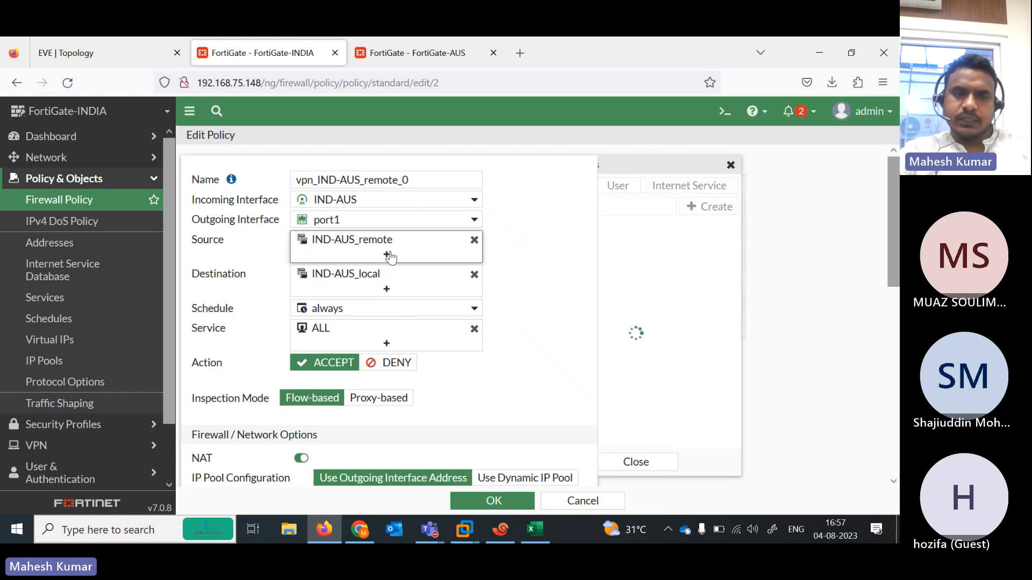
pyautogui.rightClick(641, 251)
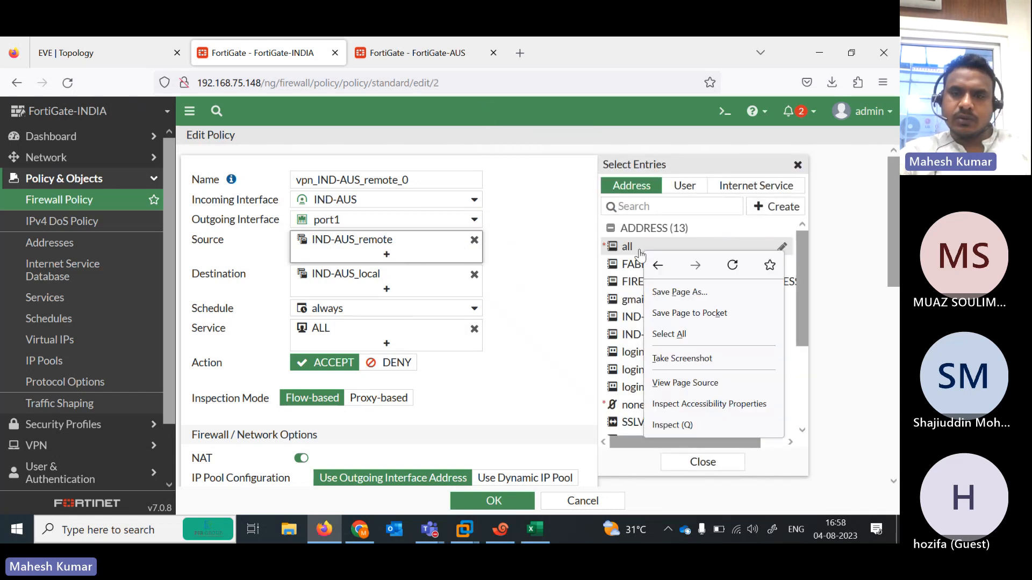
pyautogui.click(626, 250)
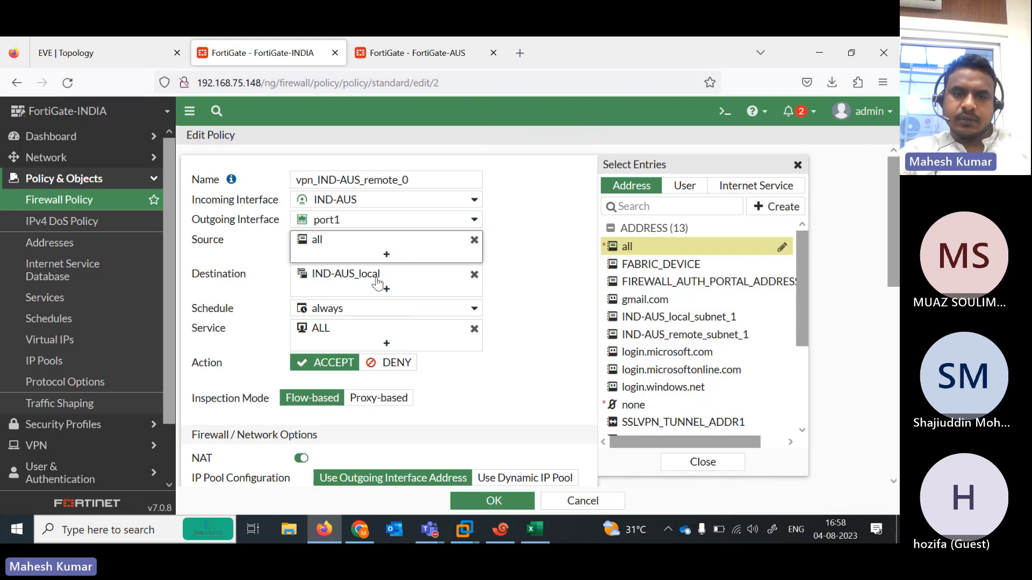
pyautogui.click(474, 274)
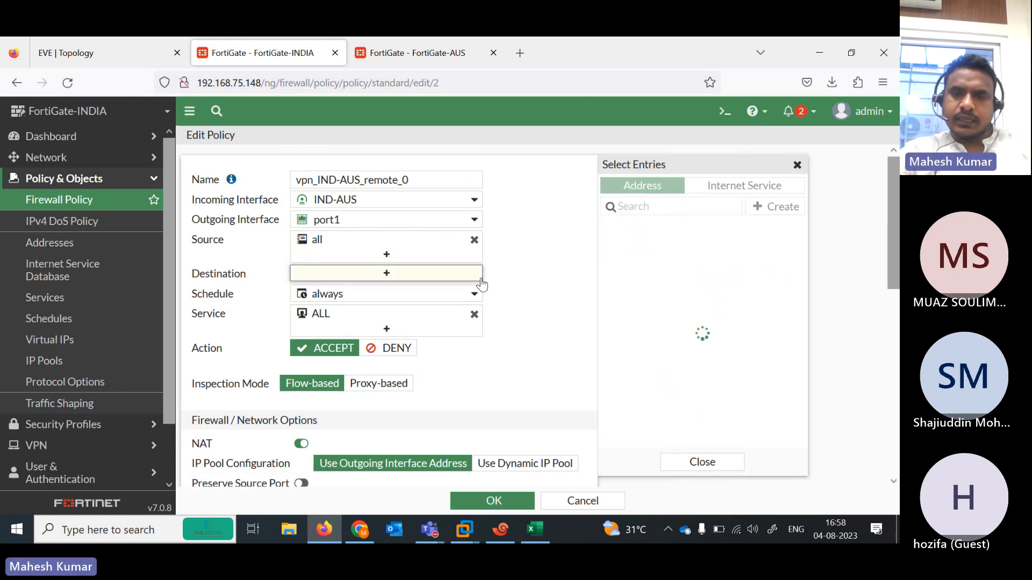
pyautogui.click(626, 246)
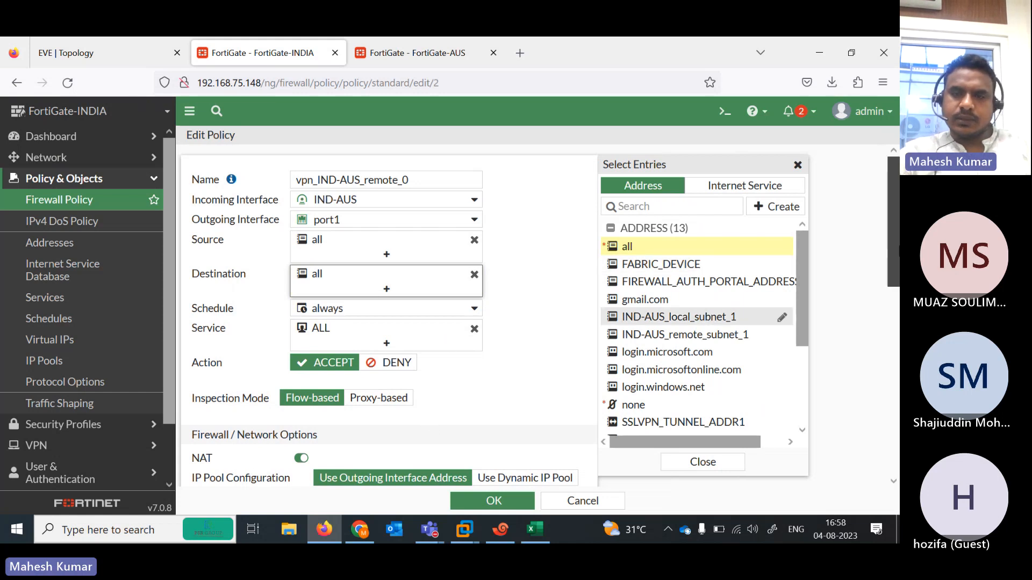
pyautogui.moveTo(893, 221); pyautogui.dragTo(893, 344)
pyautogui.click(490, 502)
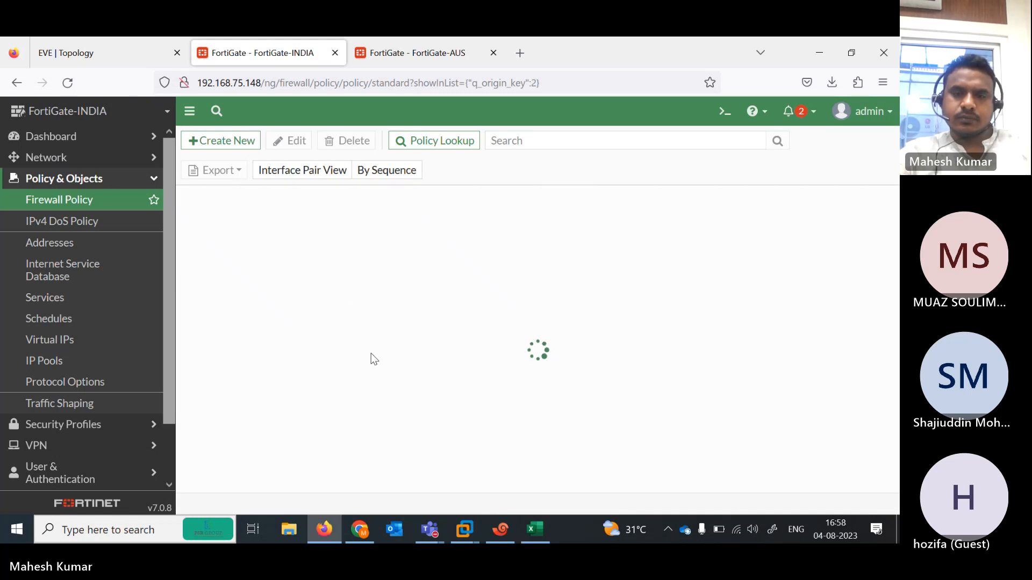
pyautogui.doubleClick(269, 242)
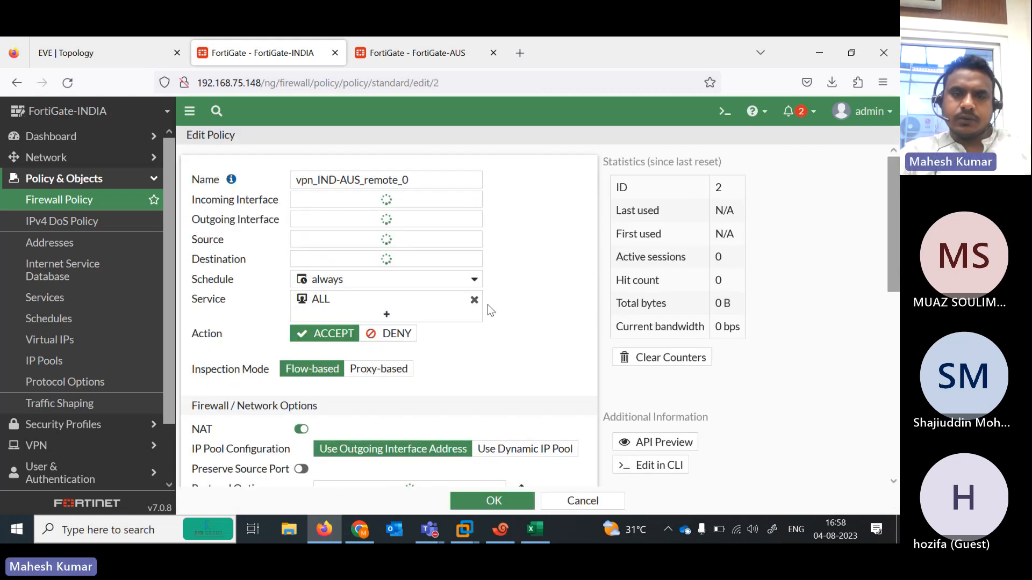
pyautogui.click(396, 66)
# - Replace AUS-IND_local and AUS-IND_remote with 'all' as source and destination on vpn_AUS-IND_local_0, then save
pyautogui.doubleClick(274, 227)
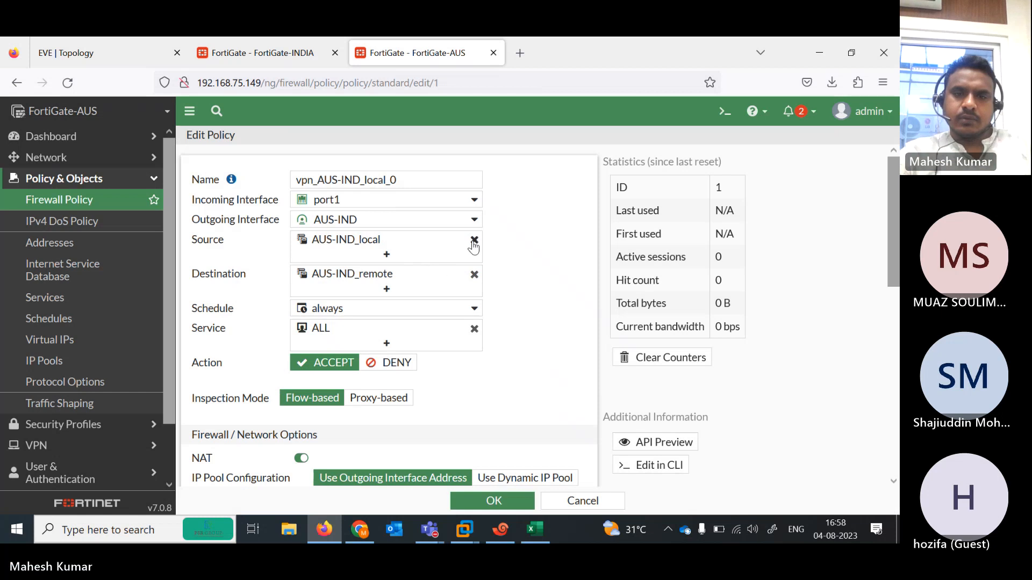
pyautogui.click(474, 241)
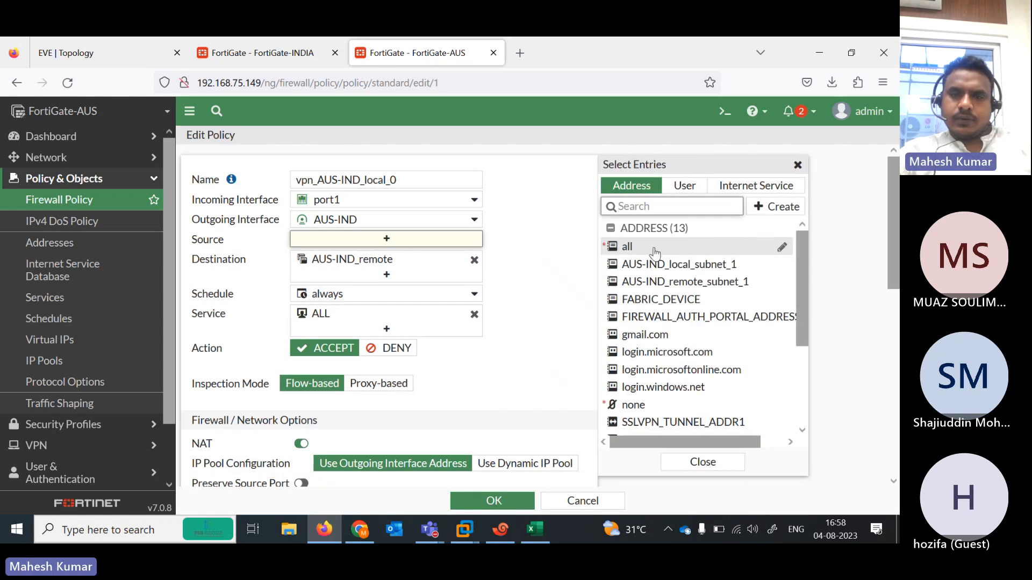
pyautogui.rightClick(654, 253)
pyautogui.click(655, 249)
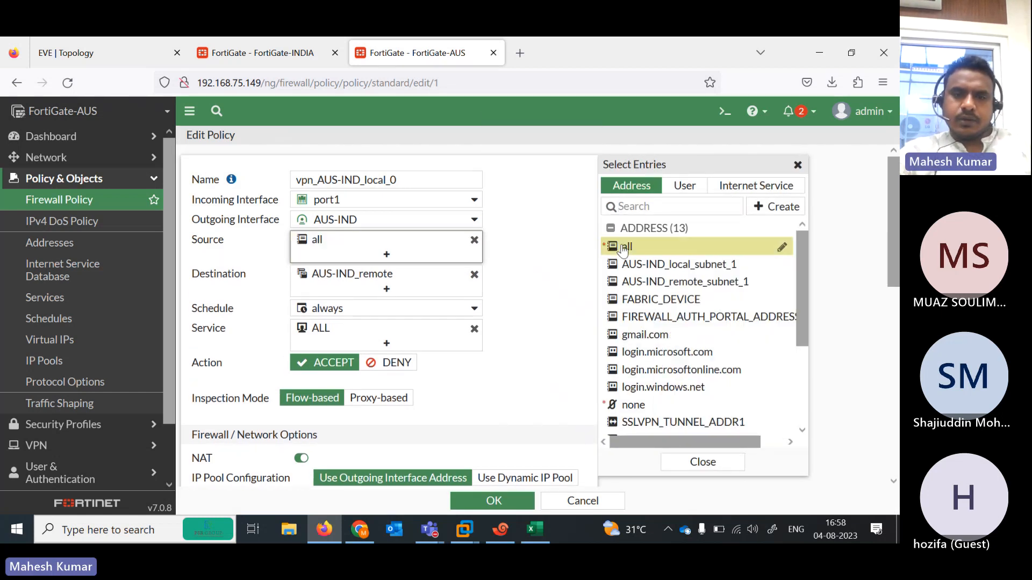
pyautogui.click(474, 274)
pyautogui.click(627, 249)
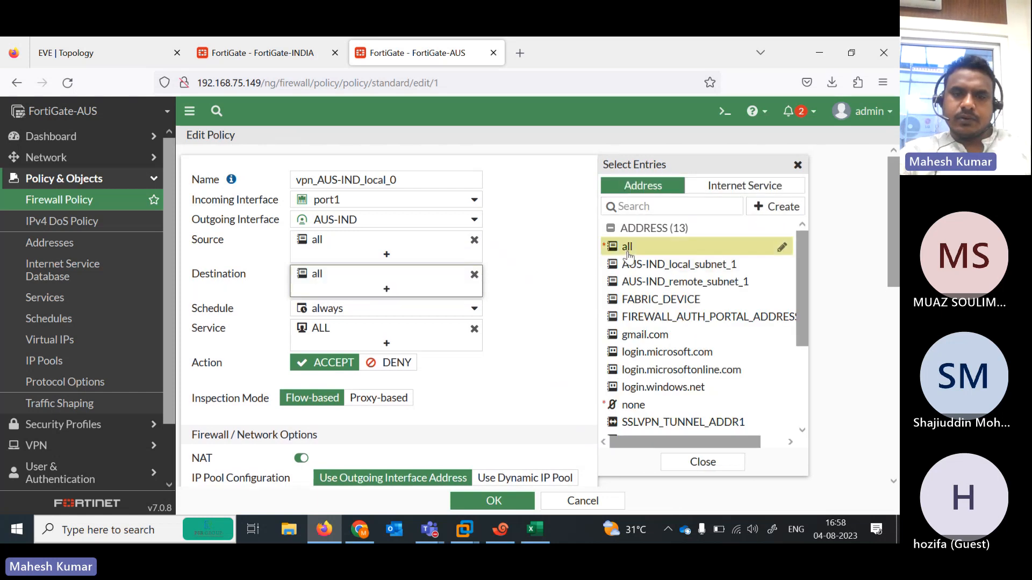
pyautogui.click(878, 220)
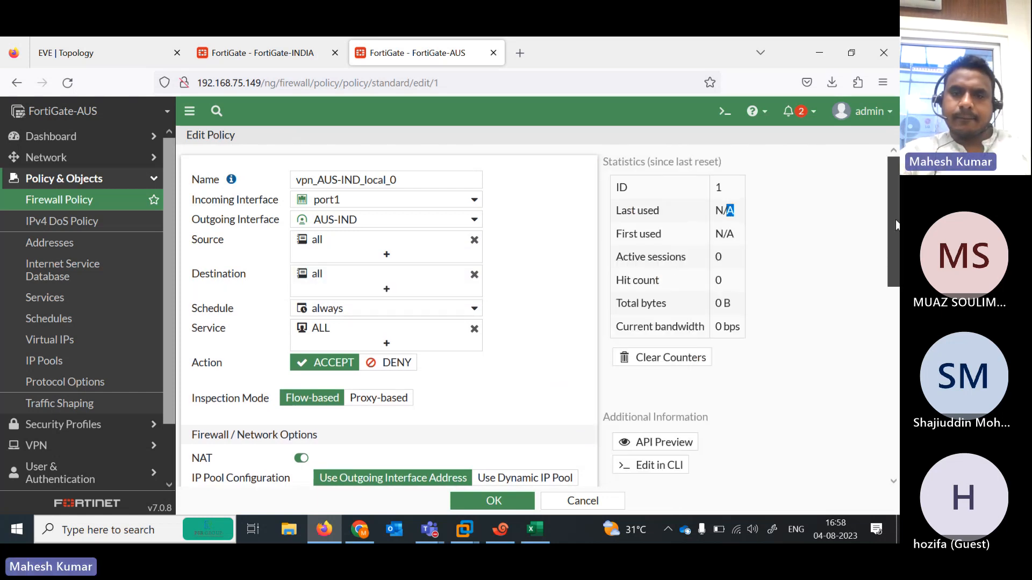
pyautogui.scroll(-10, 387, 323)
pyautogui.click(475, 502)
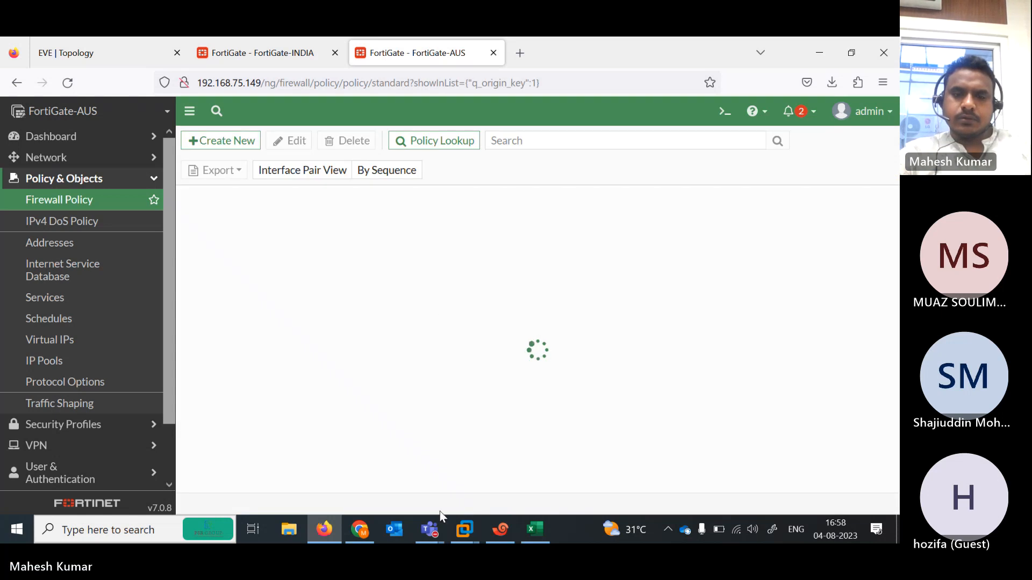
pyautogui.click(500, 529)
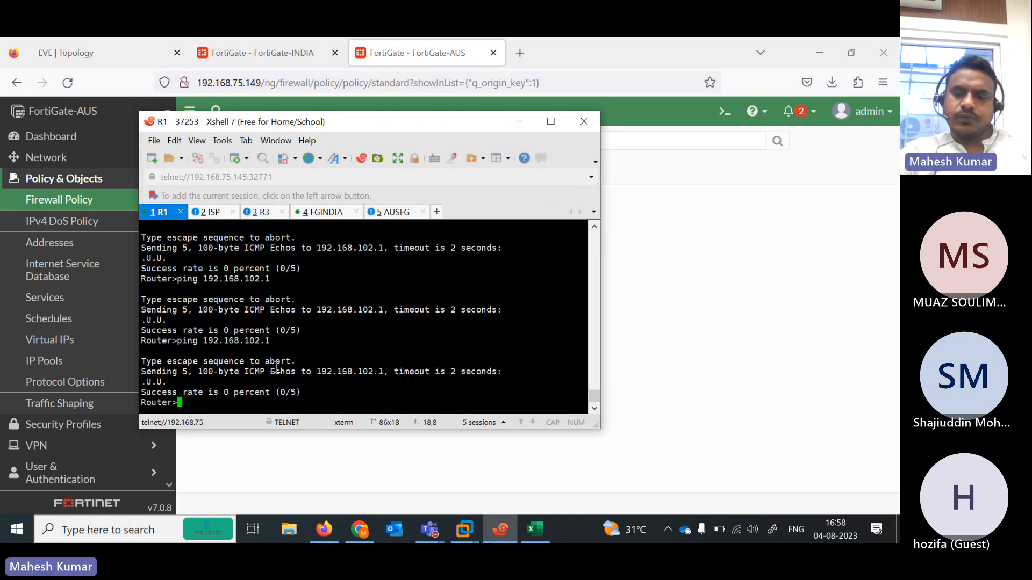
# - Repeat R1's ping to 192.168.102.1 twice, still getting no replies
pyautogui.press('Up')
pyautogui.press('Return')
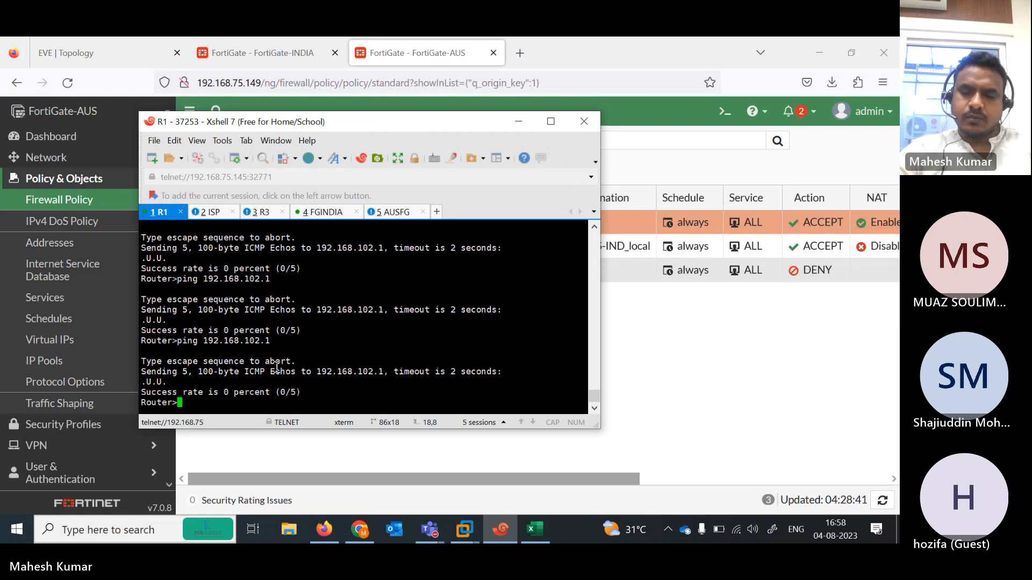
pyautogui.press('Up')
pyautogui.press('Return')
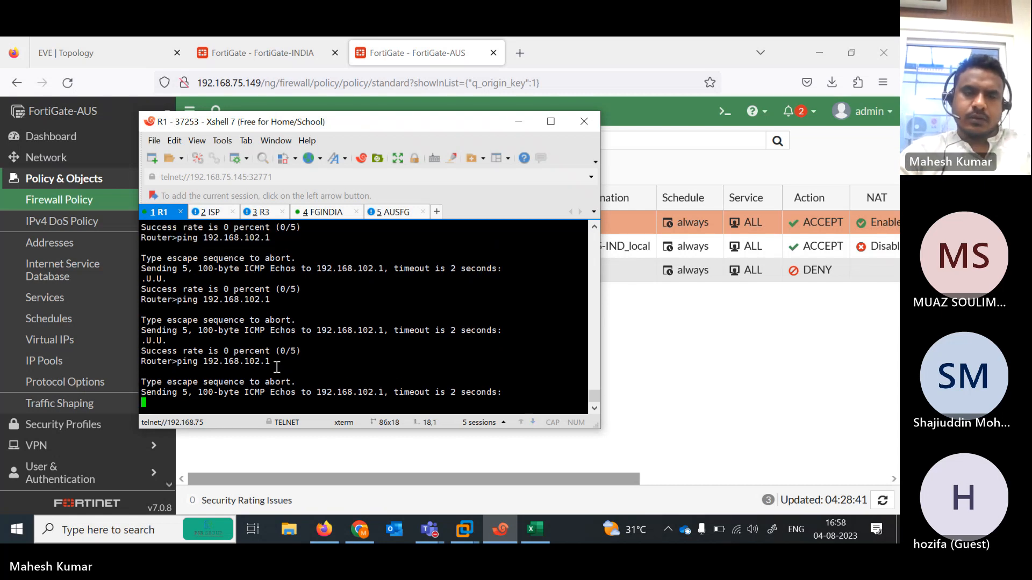
pyautogui.click(130, 41)
pyautogui.click(130, 41)
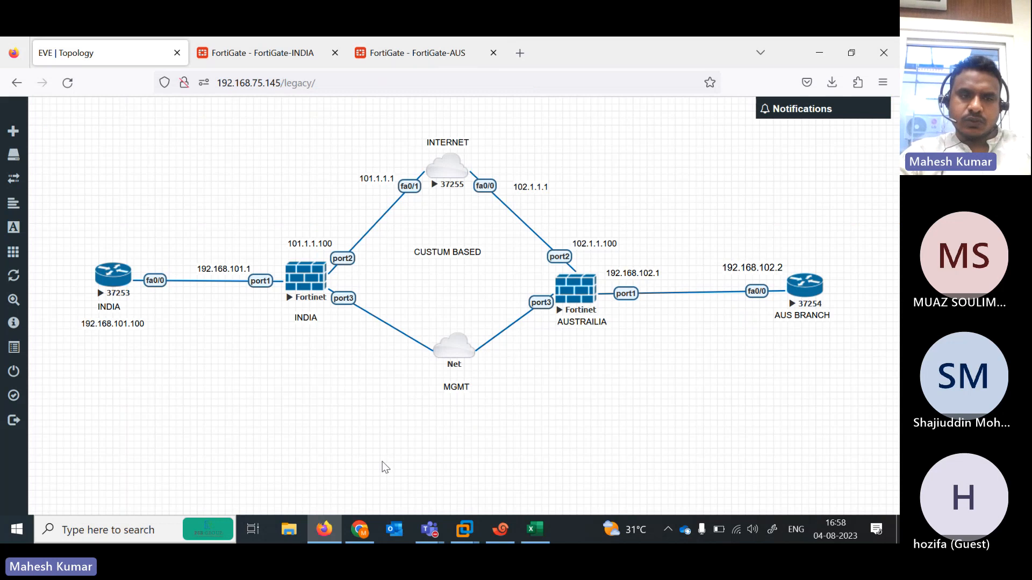
pyautogui.click(501, 529)
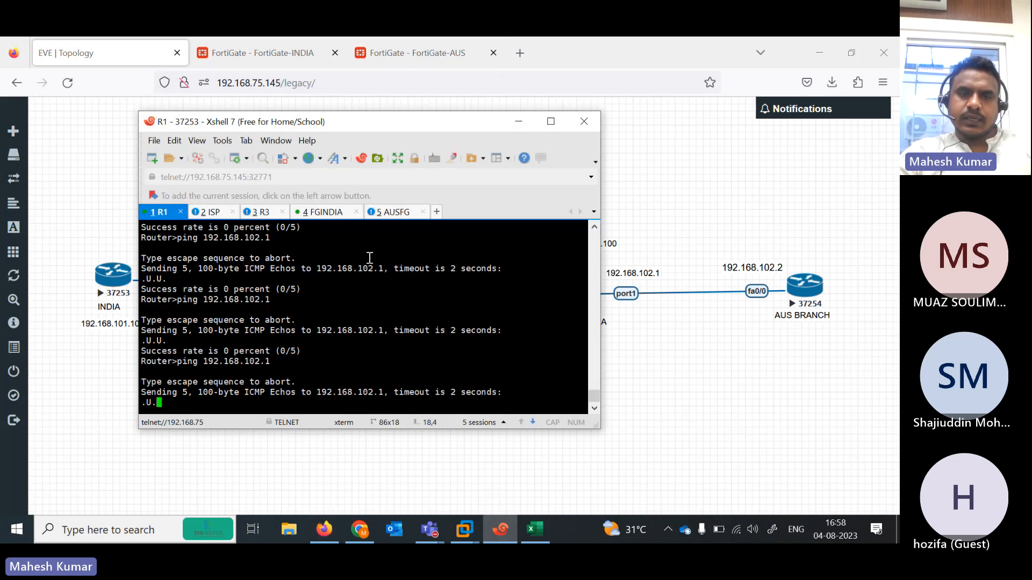
pyautogui.moveTo(295, 123); pyautogui.dragTo(606, 155)
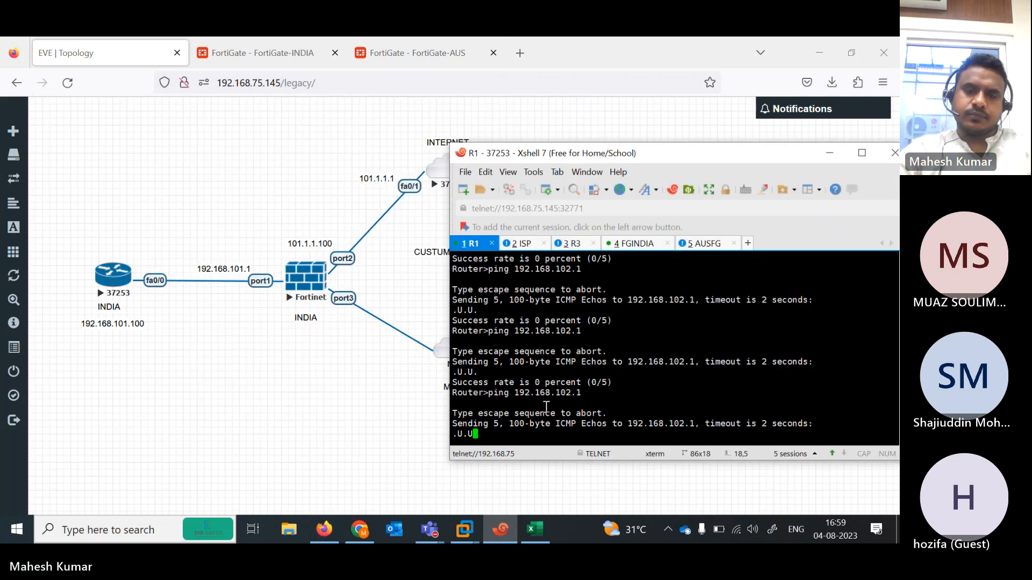
# - Ping 192.168.101.1 from R1, which succeeds 5/5
pyautogui.press('Return')
pyautogui.write('pi')
pyautogui.press('Tab')
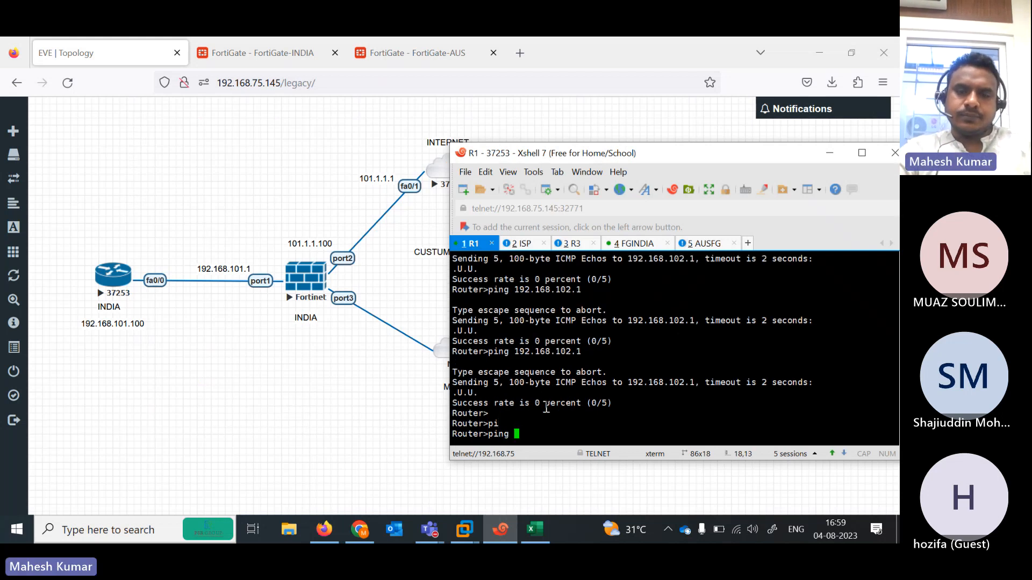
pyautogui.write('192.168.')
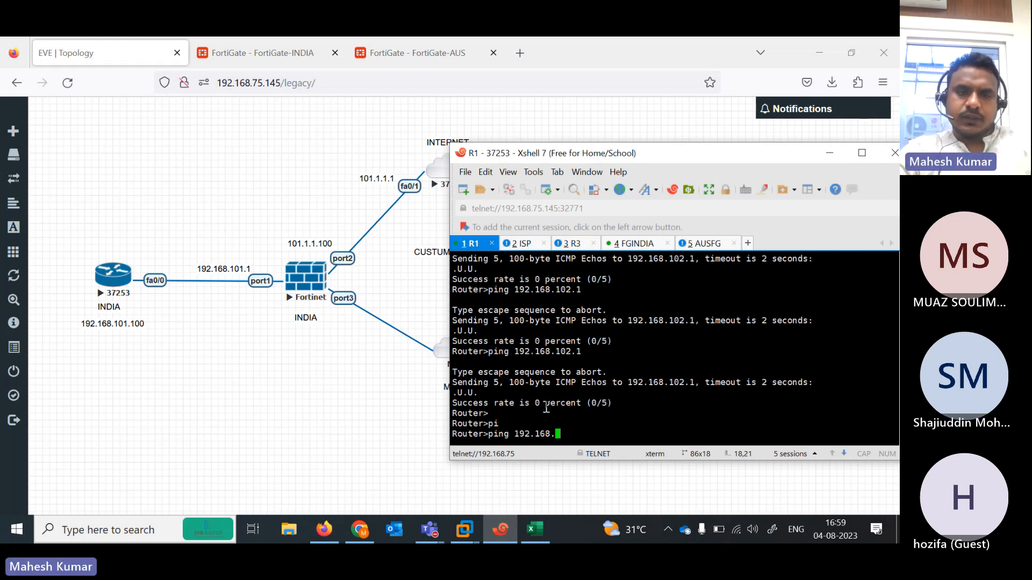
pyautogui.write('101.1')
pyautogui.press('Return')
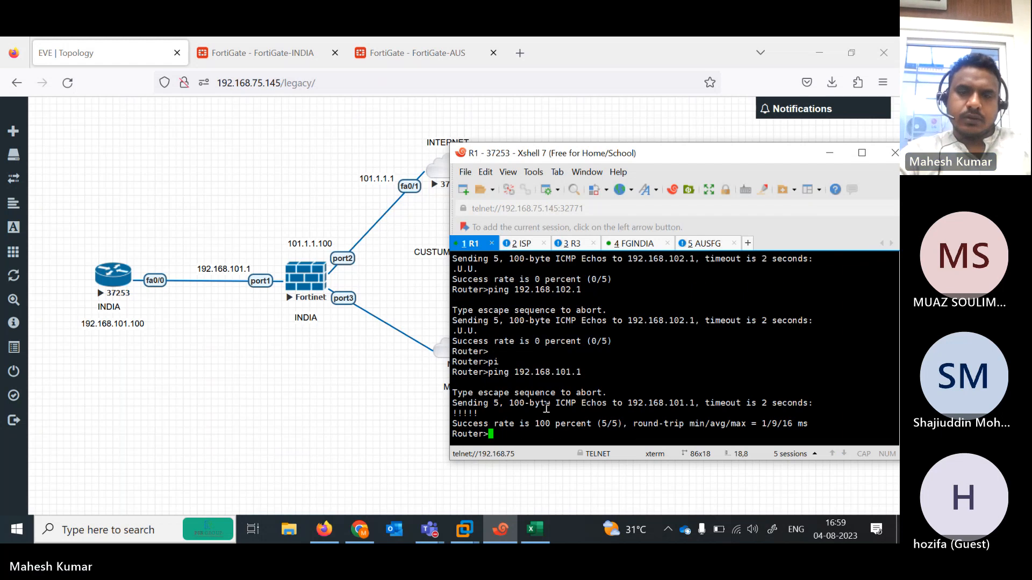
pyautogui.press('Up')
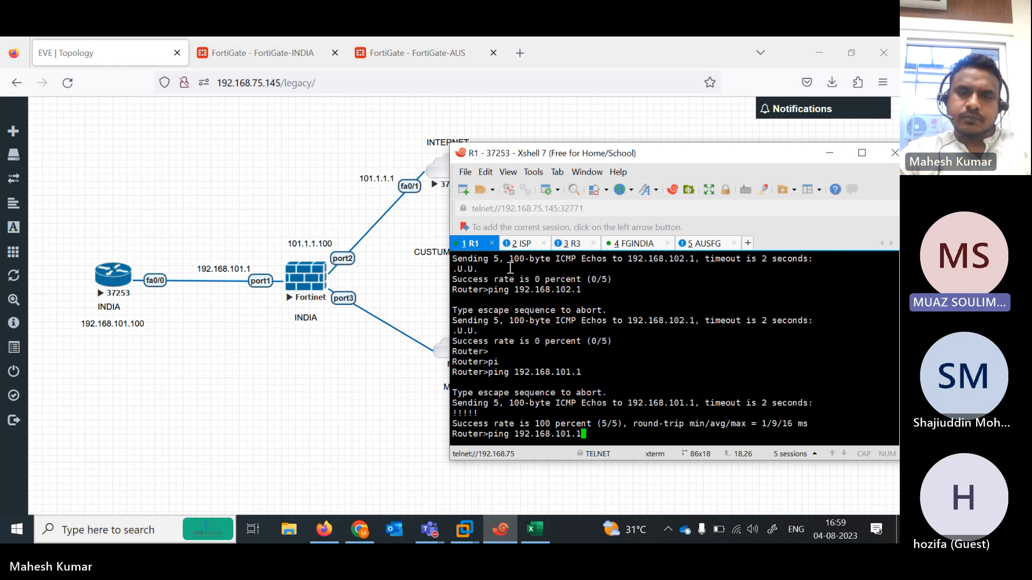
# - Run 'execute ping 192.168.101.100' from the FortiGate-INDIA console, which gets replies
pyautogui.click(639, 245)
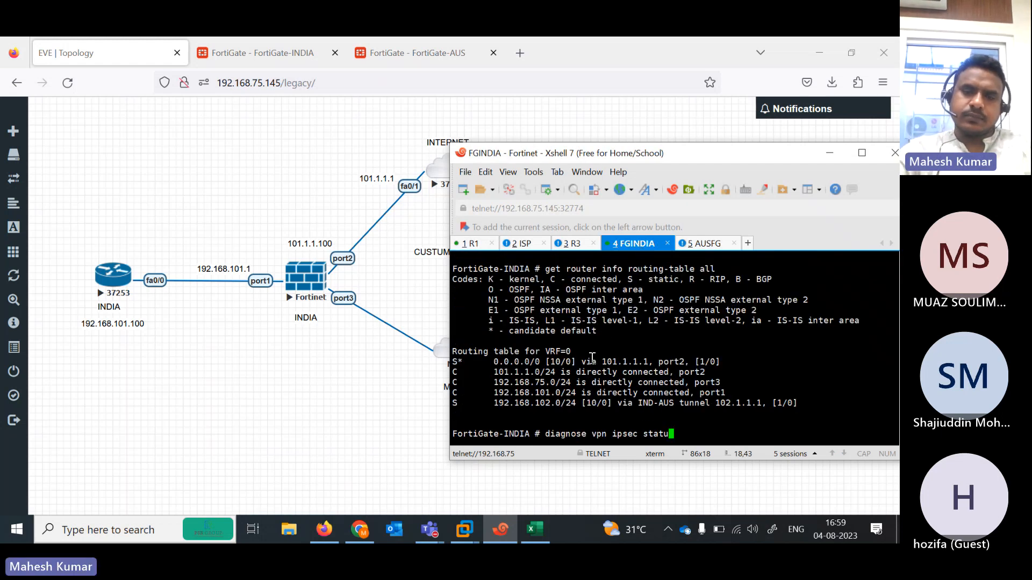
pyautogui.press('BackSpace')
pyautogui.press('BackSpace')
pyautogui.press('BackSpace')
pyautogui.press('BackSpace')
pyautogui.press('BackSpace')
pyautogui.press('BackSpace')
pyautogui.press('BackSpace')
pyautogui.press('BackSpace')
pyautogui.press('BackSpace')
pyautogui.press('BackSpace')
pyautogui.press('BackSpace')
pyautogui.press('BackSpace')
pyautogui.press('BackSpace')
pyautogui.press('BackSpace')
pyautogui.press('BackSpace')
pyautogui.press('BackSpace')
pyautogui.press('BackSpace')
pyautogui.press('BackSpace')
pyautogui.press('BackSpace')
pyautogui.press('BackSpace')
pyautogui.write('ex')
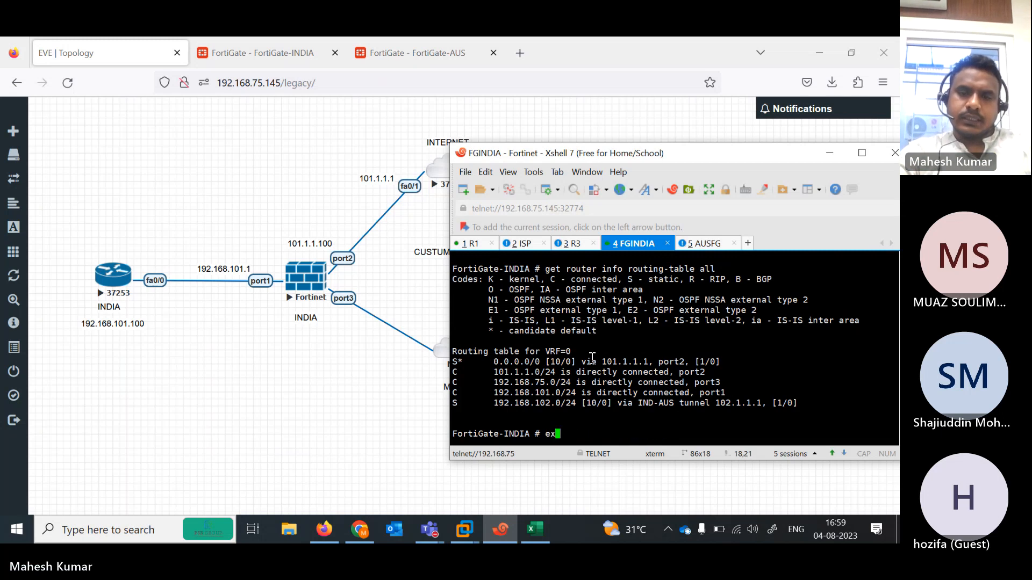
pyautogui.write('ecute ping 192.16')
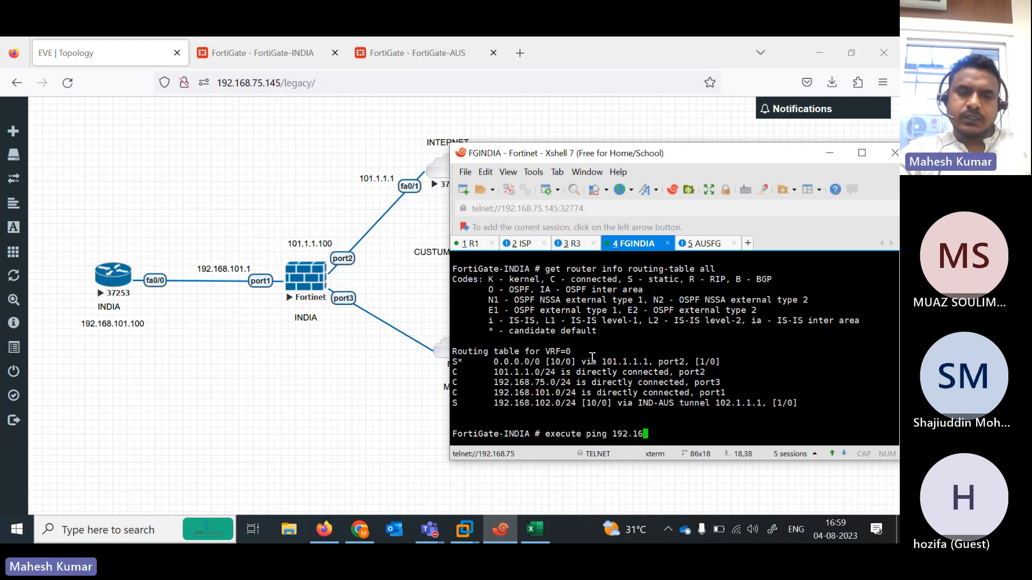
pyautogui.write('8.101.100')
pyautogui.press('Return')
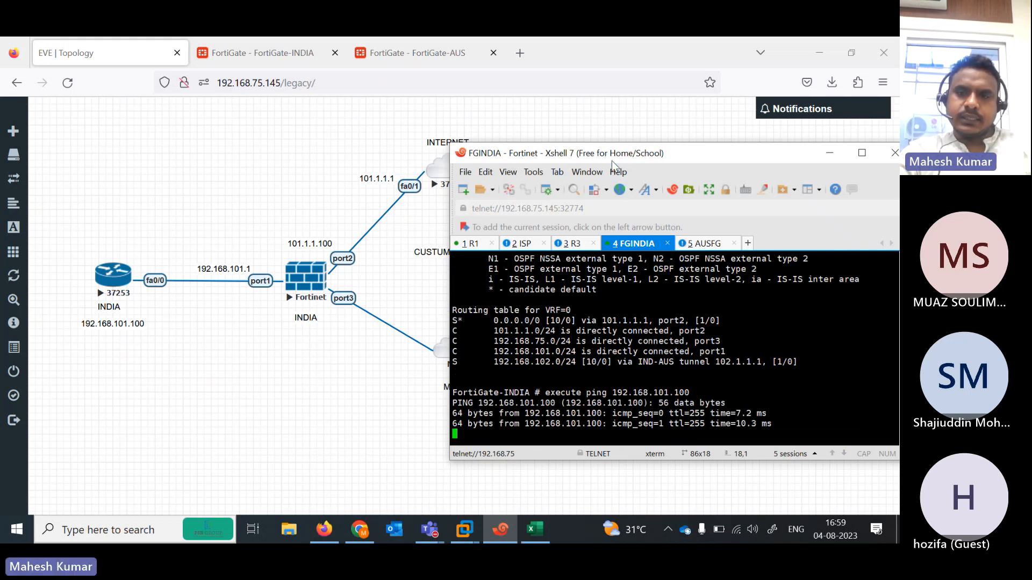
# - Open the R3 AUS branch router console with a fresh prompt
pyautogui.moveTo(624, 153); pyautogui.dragTo(109, 162)
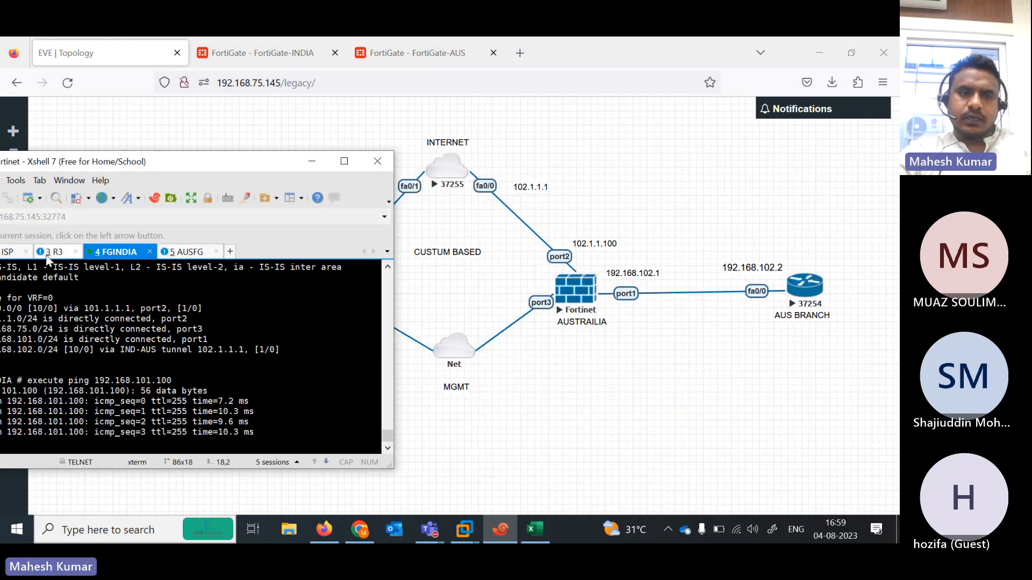
pyautogui.click(52, 252)
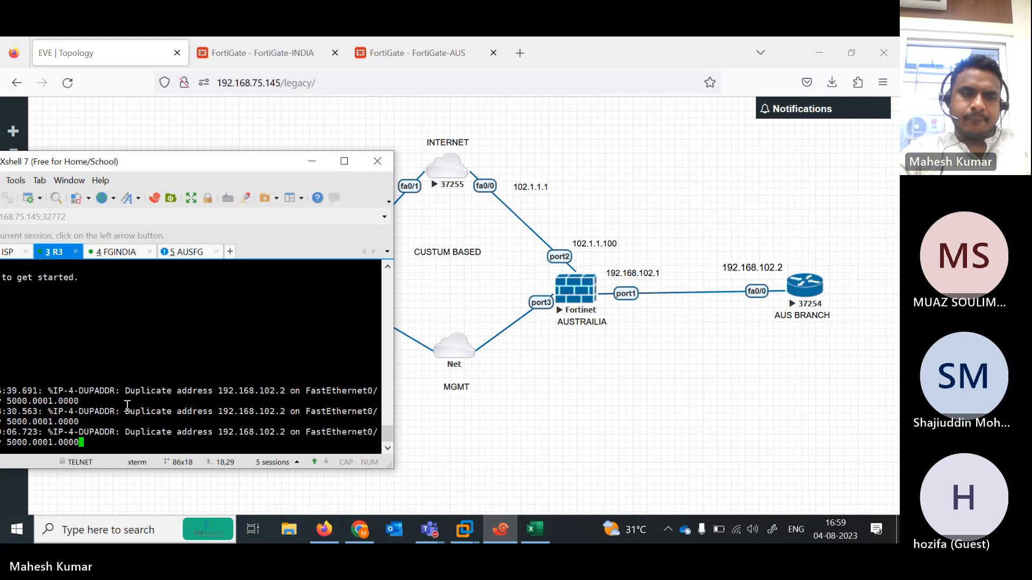
pyautogui.press('Return')
pyautogui.press('Return')
pyautogui.press('Return')
pyautogui.press('Return')
pyautogui.press('Return')
pyautogui.press('Return')
pyautogui.press('Return')
pyautogui.press('Return')
pyautogui.press('Return')
pyautogui.press('Return')
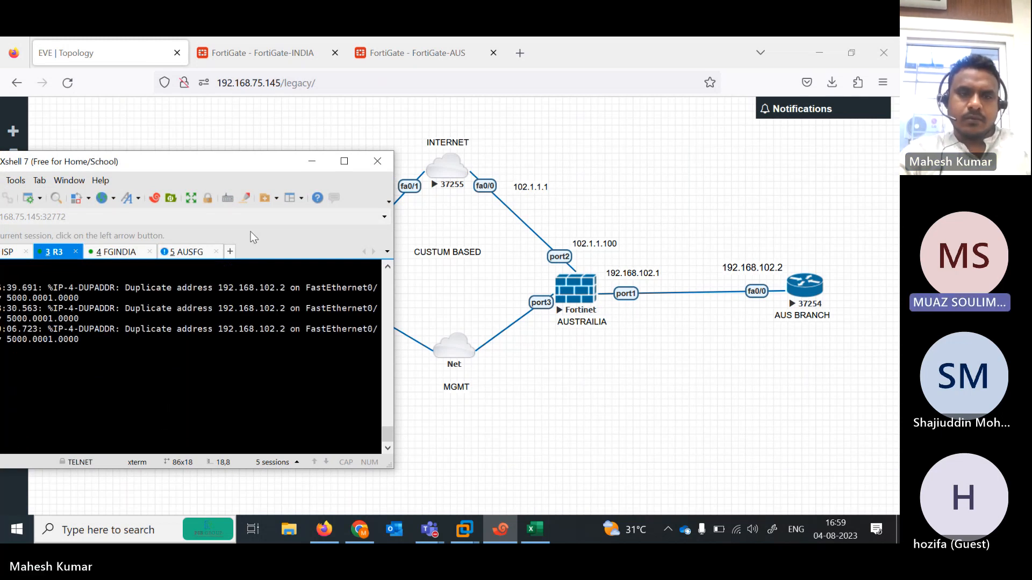
# - Ping 192.168.102.1 from R3, which fails 0/5
pyautogui.moveTo(218, 160); pyautogui.dragTo(314, 132)
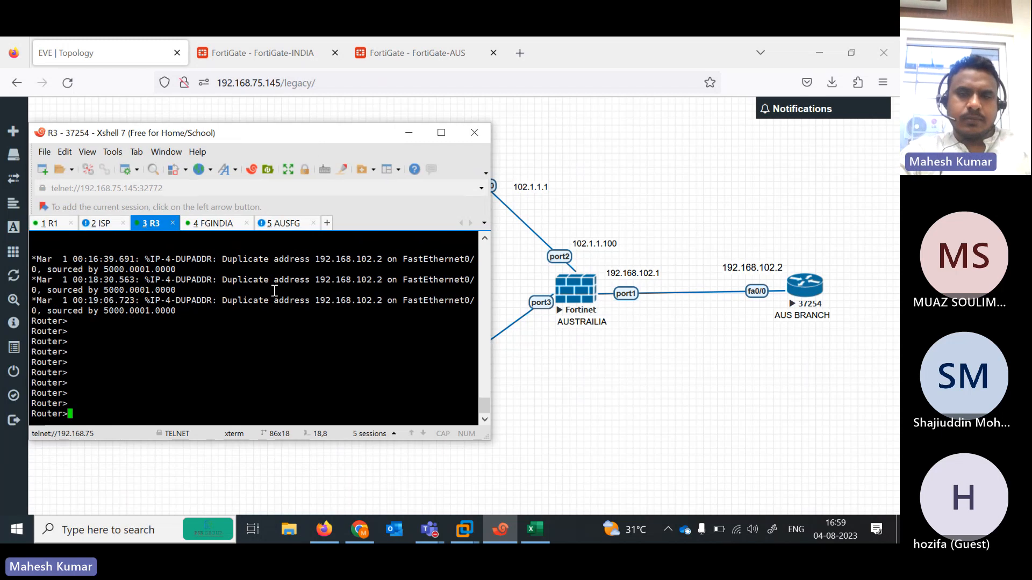
pyautogui.write('pi')
pyautogui.press('Tab')
pyautogui.write('19')
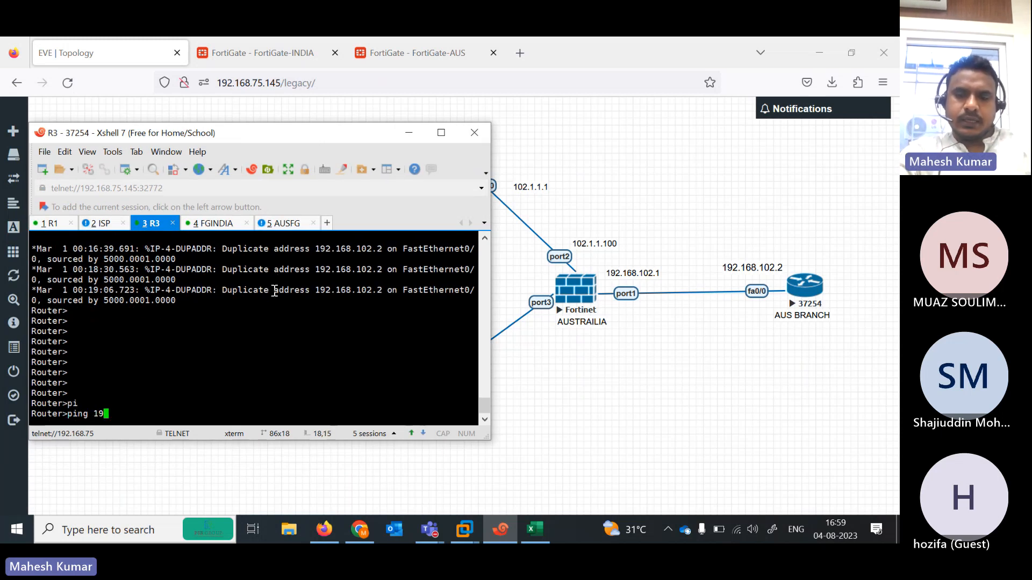
pyautogui.write('2.168.10')
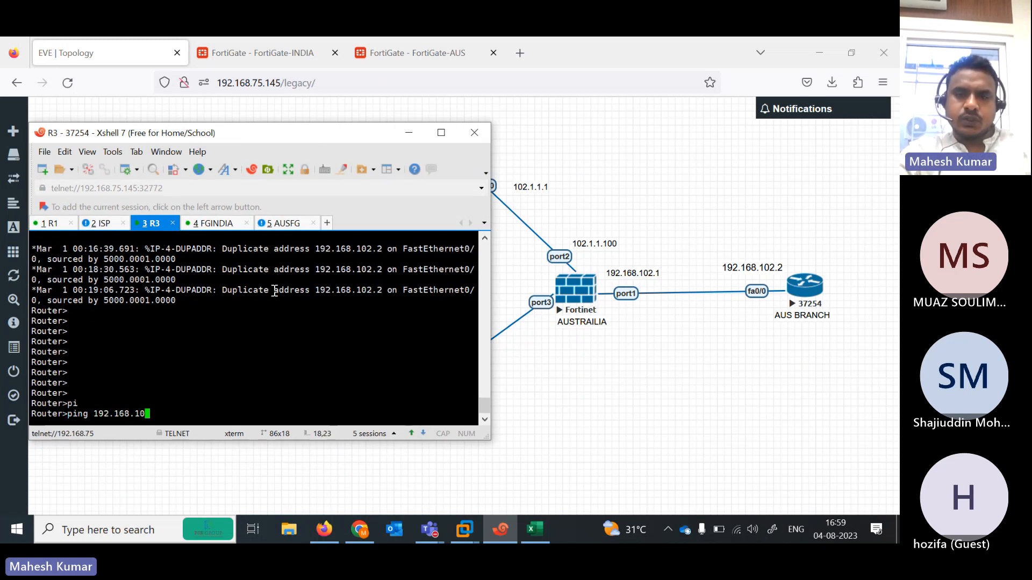
pyautogui.write('2.1')
pyautogui.press('Return')
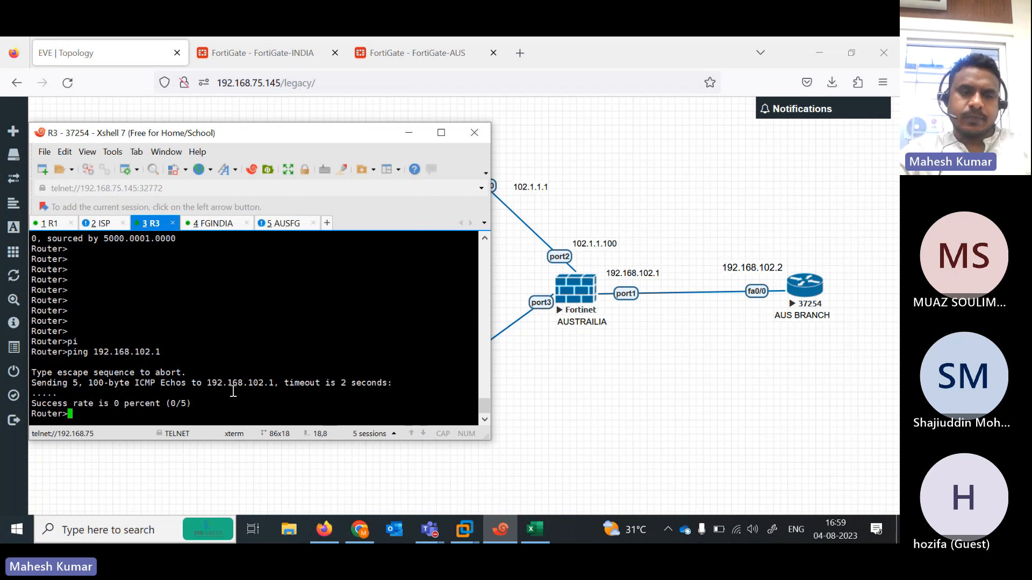
pyautogui.press('Return')
pyautogui.press('Return')
pyautogui.press('Return')
pyautogui.press('Return')
# - Enter privileged mode on R3 and run 'show ip int br' to list interface addresses
pyautogui.write('en')
pyautogui.press('Return')
pyautogui.write('sh')
pyautogui.press('Tab')
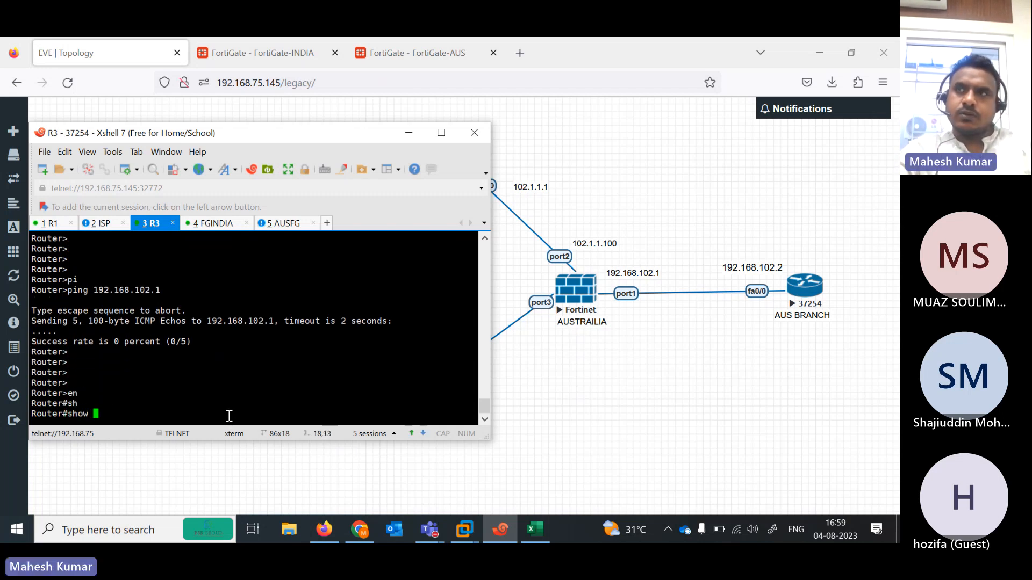
pyautogui.write('ip int br')
pyautogui.press('Return')
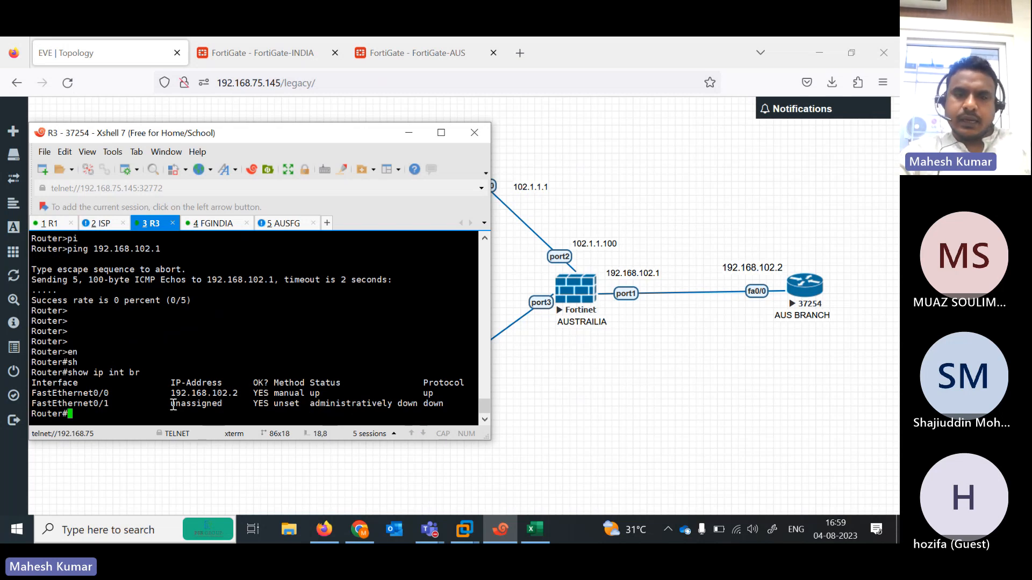
# - Run 'sh ip route' on R3 and highlight the default route via 192.168.102.1
pyautogui.press('Return')
pyautogui.press('Return')
pyautogui.write('ship')
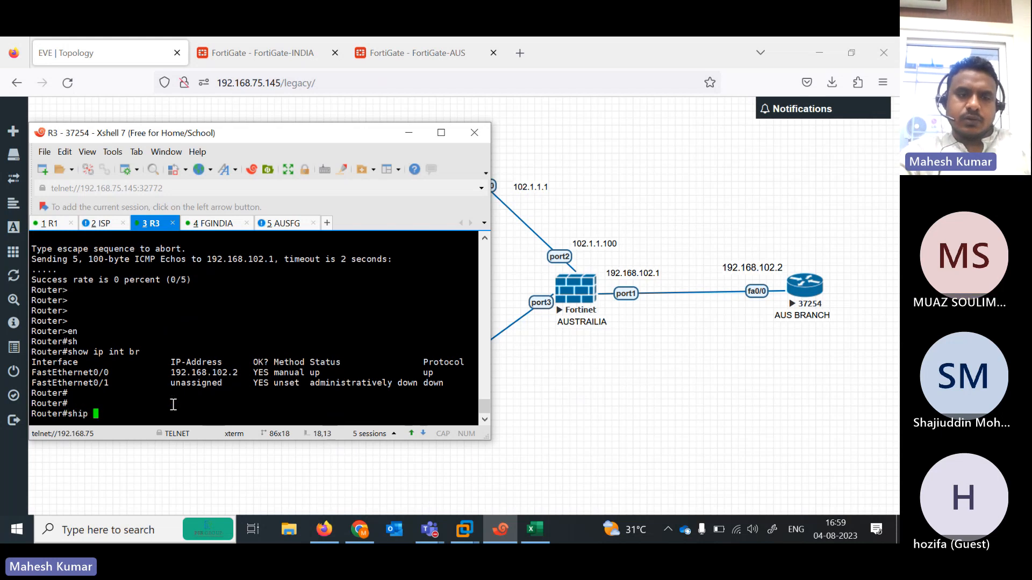
pyautogui.press('BackSpace')
pyautogui.press('BackSpace')
pyautogui.press('BackSpace')
pyautogui.press('BackSpace')
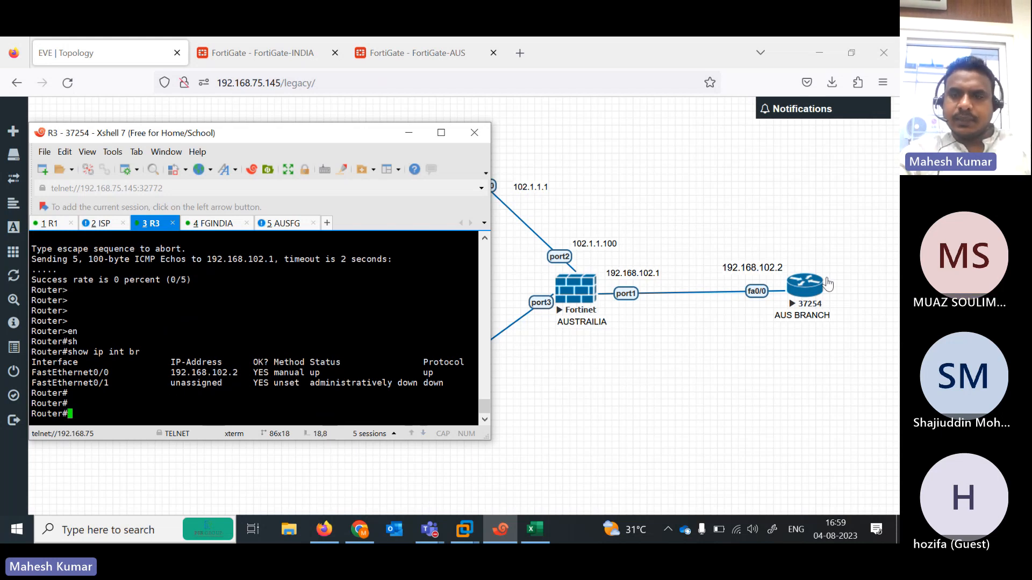
pyautogui.write('i')
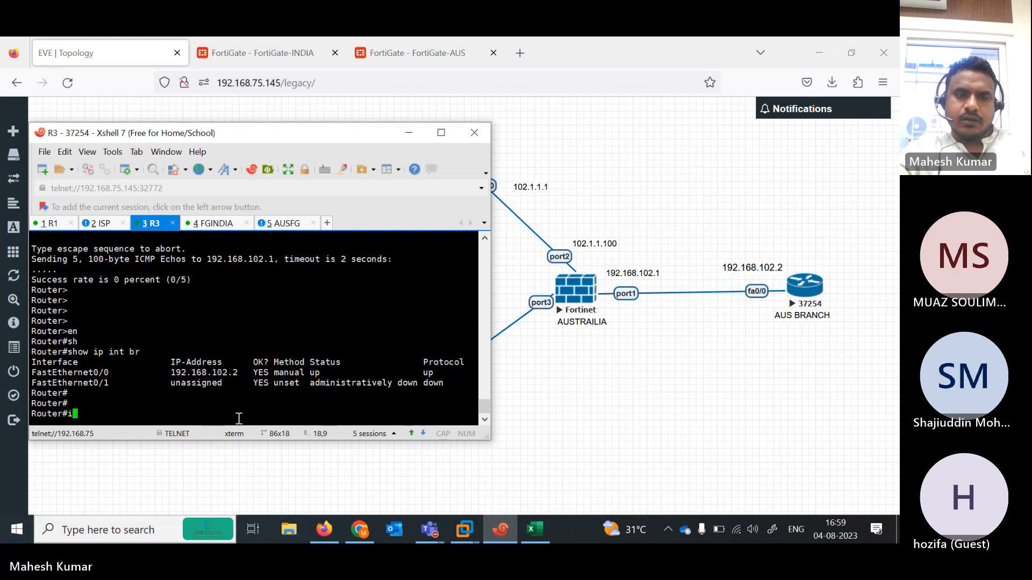
pyautogui.press('BackSpace')
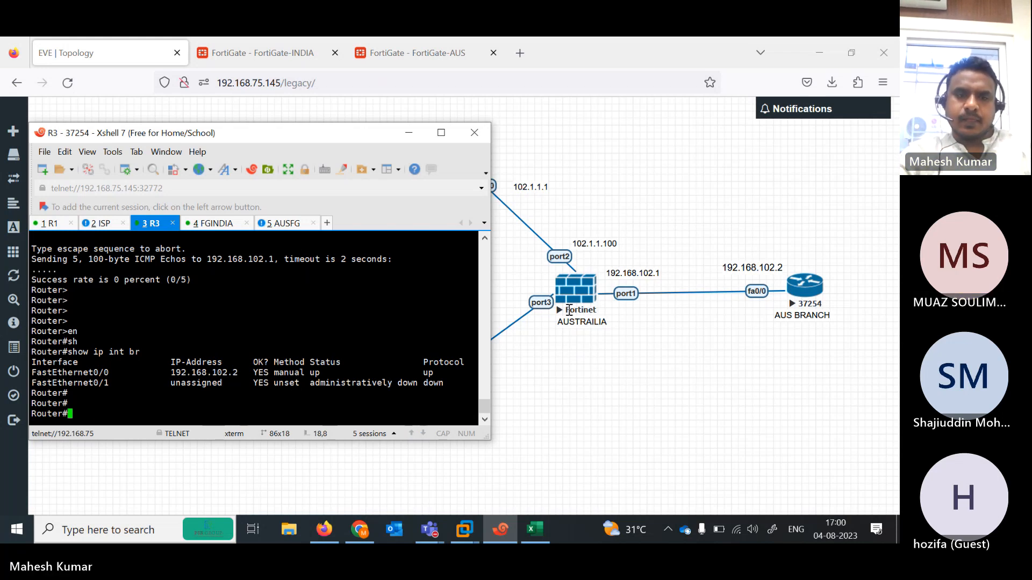
pyautogui.write('sh ')
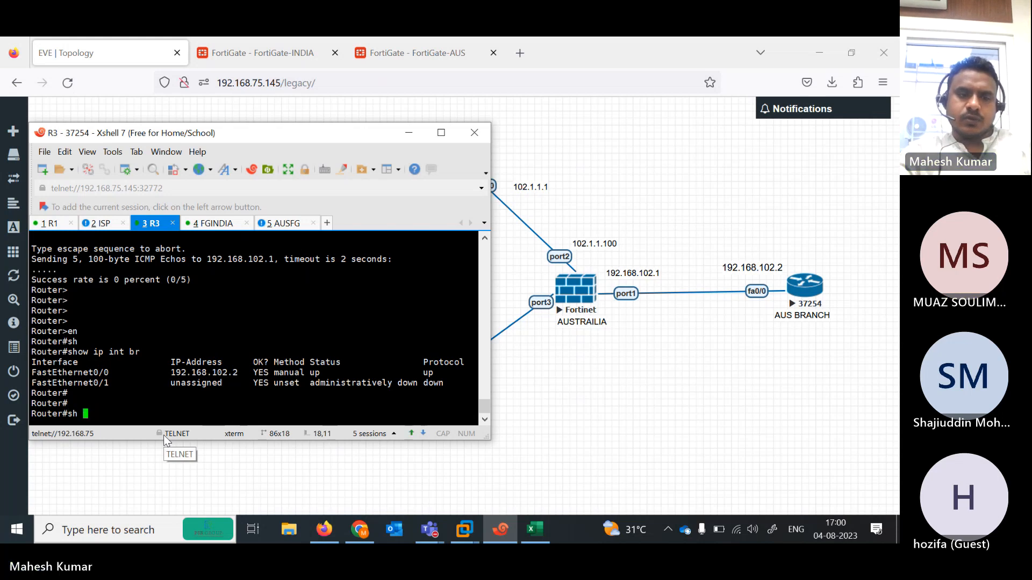
pyautogui.write('ip route')
pyautogui.press('Return')
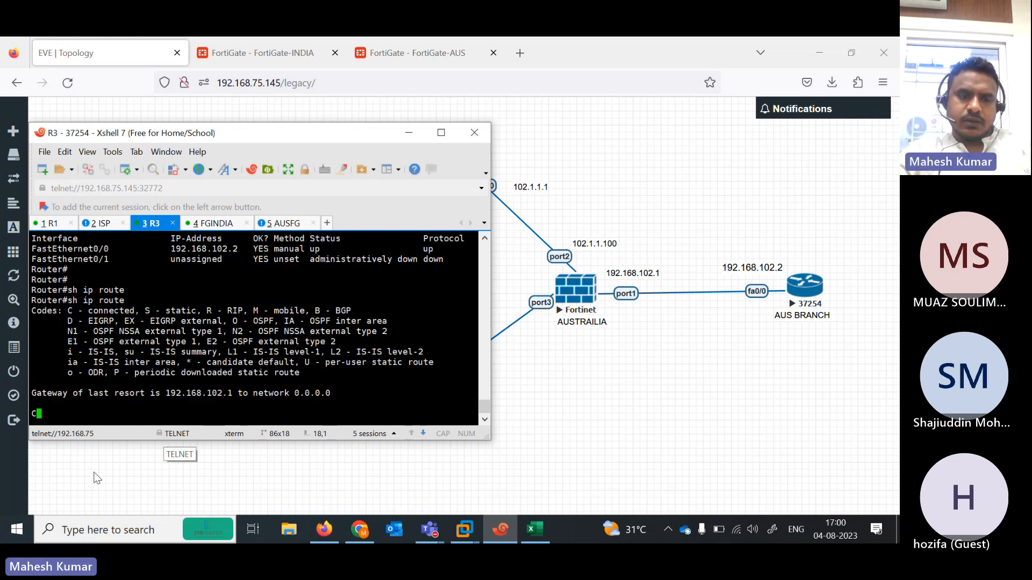
pyautogui.moveTo(61, 403); pyautogui.dragTo(242, 406)
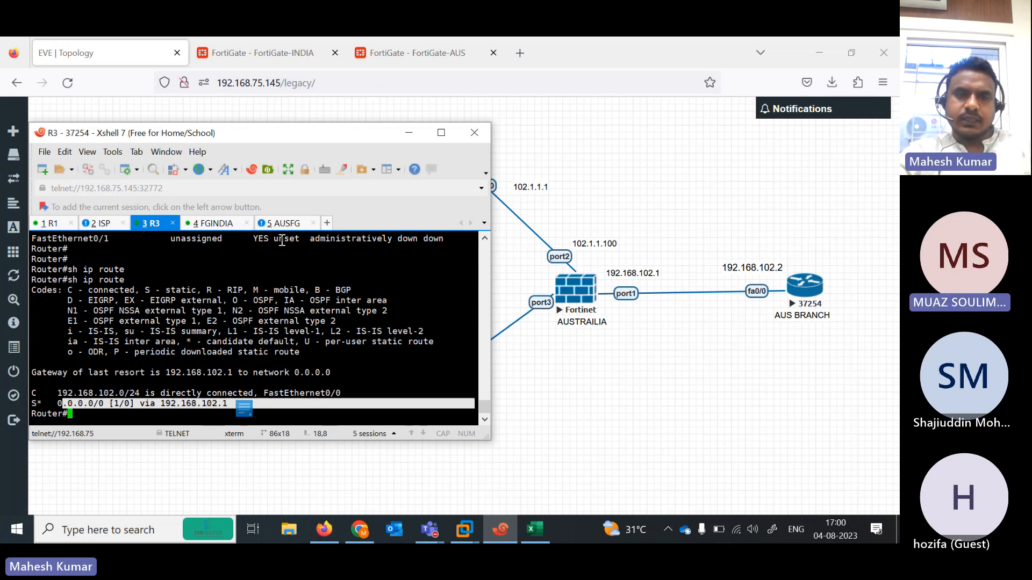
# - Log in to the FortiGate-AUS console and list interfaces, finding port1 at 192.168.102.2
pyautogui.click(285, 223)
pyautogui.write('ad')
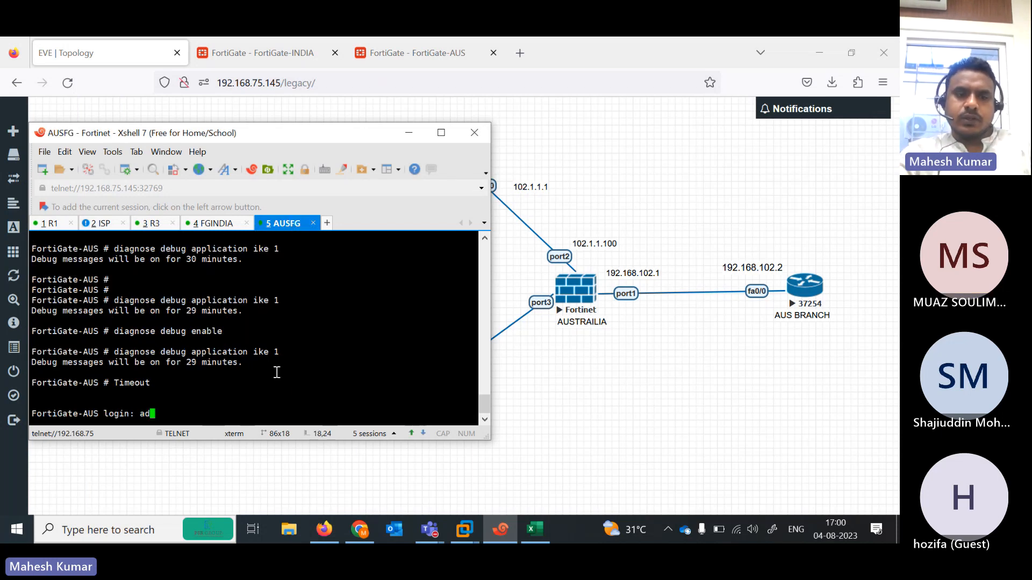
pyautogui.write('min')
pyautogui.press('Return')
pyautogui.press('Return')
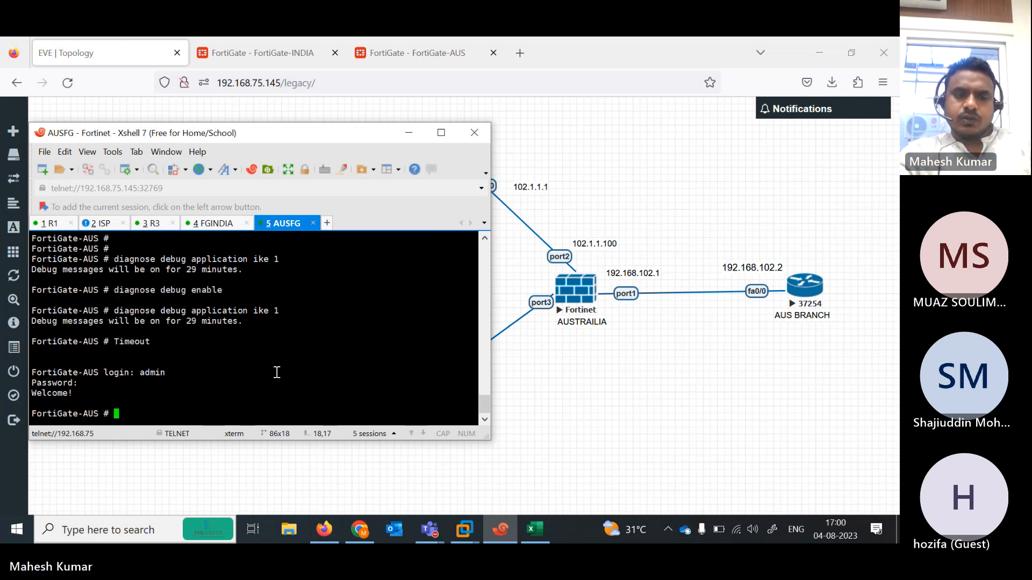
pyautogui.write('show system interface ?')
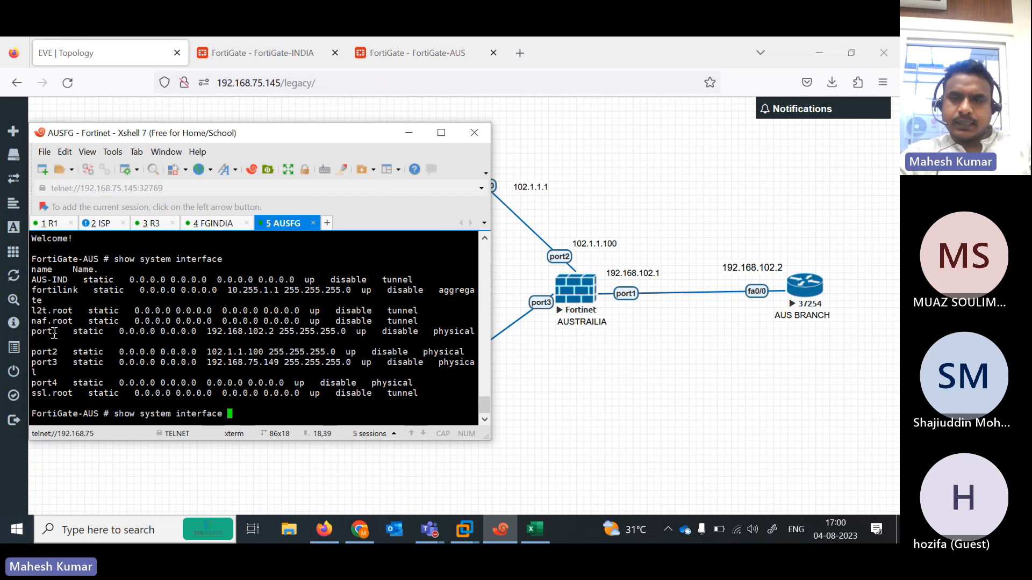
pyautogui.moveTo(54, 333); pyautogui.dragTo(303, 333)
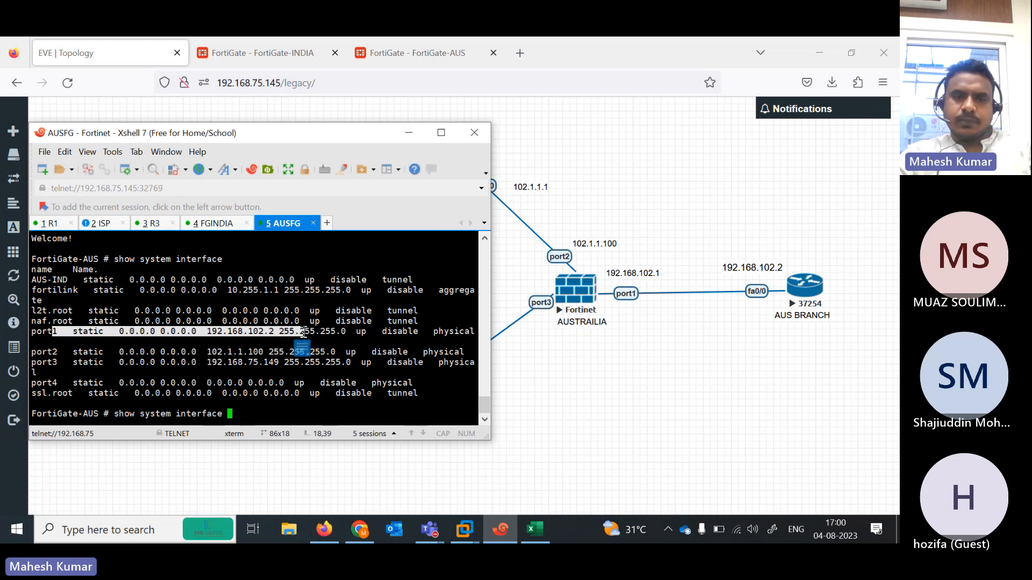
pyautogui.click(417, 134)
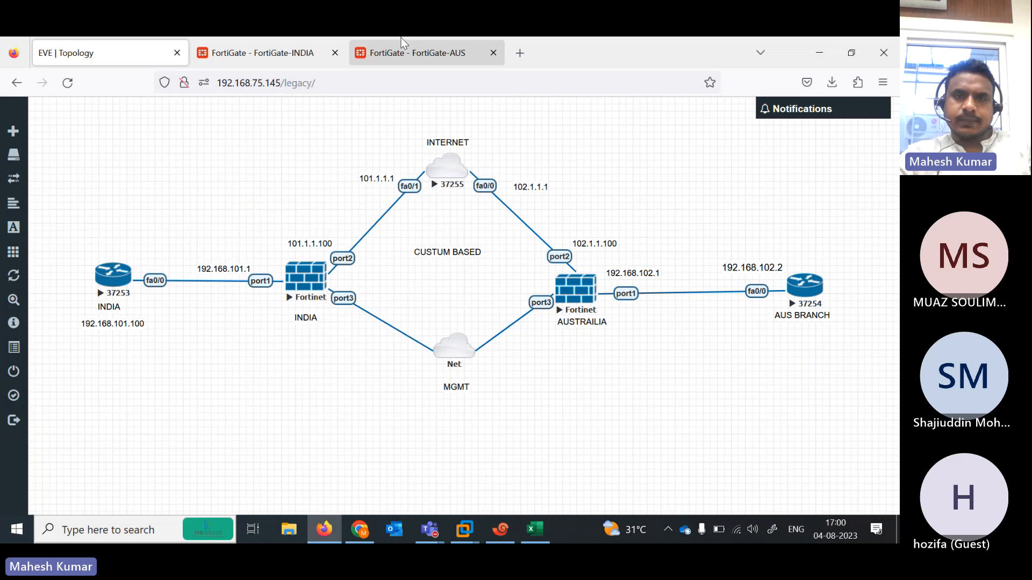
# - Check FortiGate-AUS Network > Interfaces, comparing port1's 192.168.102.2 against the topology diagram's 192.168.102.1
pyautogui.click(401, 43)
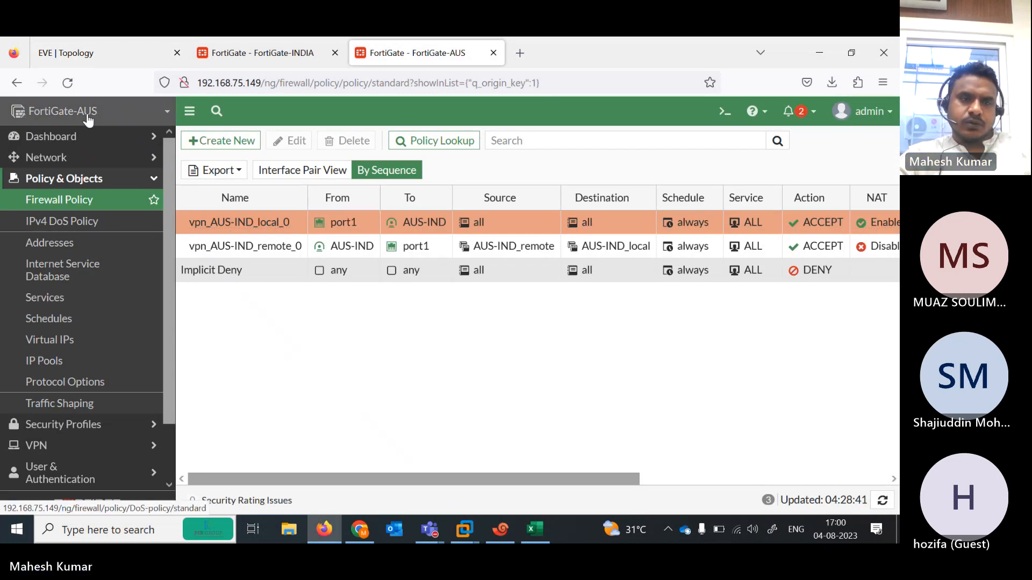
pyautogui.click(64, 158)
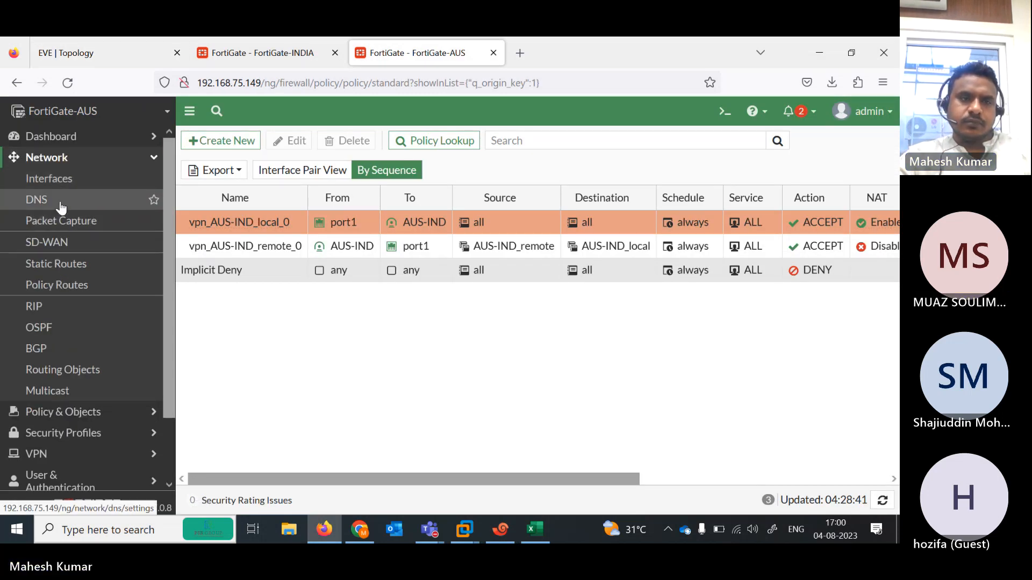
pyautogui.click(58, 182)
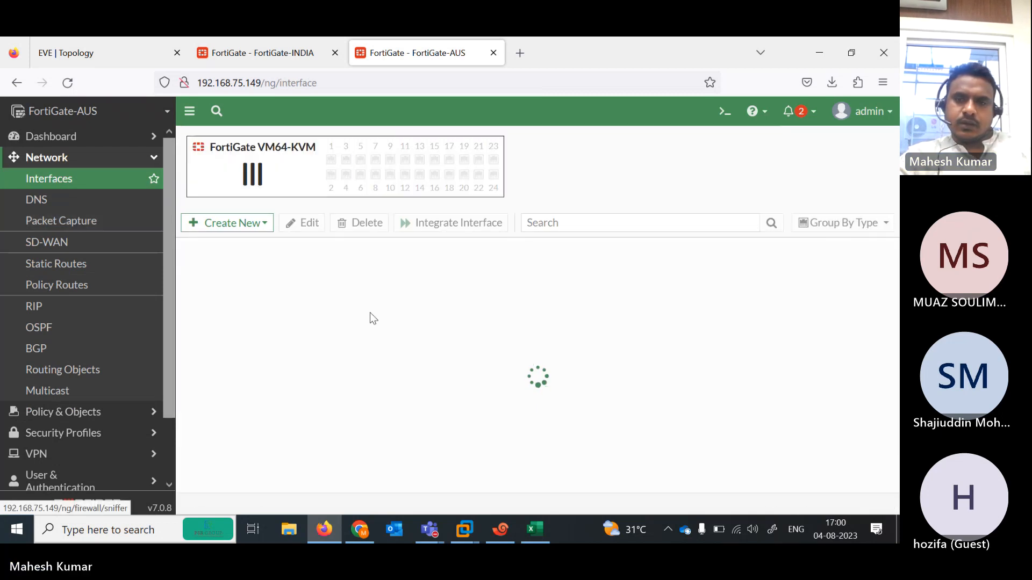
pyautogui.scroll(-2, 537, 371)
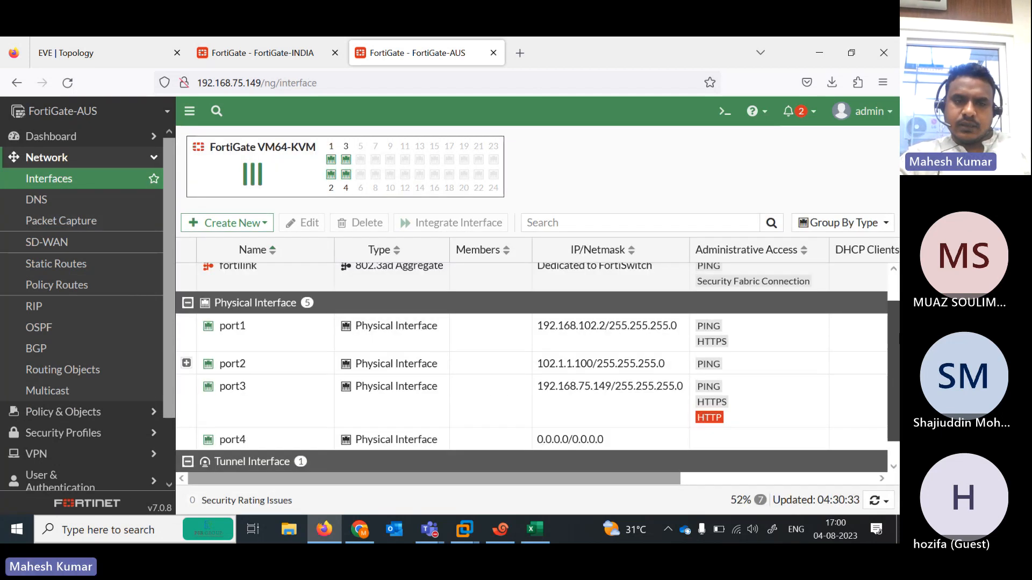
pyautogui.scroll(2, 868, 333)
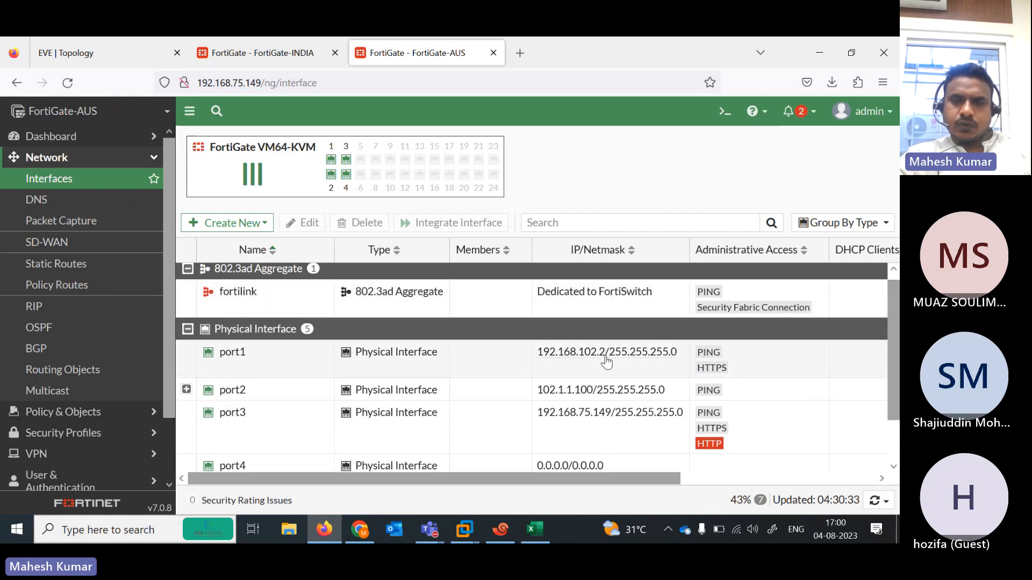
pyautogui.click(85, 48)
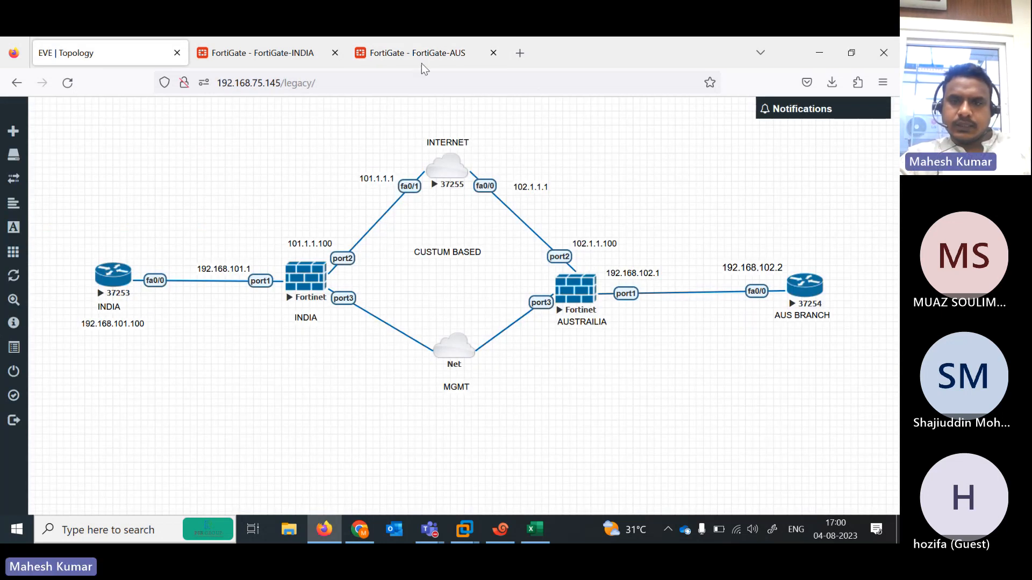
pyautogui.click(409, 62)
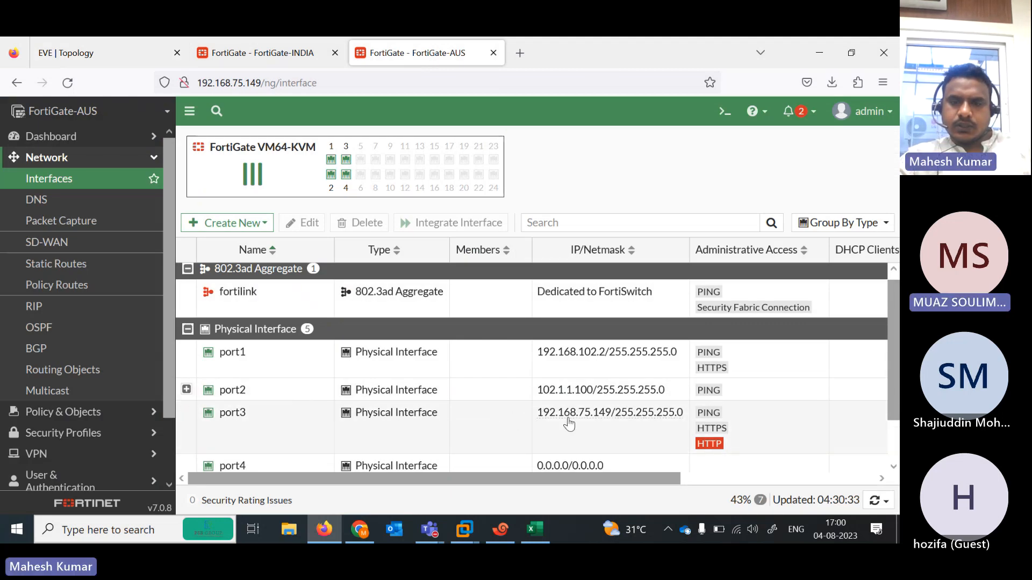
# - Change FortiGate-AUS port1 from 192.168.102.2 to 192.168.102.1/255.255.255.0 and save
pyautogui.doubleClick(474, 353)
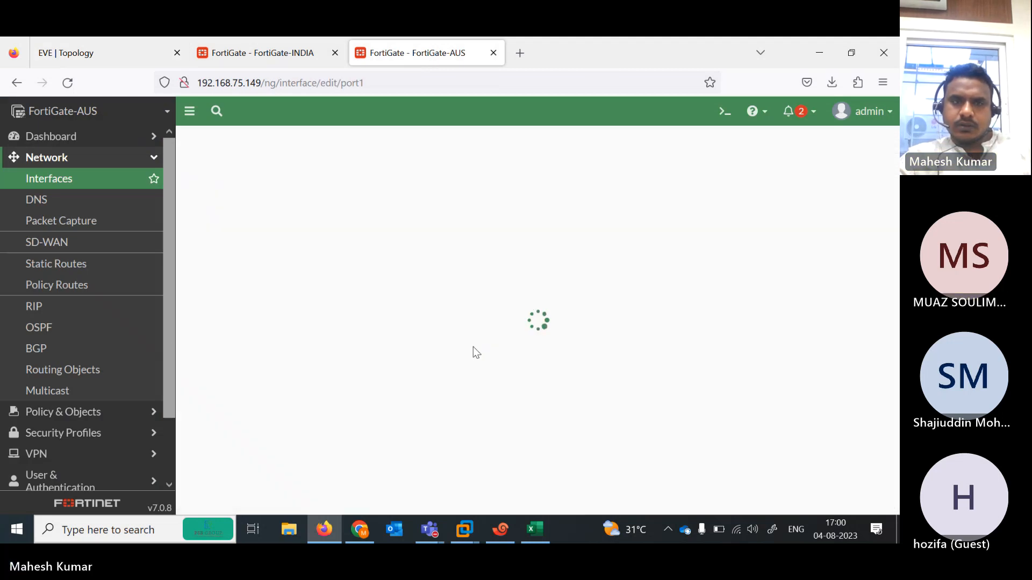
pyautogui.click(103, 51)
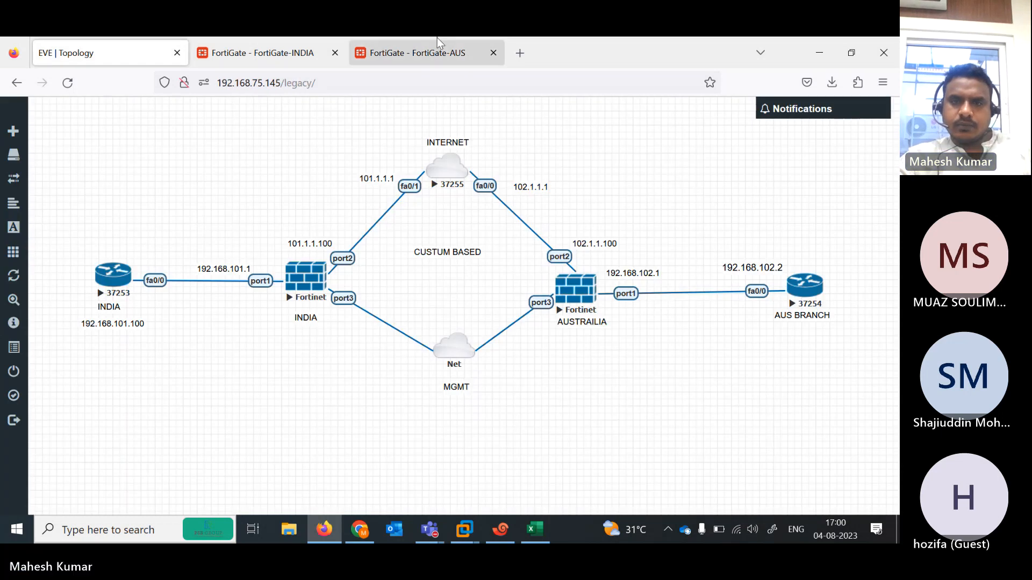
pyautogui.click(425, 50)
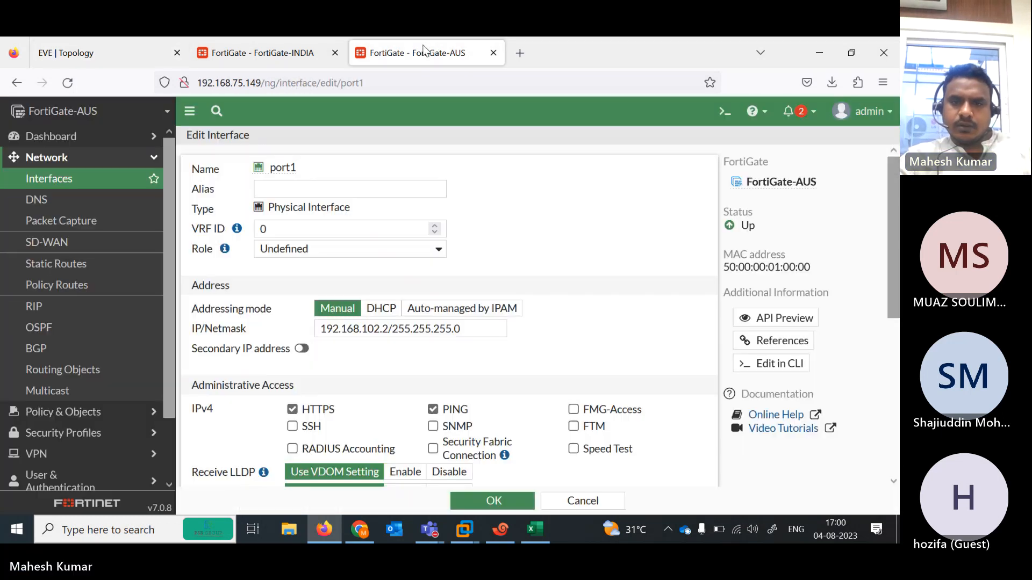
pyautogui.click(391, 329)
pyautogui.press('BackSpace')
pyautogui.write('1')
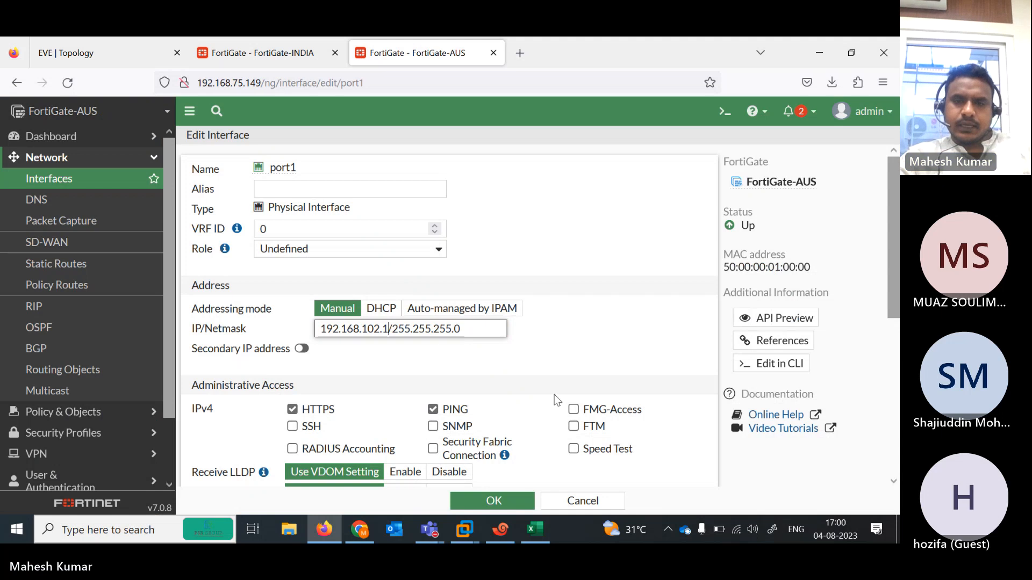
pyautogui.click(501, 498)
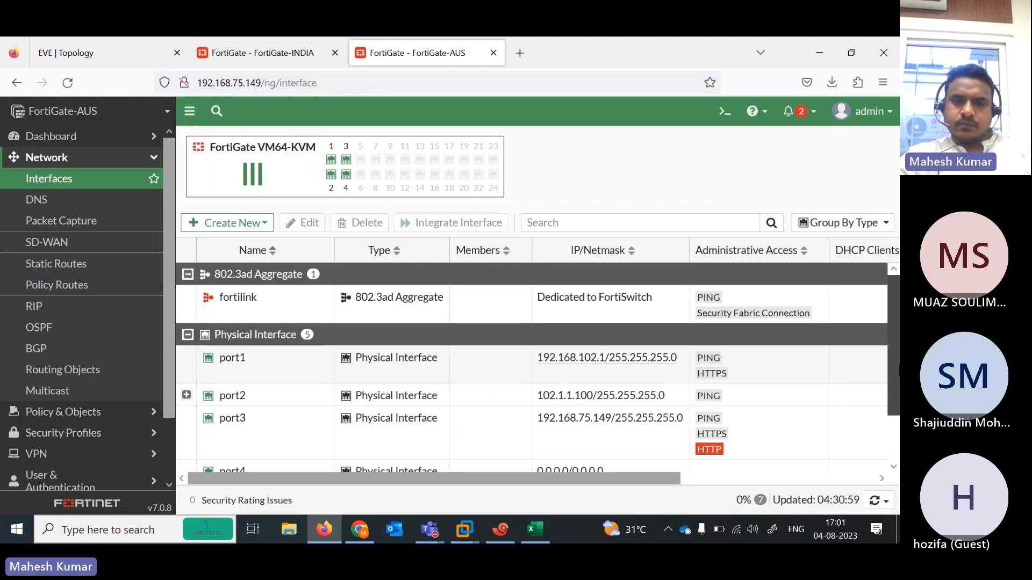
pyautogui.scroll(-2, 762, 456)
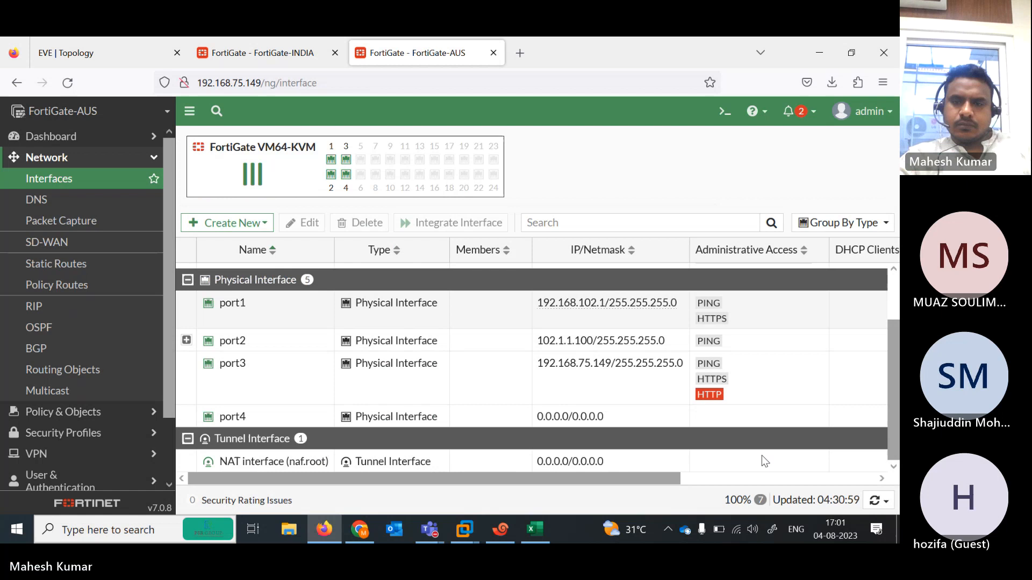
pyautogui.click(501, 529)
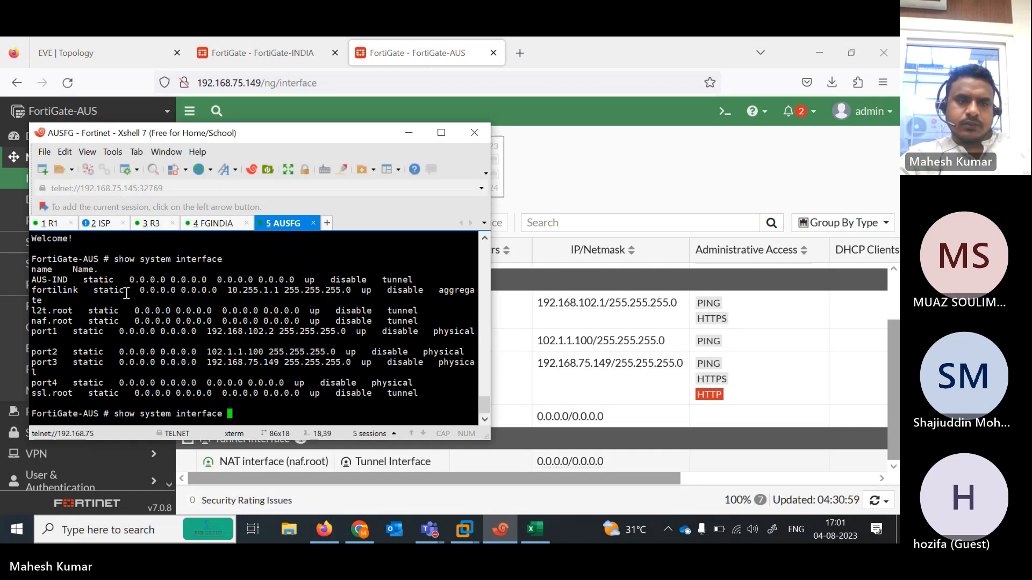
# - Ping 192.168.101.1 and then 192.168.102.1 from R1, getting 5/5 replies on the second
pyautogui.click(49, 223)
pyautogui.press('Return')
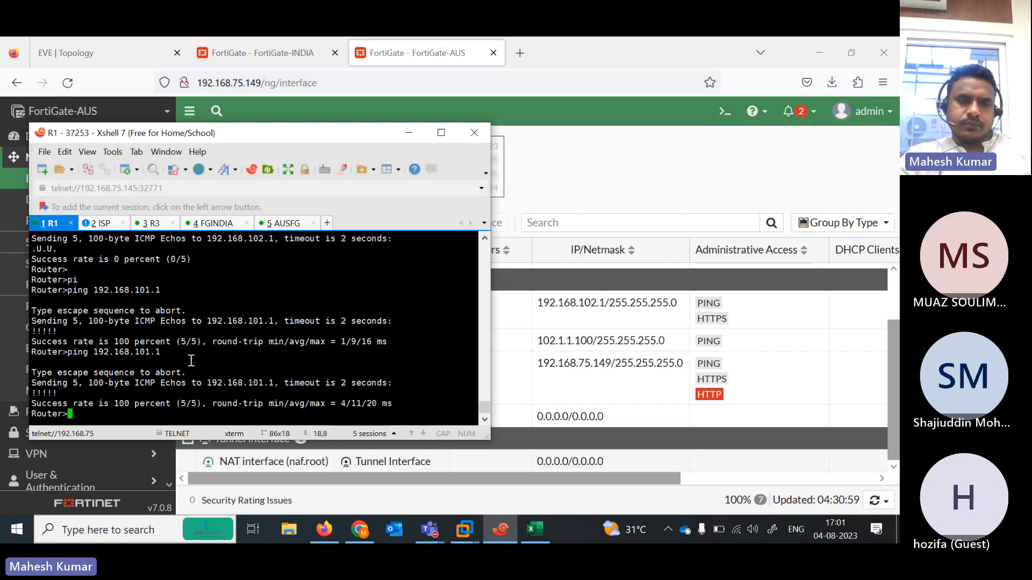
pyautogui.press('Up')
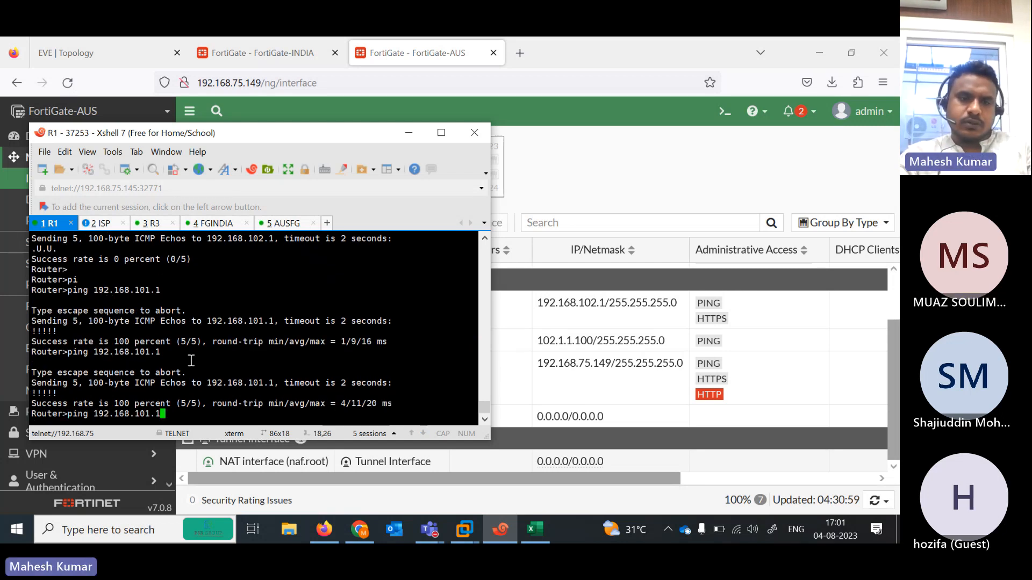
pyautogui.press('BackSpace')
pyautogui.press('BackSpace')
pyautogui.press('BackSpace')
pyautogui.write('2.1')
pyautogui.press('Return')
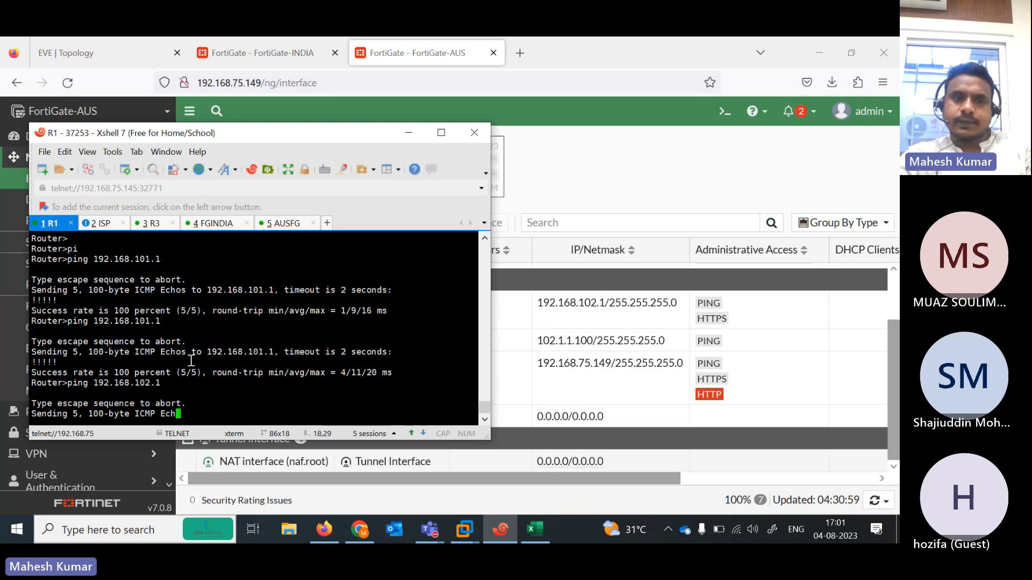
pyautogui.click(118, 50)
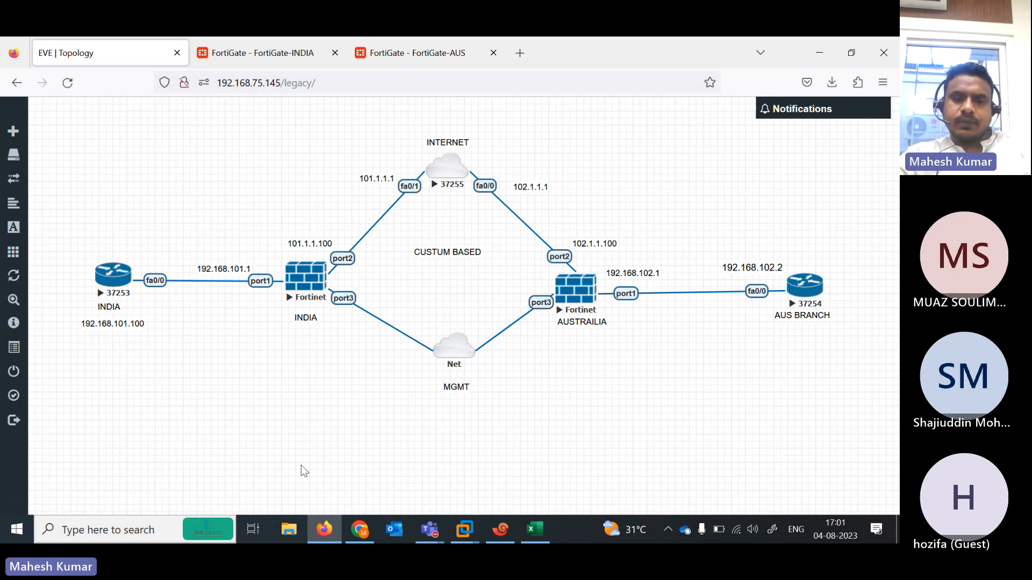
# - Enter DONE in cell B17 for the IPv4 Site-Site VPN Wizard Route-Based topic
pyautogui.moveTo(429, 529)
pyautogui.click(488, 469)
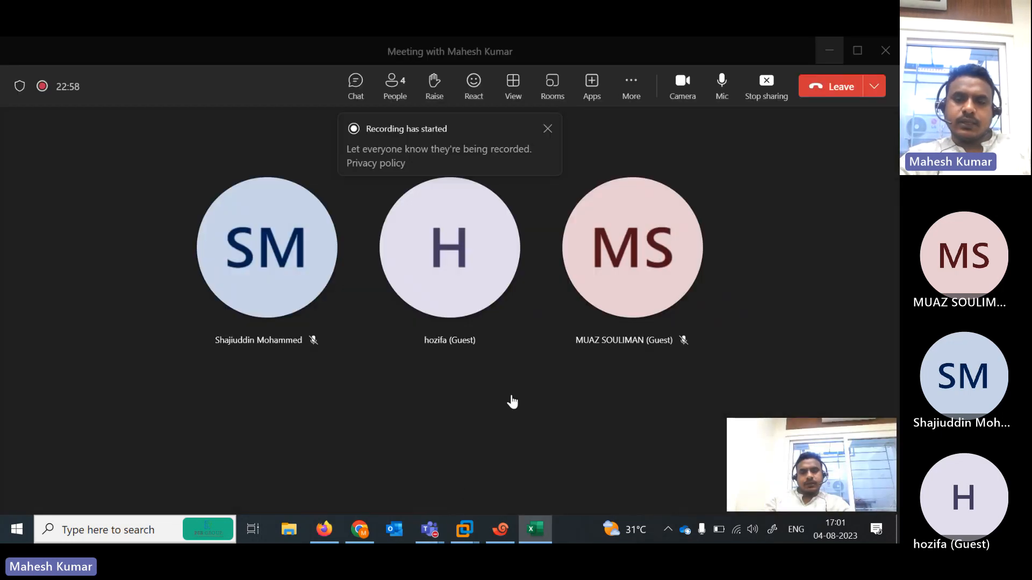
pyautogui.click(535, 530)
pyautogui.press('Right')
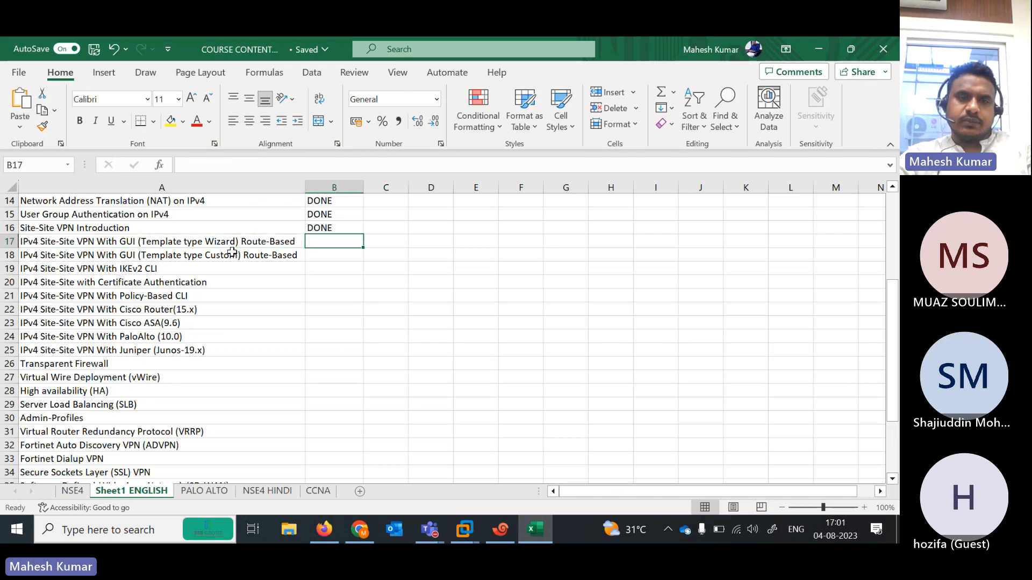
pyautogui.write('dONE')
pyautogui.press('Left')
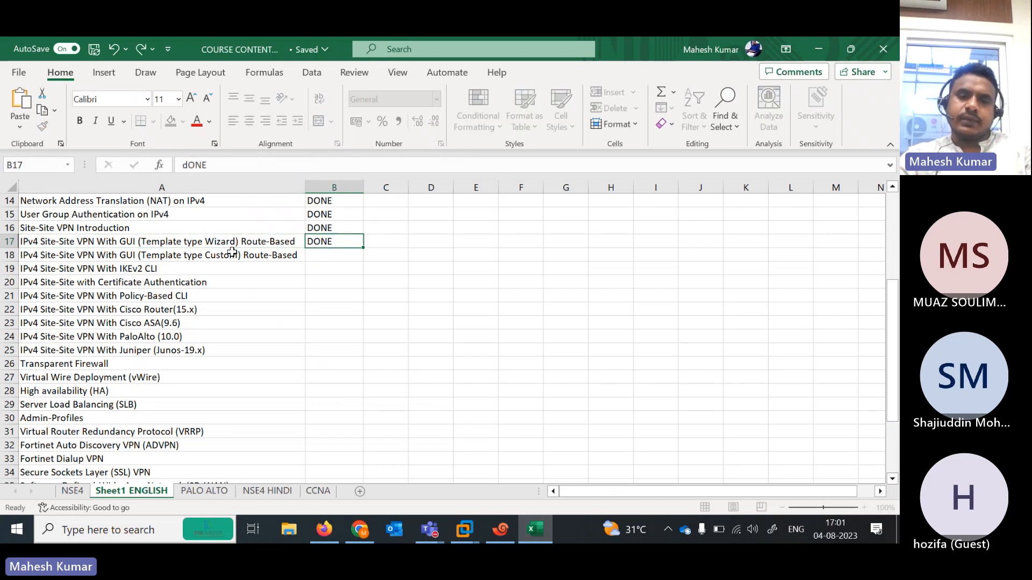
pyautogui.press('Right')
pyautogui.press('Right')
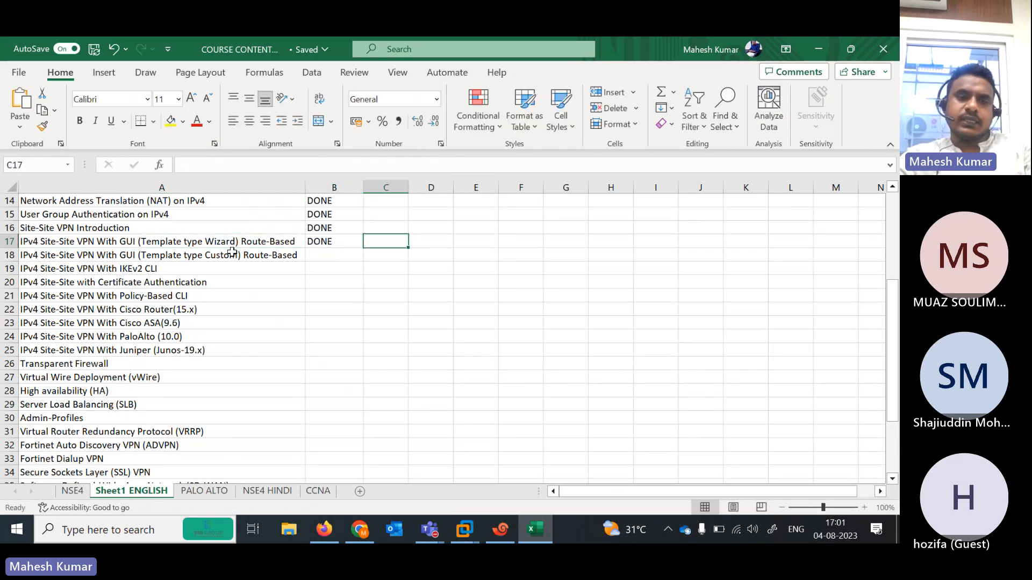
pyautogui.press('Left')
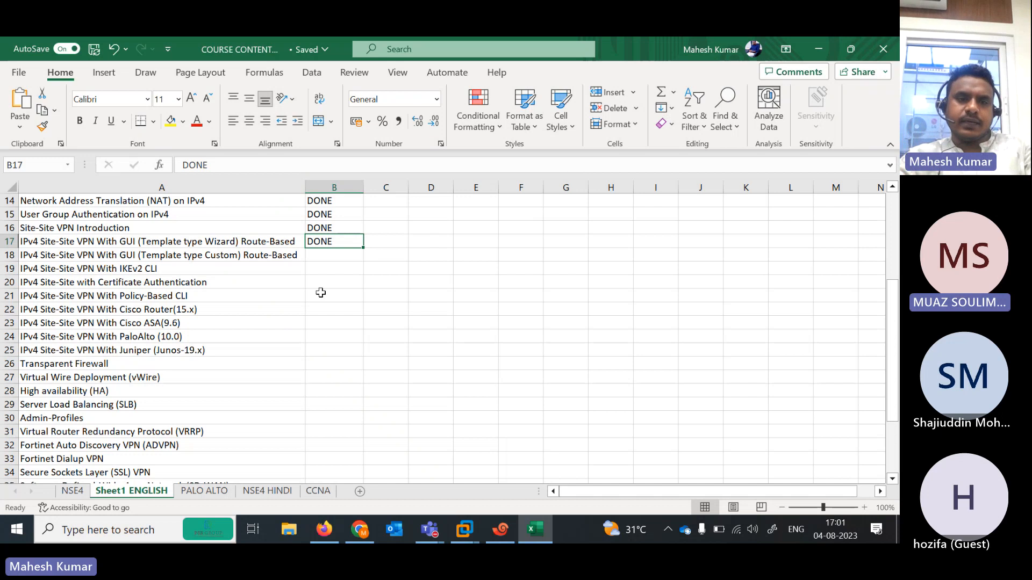
# - Minimize Excel, close the 'Recording has started' banner, and bring Firefox back
pyautogui.click(821, 49)
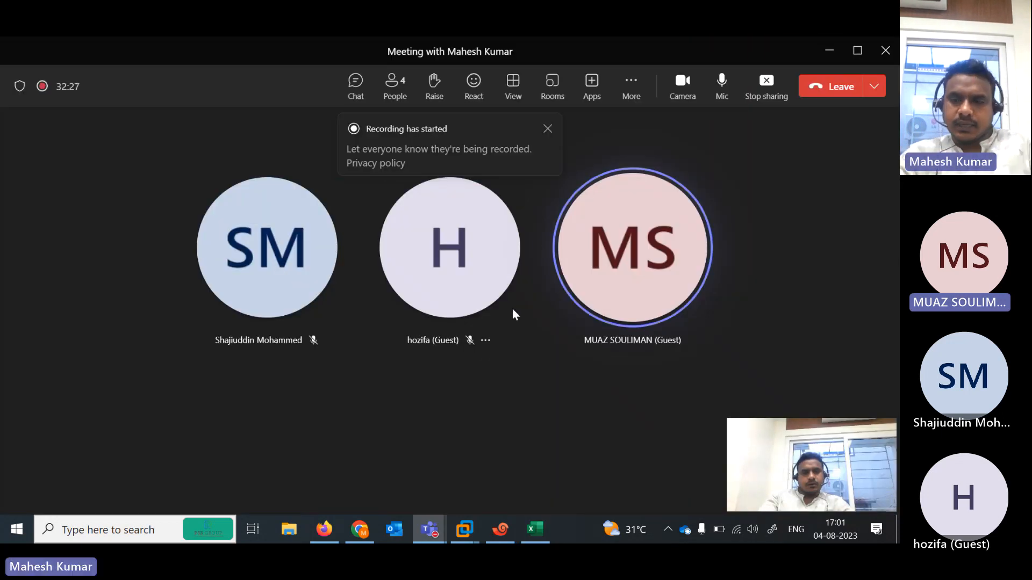
pyautogui.moveTo(512, 308)
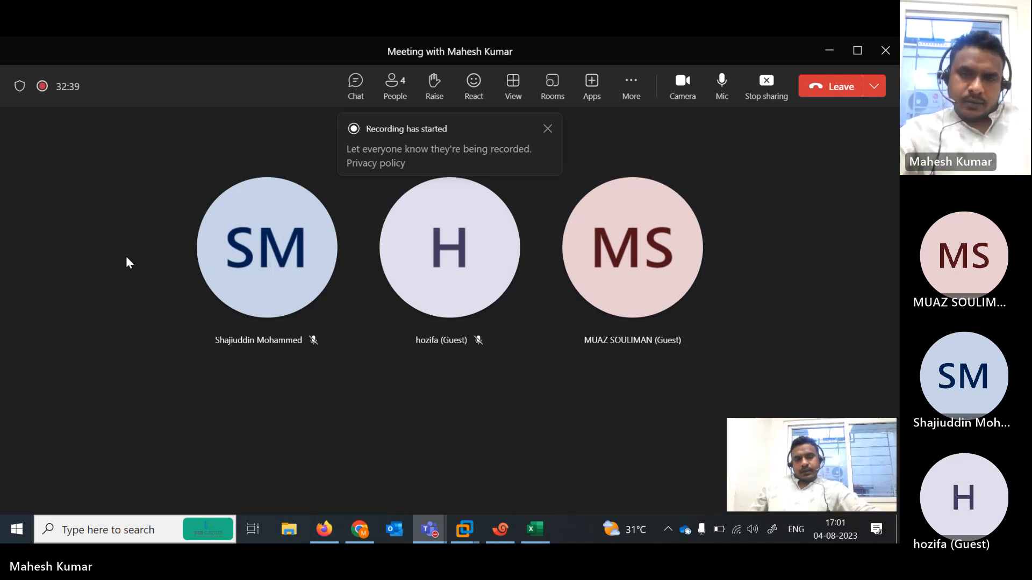
pyautogui.click(546, 133)
pyautogui.click(331, 521)
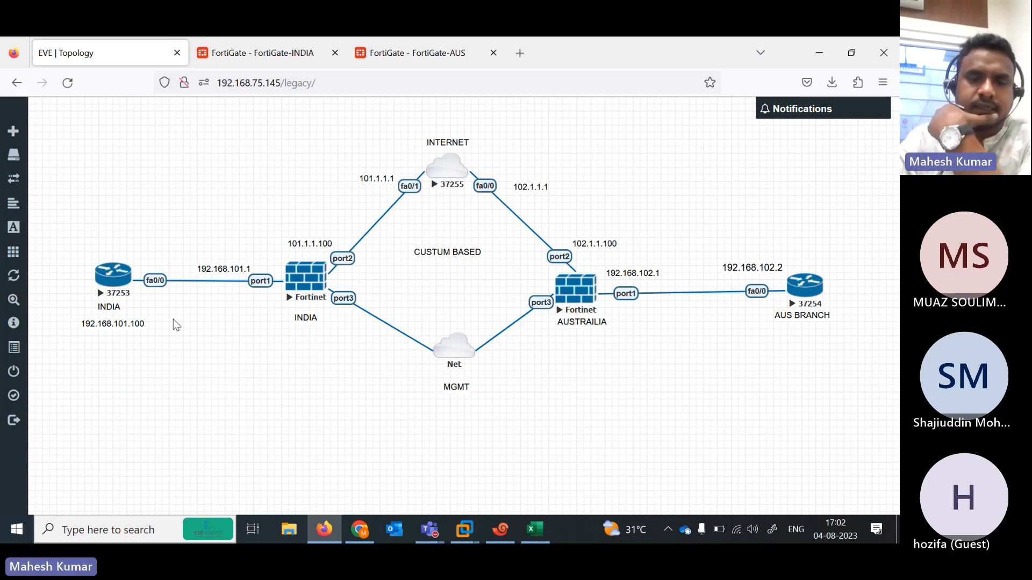
# - Look over the FortiGate-INDIA VPN policy settings and cancel the edit unchanged
pyautogui.click(279, 57)
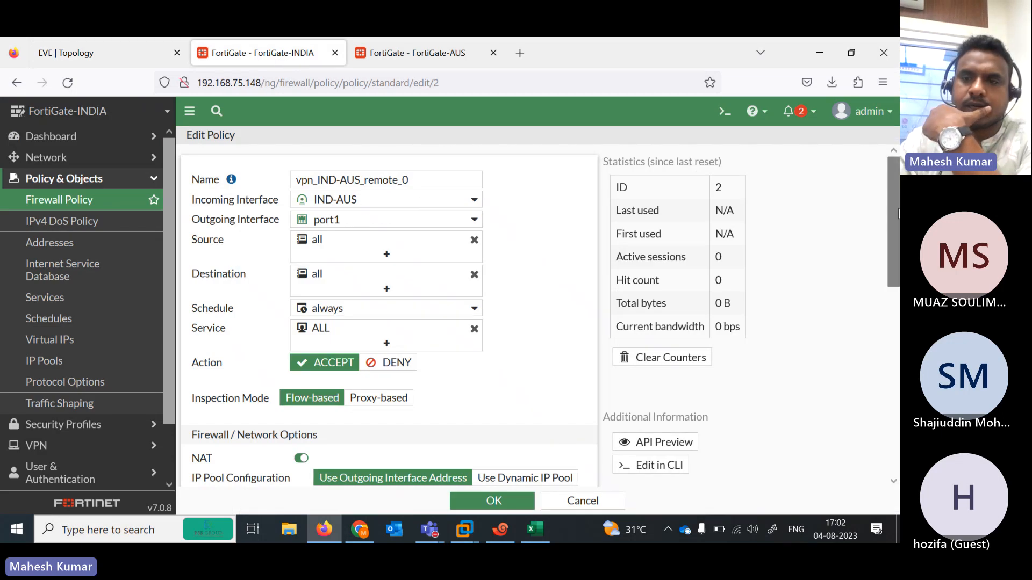
pyautogui.scroll(-5, 892, 225)
pyautogui.scroll(5, 892, 226)
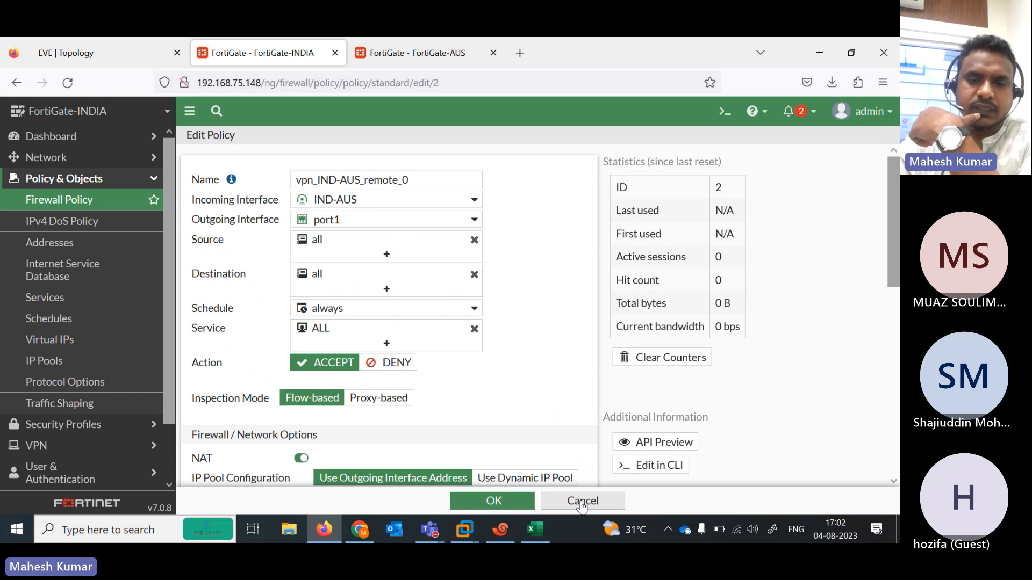
pyautogui.click(535, 529)
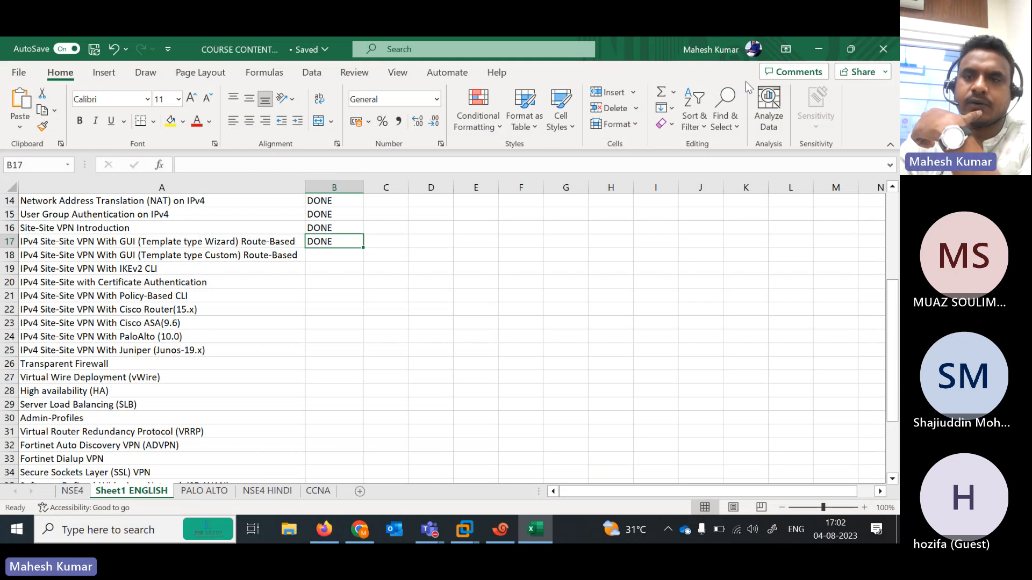
pyautogui.click(812, 50)
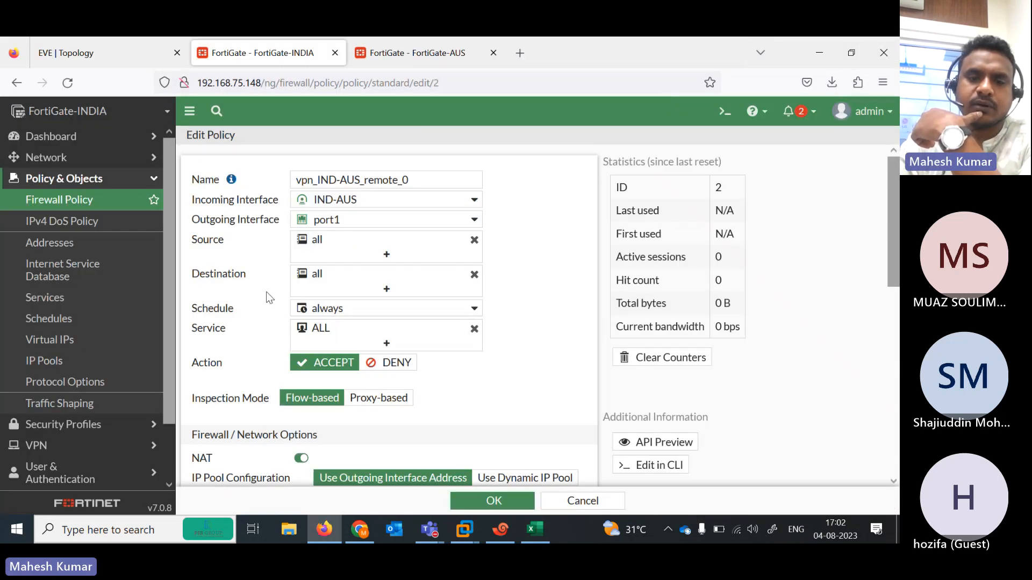
pyautogui.click(573, 503)
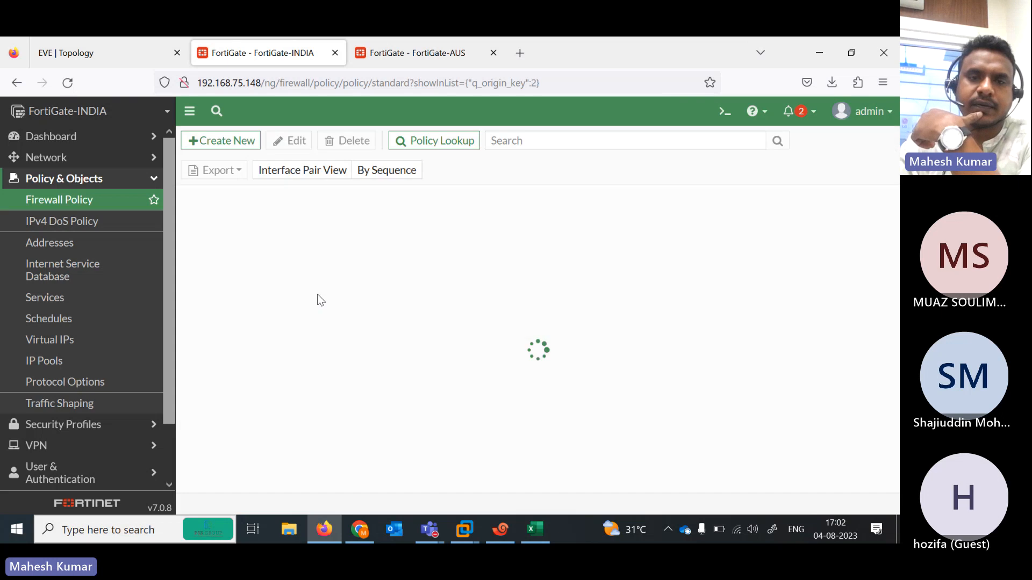
pyautogui.click(430, 530)
# - Stop the meeting recording through More > Record and transcribe, confirming Stop
pyautogui.click(505, 470)
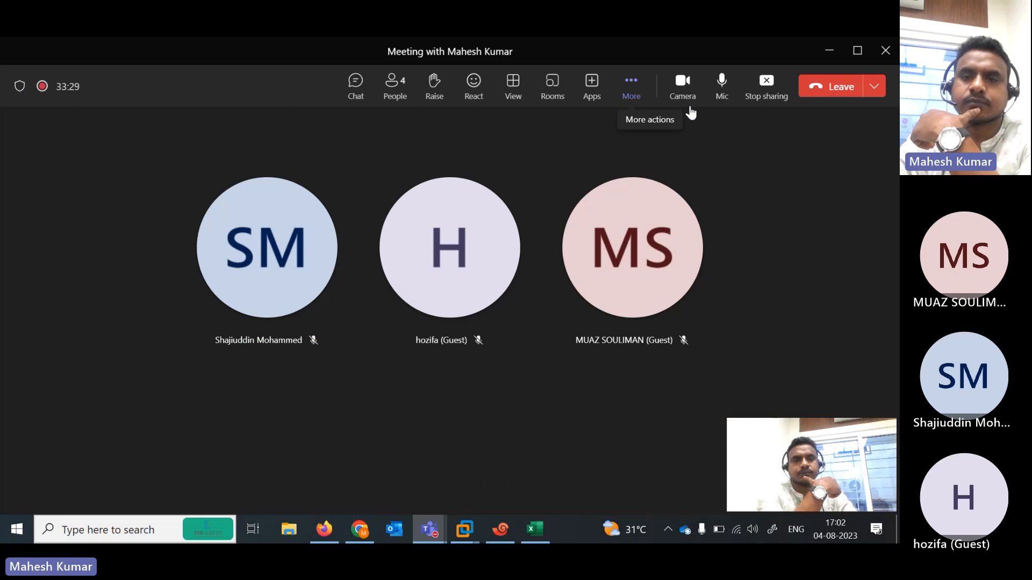
pyautogui.click(645, 95)
pyautogui.moveTo(718, 127)
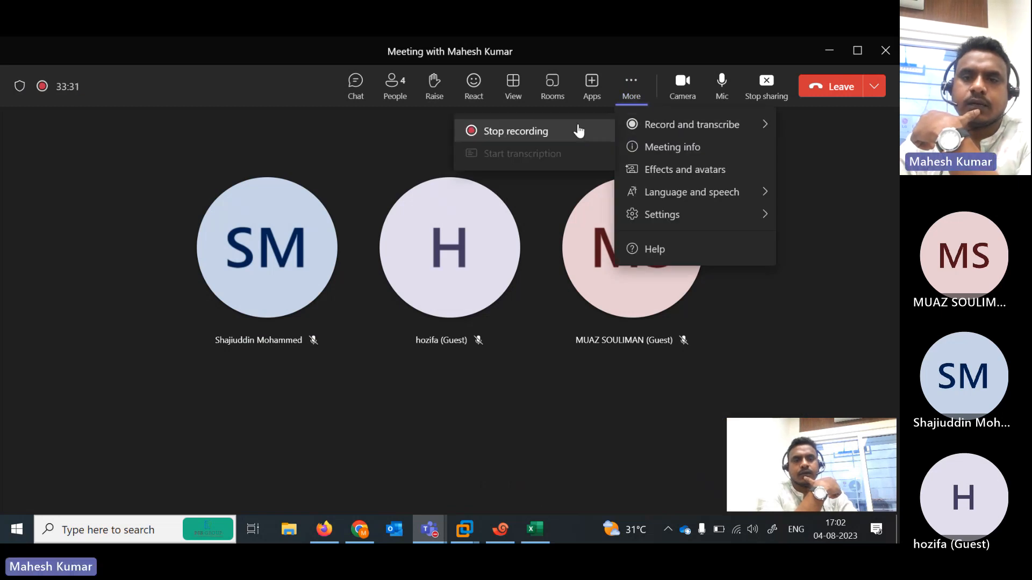
pyautogui.click(523, 130)
pyautogui.click(525, 287)
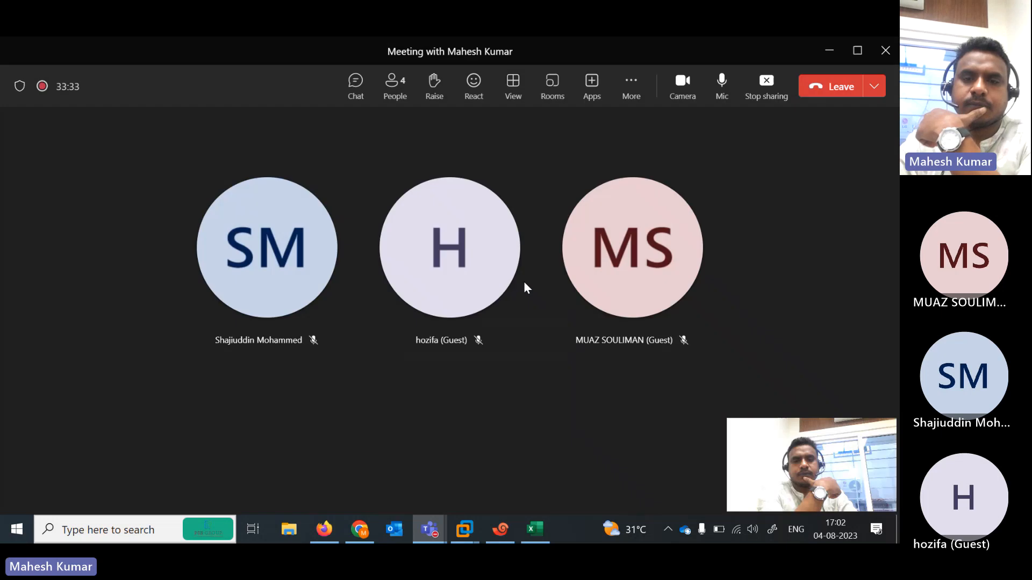